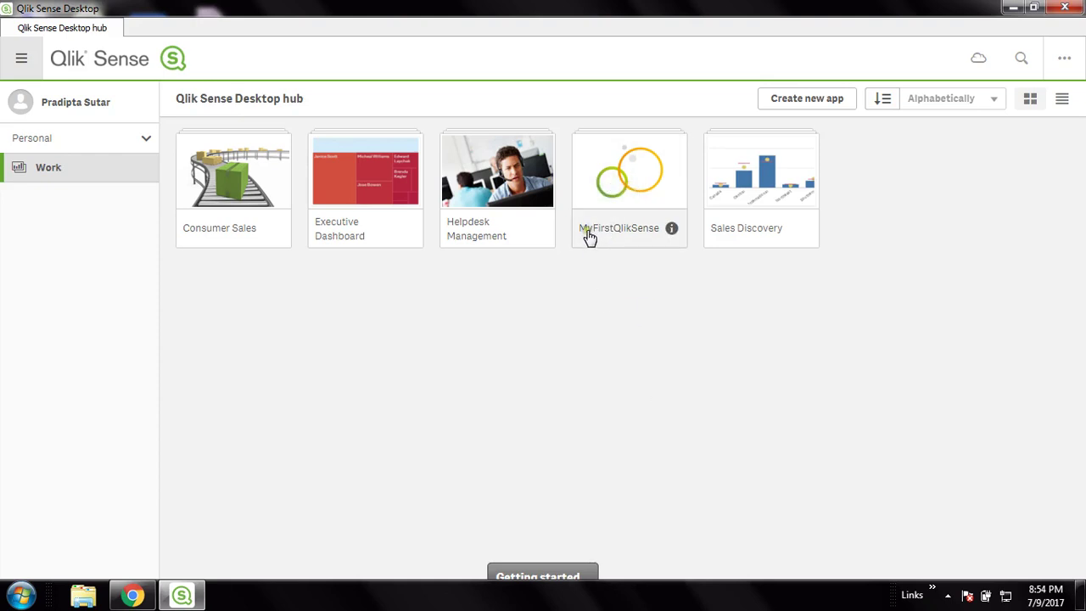
Step: Open the MyFirstQlikSense app and review its load script in the Data load editor
{"action": "left_click", "coordinate": [647, 185]}
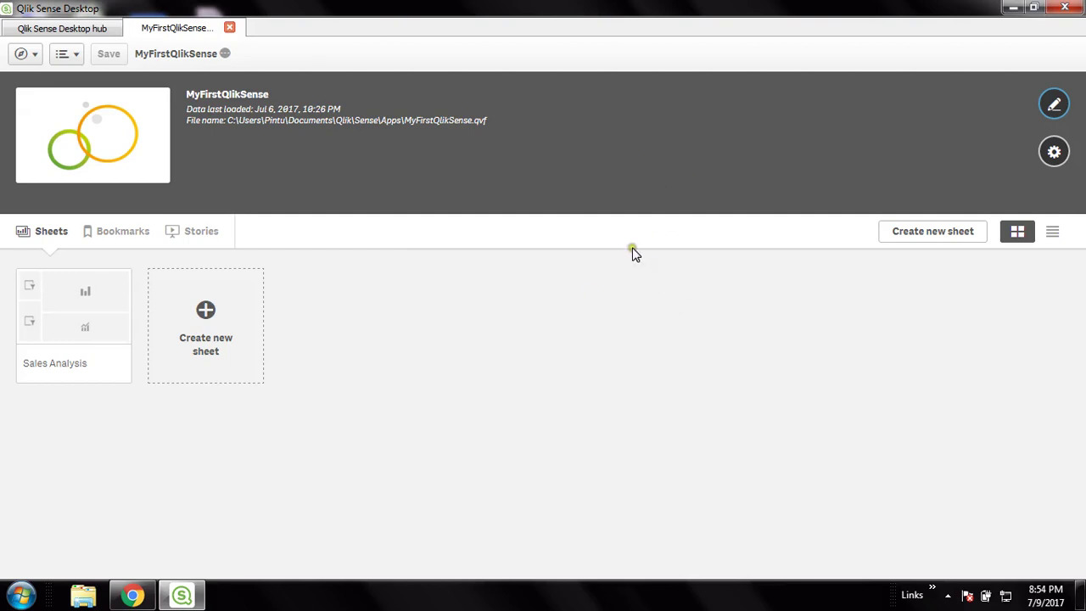
{"action": "left_click", "coordinate": [38, 55]}
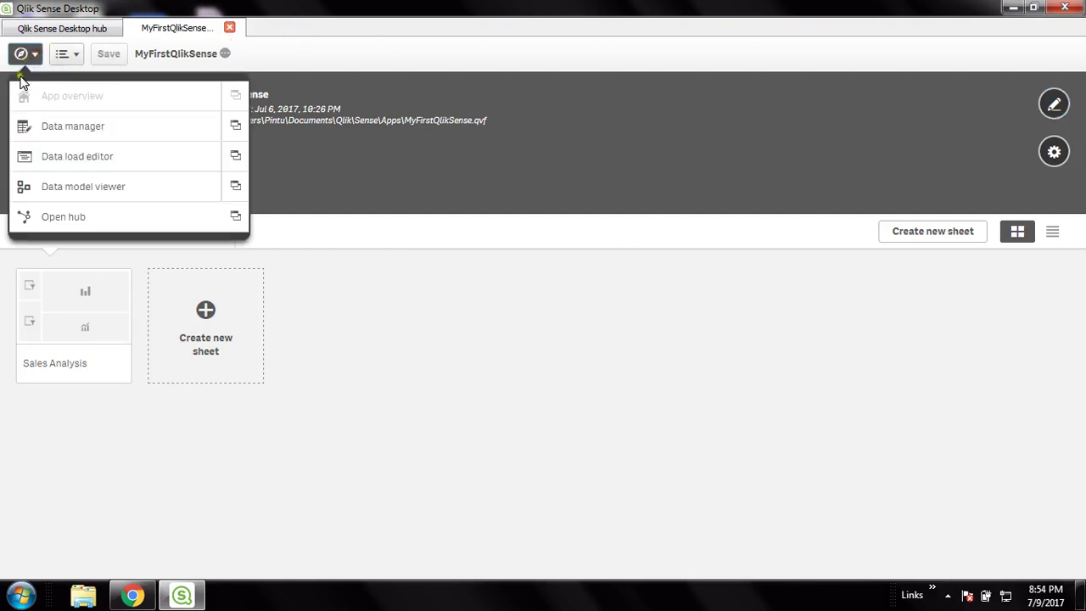
{"action": "left_click", "coordinate": [106, 158]}
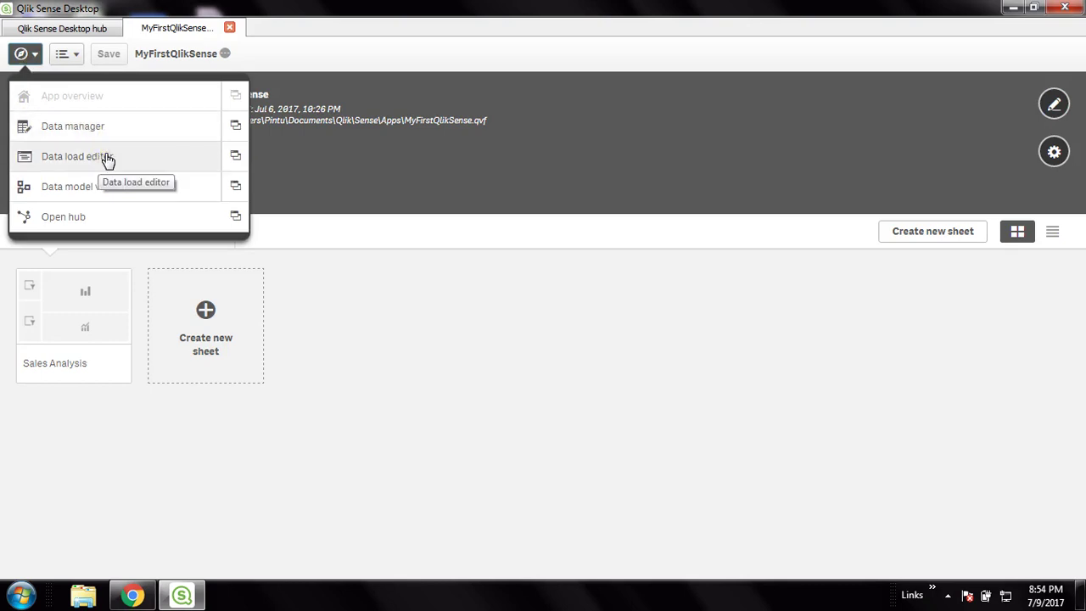
{"action": "left_click", "coordinate": [124, 162]}
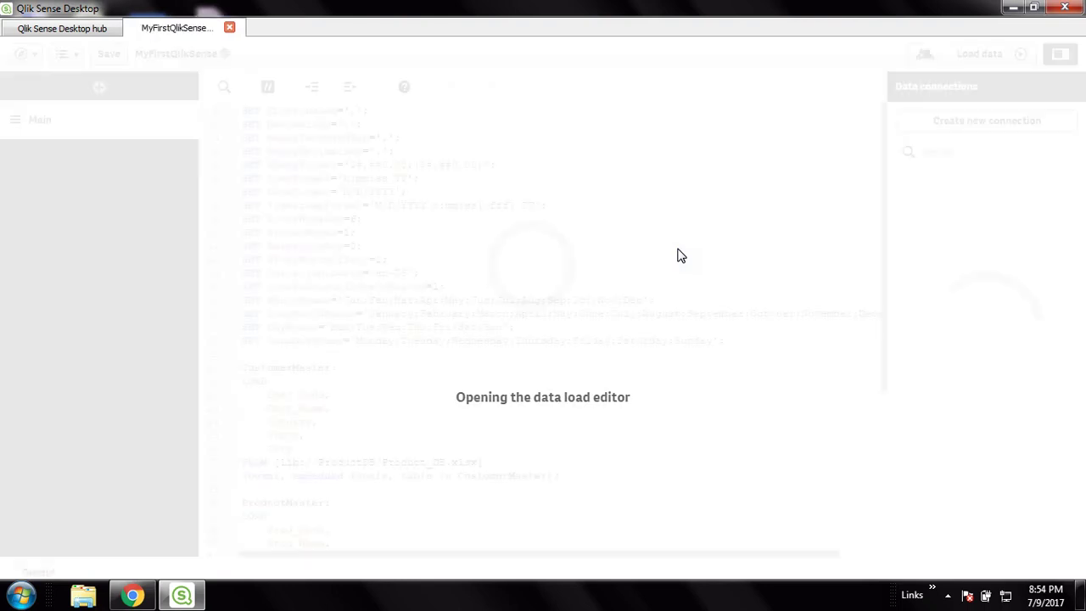
{"action": "scroll", "coordinate": [625, 350], "scroll_direction": "down", "scroll_amount": 2}
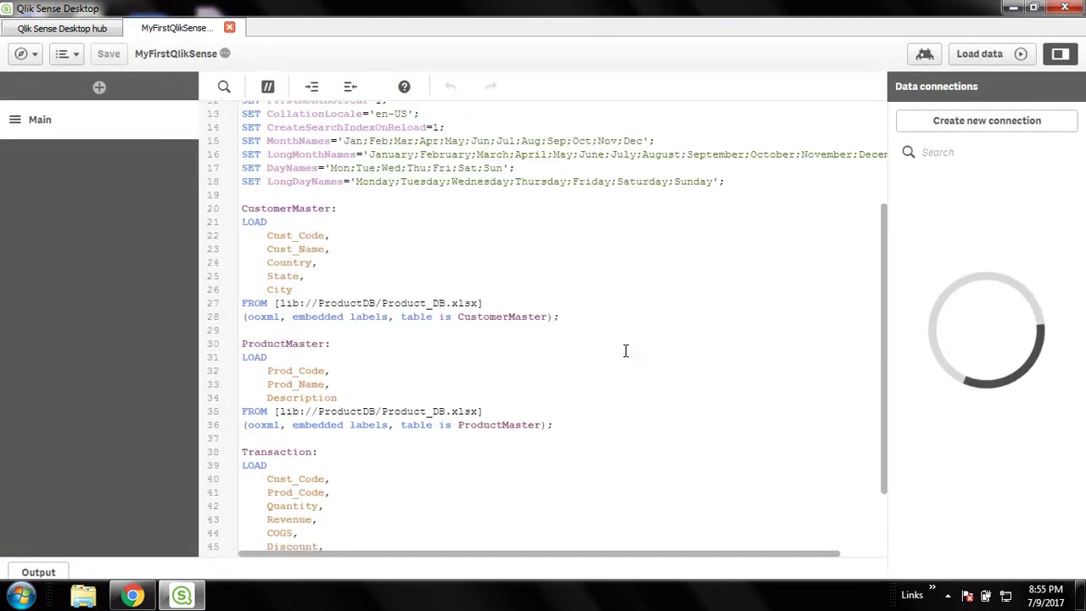
{"action": "scroll", "coordinate": [624, 350], "scroll_direction": "down", "scroll_amount": 1}
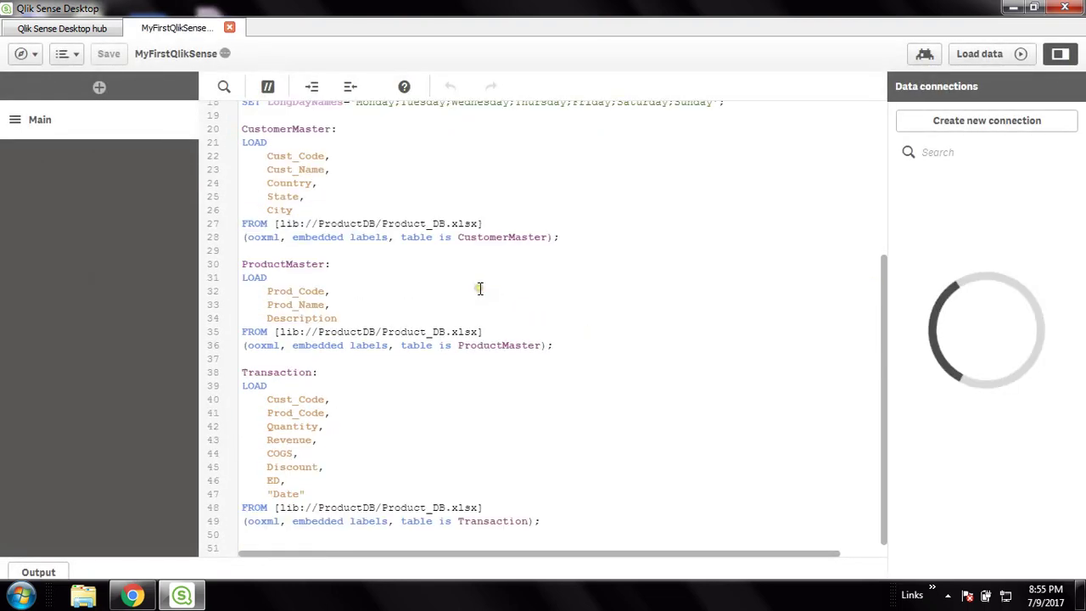
Step: Close the QvDataMarketConnector crash dialog and open the recent Data folder in Windows Explorer
{"action": "right_click", "coordinate": [83, 596]}
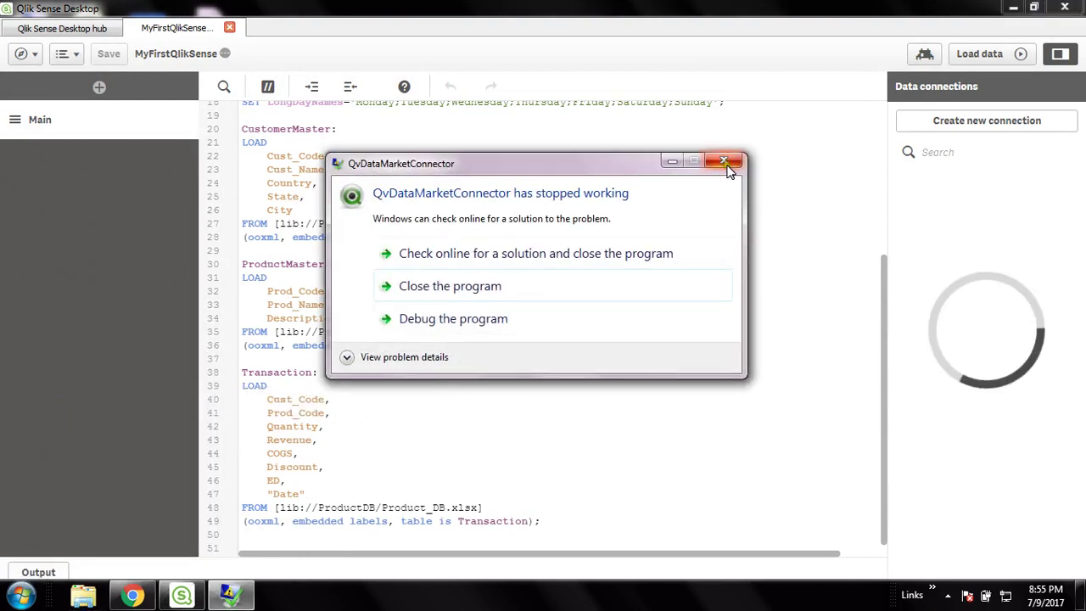
{"action": "left_click", "coordinate": [728, 161]}
{"action": "right_click", "coordinate": [84, 597]}
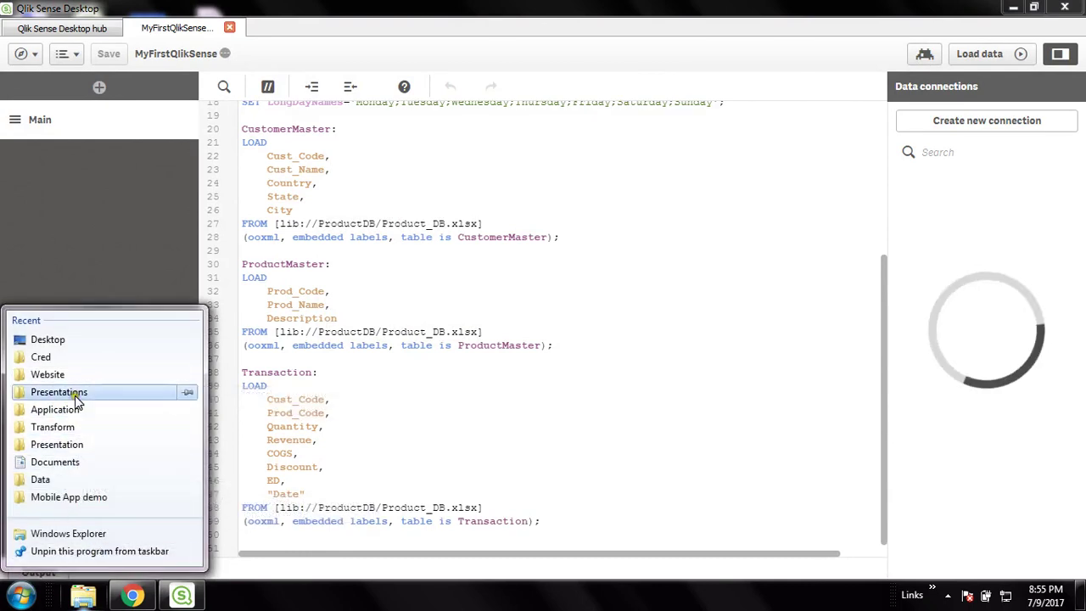
{"action": "left_click", "coordinate": [50, 477]}
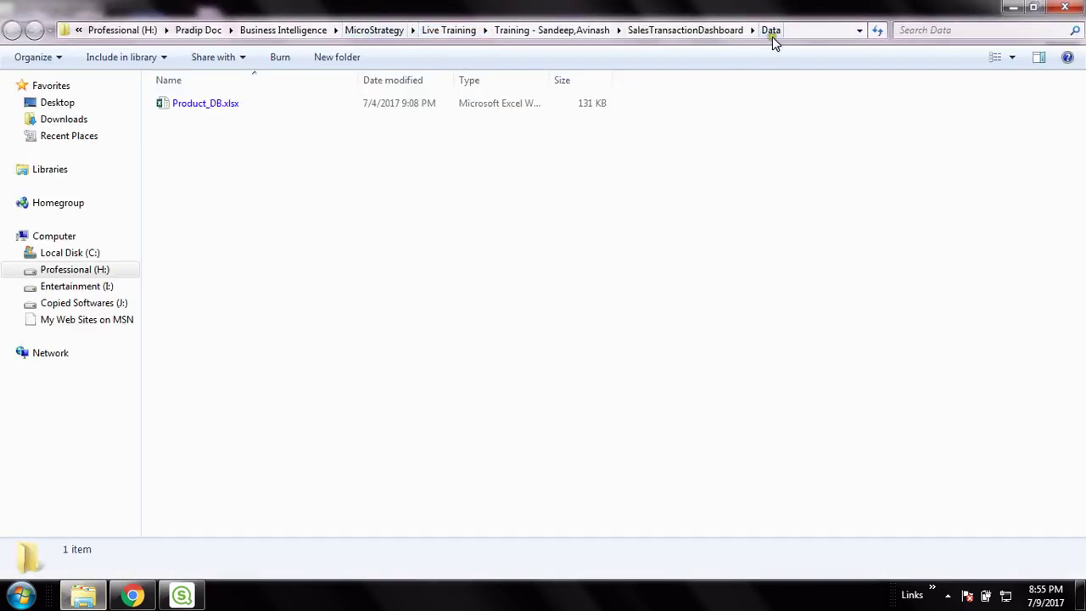
Step: Check the Product_DB.xlsx source paths in the Qlik Sense load script against the Data folder and dismiss the connector error
{"action": "left_click", "coordinate": [198, 596]}
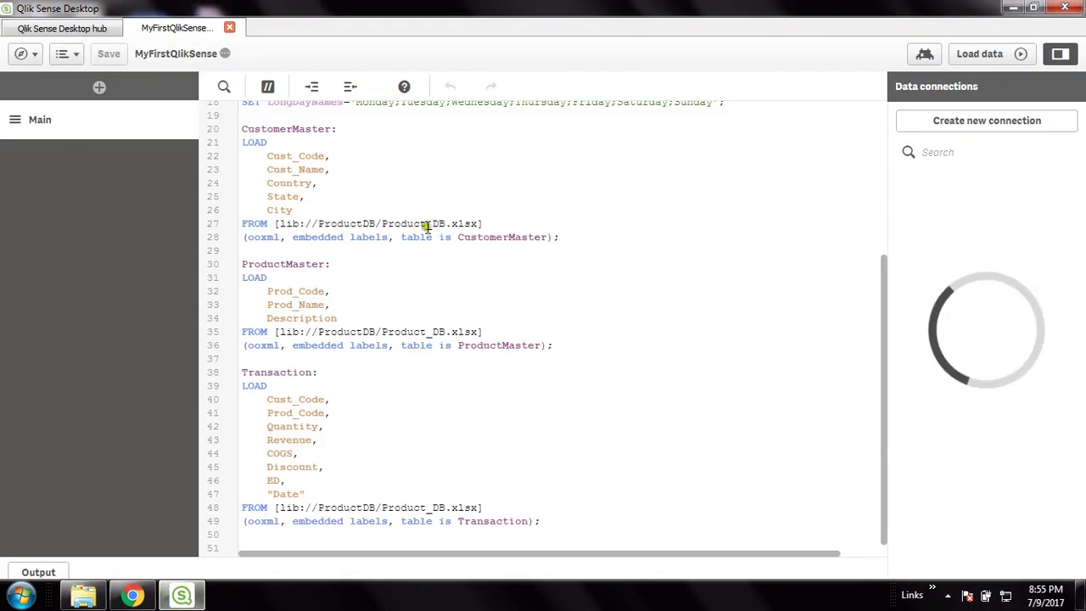
{"action": "left_click", "coordinate": [98, 598]}
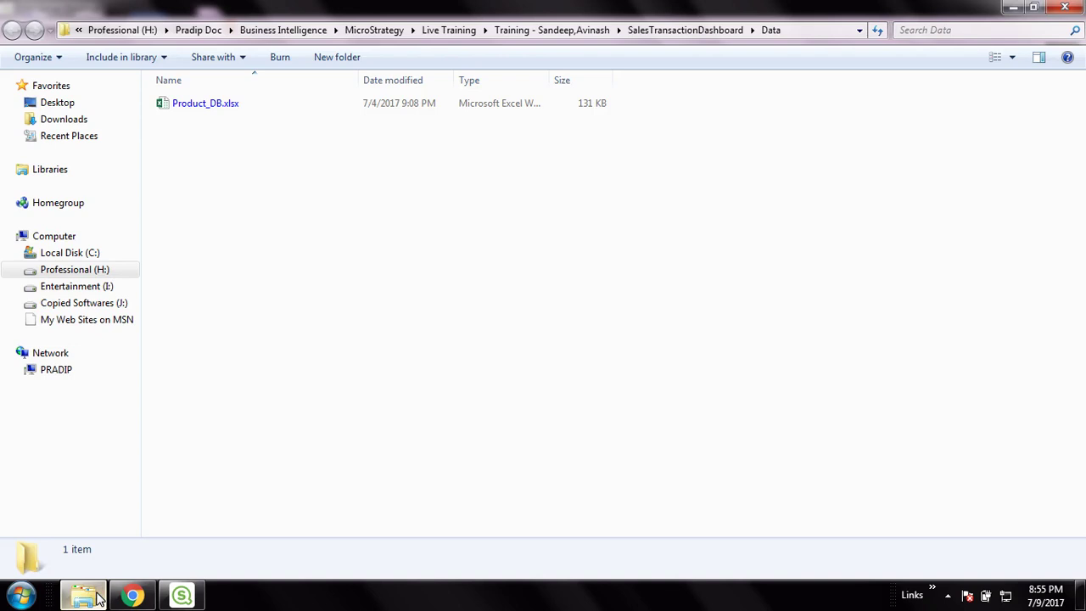
{"action": "left_click", "coordinate": [98, 598]}
{"action": "left_click", "coordinate": [546, 290]}
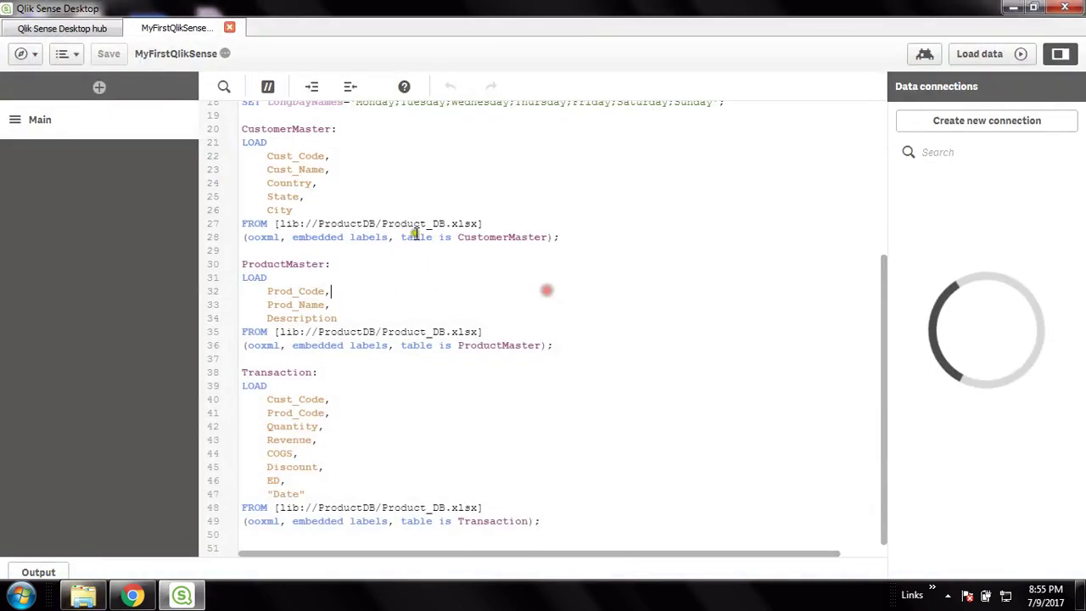
{"action": "scroll", "coordinate": [662, 251], "scroll_direction": "up", "scroll_amount": 2}
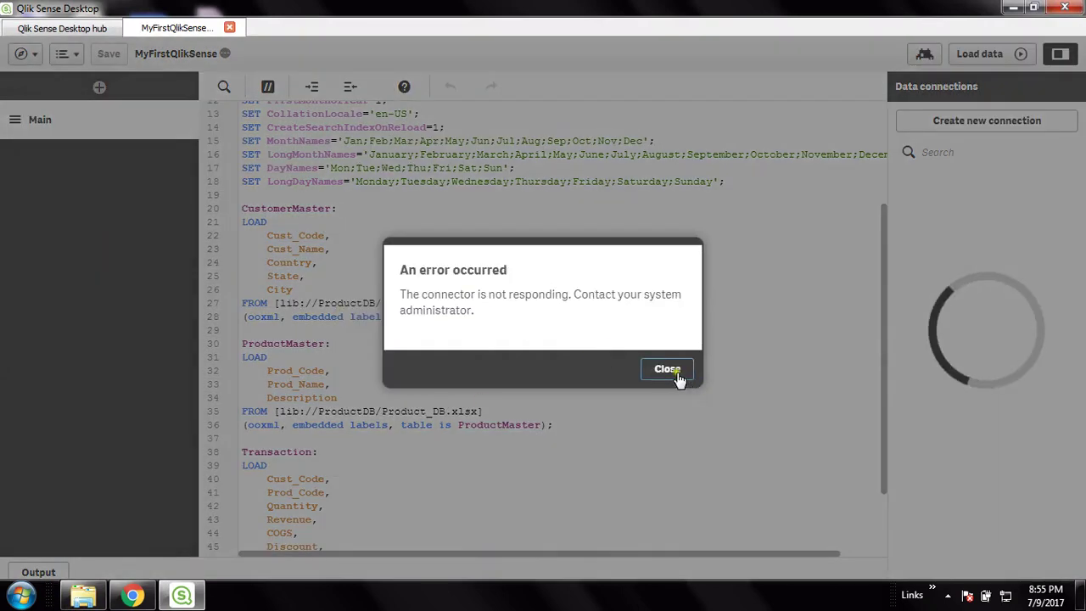
{"action": "left_click", "coordinate": [668, 369]}
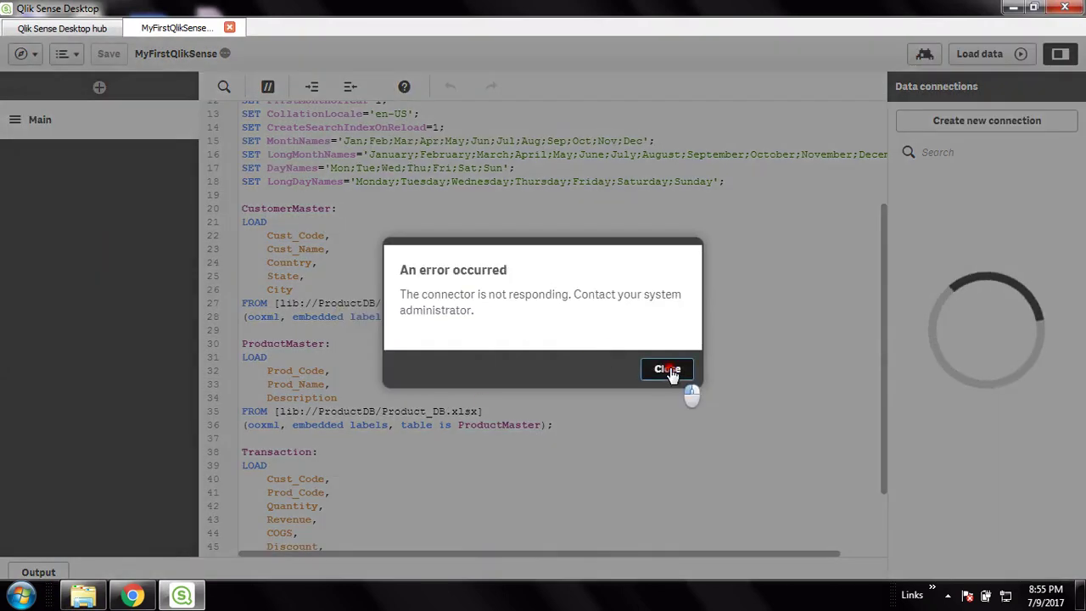
Step: Open Product_DB.xlsx from the Data folder in Excel and look through the CustomerMaster, ProductMaster and Transaction sheets
{"action": "left_click", "coordinate": [83, 595]}
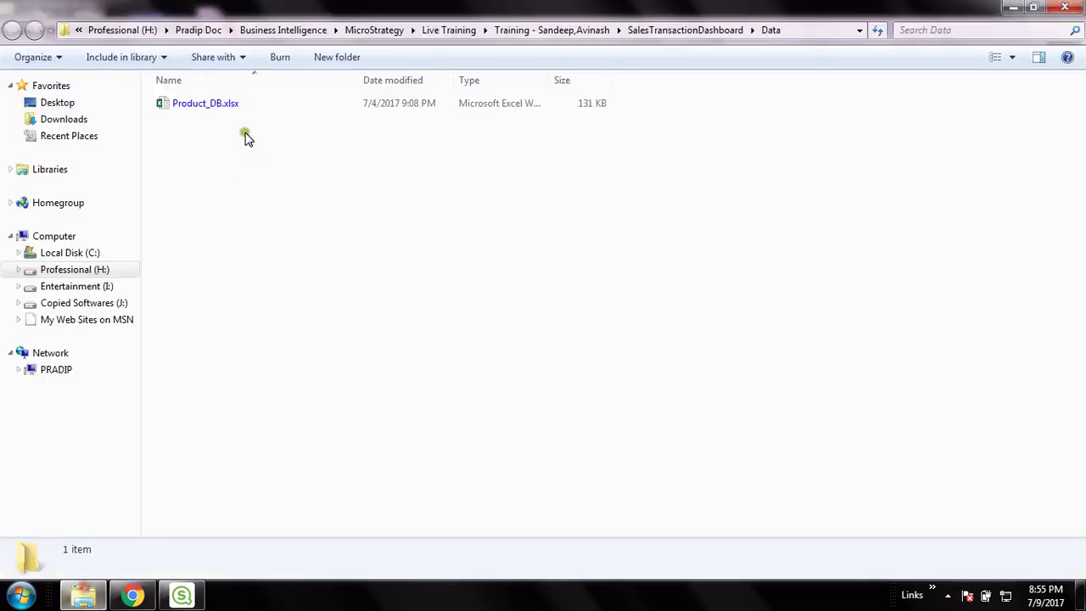
{"action": "double_click", "coordinate": [225, 105]}
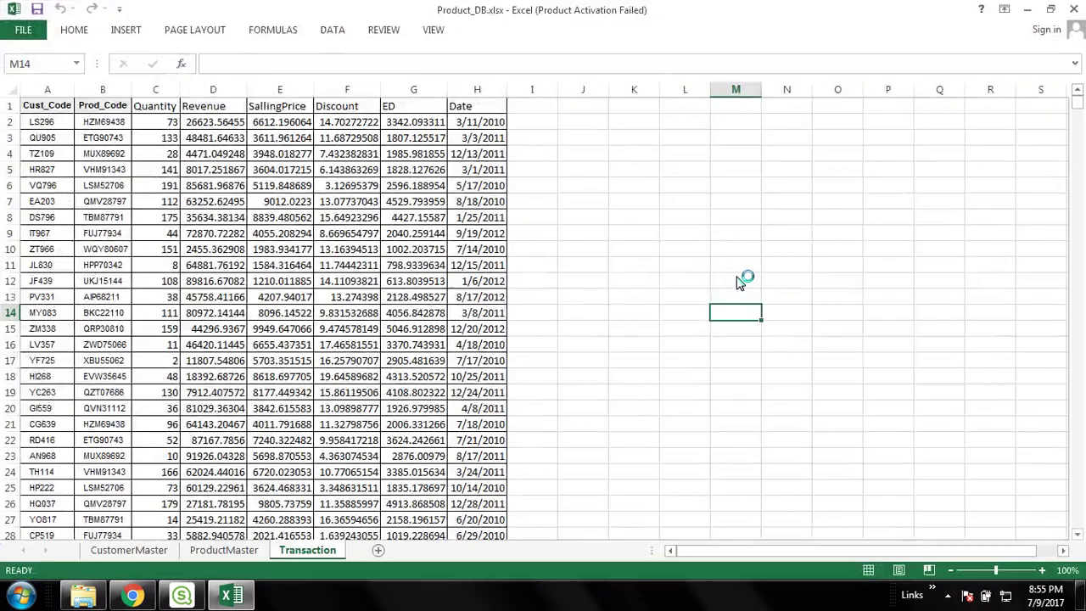
{"action": "left_click", "coordinate": [130, 553]}
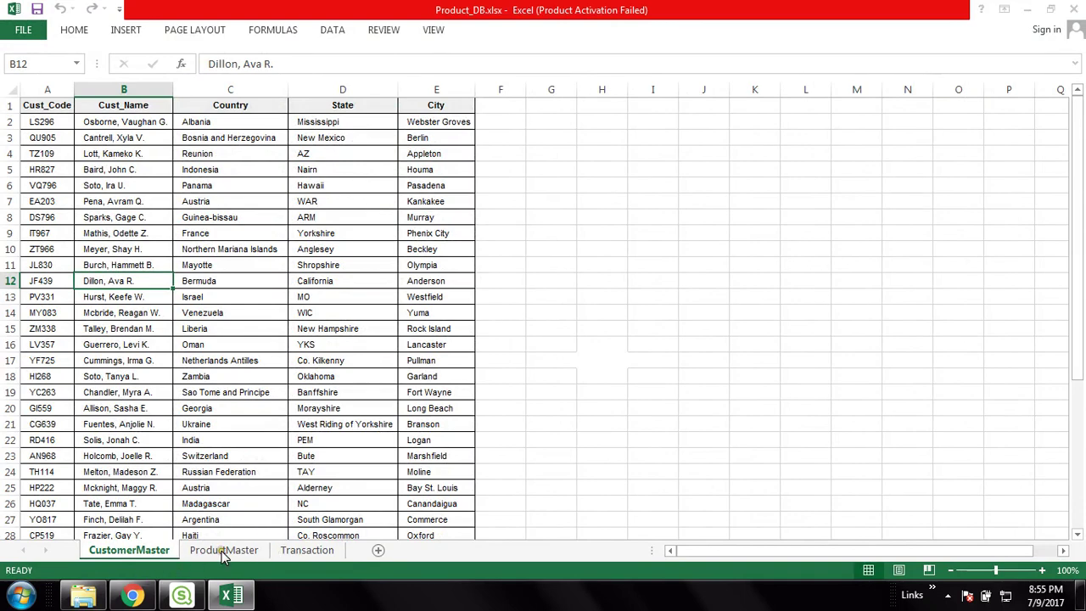
{"action": "left_click", "coordinate": [697, 443]}
{"action": "left_click", "coordinate": [242, 551]}
{"action": "left_click", "coordinate": [306, 551]}
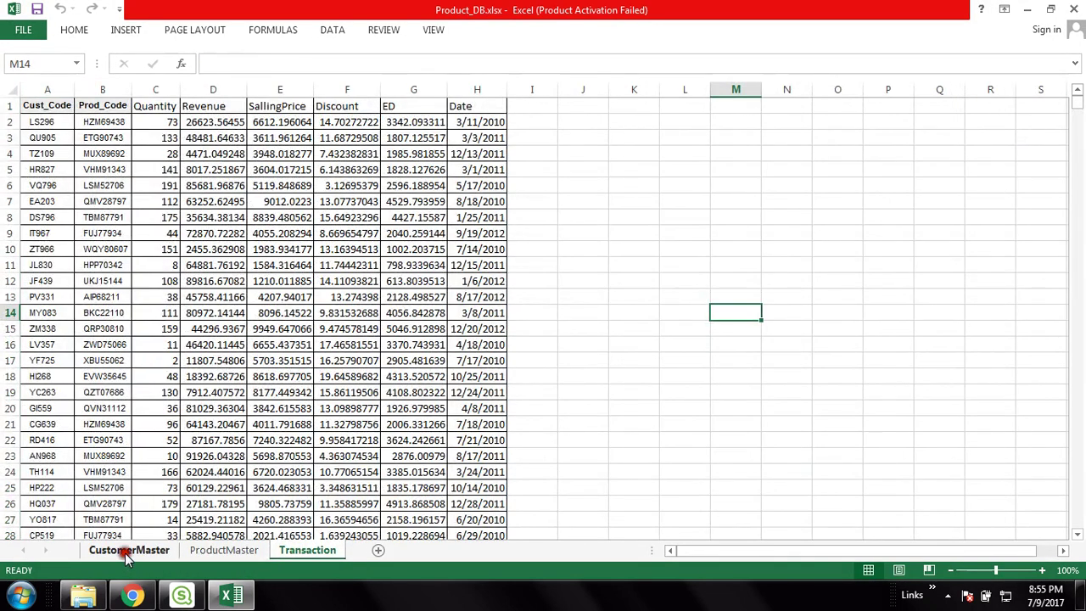
Step: Compare the Cust_Code column on the CustomerMaster sheet with the one on the Transaction sheet
{"action": "left_click", "coordinate": [126, 559]}
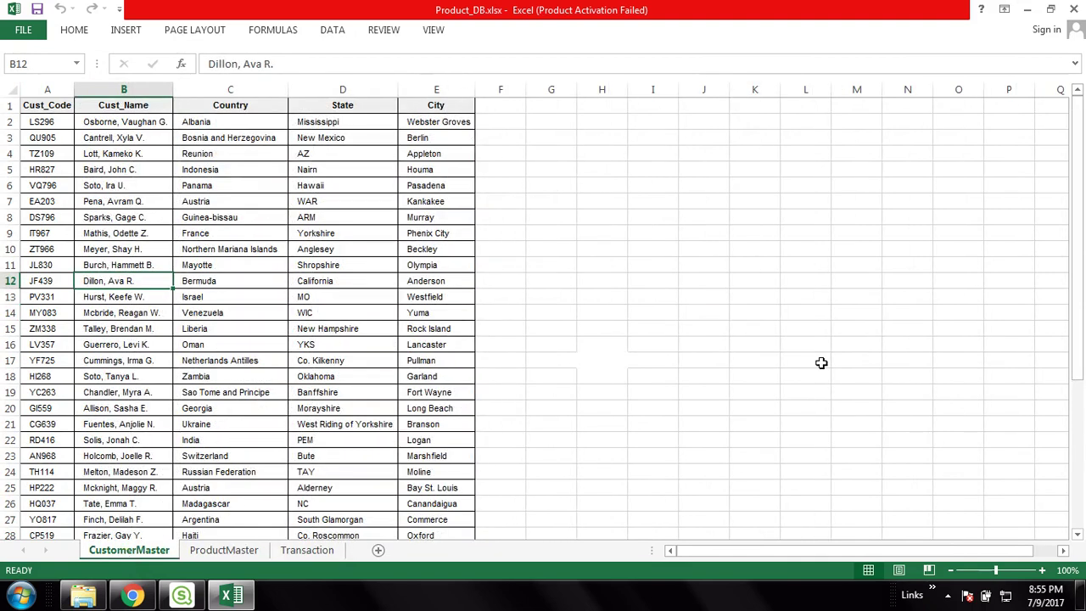
{"action": "left_click", "coordinate": [46, 88]}
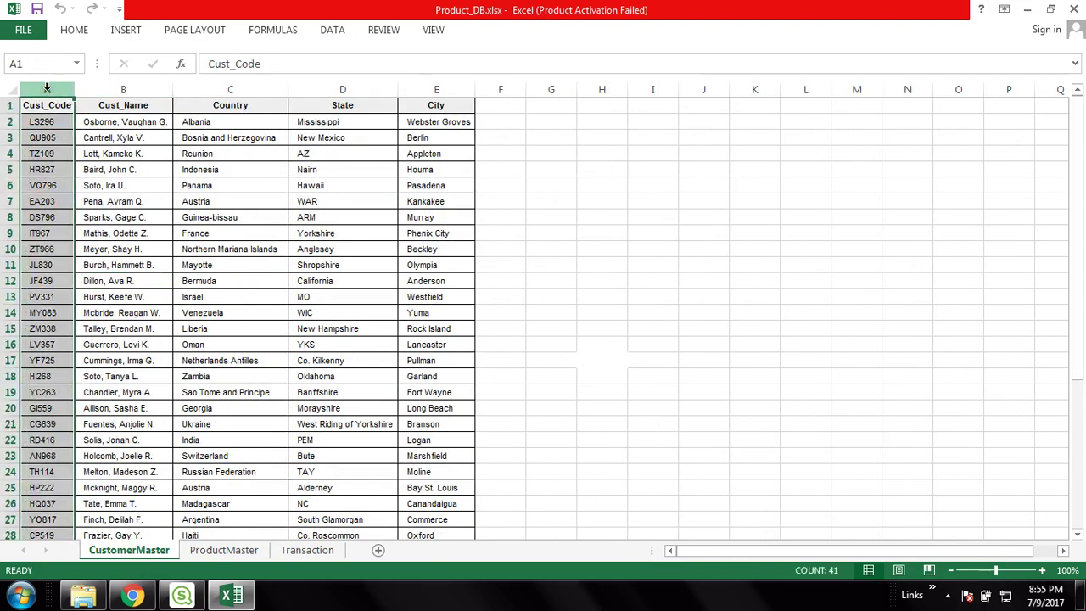
{"action": "left_click", "coordinate": [291, 552]}
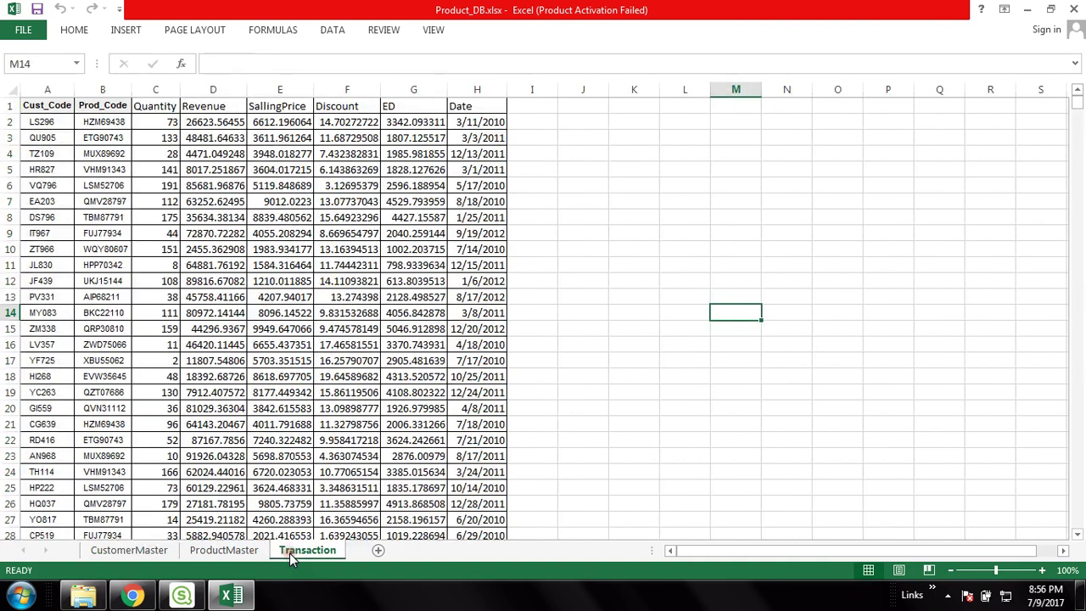
{"action": "left_click", "coordinate": [59, 89]}
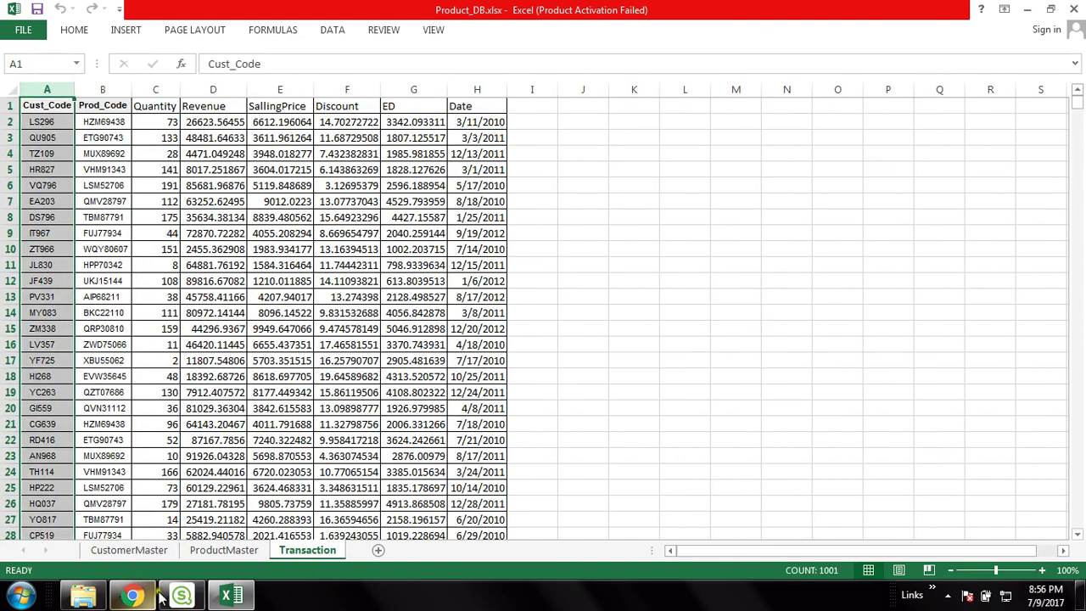
Step: Compare the Prod_Code column on the ProductMaster and Transaction sheets, and close Product_DB.xlsx with its changes saved
{"action": "left_click", "coordinate": [212, 551]}
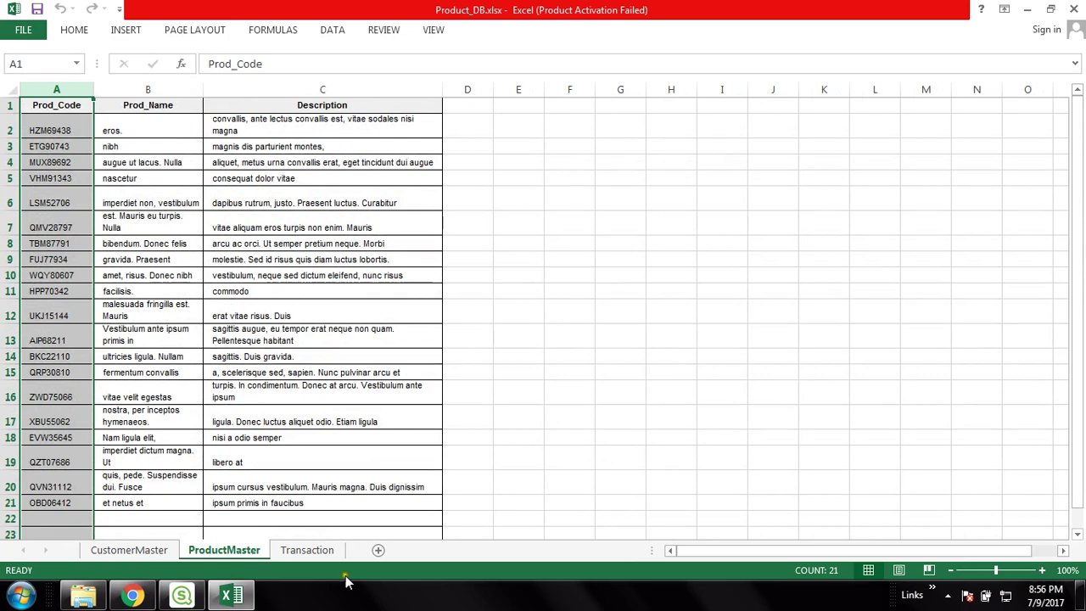
{"action": "left_click", "coordinate": [307, 552]}
{"action": "left_click", "coordinate": [109, 88]}
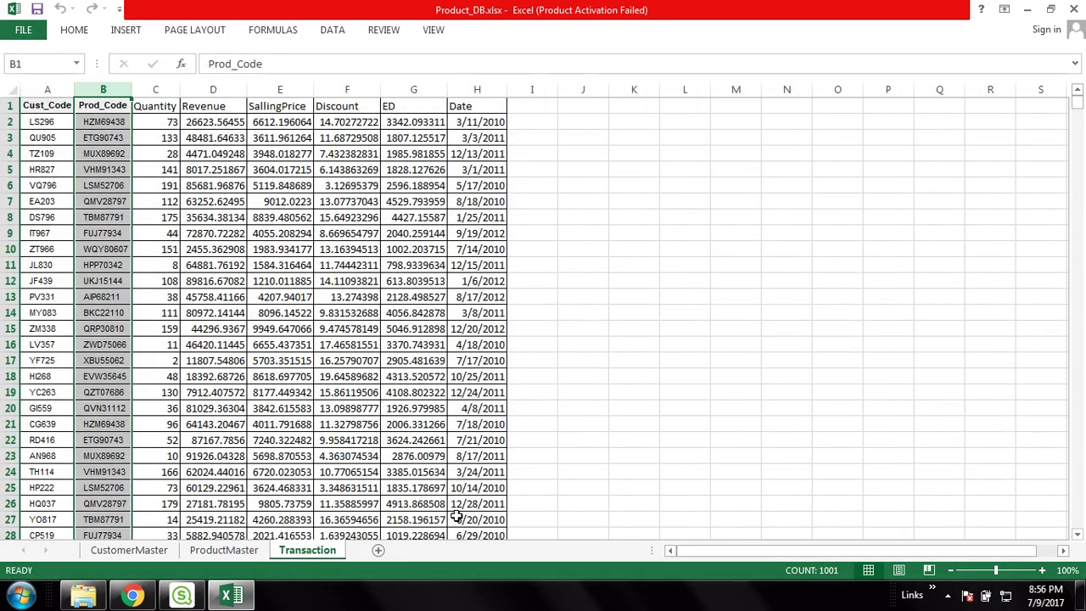
{"action": "left_click", "coordinate": [240, 557]}
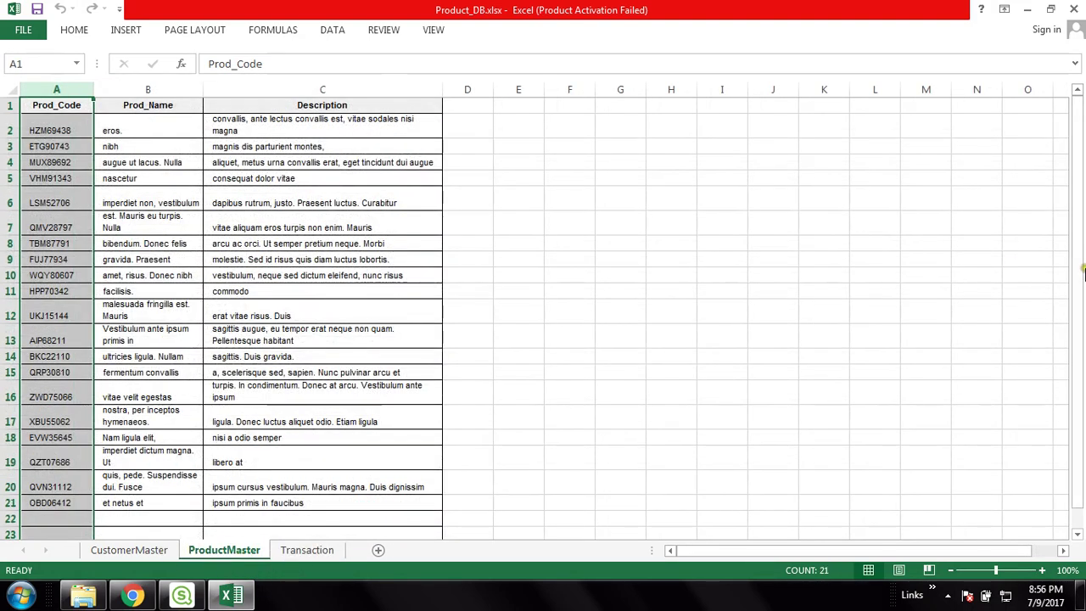
{"action": "left_click", "coordinate": [1073, 9]}
{"action": "left_click", "coordinate": [475, 313]}
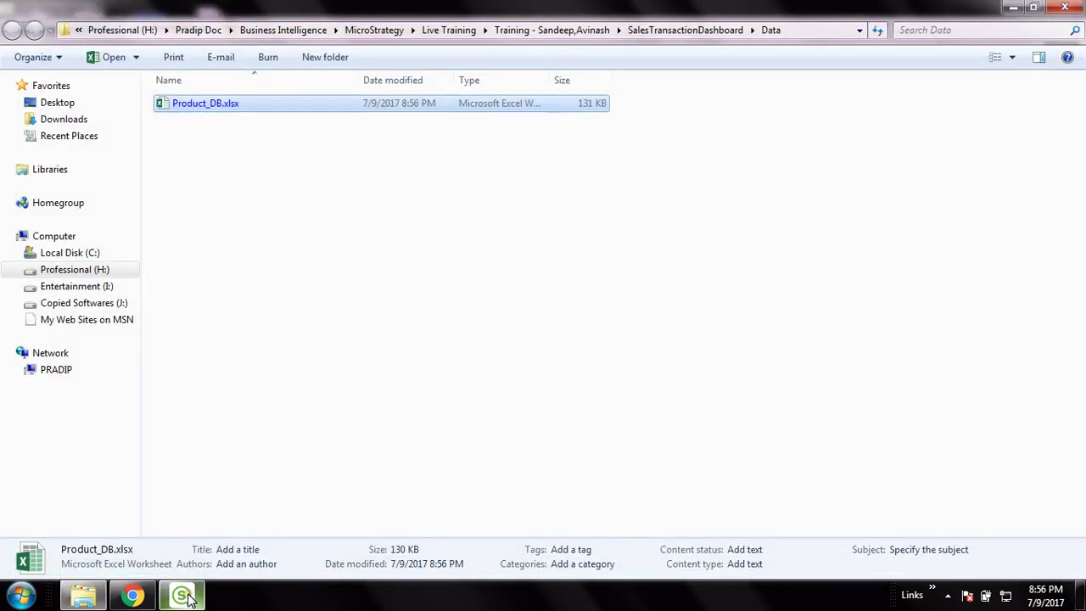
Step: Switch to Qlik Sense and examine the Cust_Code and Prod_Code fields shared by the CustomerMaster, ProductMaster and Transaction load statements
{"action": "left_click", "coordinate": [181, 595]}
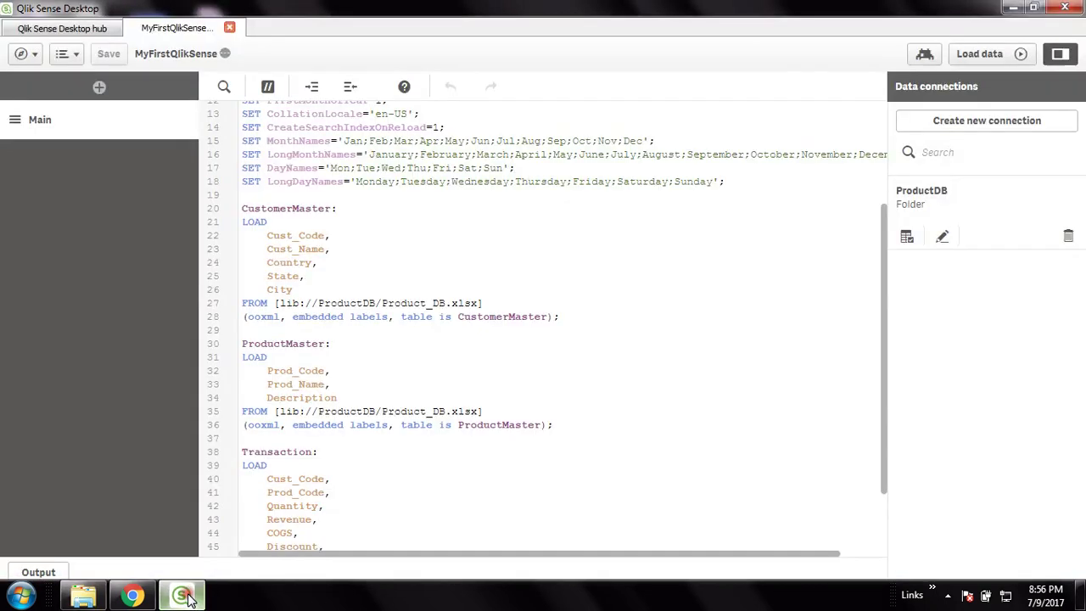
{"action": "left_click", "coordinate": [359, 236]}
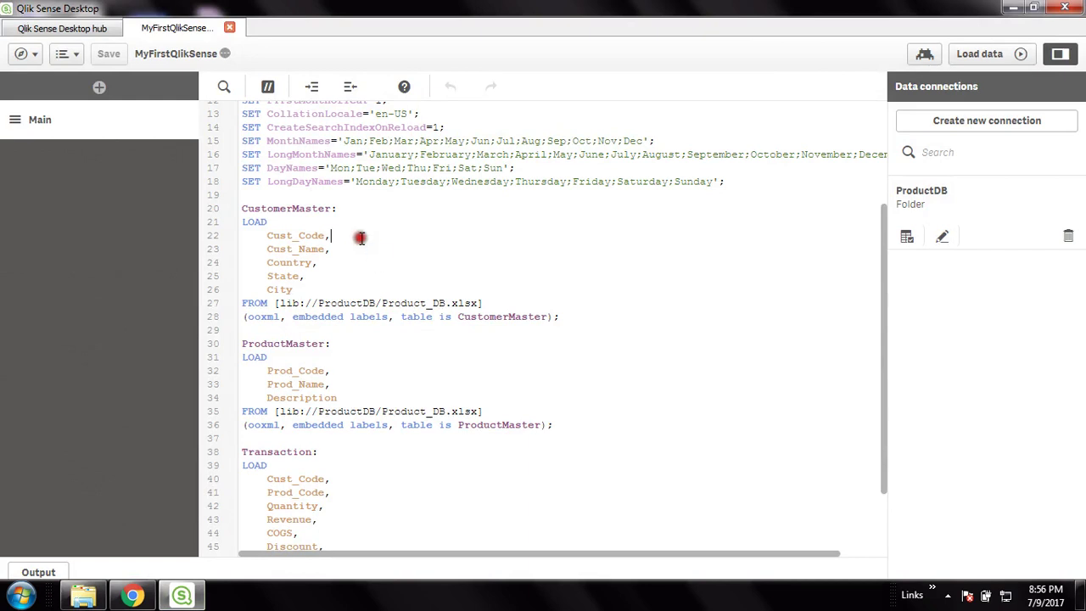
{"action": "double_click", "coordinate": [273, 236]}
{"action": "scroll", "coordinate": [376, 495], "scroll_direction": "down", "scroll_amount": 2}
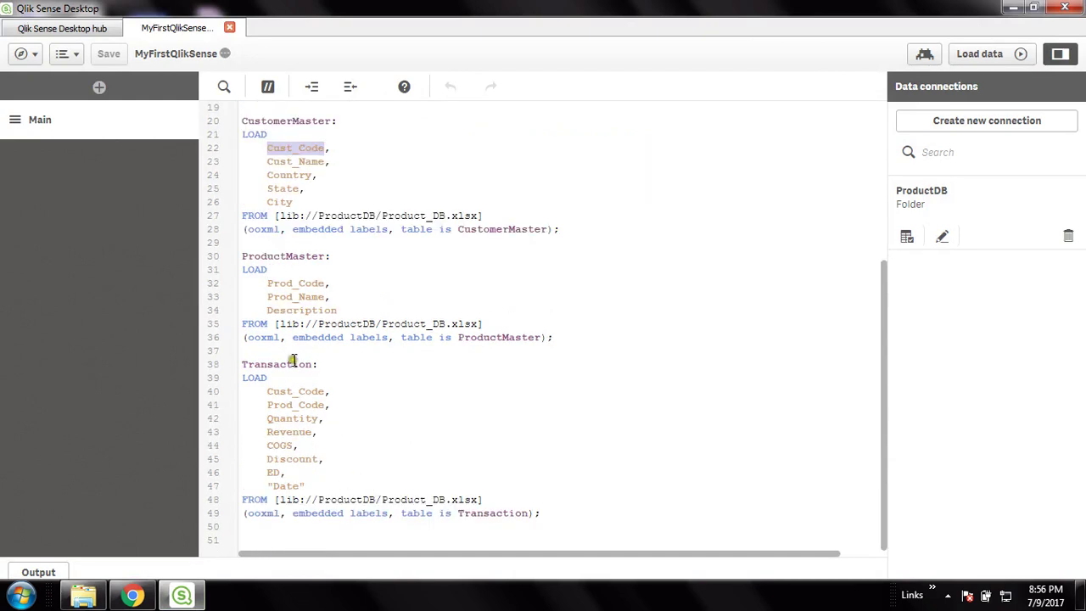
{"action": "double_click", "coordinate": [308, 392]}
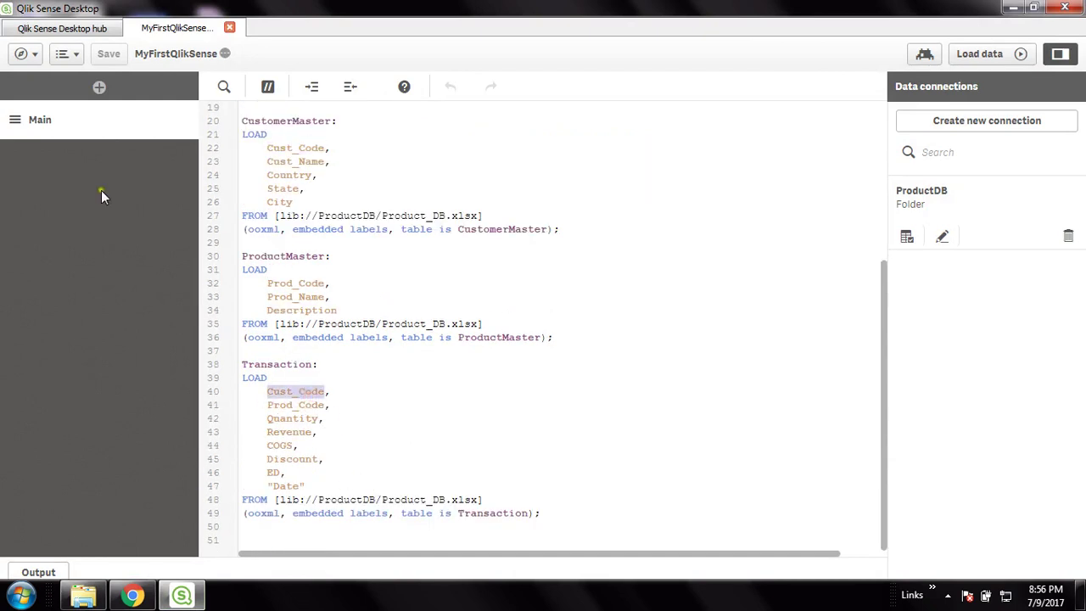
{"action": "double_click", "coordinate": [295, 283]}
{"action": "double_click", "coordinate": [303, 406]}
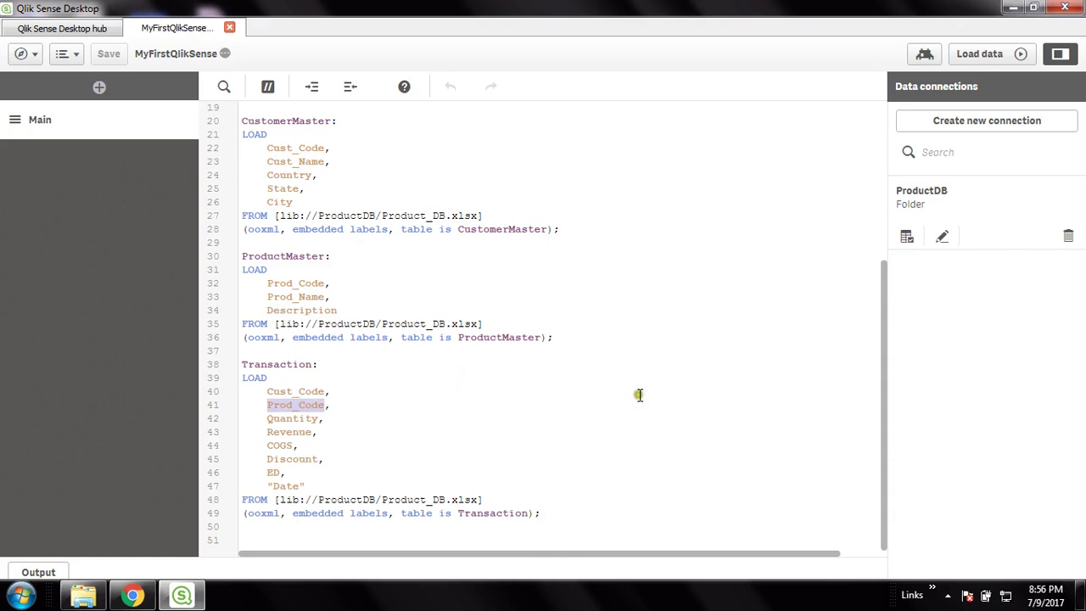
{"action": "scroll", "coordinate": [335, 250], "scroll_direction": "up", "scroll_amount": 5}
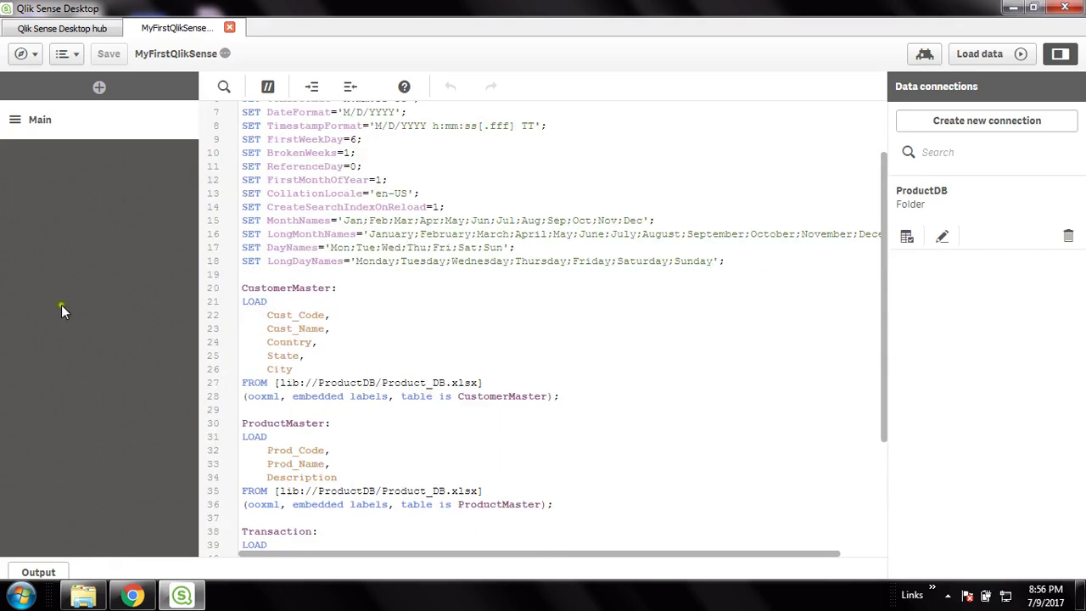
Step: Open the Data model viewer and move the CustomerMaster table up, closer to the ProductMaster table
{"action": "left_click", "coordinate": [32, 56]}
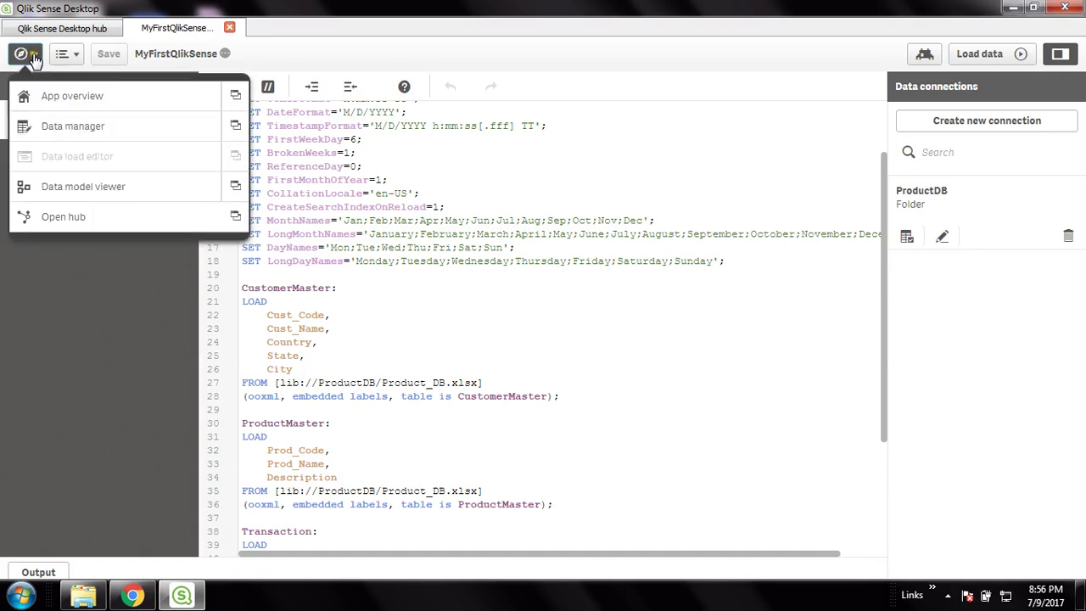
{"action": "left_click", "coordinate": [114, 194]}
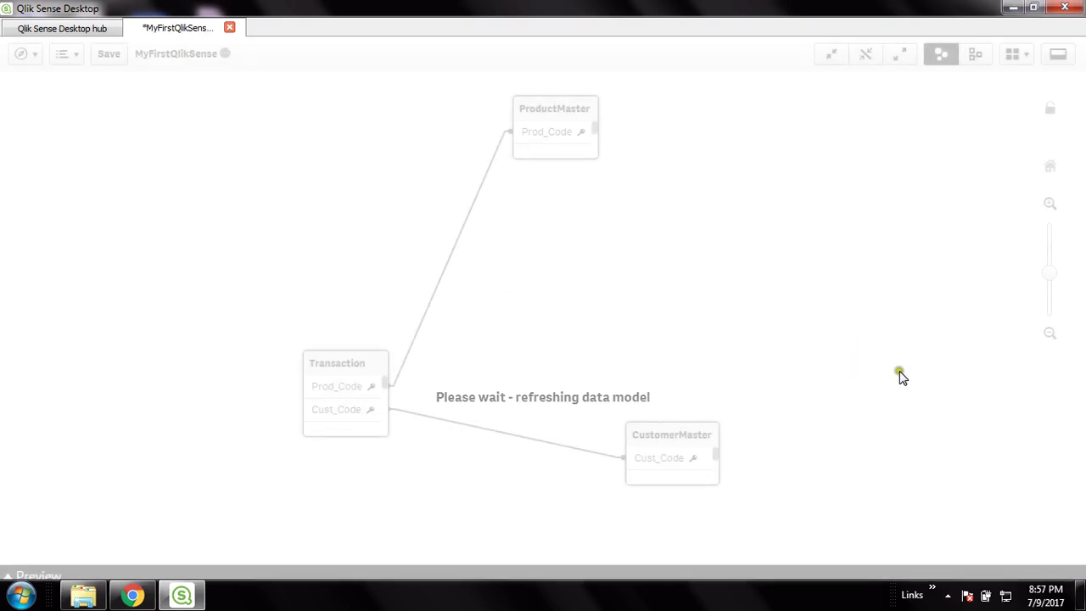
{"action": "left_click_drag", "start_coordinate": [690, 436], "coordinate": [715, 272]}
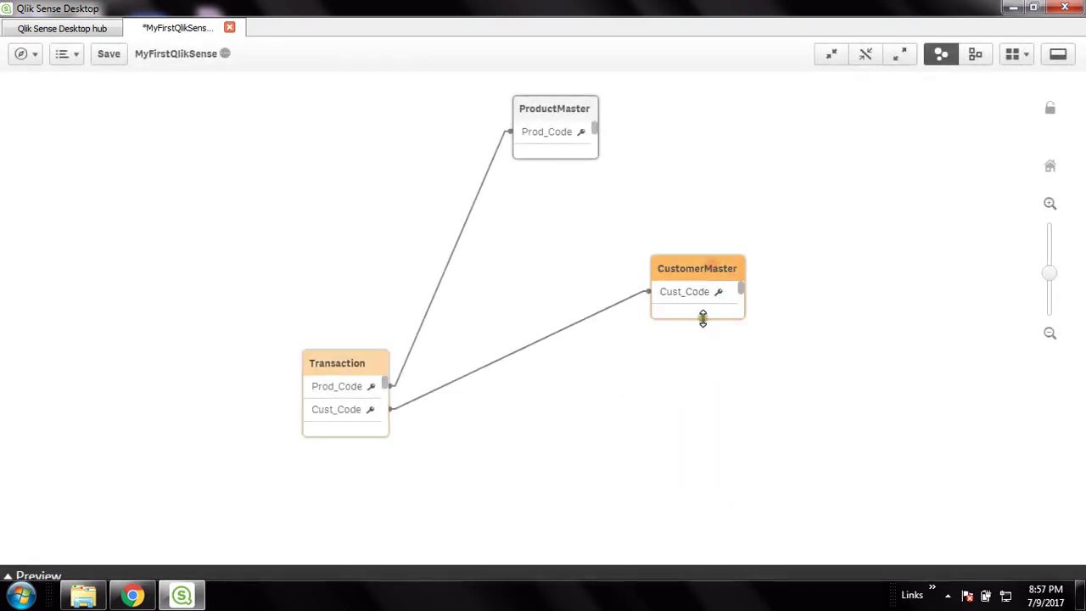
Step: Lengthen the CustomerMaster, Transaction and ProductMaster tables in the data model so that more of their fields are listed
{"action": "left_click_drag", "start_coordinate": [703, 317], "coordinate": [703, 441]}
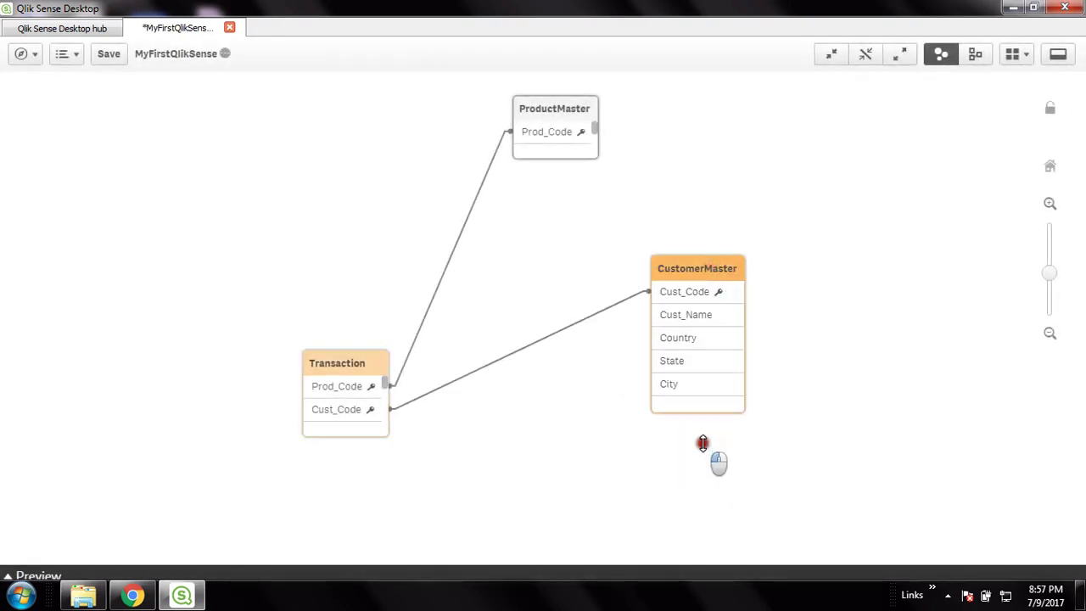
{"action": "left_click", "coordinate": [703, 441]}
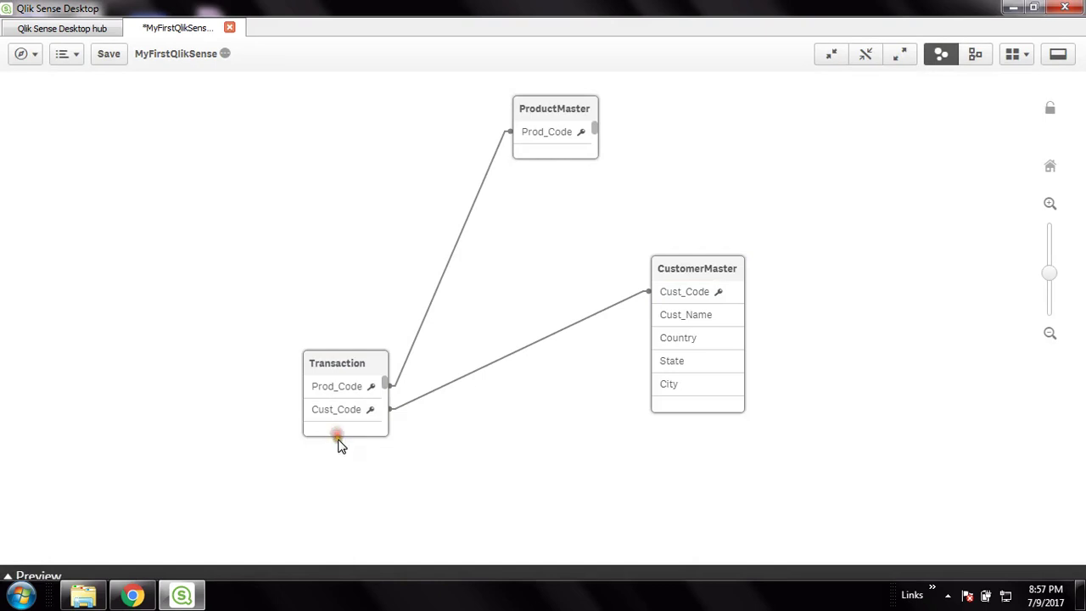
{"action": "left_click_drag", "start_coordinate": [346, 435], "coordinate": [356, 547]}
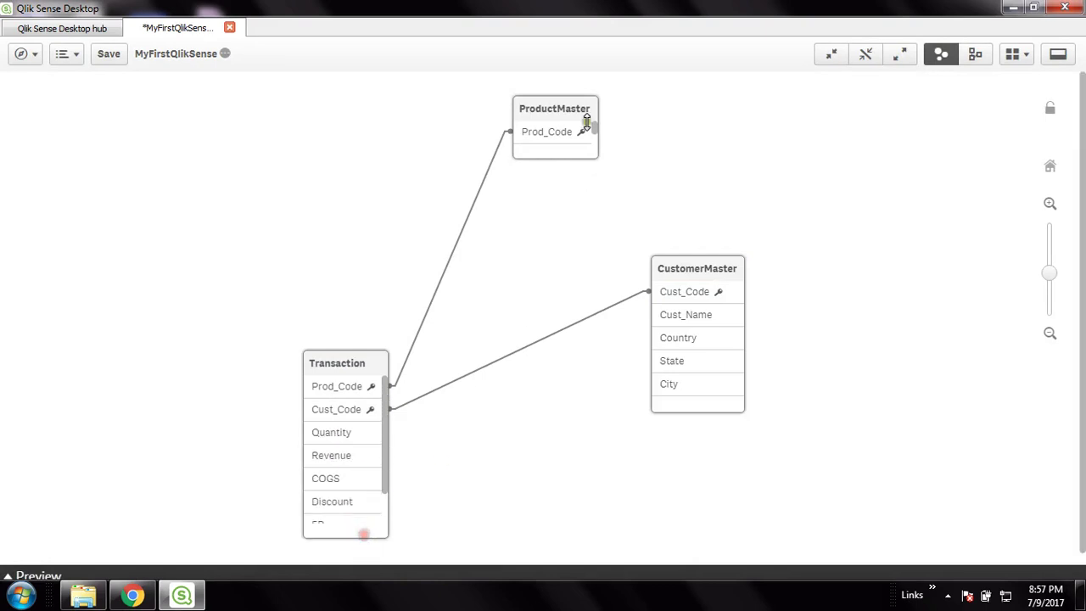
{"action": "left_click_drag", "start_coordinate": [557, 158], "coordinate": [564, 232]}
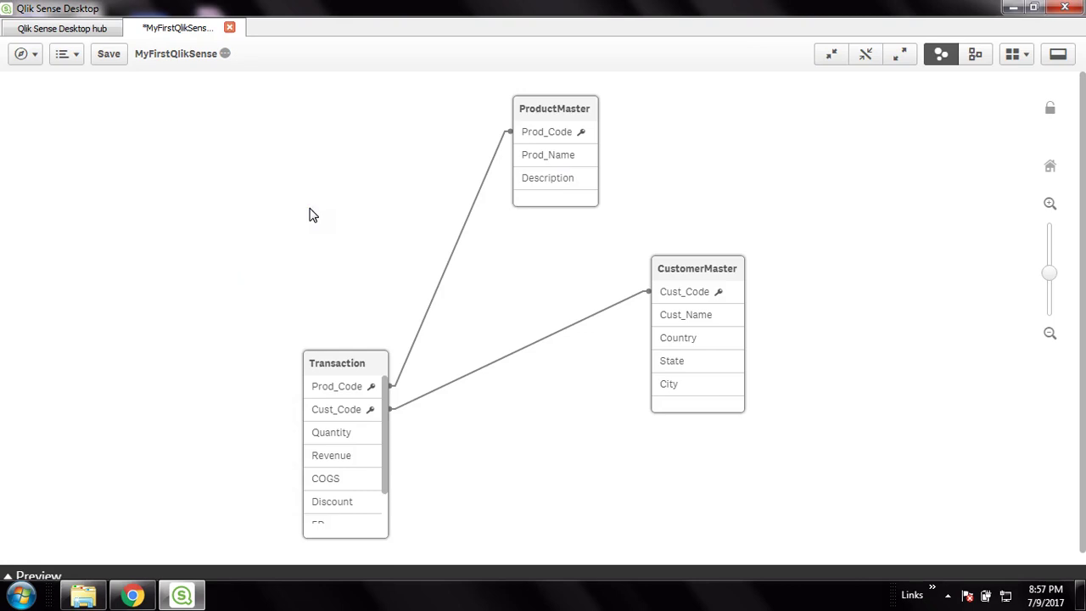
Step: Save the MyFirstQlikSense app and go to its app overview
{"action": "left_click", "coordinate": [110, 53]}
{"action": "left_click", "coordinate": [34, 54]}
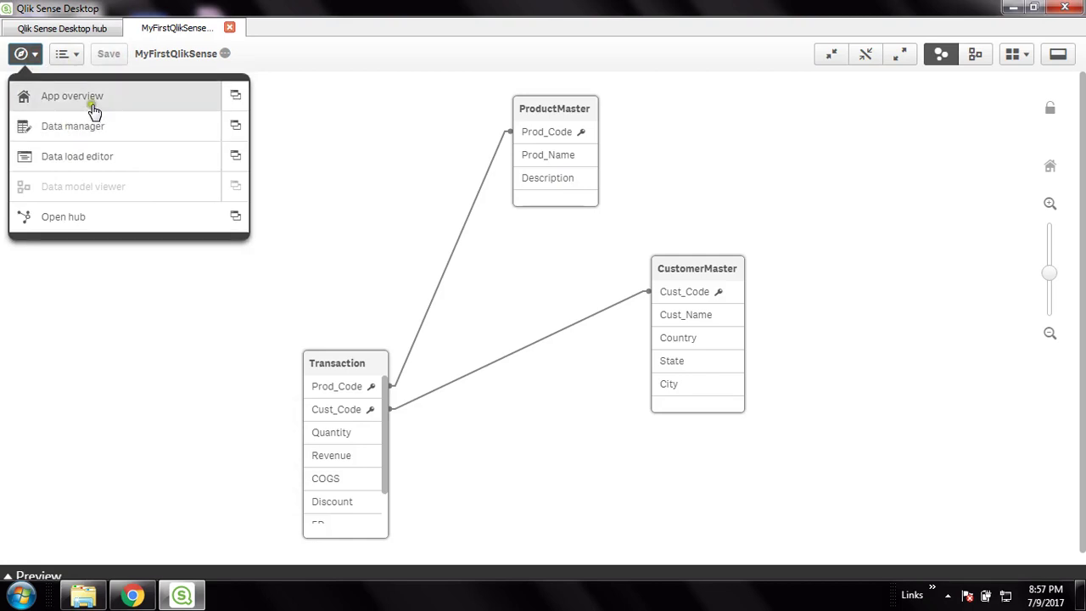
{"action": "left_click", "coordinate": [93, 108]}
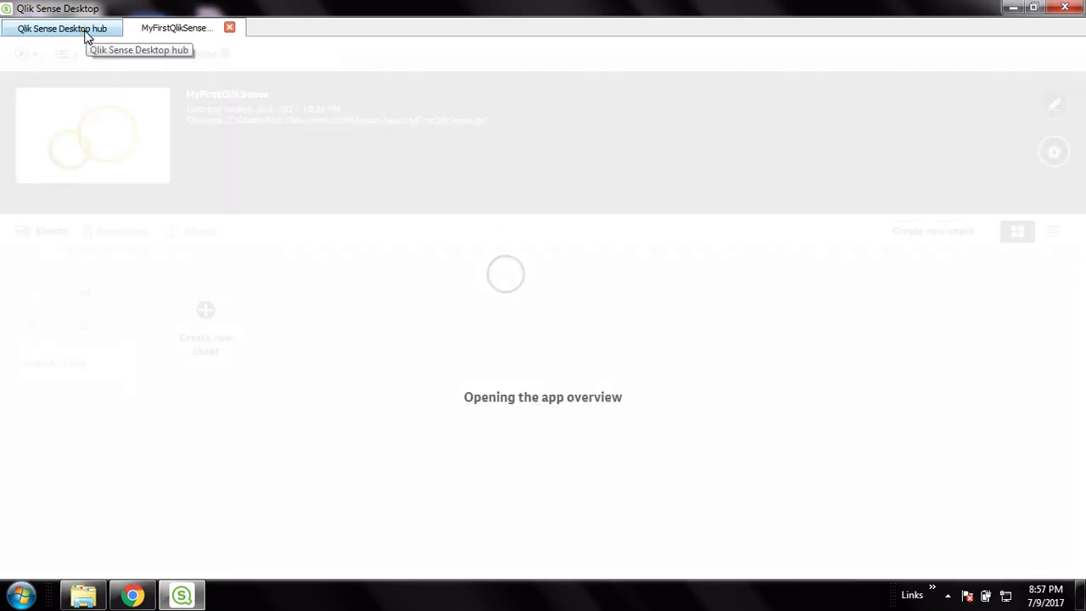
{"action": "left_click", "coordinate": [23, 55]}
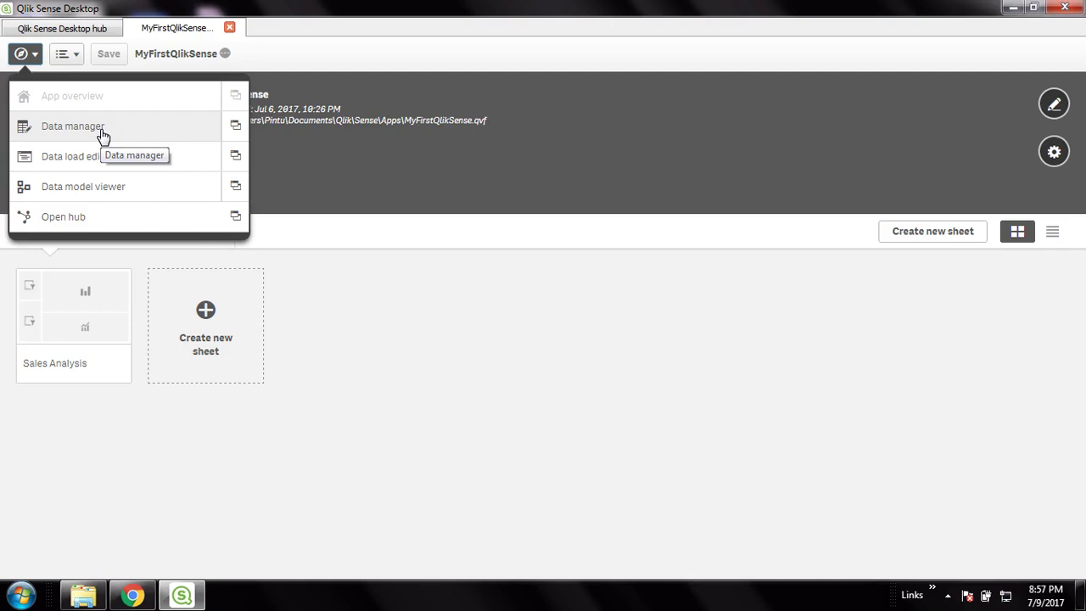
{"action": "left_click", "coordinate": [113, 159]}
{"action": "left_click", "coordinate": [75, 156]}
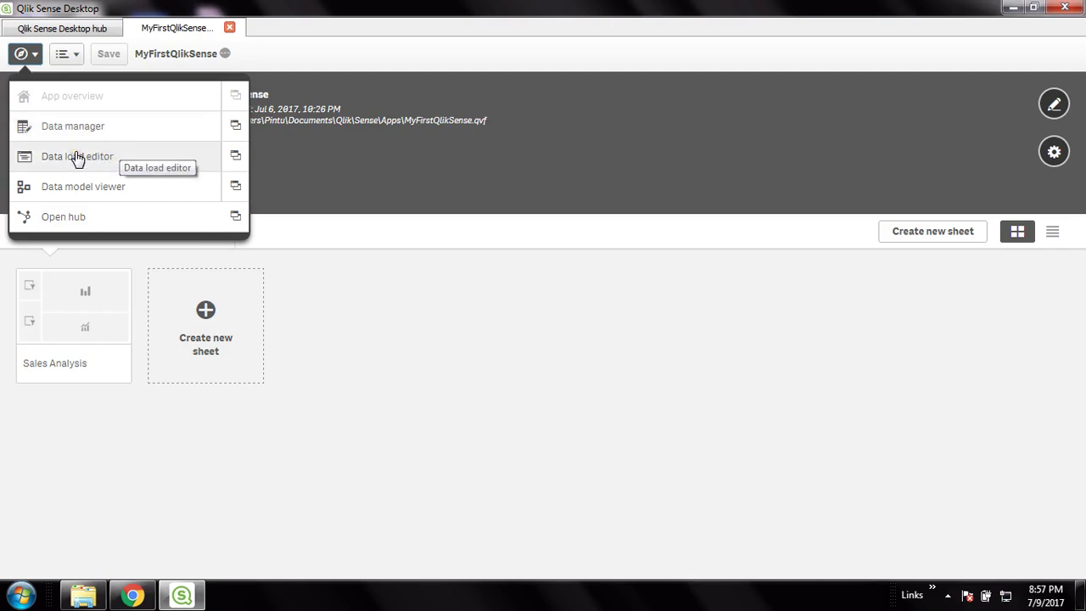
{"action": "left_click", "coordinate": [69, 159]}
{"action": "left_click", "coordinate": [143, 145]}
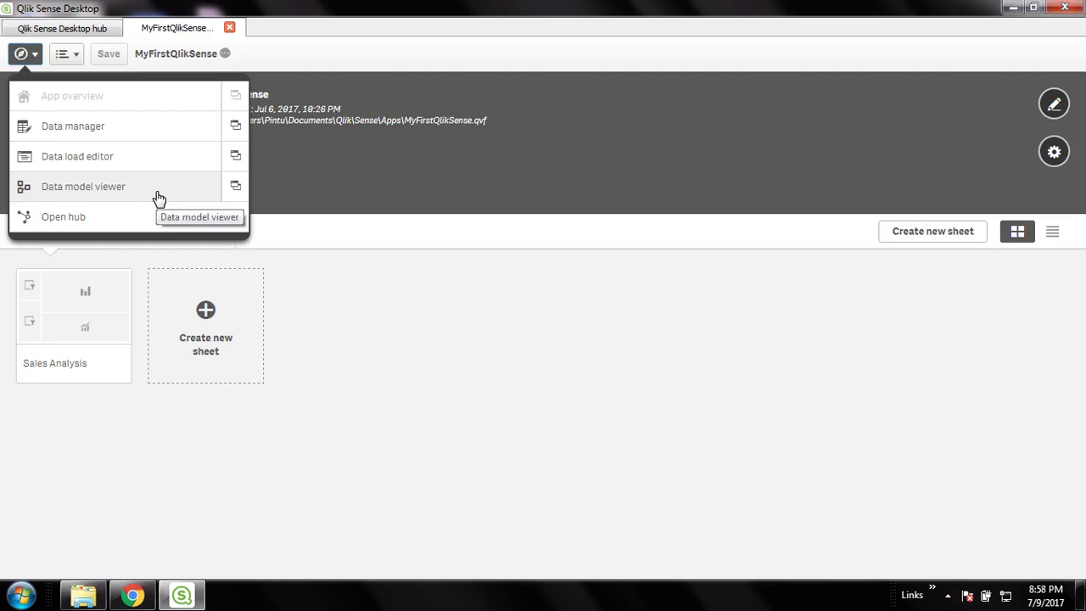
{"action": "left_click", "coordinate": [468, 371]}
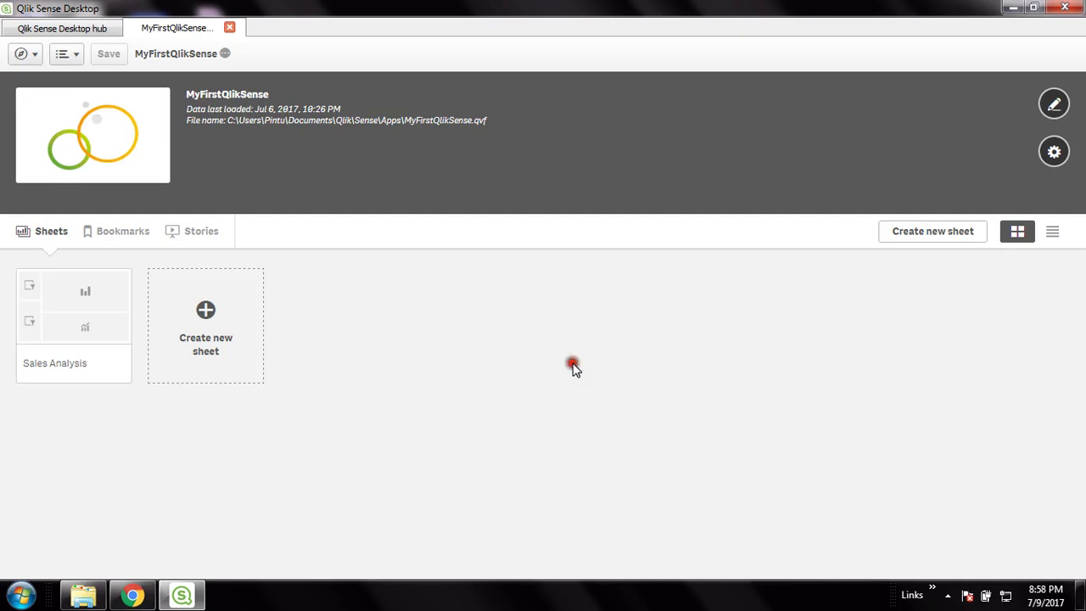
{"action": "left_click", "coordinate": [217, 323]}
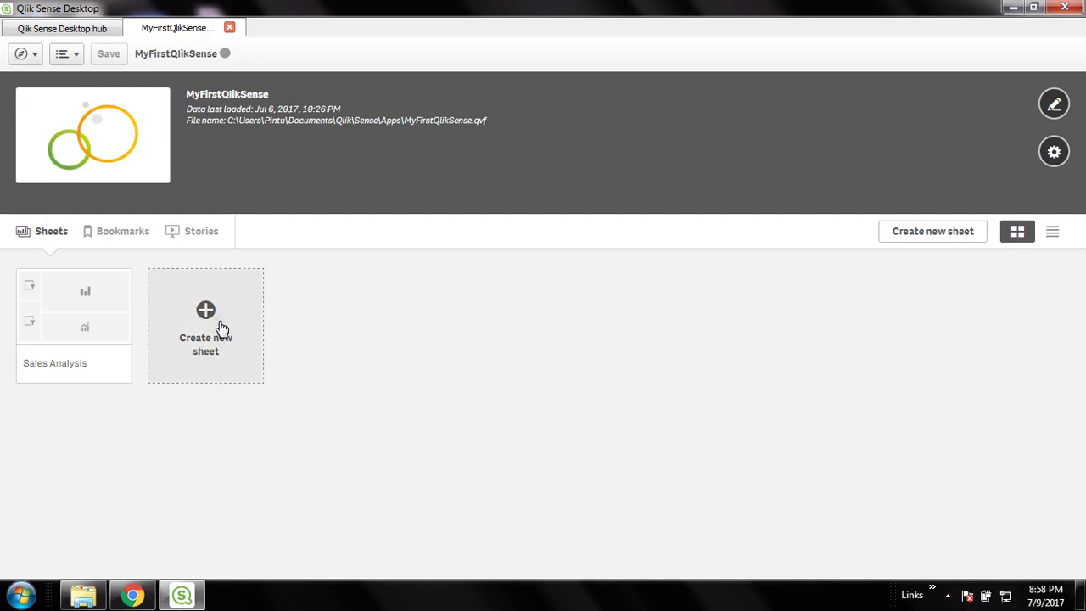
{"action": "left_click", "coordinate": [187, 308]}
{"action": "left_click", "coordinate": [572, 340]}
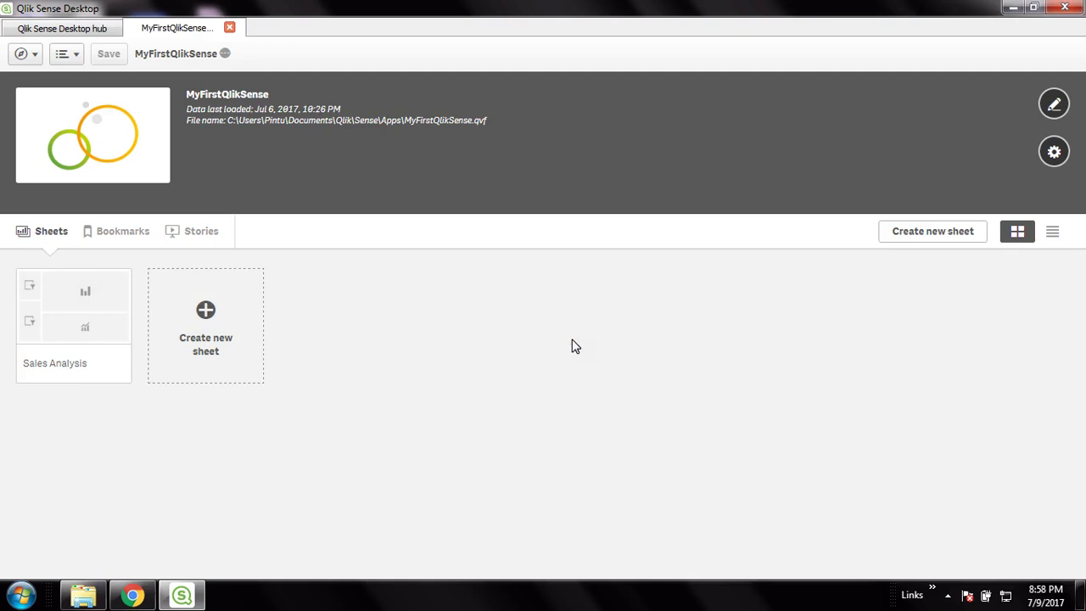
{"action": "left_click", "coordinate": [735, 128]}
{"action": "left_click", "coordinate": [455, 412]}
Step: Create a new sheet in the app overview and title it OrderAnalysis
{"action": "left_click", "coordinate": [204, 307]}
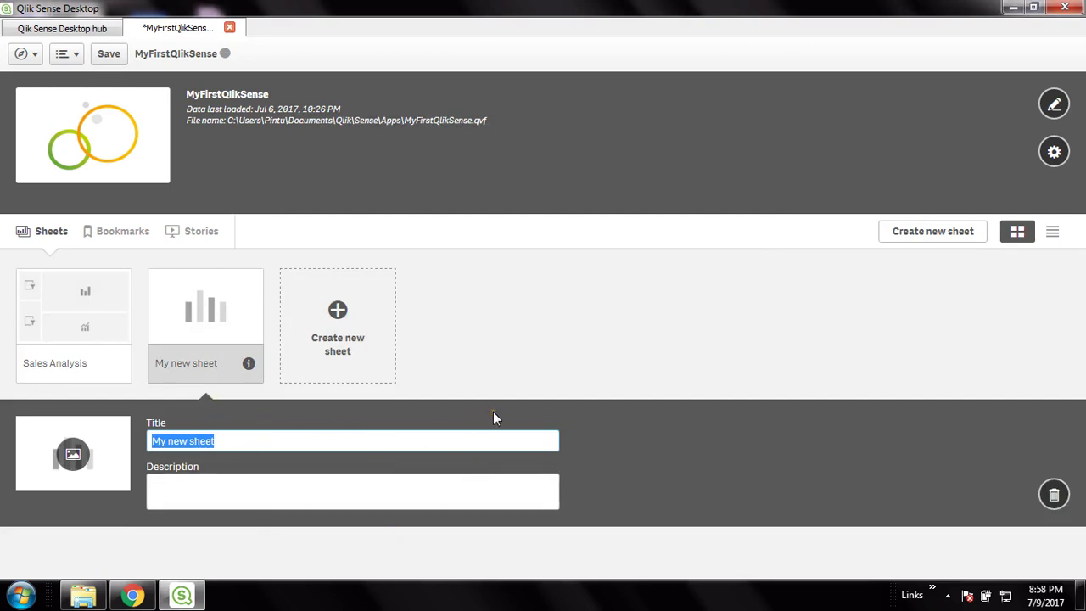
{"action": "type", "text": "OrderAnalysis"}
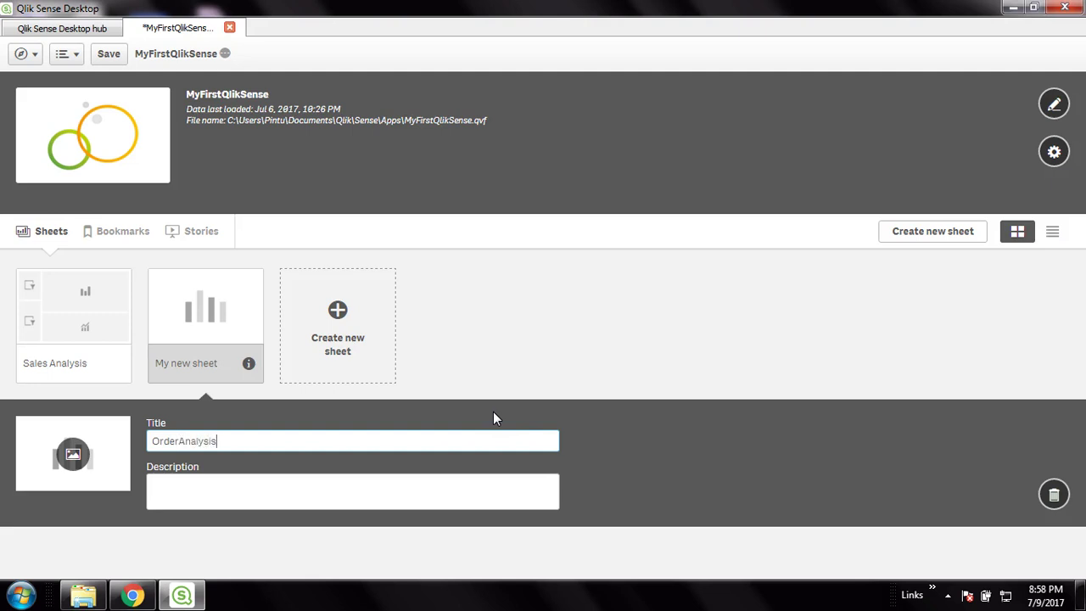
{"action": "left_click", "coordinate": [624, 362]}
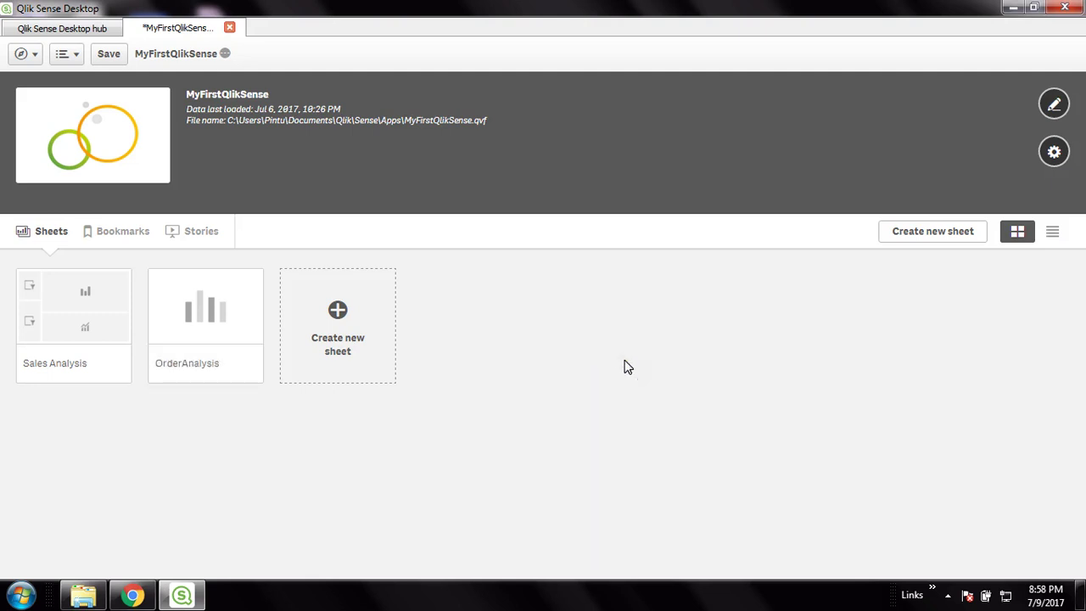
Step: Open the OrderAnalysis sheet and start editing it
{"action": "left_click", "coordinate": [186, 314]}
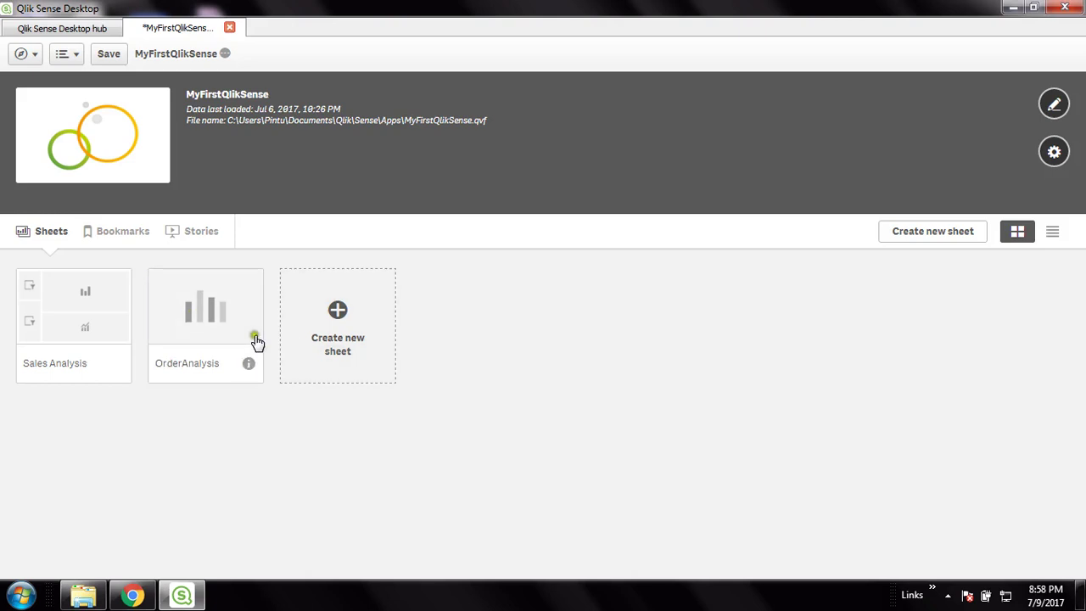
{"action": "left_click", "coordinate": [211, 307]}
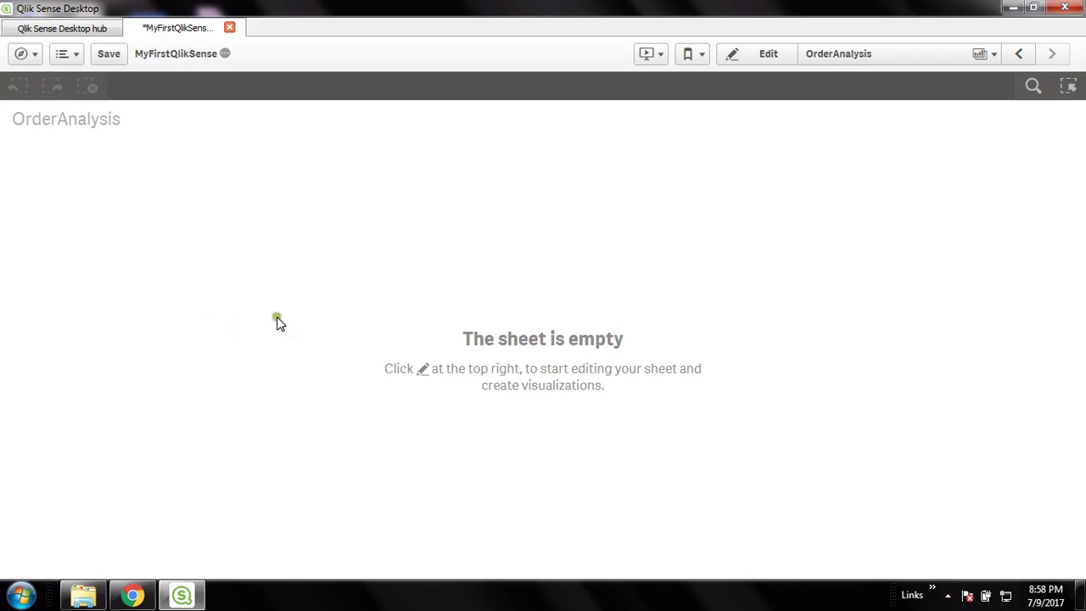
{"action": "left_click", "coordinate": [423, 370]}
{"action": "left_click", "coordinate": [771, 60]}
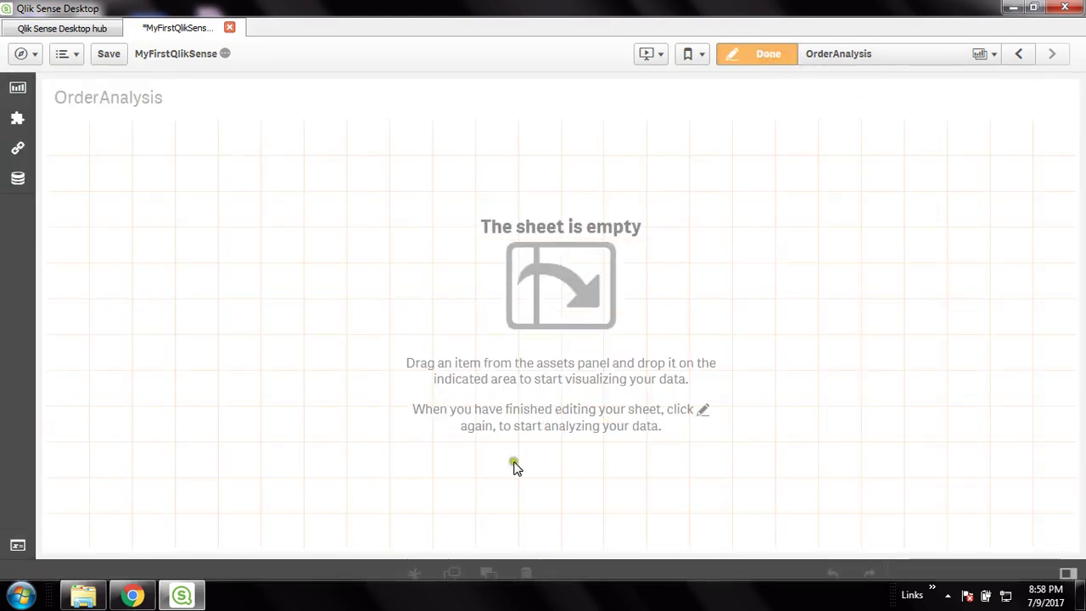
Step: Look over the available chart types and the full list of fields for the OrderAnalysis sheet
{"action": "left_click", "coordinate": [20, 90]}
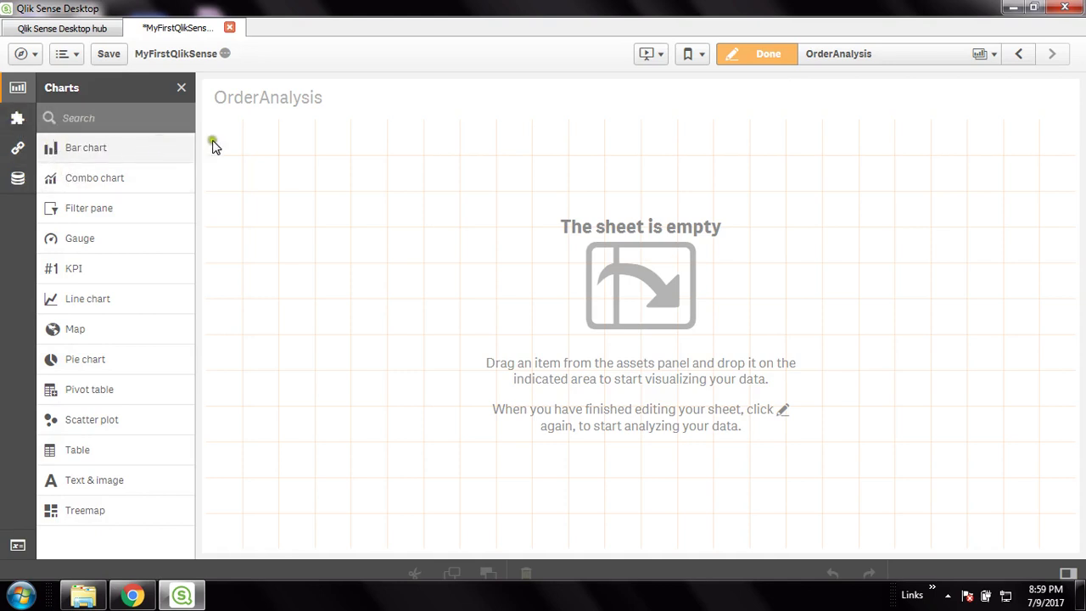
{"action": "left_click", "coordinate": [17, 182]}
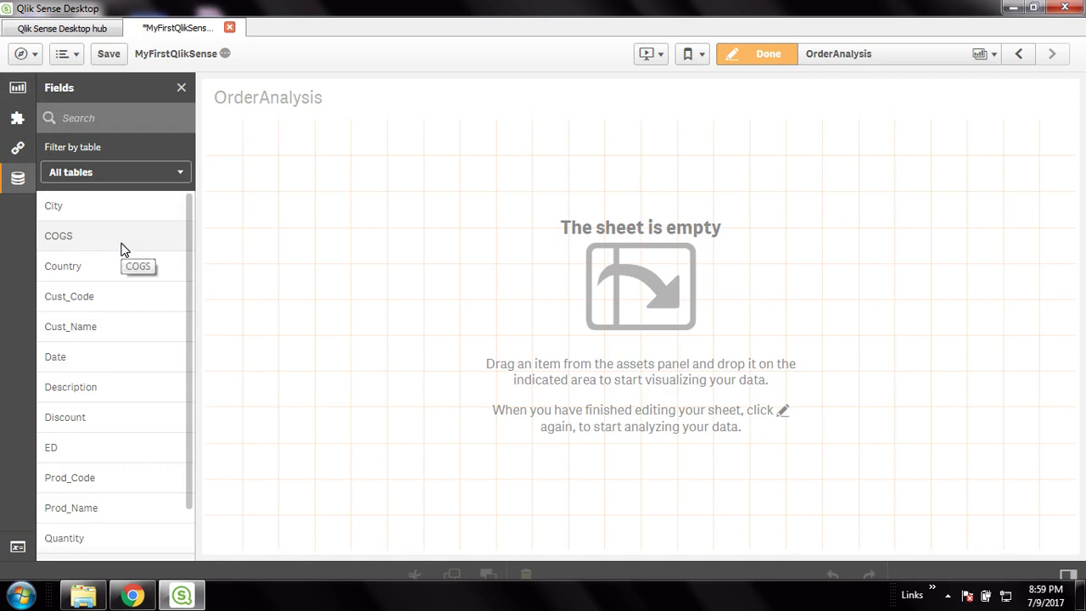
{"action": "scroll", "coordinate": [122, 246], "scroll_direction": "down", "scroll_amount": 1}
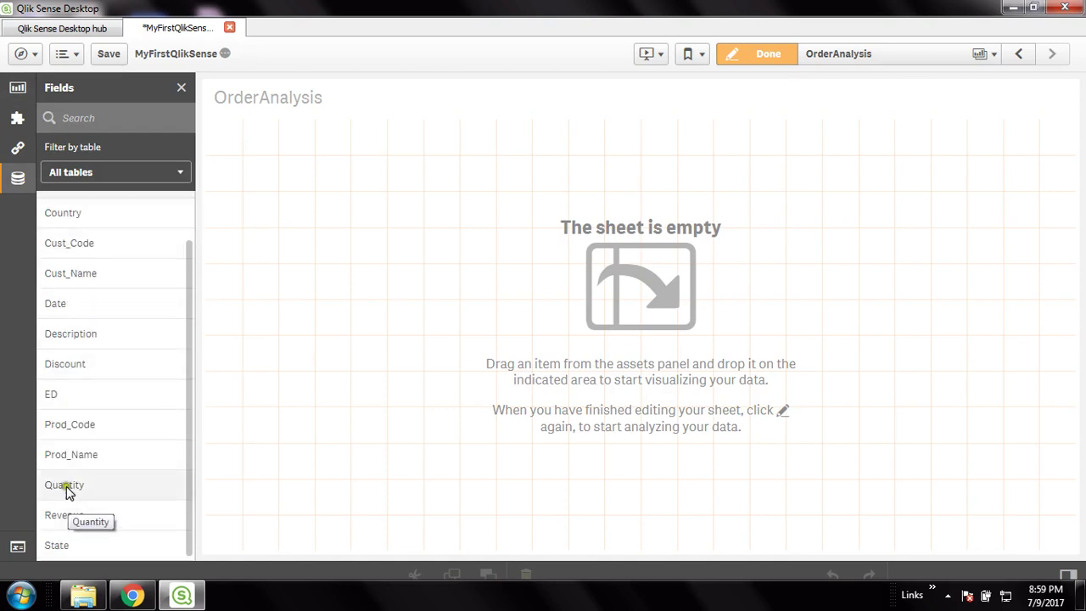
{"action": "scroll", "coordinate": [85, 467], "scroll_direction": "up", "scroll_amount": 1}
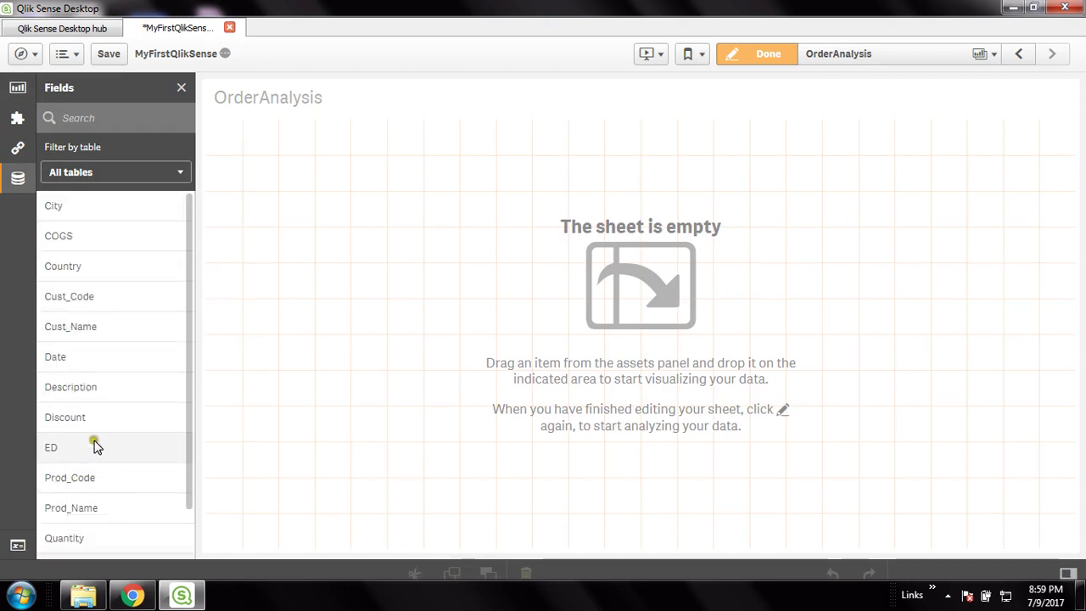
Step: Filter the field list by CustomerMaster, ProductMaster and Transaction in turn to examine each table's fields, and return it to All tables
{"action": "left_click", "coordinate": [179, 172]}
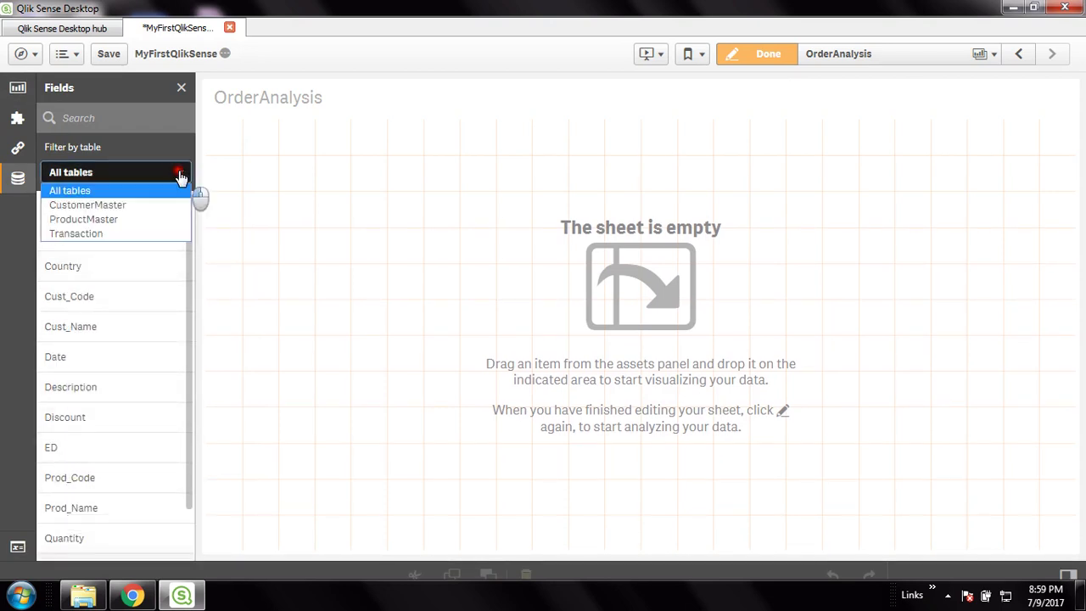
{"action": "left_click", "coordinate": [131, 207]}
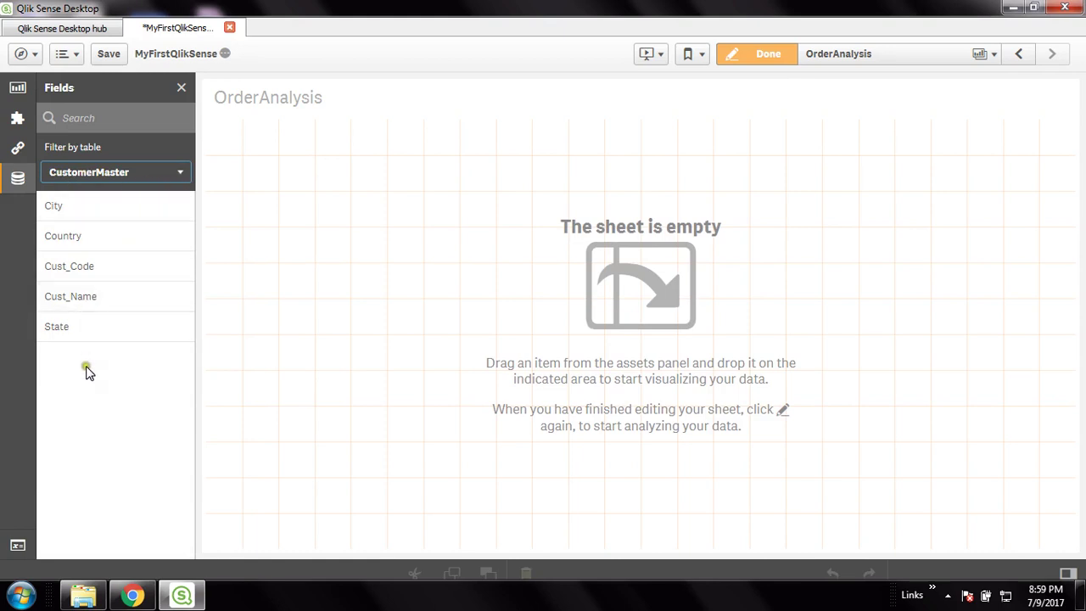
{"action": "left_click", "coordinate": [179, 172]}
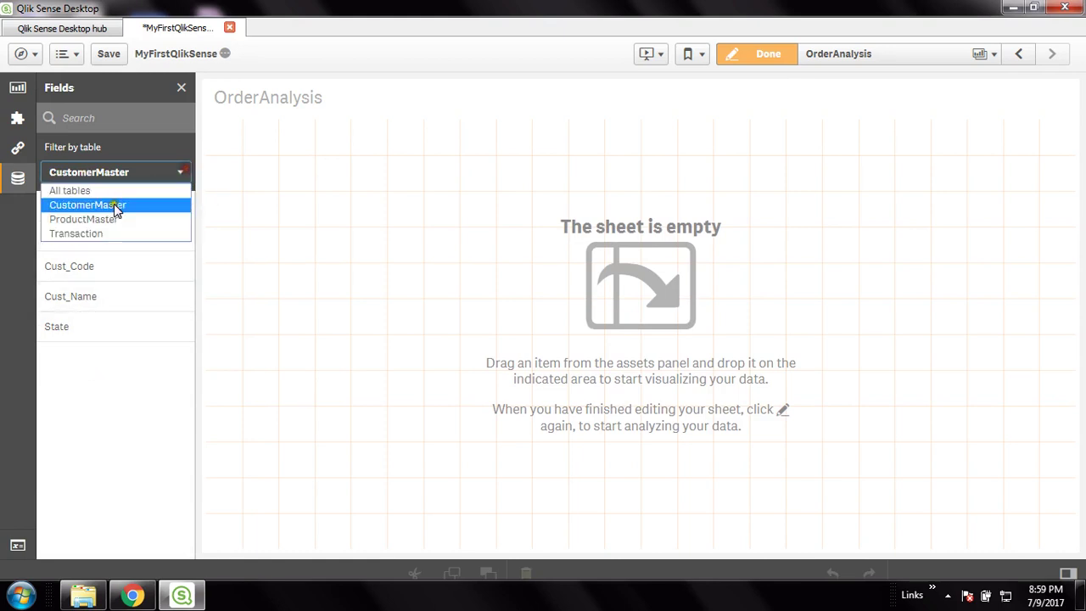
{"action": "left_click", "coordinate": [108, 222]}
{"action": "left_click", "coordinate": [179, 174]}
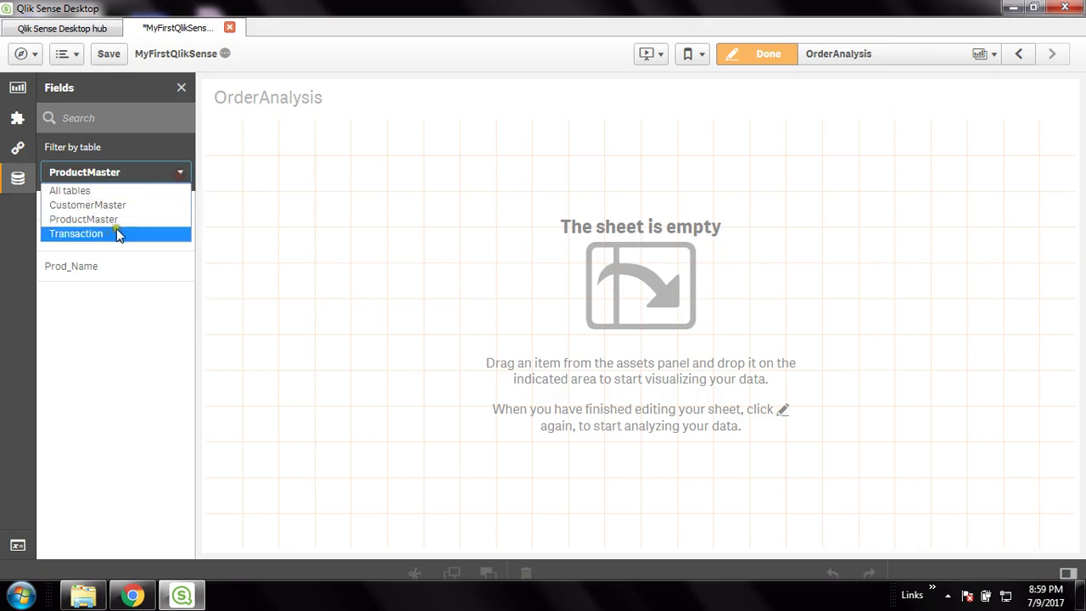
{"action": "left_click", "coordinate": [112, 235]}
{"action": "left_click", "coordinate": [92, 175]}
{"action": "left_click", "coordinate": [89, 185]}
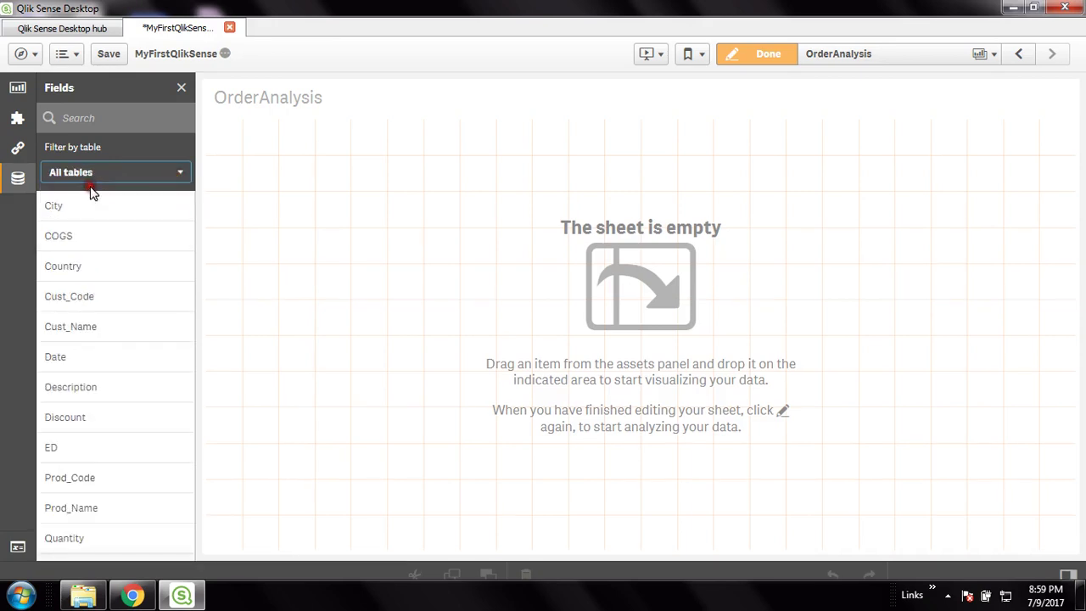
{"action": "left_click", "coordinate": [188, 182]}
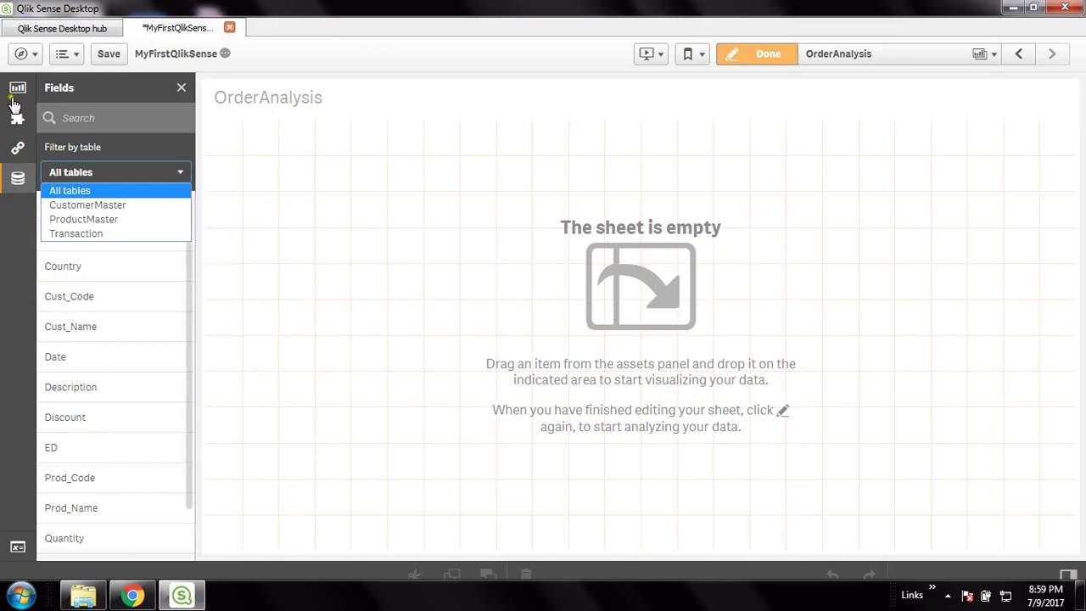
{"action": "left_click", "coordinate": [484, 190]}
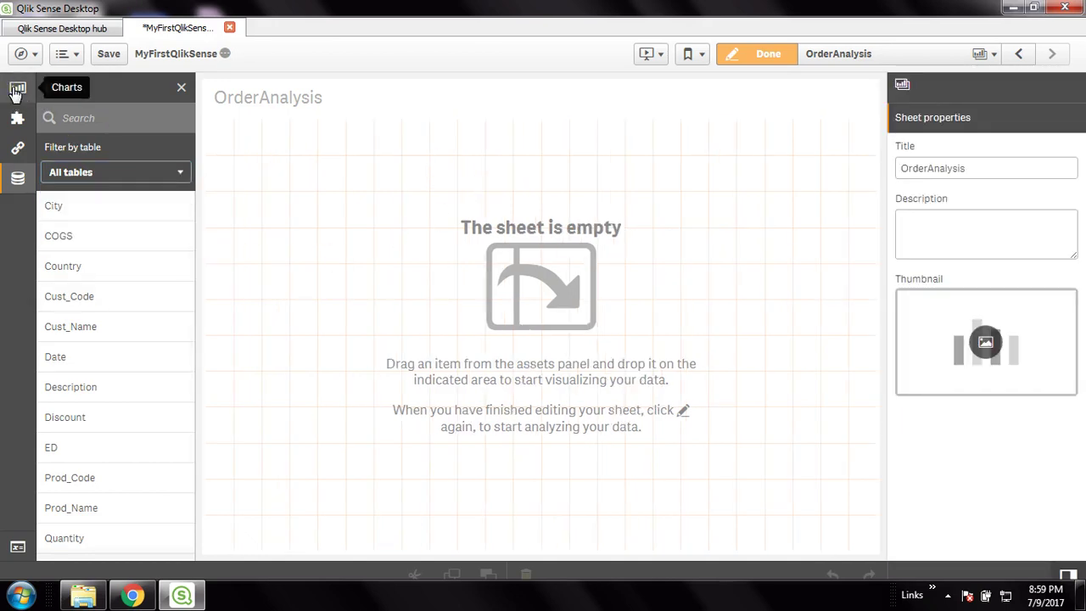
Step: Add a filter pane to the sheet and shrink it to about 5 by 6 grid cells in the sheet's upper-left corner
{"action": "left_click", "coordinate": [16, 90]}
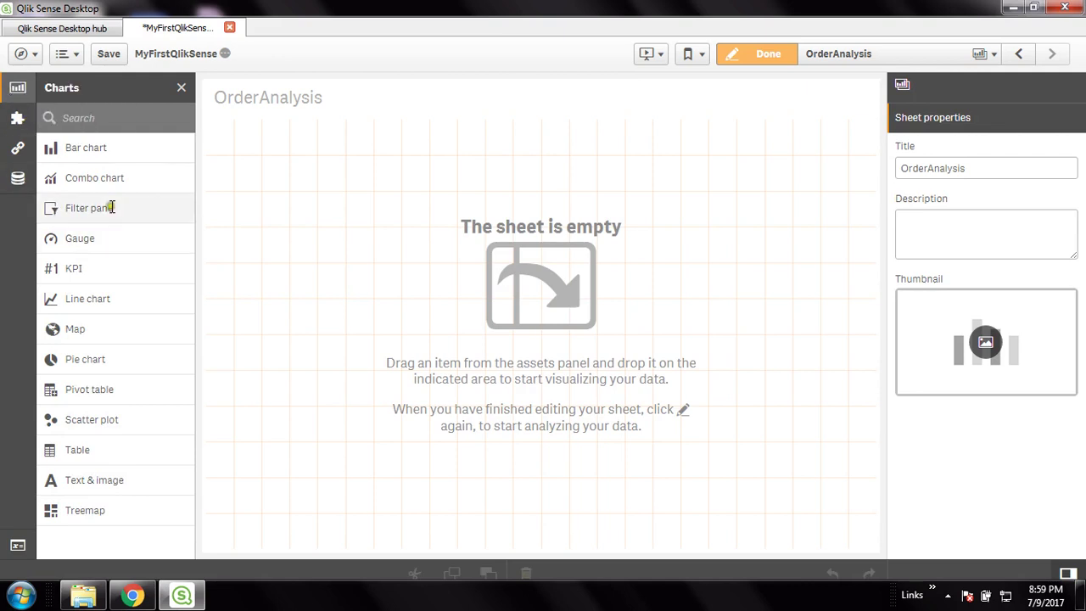
{"action": "left_click_drag", "start_coordinate": [100, 207], "coordinate": [297, 160]}
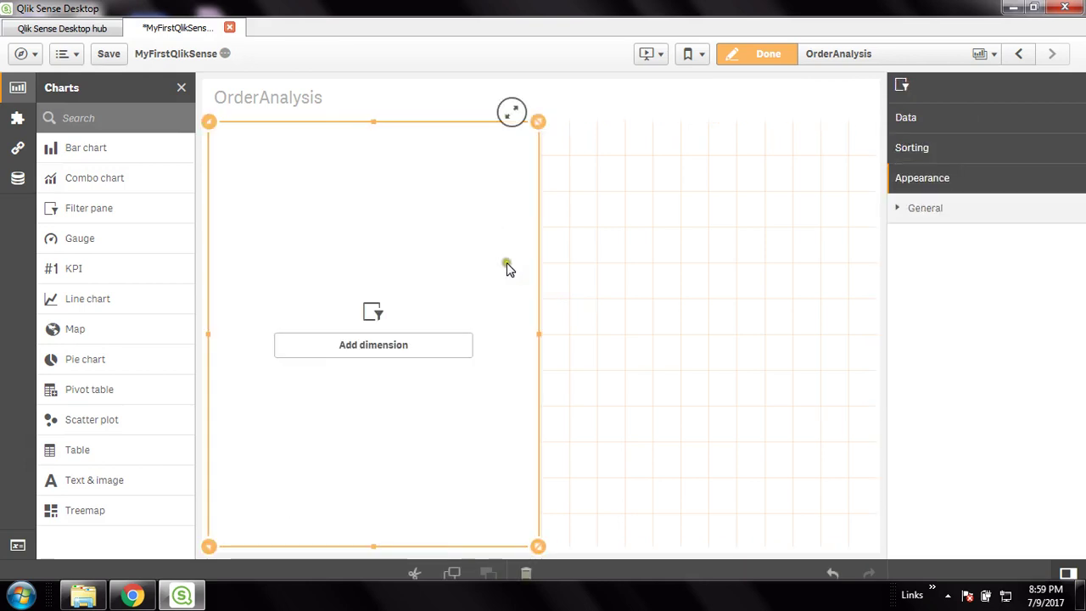
{"action": "left_click_drag", "start_coordinate": [538, 334], "coordinate": [343, 317]}
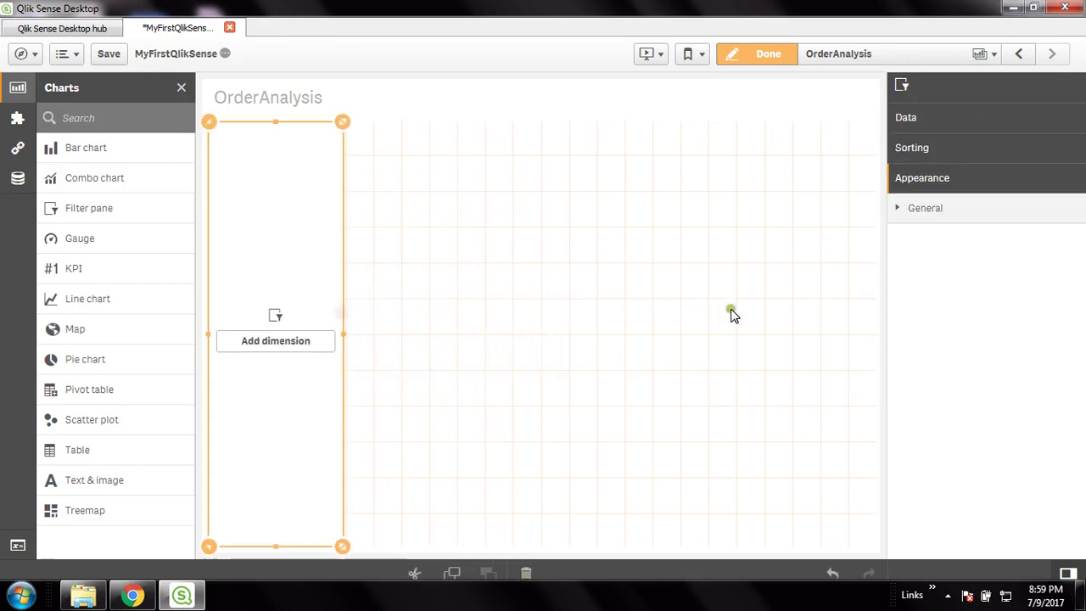
{"action": "left_click_drag", "start_coordinate": [274, 551], "coordinate": [288, 340]}
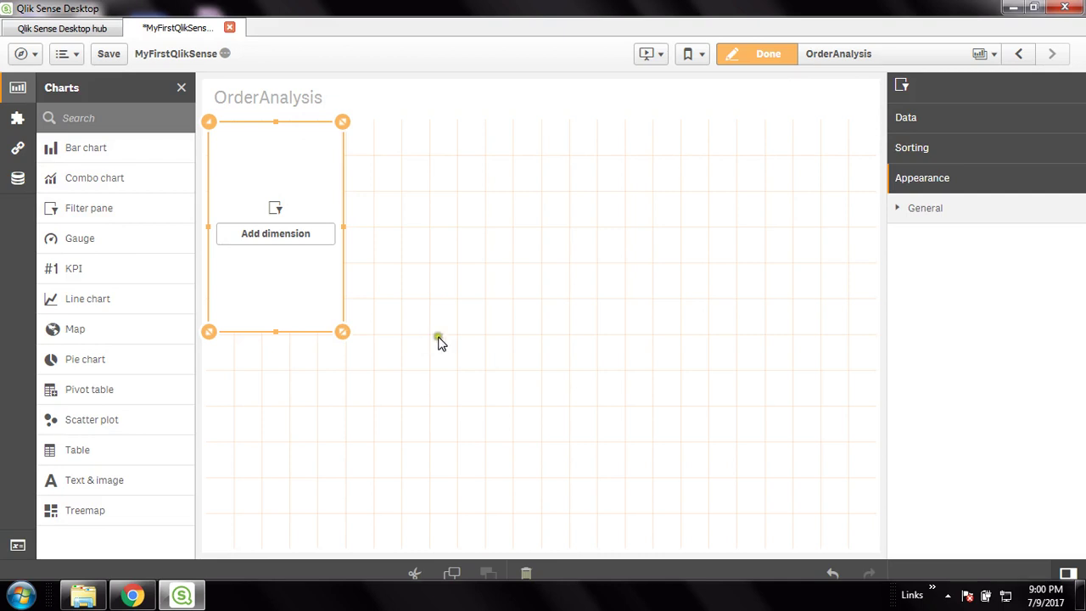
Step: Search for "cust" and add the Cust_Name field as the filter pane's dimension
{"action": "left_click", "coordinate": [276, 235]}
{"action": "type", "text": "cust"}
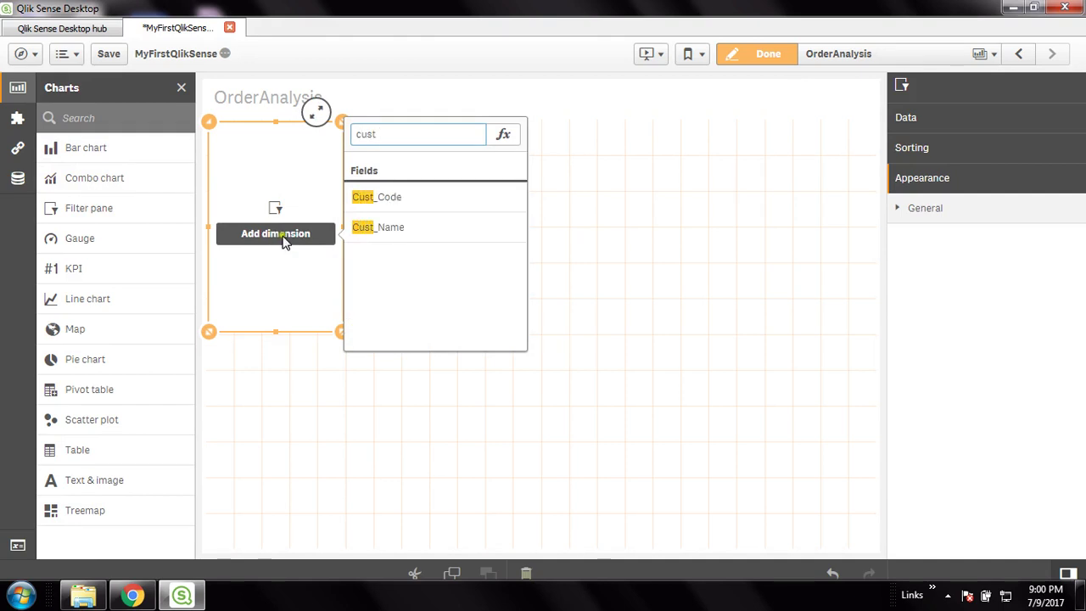
{"action": "left_click", "coordinate": [400, 226]}
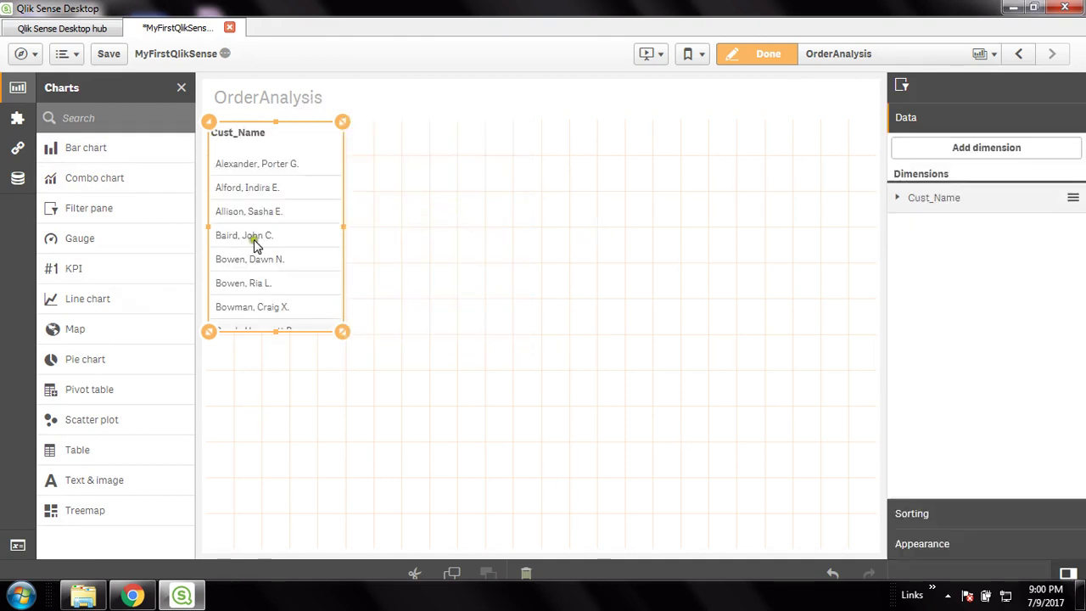
Step: Change the Cust_Name filter pane's heading to "Customer"
{"action": "left_click", "coordinate": [278, 133]}
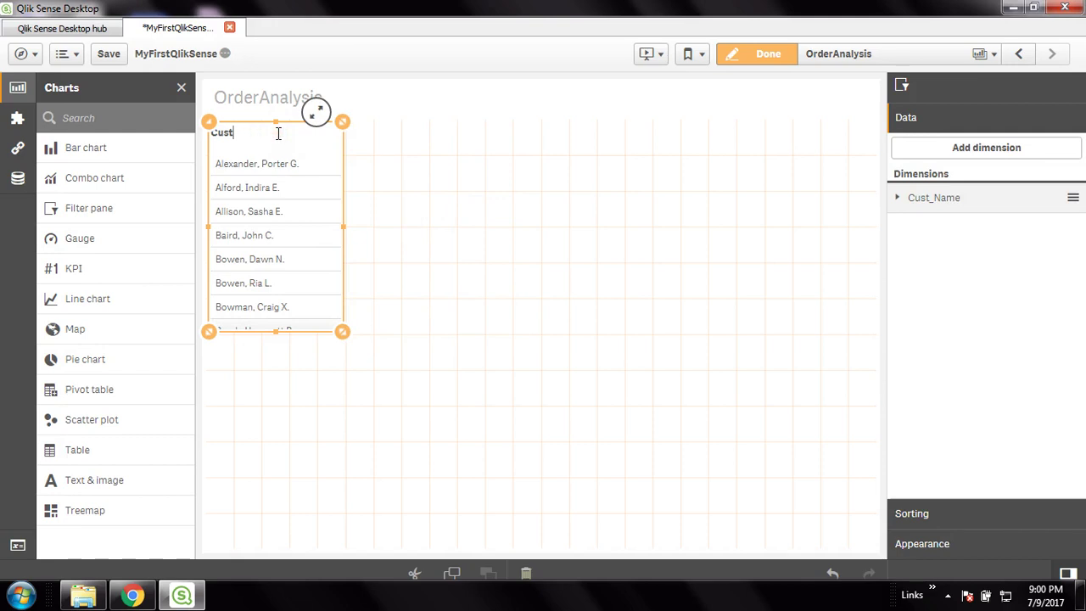
{"action": "left_click", "coordinate": [277, 133]}
{"action": "type", "text": "omer"}
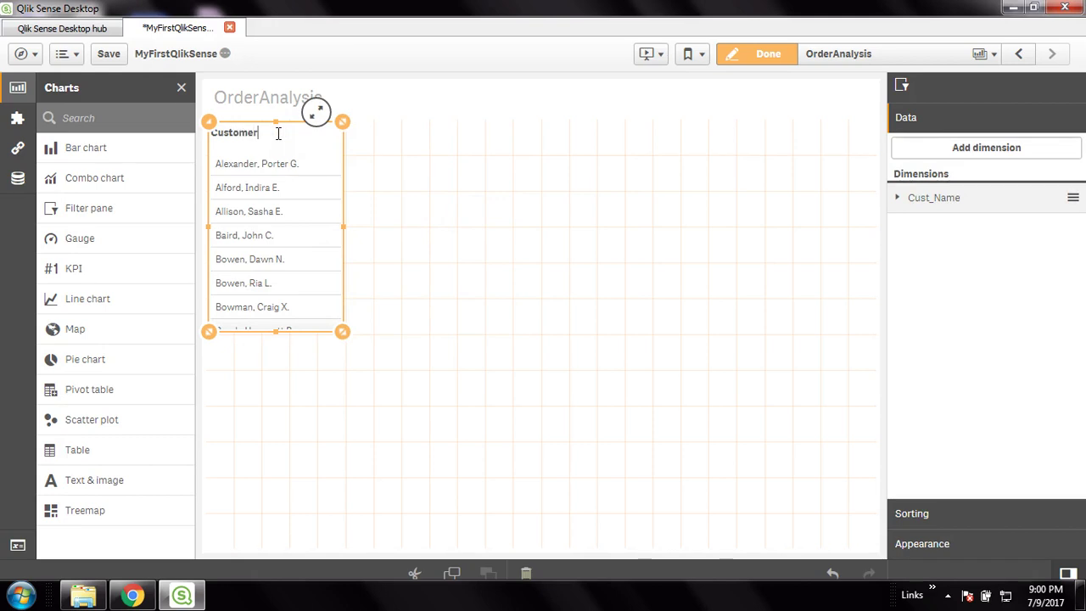
{"action": "left_click", "coordinate": [501, 259]}
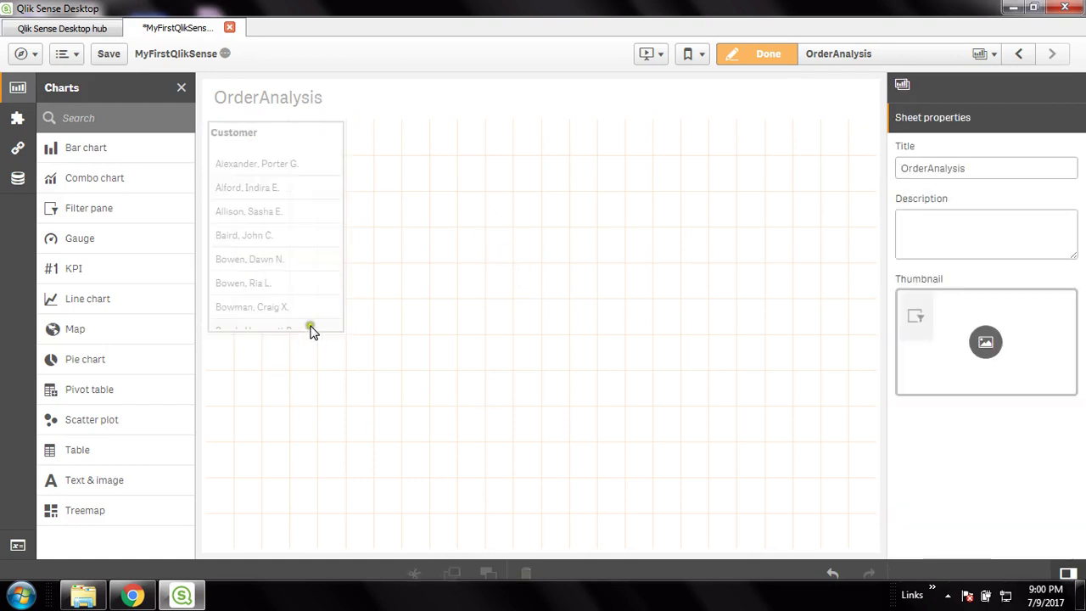
Step: Add a second filter pane directly below the Customer pane, search its fields for "prod" and add Prod_Name as its dimension
{"action": "left_click_drag", "start_coordinate": [89, 208], "coordinate": [279, 429]}
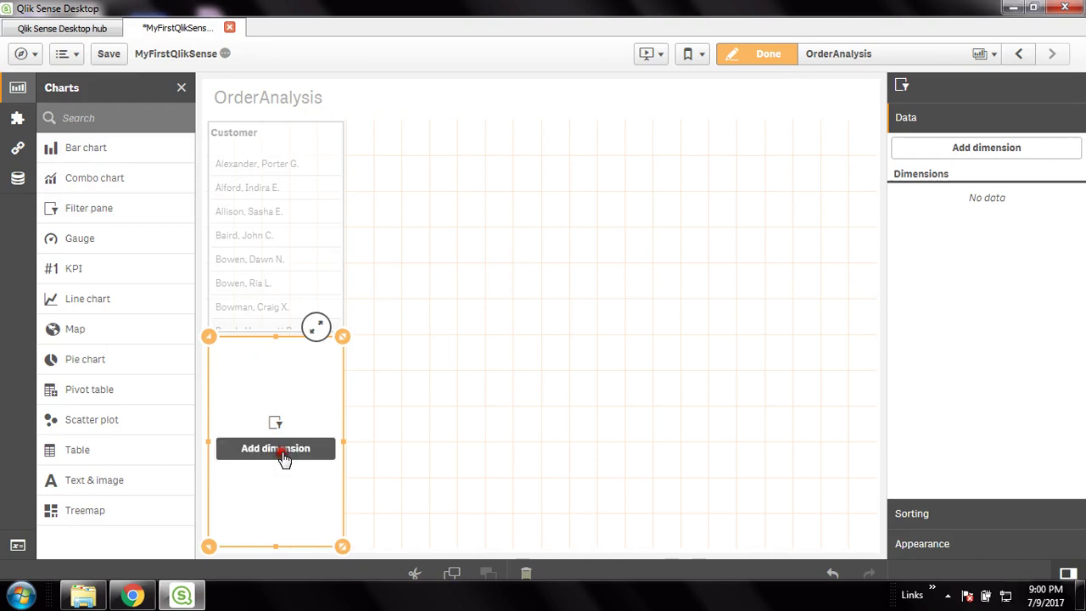
{"action": "left_click", "coordinate": [284, 458]}
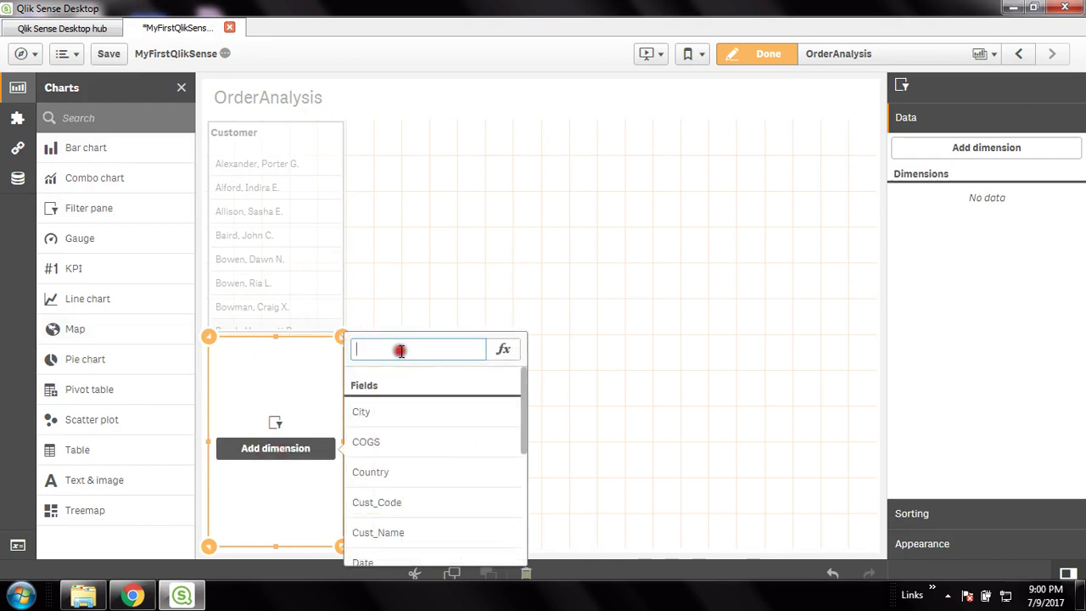
{"action": "type", "text": "pr"}
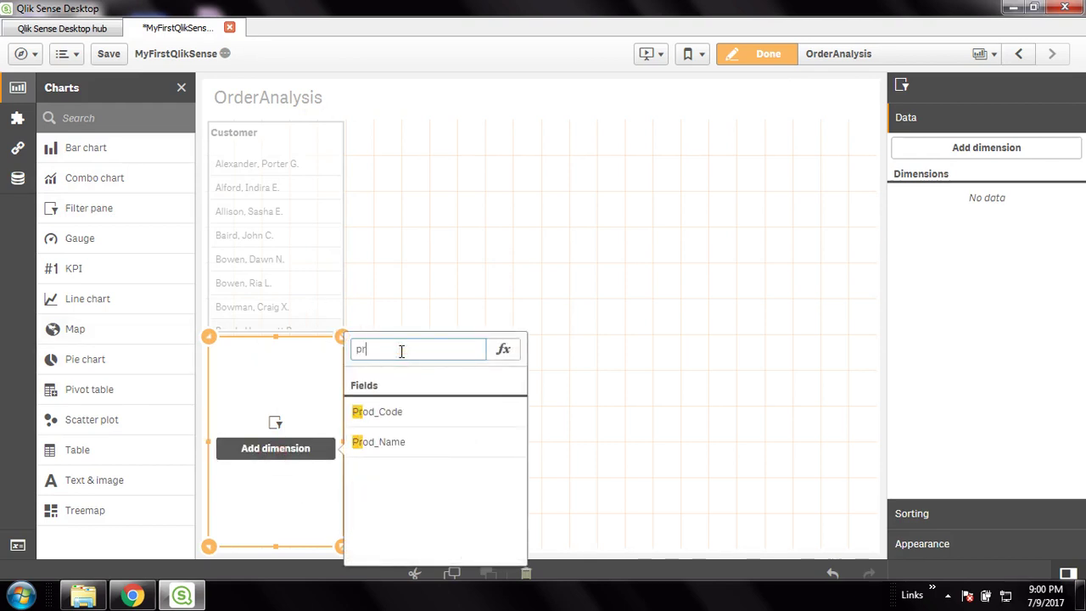
{"action": "type", "text": "oduct"}
{"action": "key", "text": "BackSpace"}
{"action": "key", "text": "BackSpace"}
{"action": "key", "text": "BackSpace"}
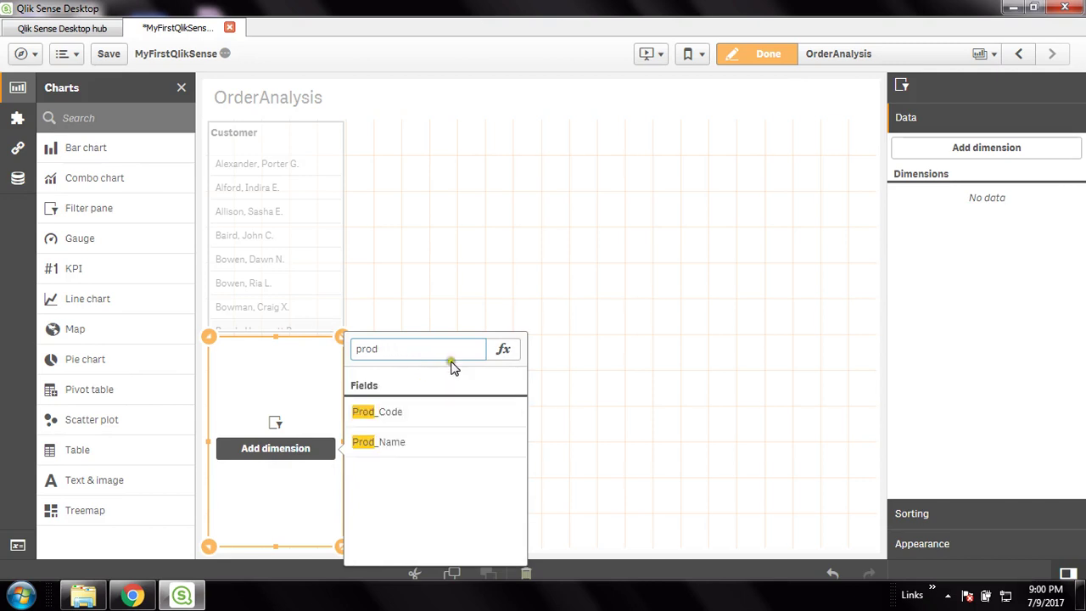
{"action": "left_click", "coordinate": [373, 442]}
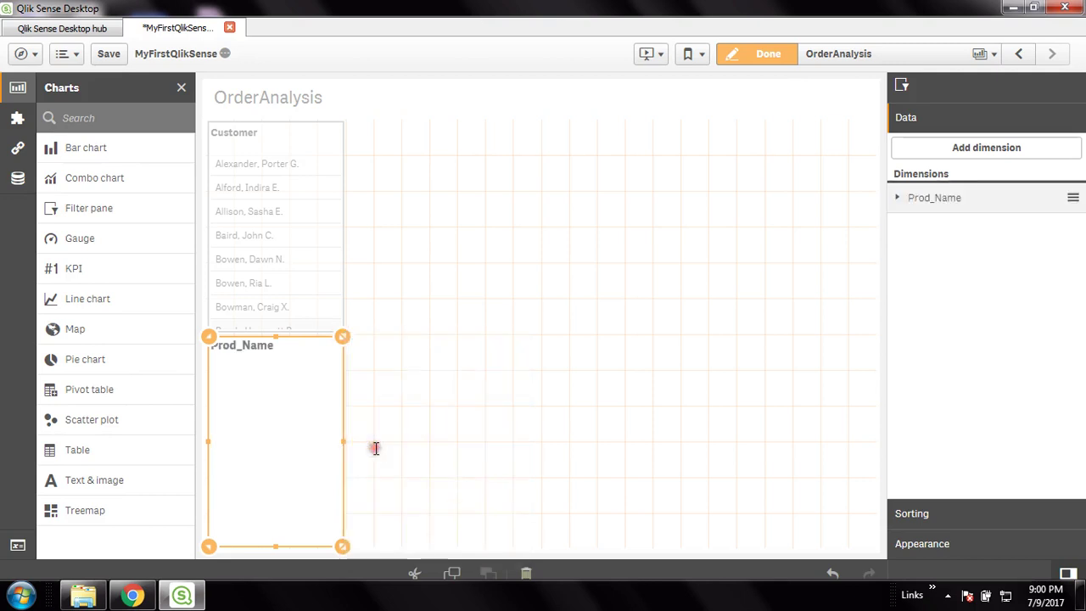
Step: Change the Prod_Name filter pane's heading to "Product"
{"action": "left_click", "coordinate": [281, 353]}
{"action": "key", "text": "BackSpace"}
{"action": "key", "text": "BackSpace"}
{"action": "key", "text": "BackSpace"}
{"action": "key", "text": "BackSpace"}
{"action": "type", "text": "uct"}
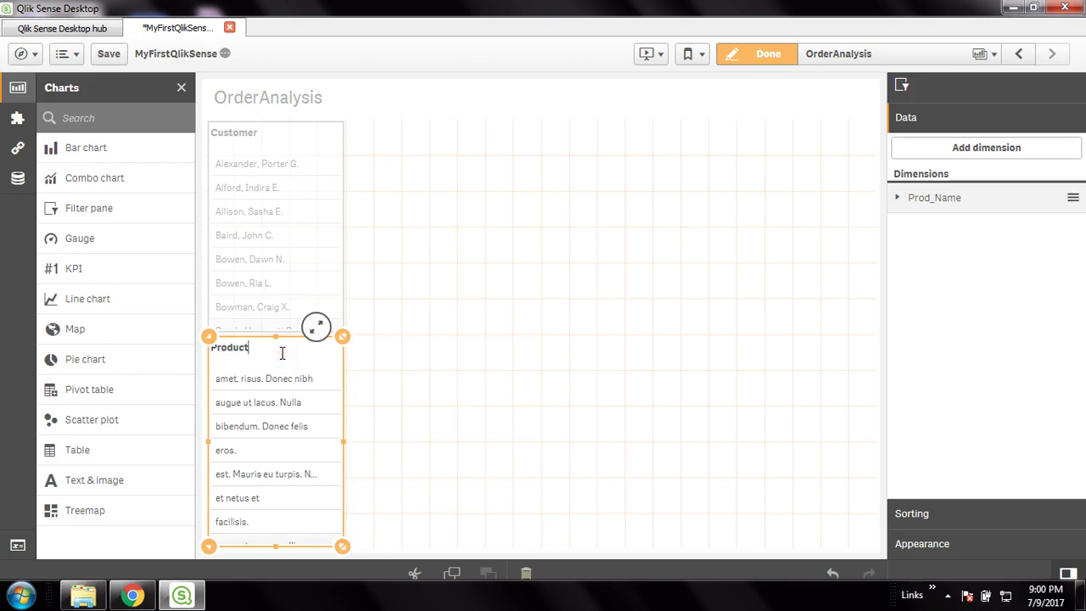
{"action": "left_click", "coordinate": [515, 323]}
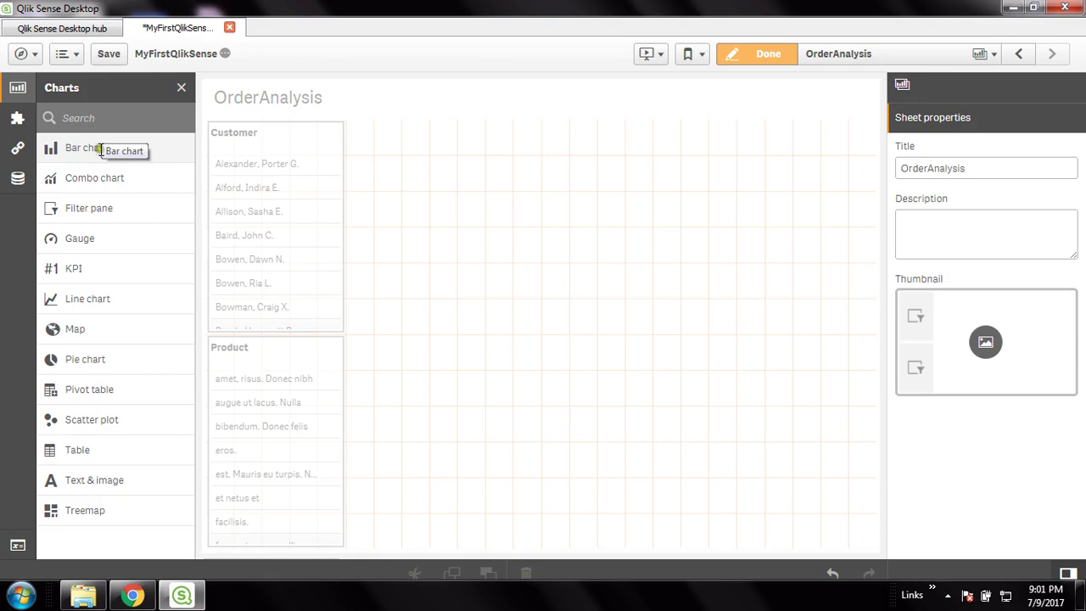
Step: Place a bar chart in the upper half of the sheet beside the Customer filter pane and dismiss the Windows color scheme message
{"action": "left_click_drag", "start_coordinate": [96, 147], "coordinate": [589, 196]}
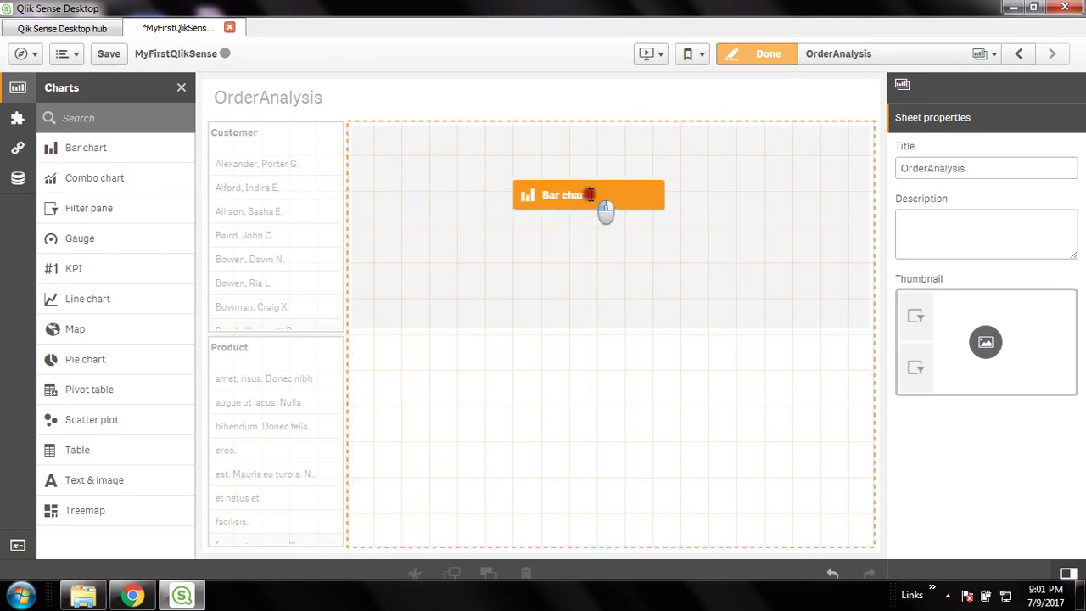
{"action": "left_click_drag", "start_coordinate": [589, 195], "coordinate": [622, 176]}
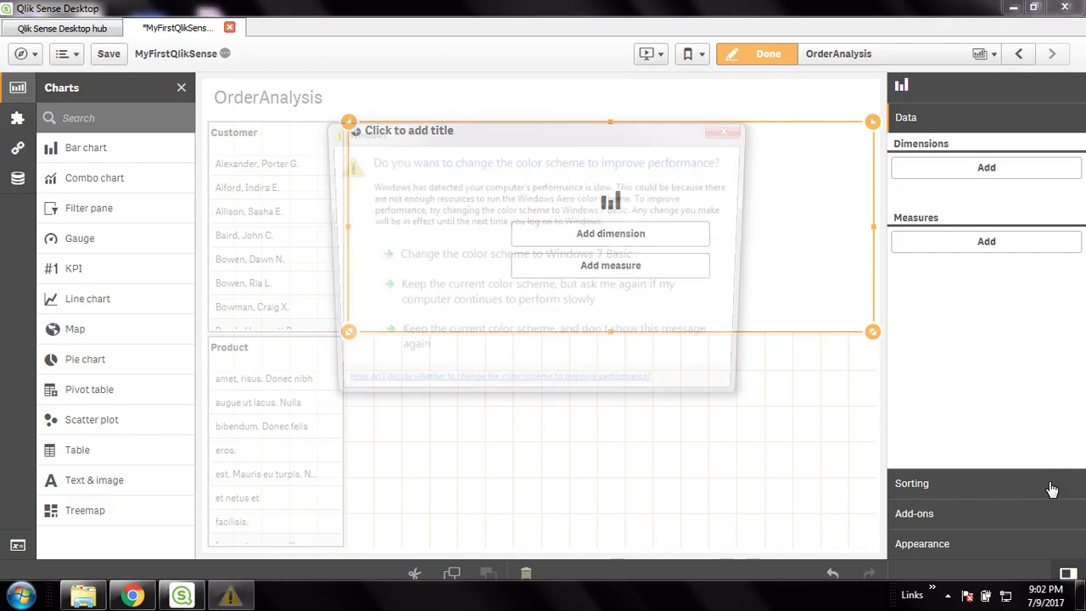
{"action": "left_click", "coordinate": [735, 126]}
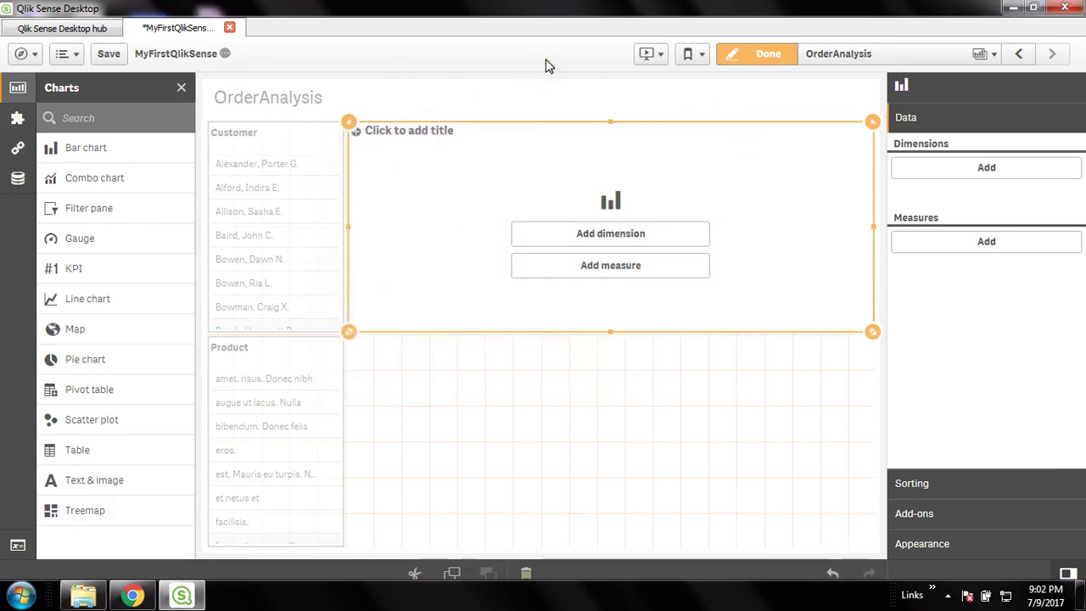
{"action": "left_click", "coordinate": [546, 61]}
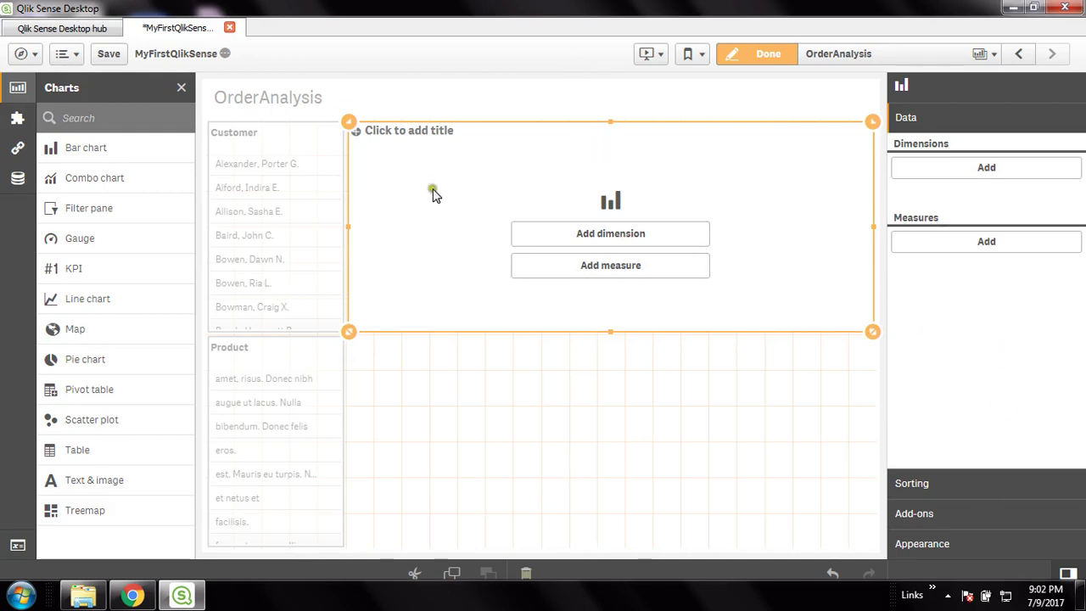
Step: Add Cust_Name as the bar chart's dimension and Sum(COGS) as its measure
{"action": "left_click", "coordinate": [641, 243]}
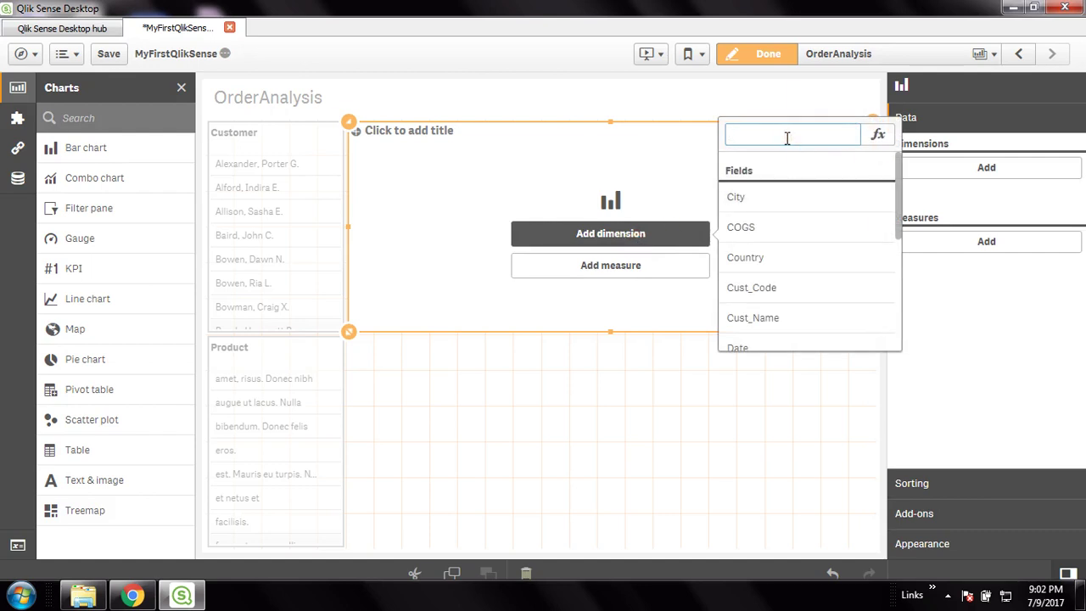
{"action": "left_click", "coordinate": [800, 325]}
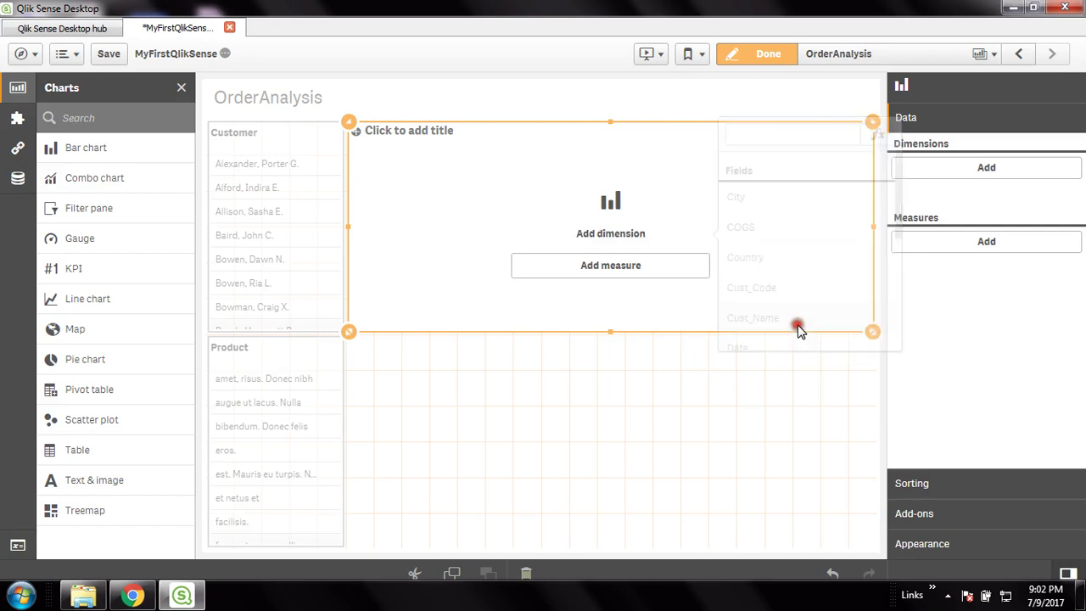
{"action": "left_click", "coordinate": [560, 234]}
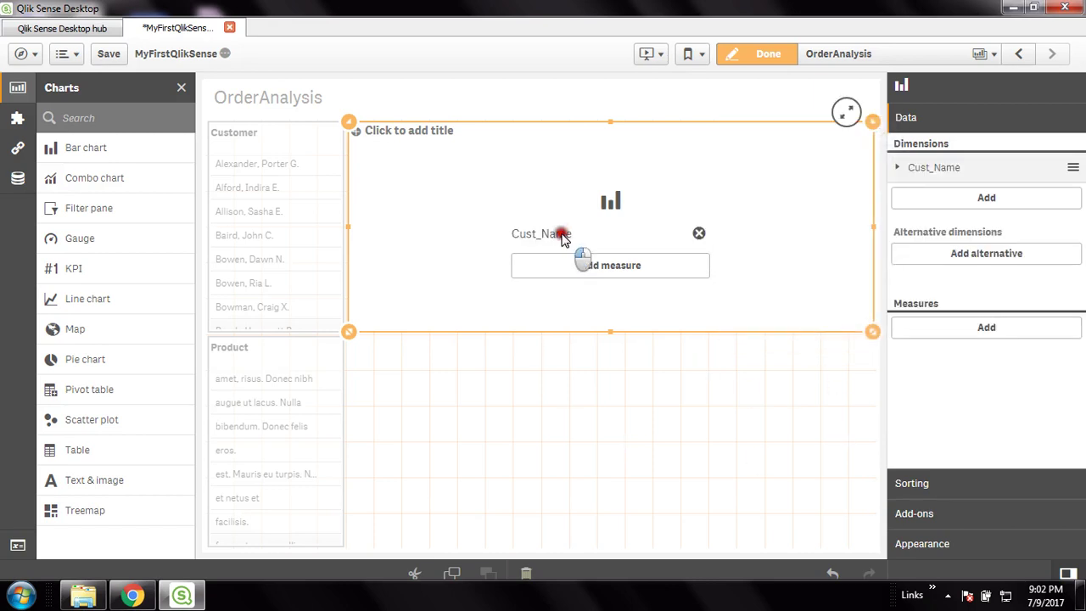
{"action": "left_click", "coordinate": [606, 269]}
{"action": "left_click", "coordinate": [806, 173]}
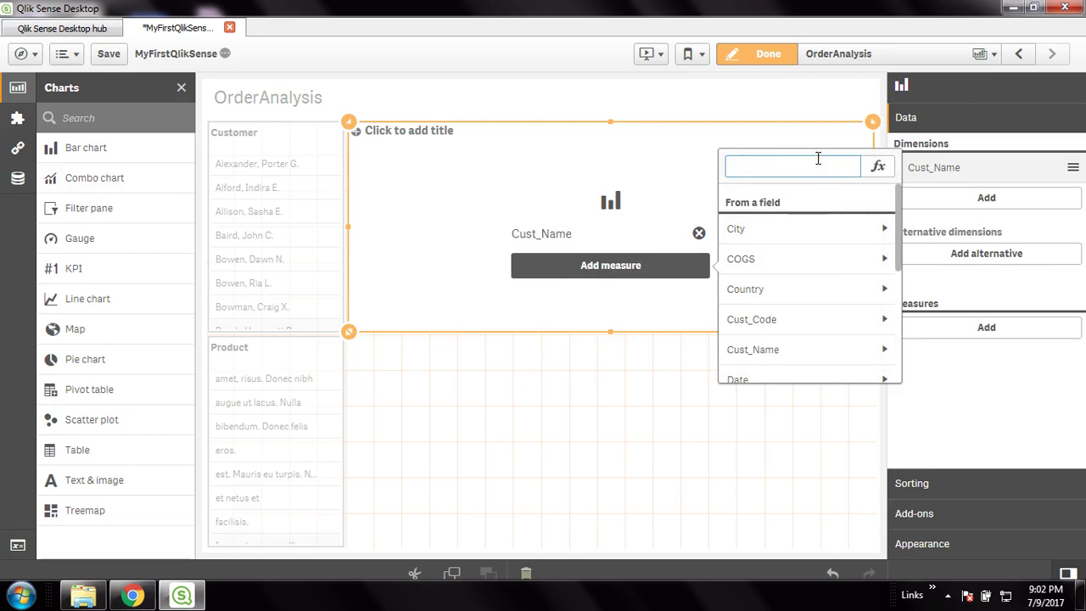
{"action": "left_click", "coordinate": [767, 259]}
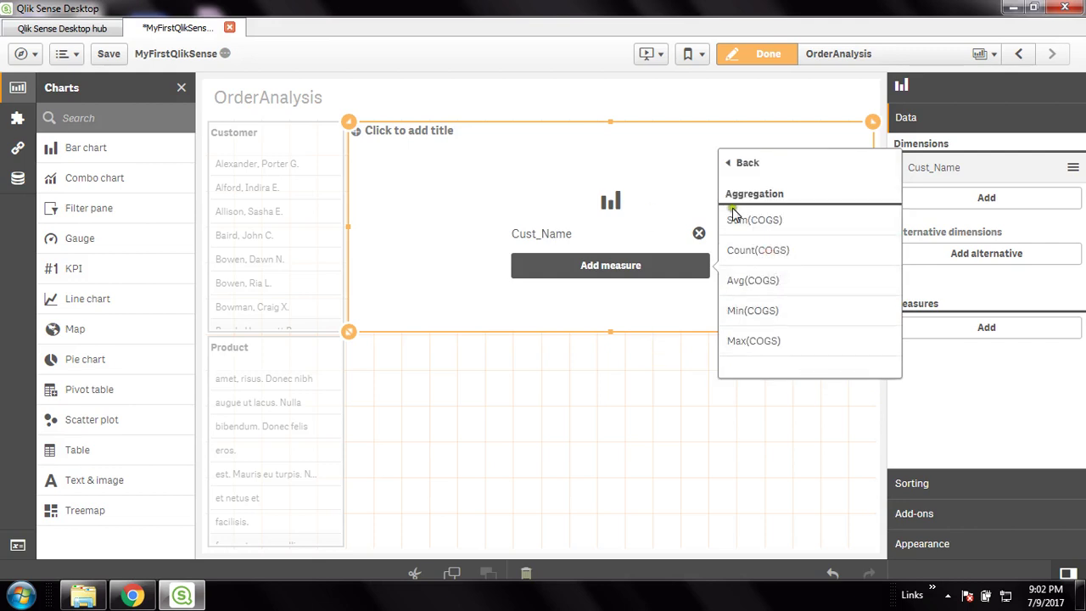
{"action": "left_click", "coordinate": [782, 222]}
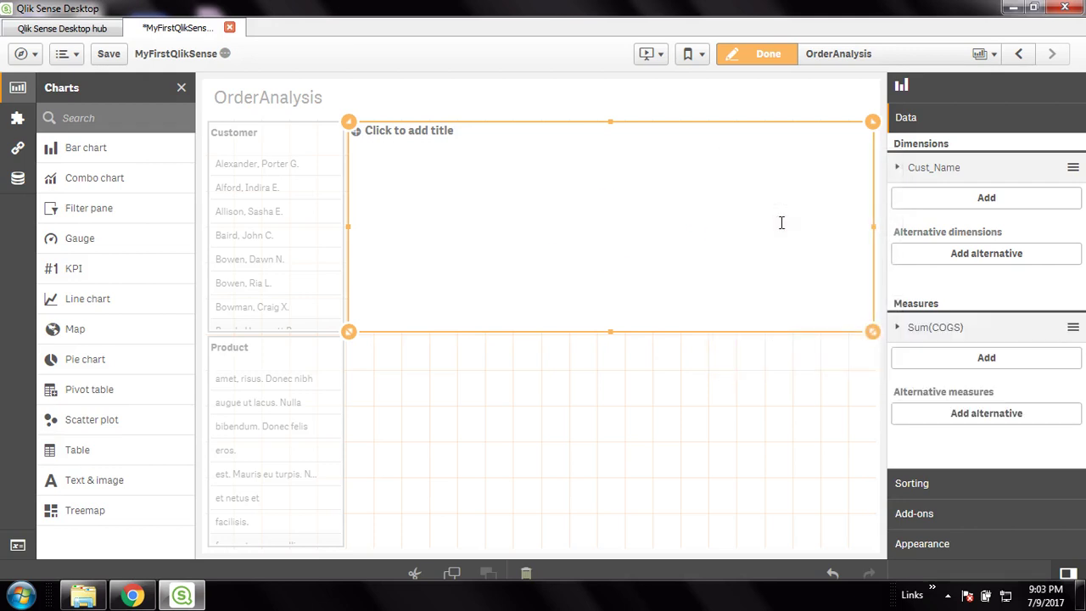
{"action": "left_click", "coordinate": [359, 206]}
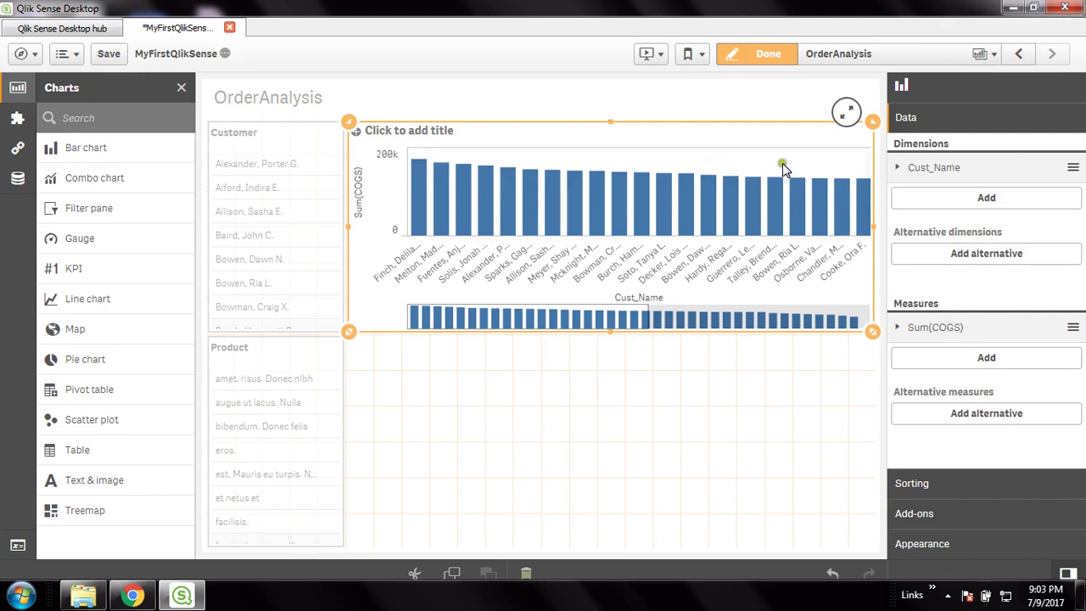
Step: Label the bar chart's Cust_Name dimension "Customer"
{"action": "left_click", "coordinate": [897, 167]}
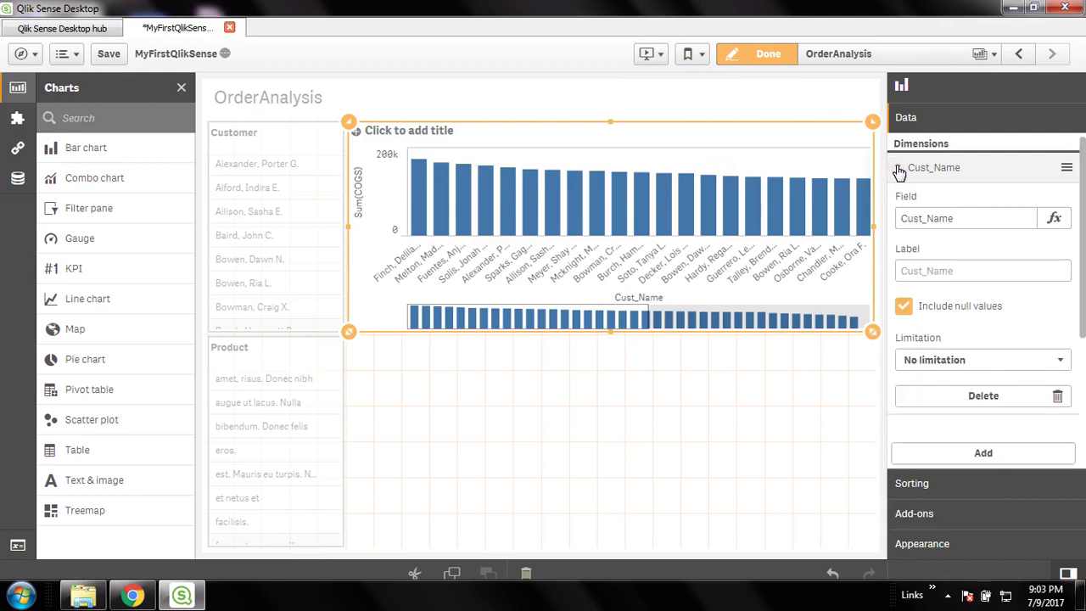
{"action": "left_click", "coordinate": [976, 277]}
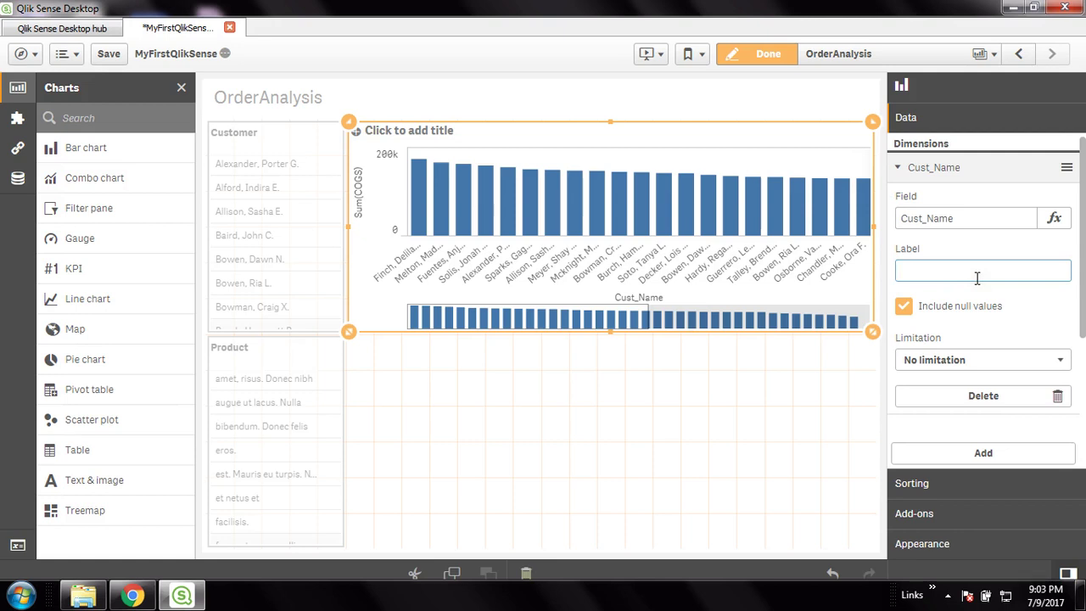
{"action": "type", "text": "Customer"}
{"action": "left_click", "coordinate": [1017, 254]}
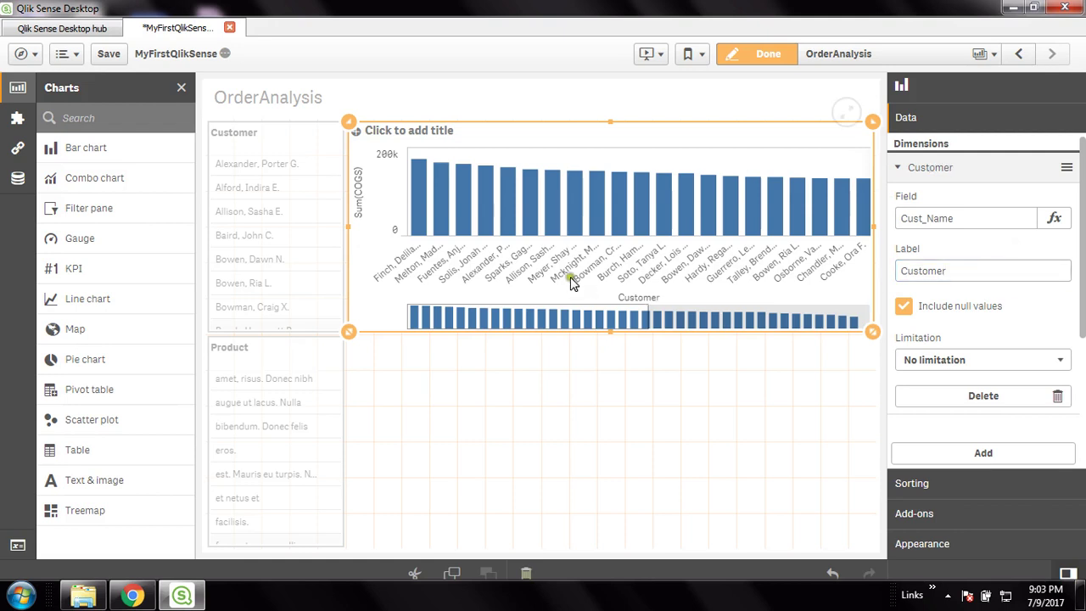
{"action": "left_click", "coordinate": [901, 168]}
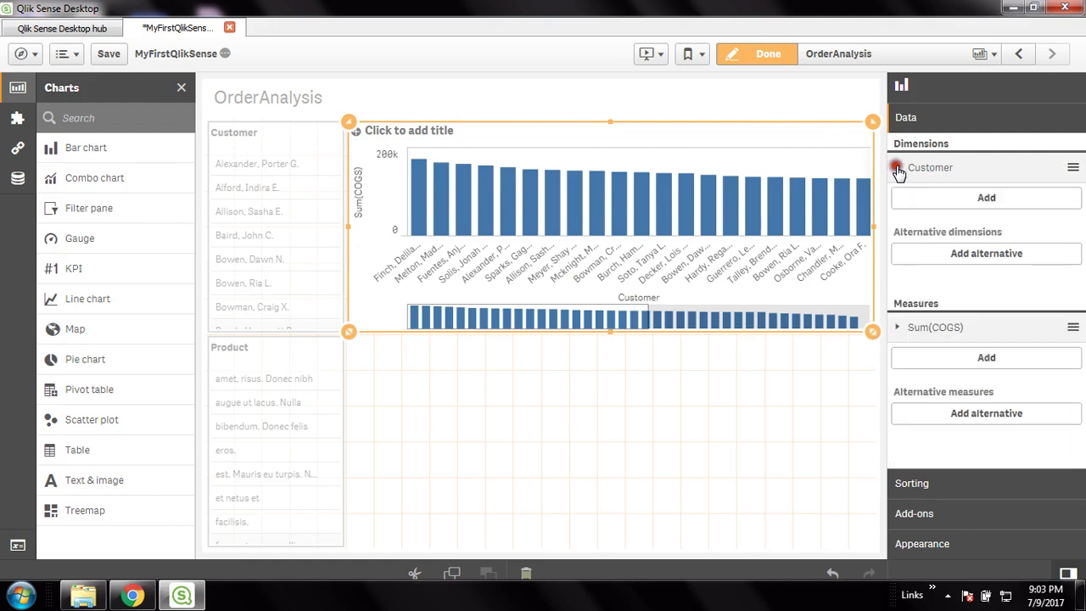
Step: Label the bar chart's Sum(COGS) measure "Sales"
{"action": "left_click", "coordinate": [906, 331]}
{"action": "left_click", "coordinate": [957, 433]}
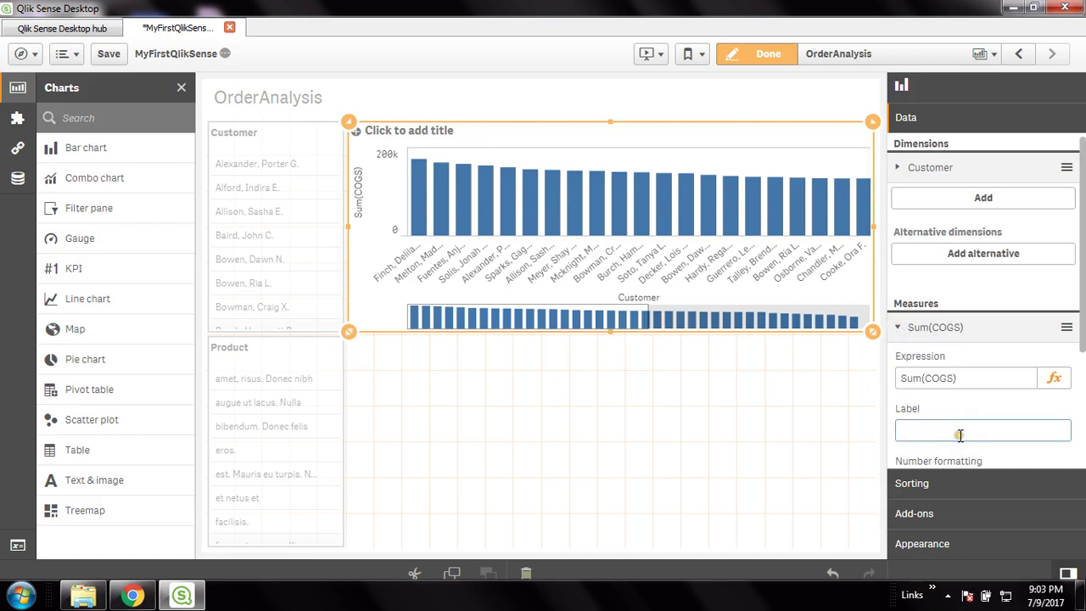
{"action": "type", "text": "Sales"}
{"action": "left_click", "coordinate": [946, 404]}
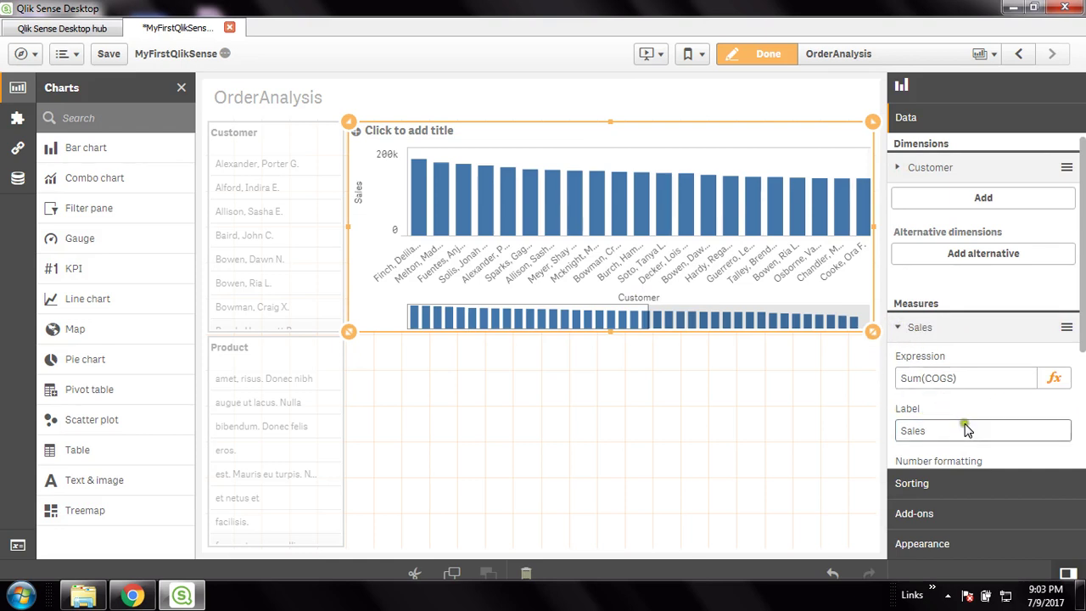
{"action": "left_click", "coordinate": [919, 328]}
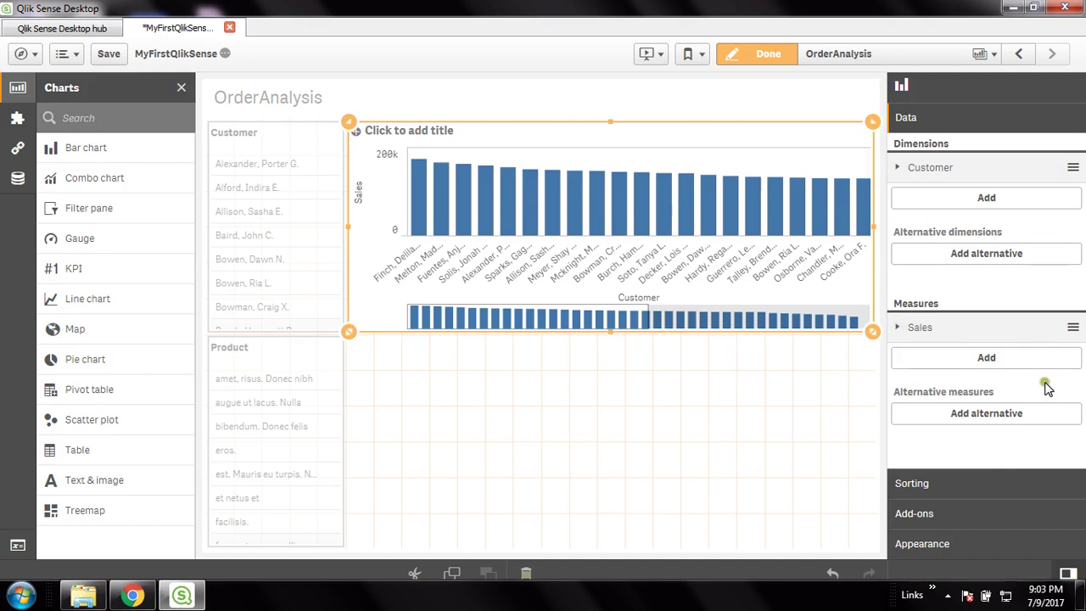
Step: Try toggling null values and a Fixed number limitation on the chart's Customer dimension, and return it to No limitation
{"action": "left_click", "coordinate": [898, 166]}
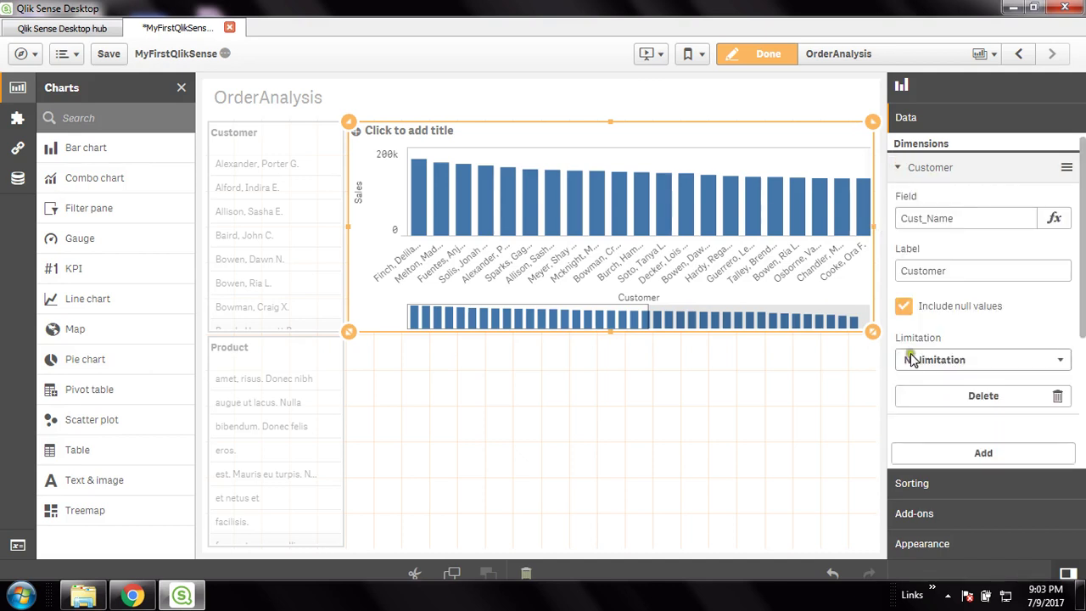
{"action": "left_click", "coordinate": [904, 308]}
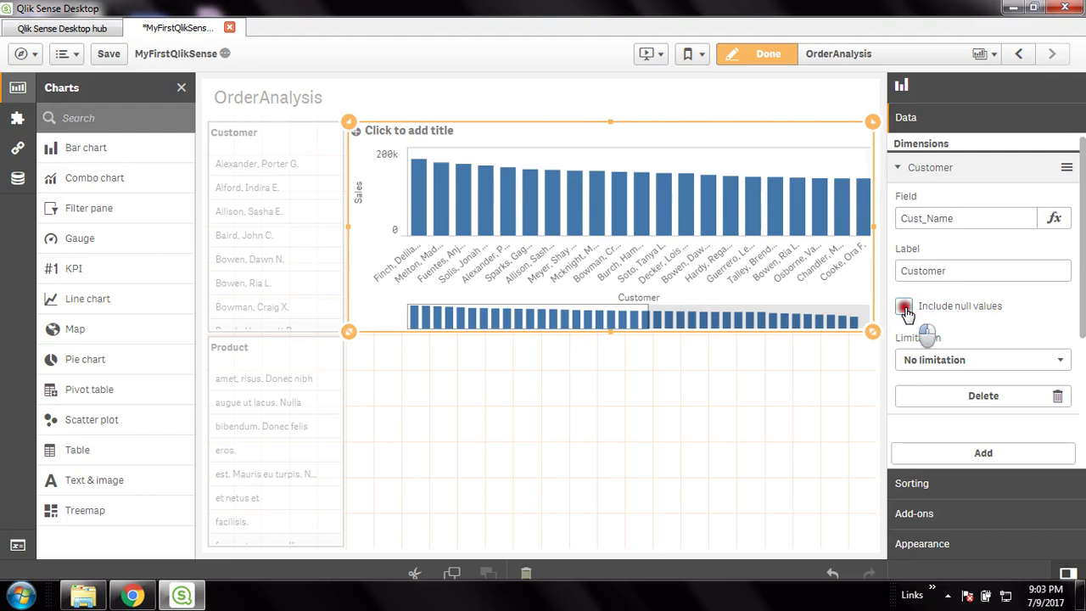
{"action": "left_click", "coordinate": [1063, 362]}
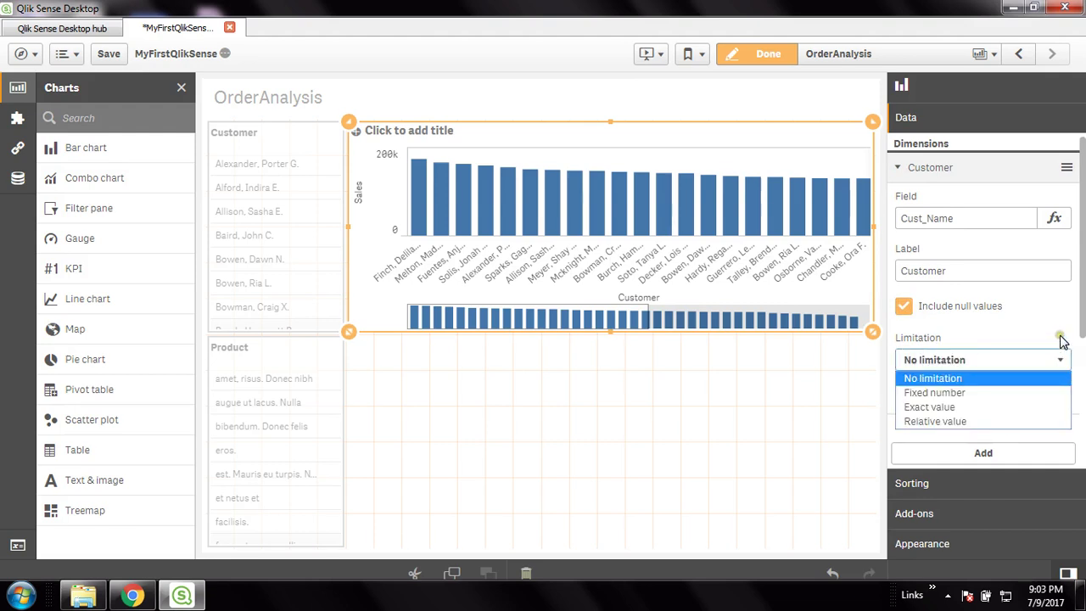
{"action": "left_click", "coordinate": [950, 393]}
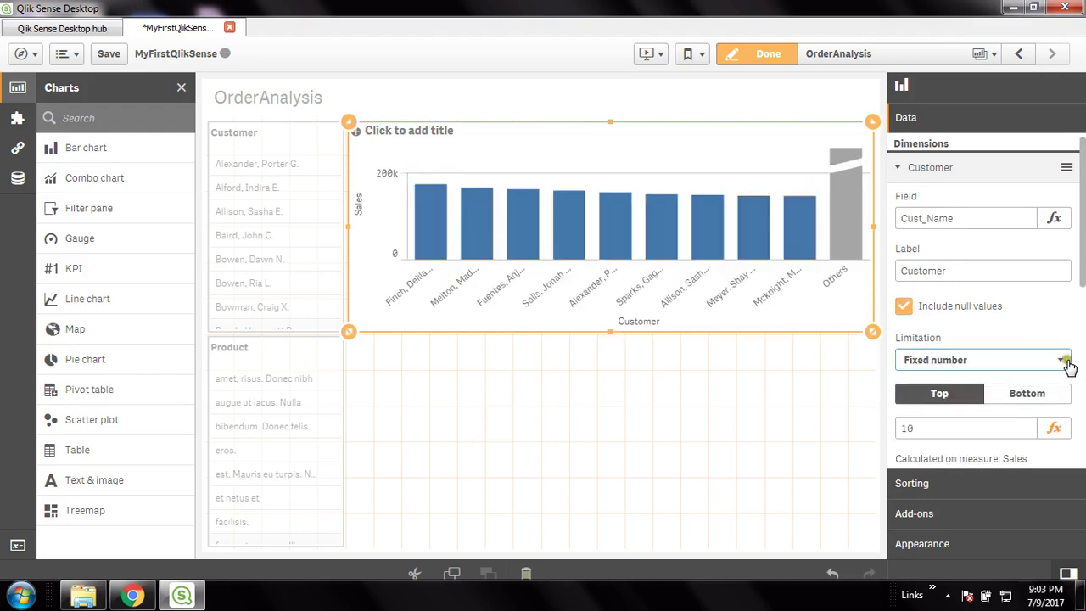
{"action": "left_click", "coordinate": [1060, 363]}
{"action": "left_click", "coordinate": [997, 378]}
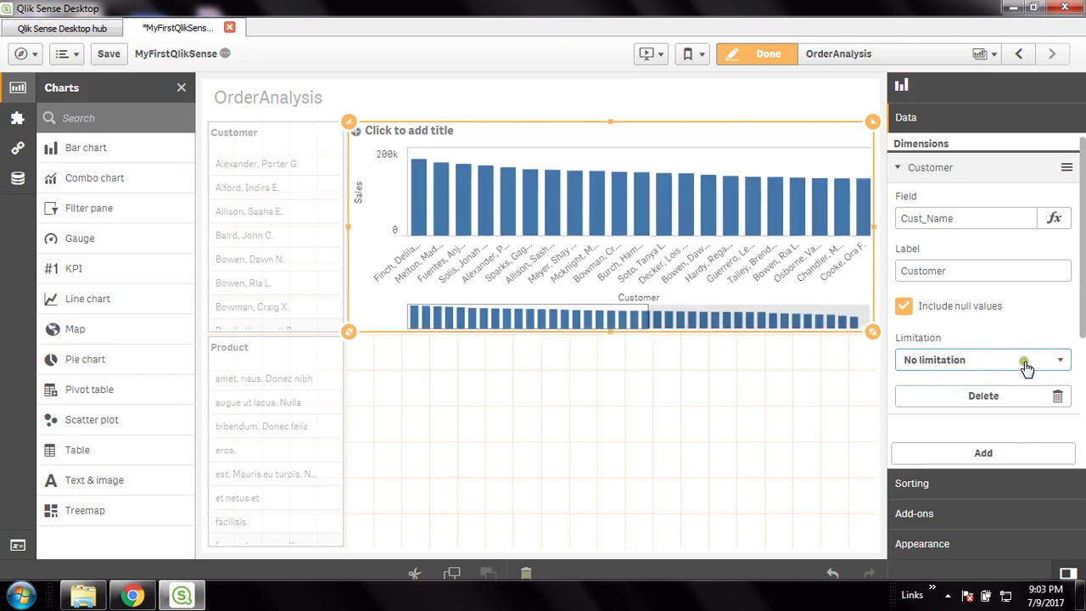
Step: Review the bar chart's sorting, add-on and appearance settings, and try the horizontal presentation
{"action": "left_click_drag", "start_coordinate": [493, 317], "coordinate": [600, 338]}
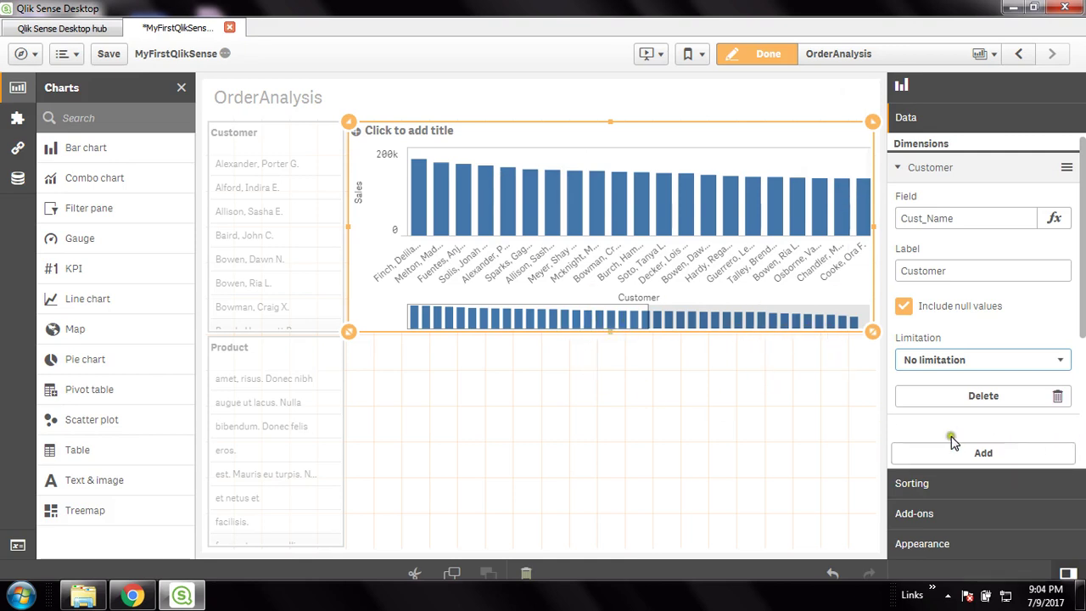
{"action": "left_click", "coordinate": [924, 487]}
{"action": "left_click", "coordinate": [931, 520]}
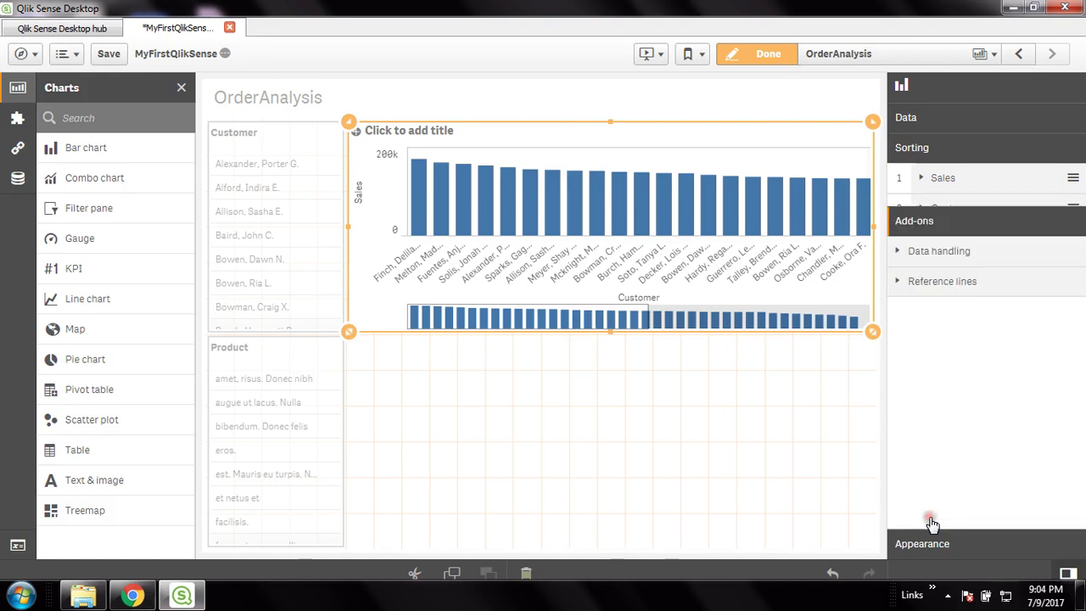
{"action": "left_click", "coordinate": [930, 550]}
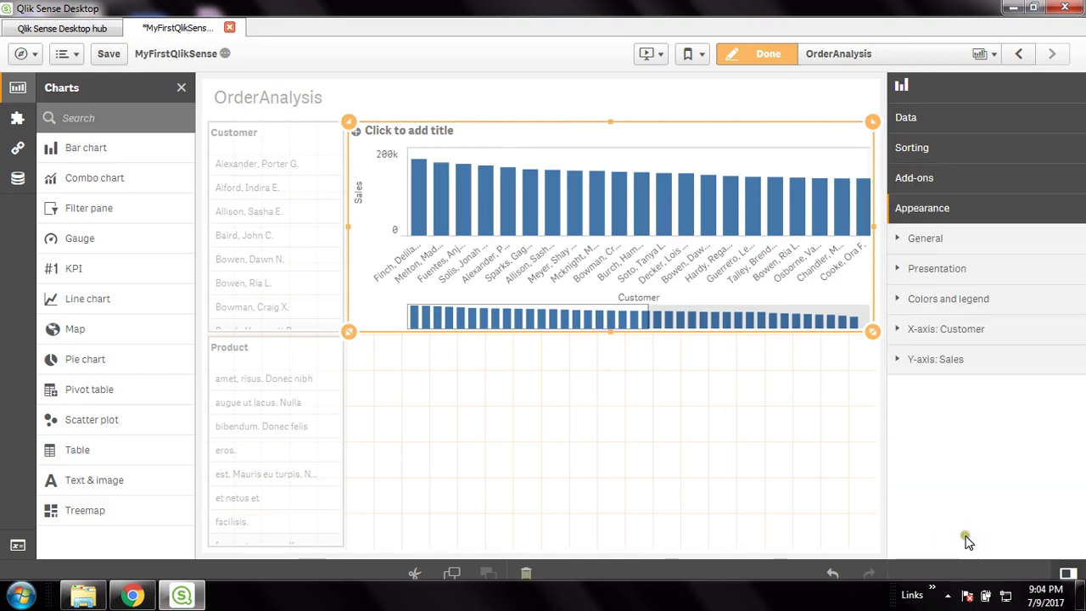
{"action": "left_click", "coordinate": [900, 269]}
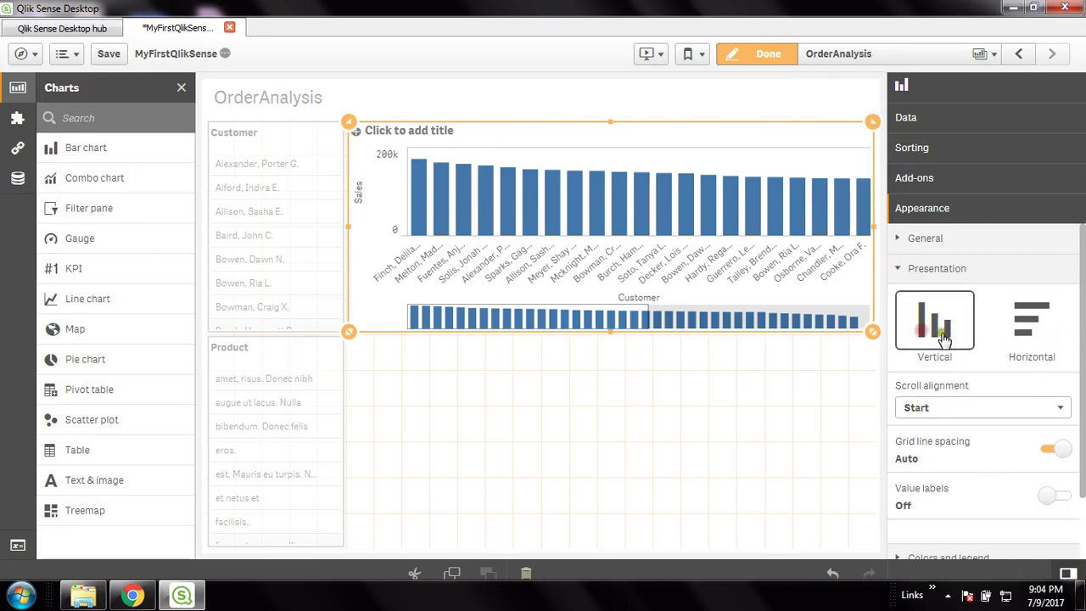
{"action": "left_click", "coordinate": [1026, 330]}
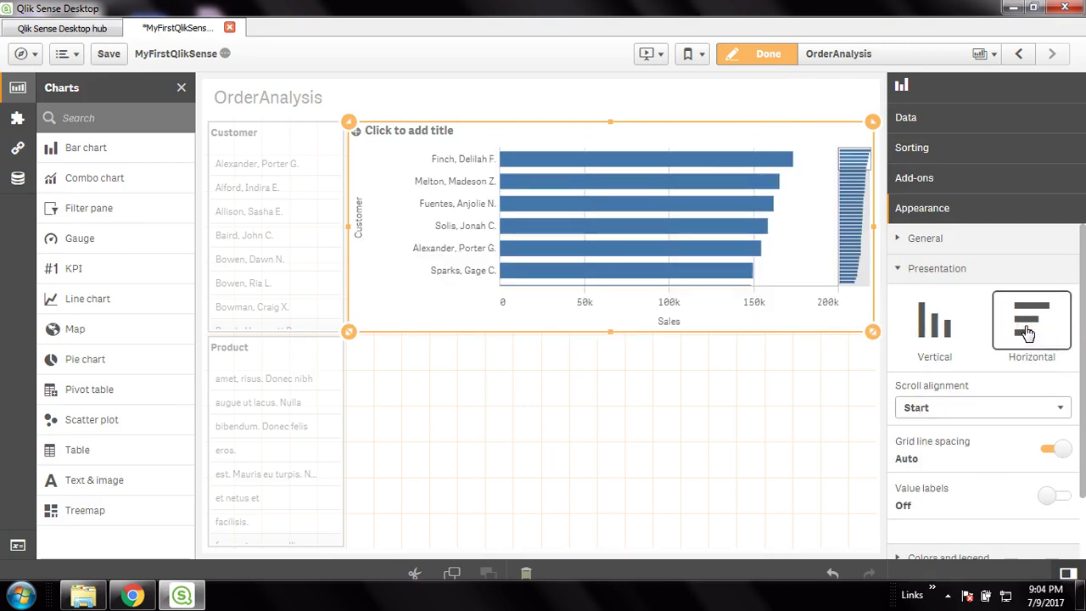
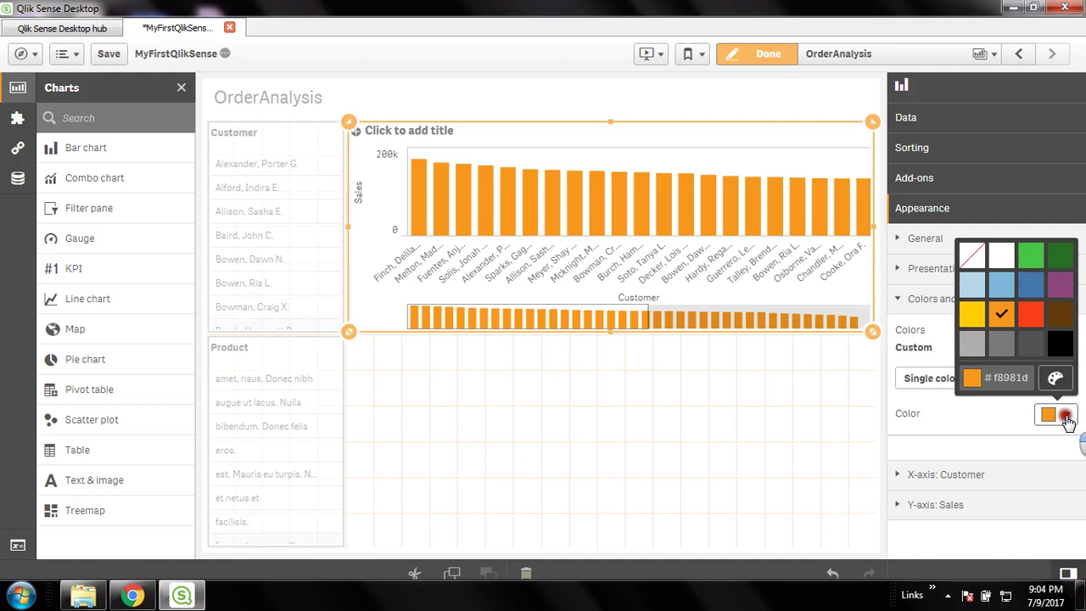
Step: Try coloring the bars by the Cust_Name dimension and toggling Persistent colors on and off
{"action": "left_click", "coordinate": [1063, 414]}
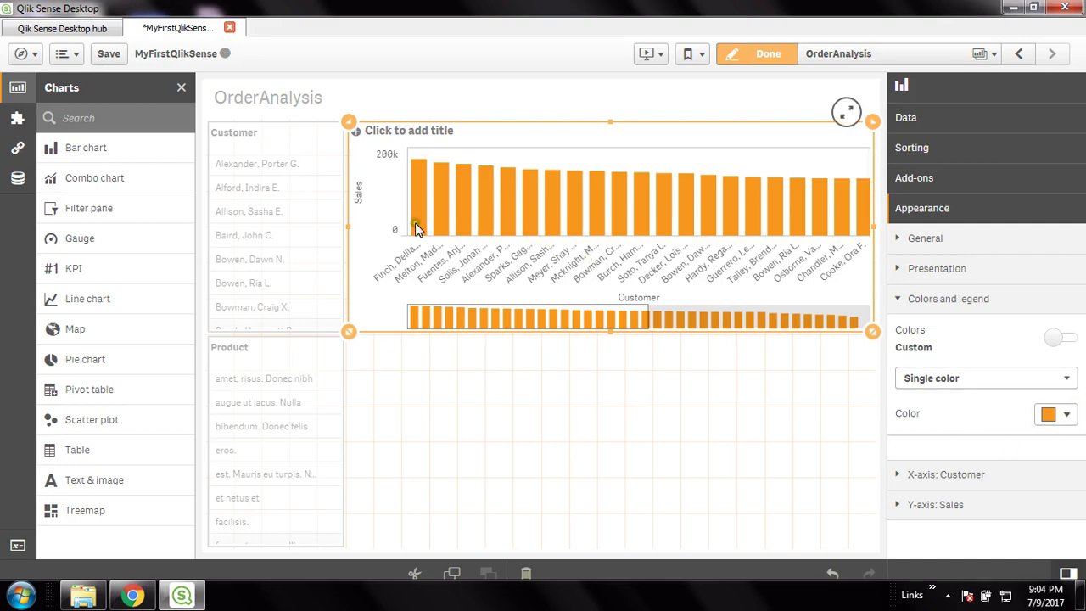
{"action": "left_click", "coordinate": [1066, 379]}
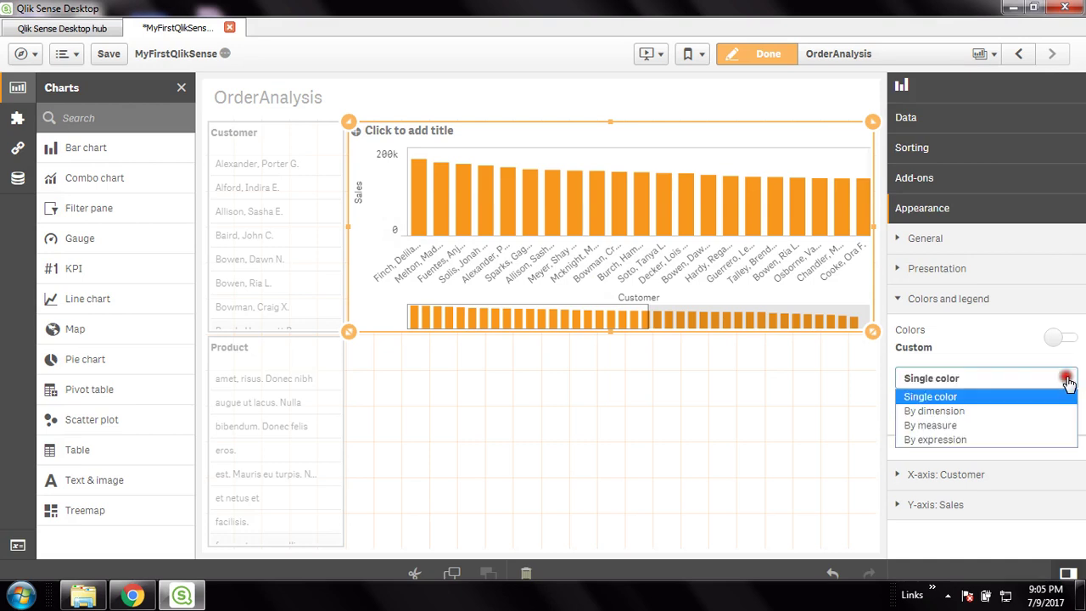
{"action": "left_click", "coordinate": [971, 412]}
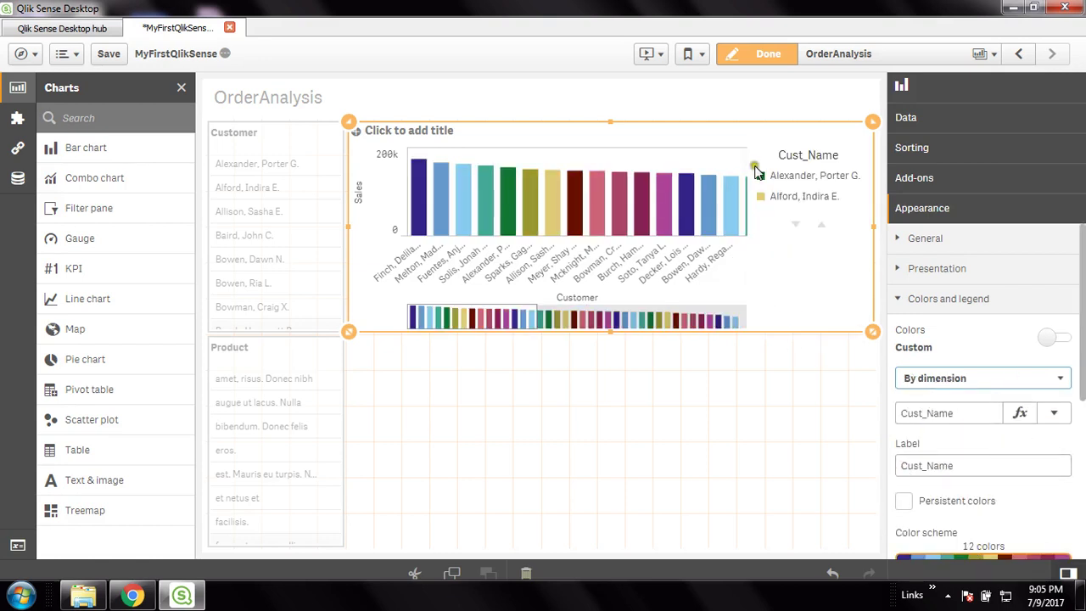
{"action": "left_click", "coordinate": [905, 502]}
{"action": "left_click", "coordinate": [905, 502]}
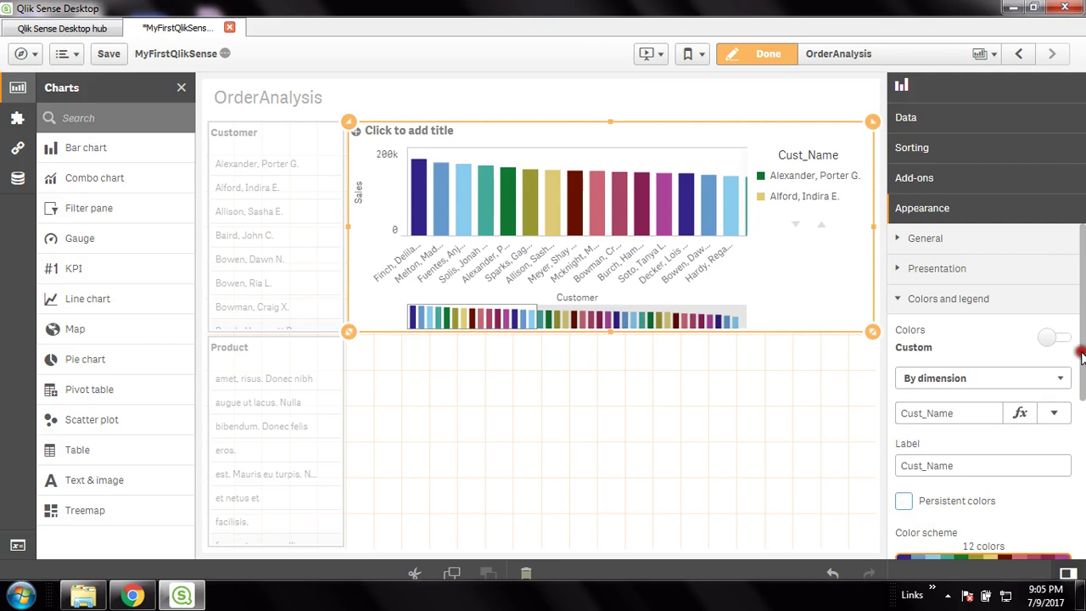
{"action": "scroll", "coordinate": [1079, 354], "scroll_direction": "down", "scroll_amount": 2}
{"action": "scroll", "coordinate": [1074, 356], "scroll_direction": "up", "scroll_amount": 2}
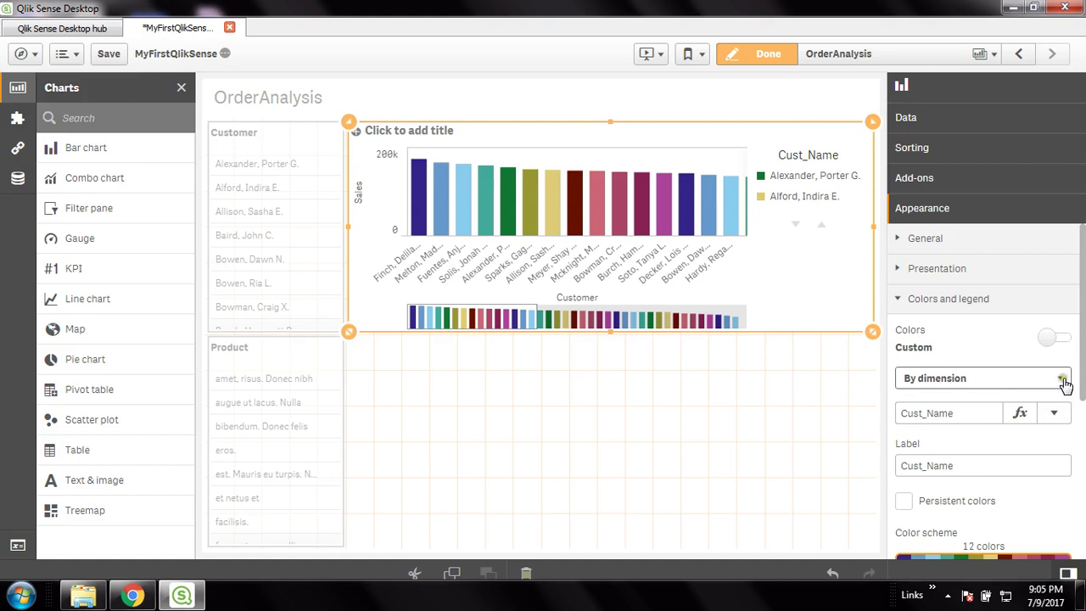
Step: Try coloring the bars by measure with the diverging classes, diverging gradient, sequential classes and sequential gradient schemes
{"action": "left_click", "coordinate": [1063, 379]}
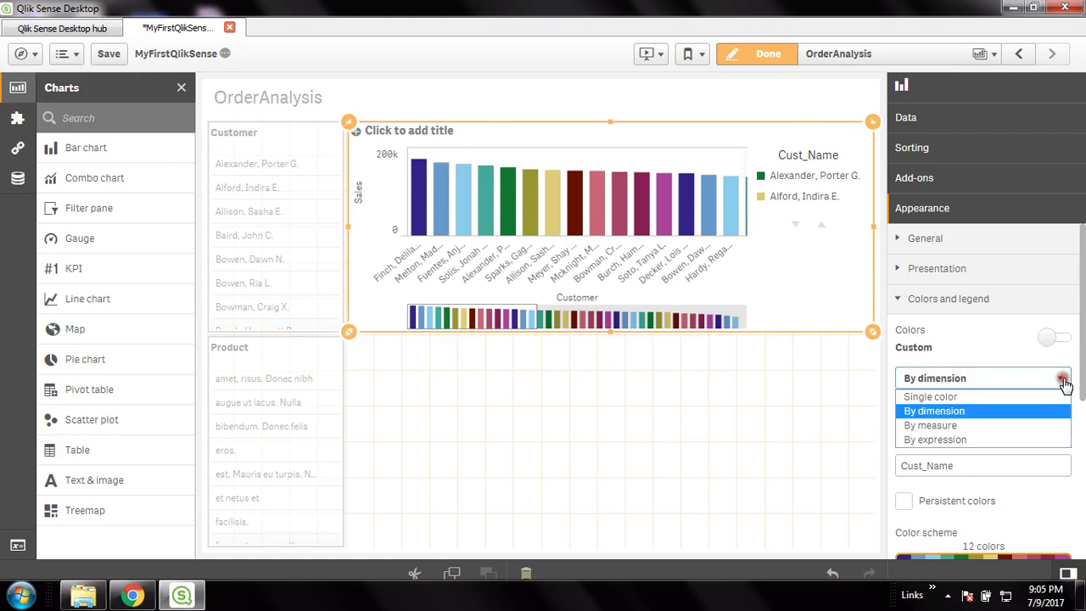
{"action": "left_click", "coordinate": [952, 427]}
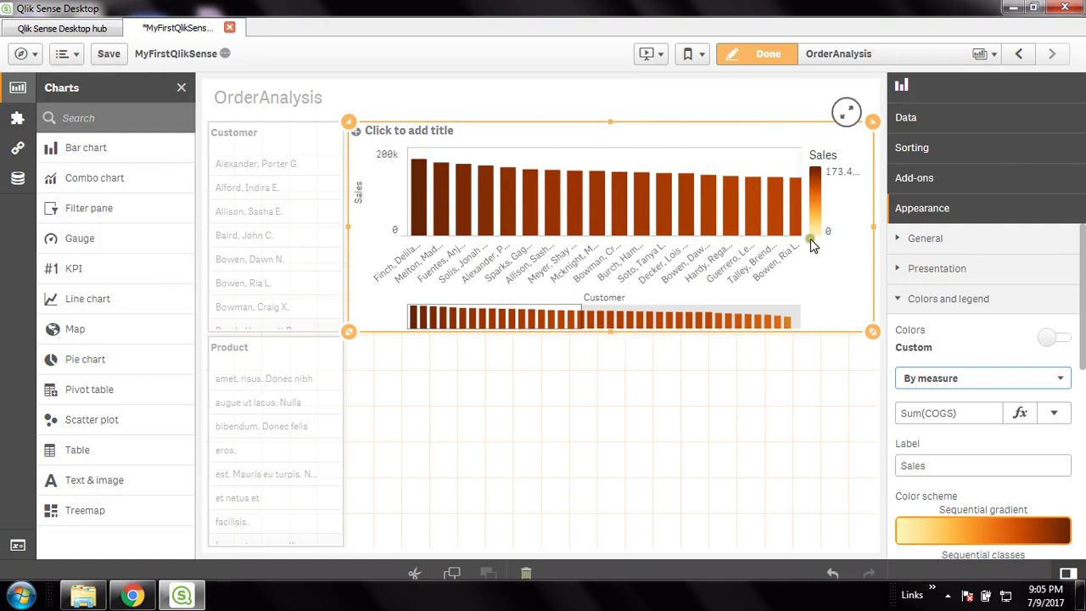
{"action": "scroll", "coordinate": [1020, 386], "scroll_direction": "down", "scroll_amount": 4}
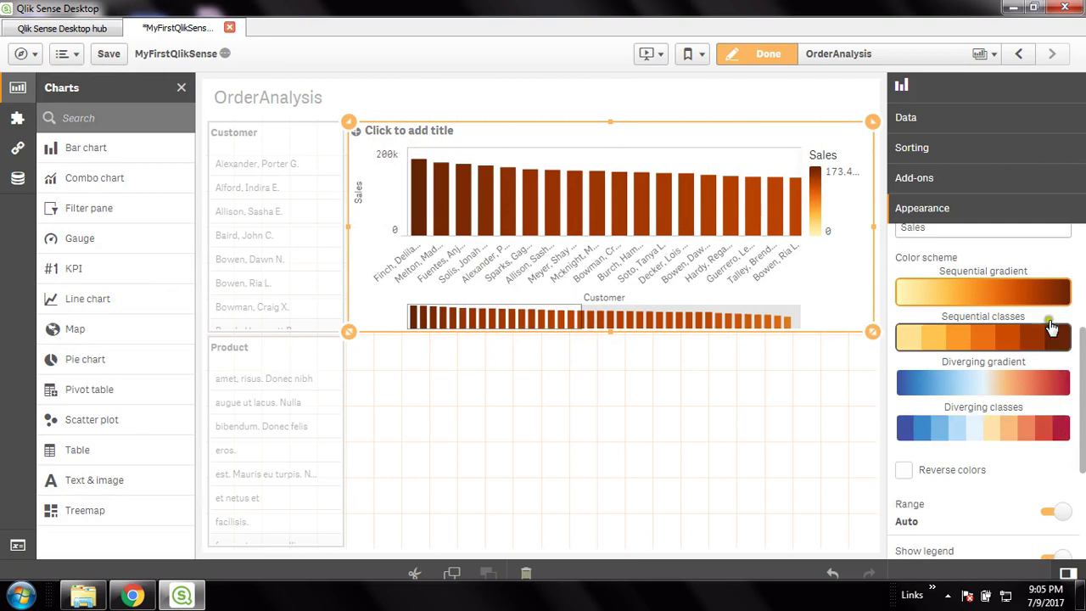
{"action": "left_click", "coordinate": [987, 434]}
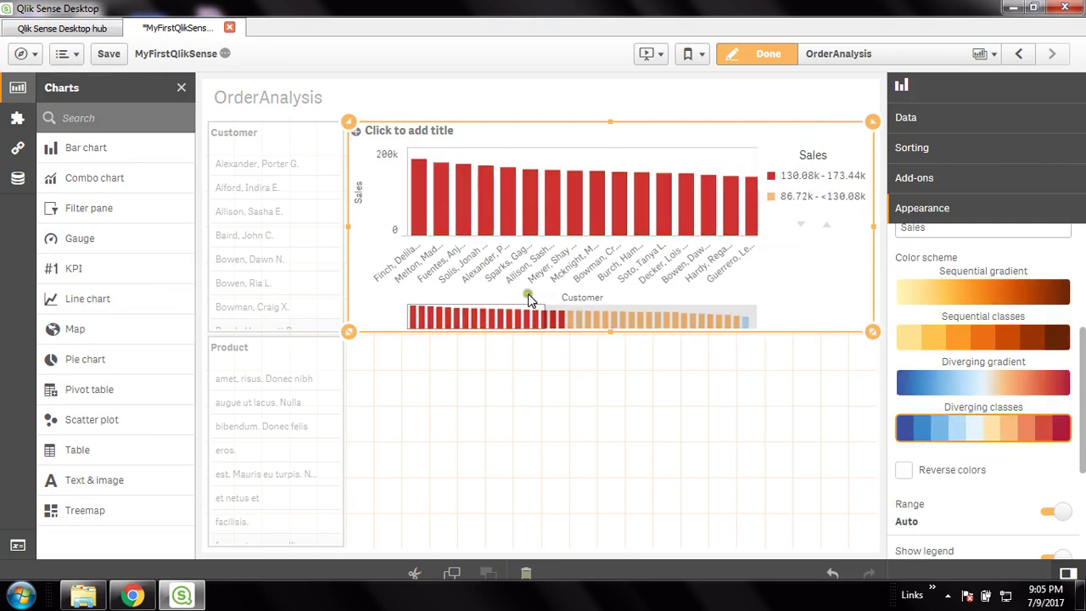
{"action": "left_click", "coordinate": [988, 384]}
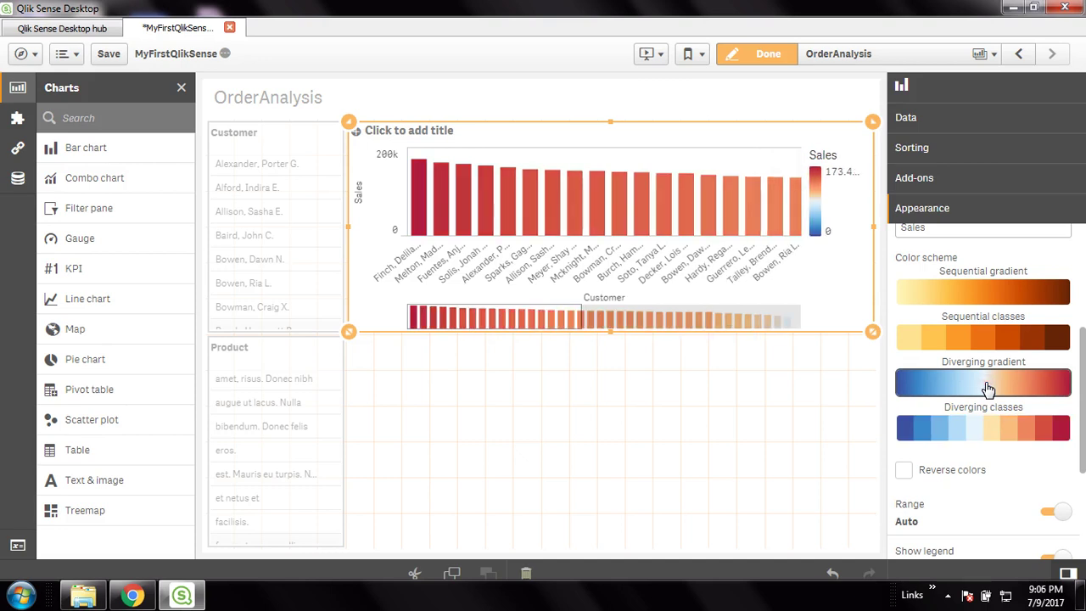
{"action": "left_click", "coordinate": [1011, 341]}
{"action": "scroll", "coordinate": [999, 416], "scroll_direction": "up", "scroll_amount": 2}
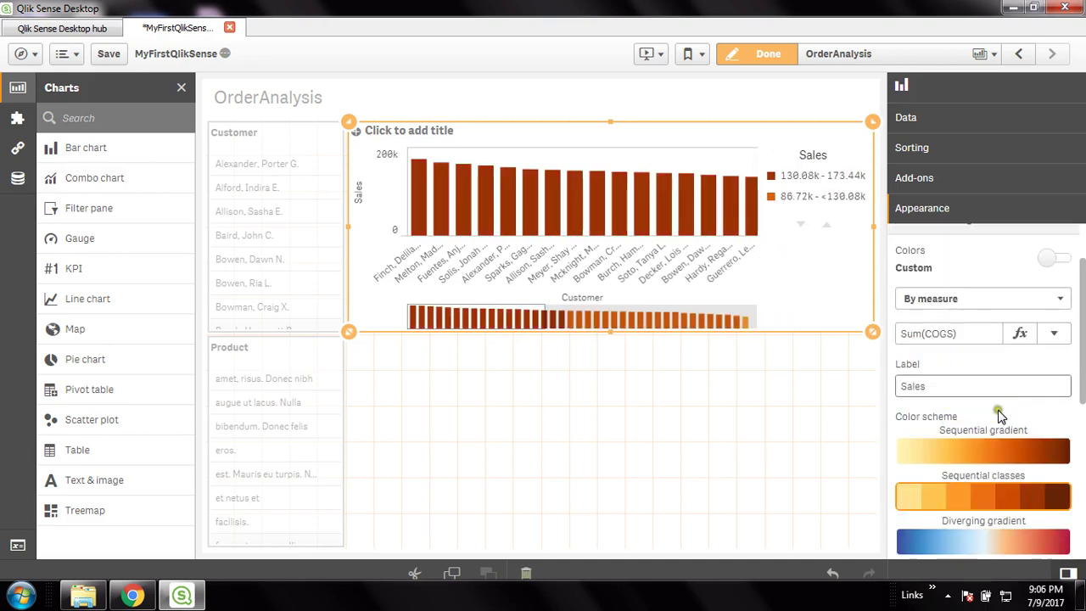
{"action": "left_click", "coordinate": [981, 449]}
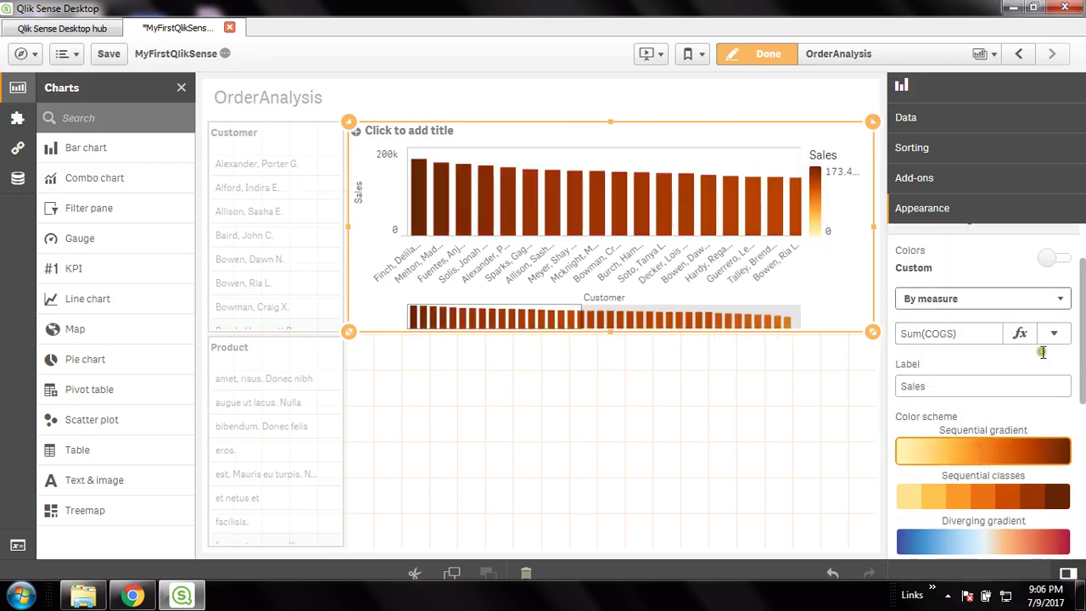
Step: Color the bars by the Cust_Name dimension using the 100 colors scheme
{"action": "scroll", "coordinate": [1042, 352], "scroll_direction": "up", "scroll_amount": 2}
{"action": "left_click", "coordinate": [1060, 379]}
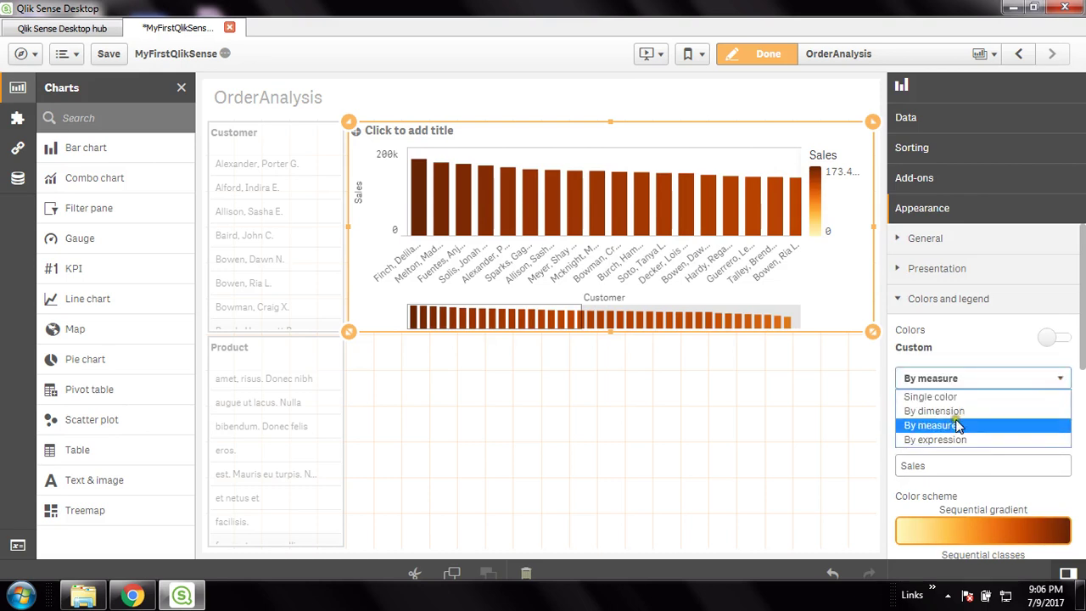
{"action": "left_click", "coordinate": [957, 411]}
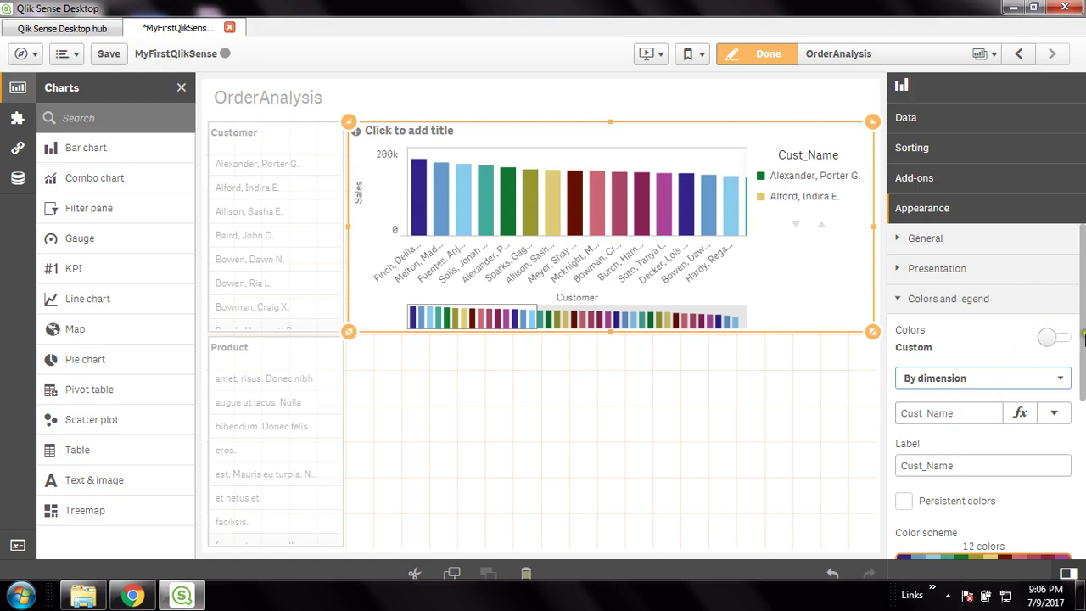
{"action": "left_click_drag", "start_coordinate": [1084, 330], "coordinate": [1077, 464]}
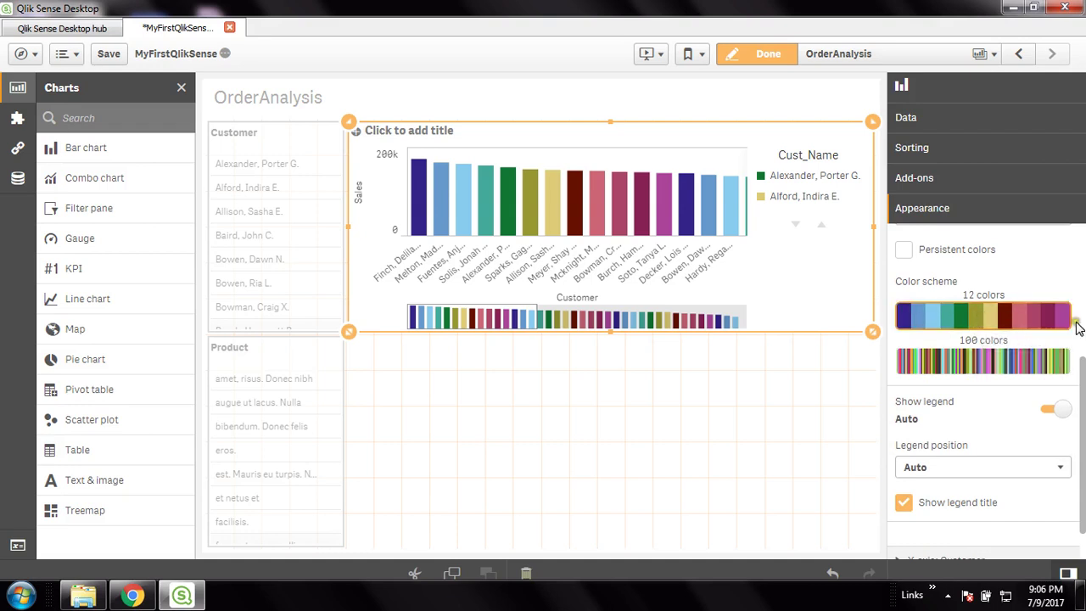
{"action": "left_click", "coordinate": [922, 366]}
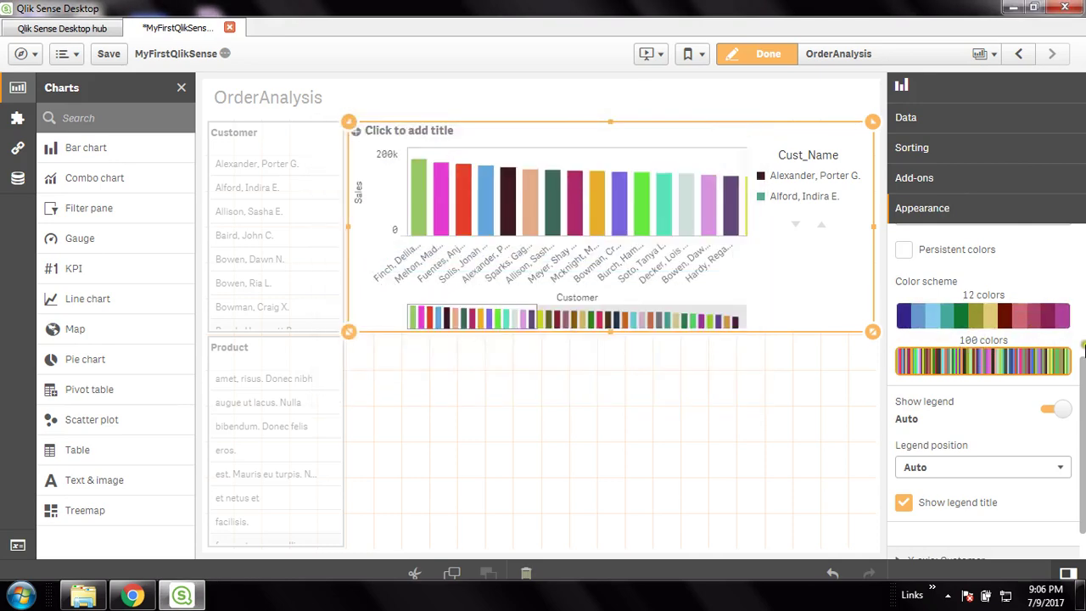
Step: Toggle the bar chart's legend title to compare both states, and leave it hidden
{"action": "left_click_drag", "start_coordinate": [1082, 397], "coordinate": [1083, 435]}
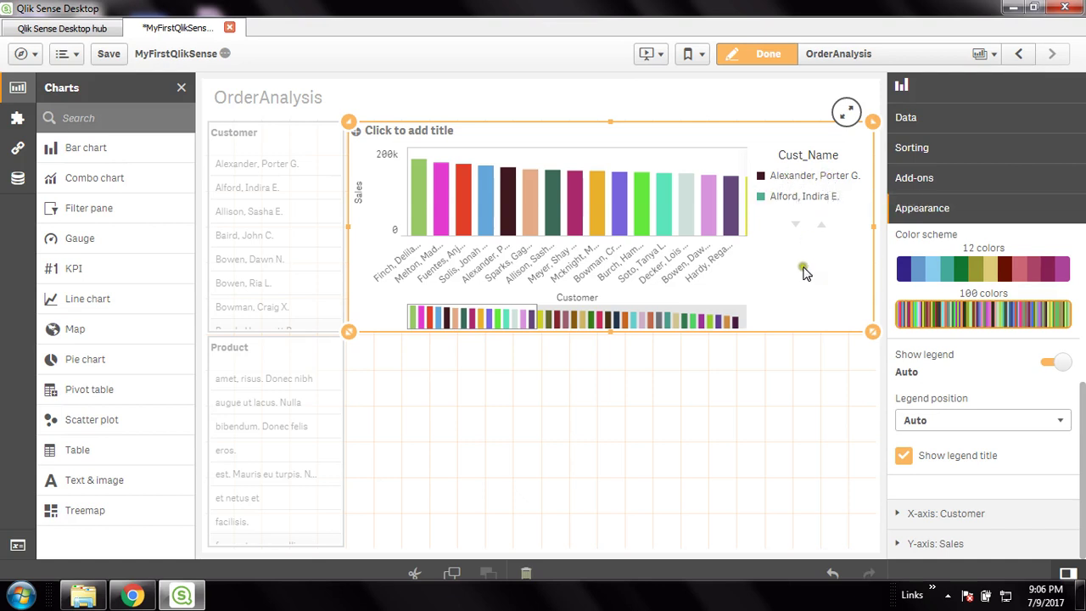
{"action": "left_click", "coordinate": [903, 455]}
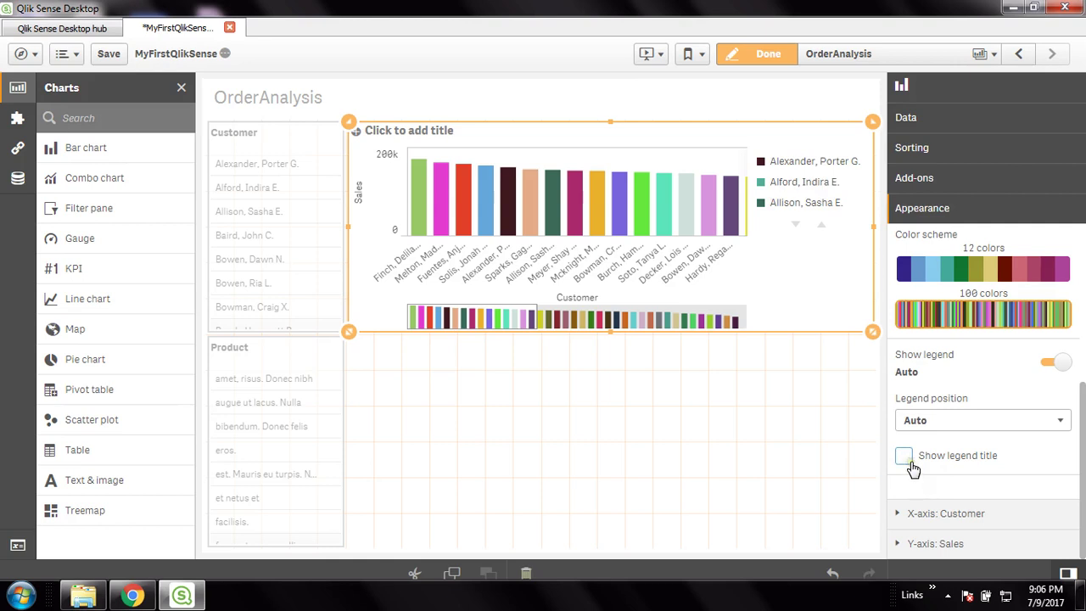
{"action": "left_click", "coordinate": [904, 458]}
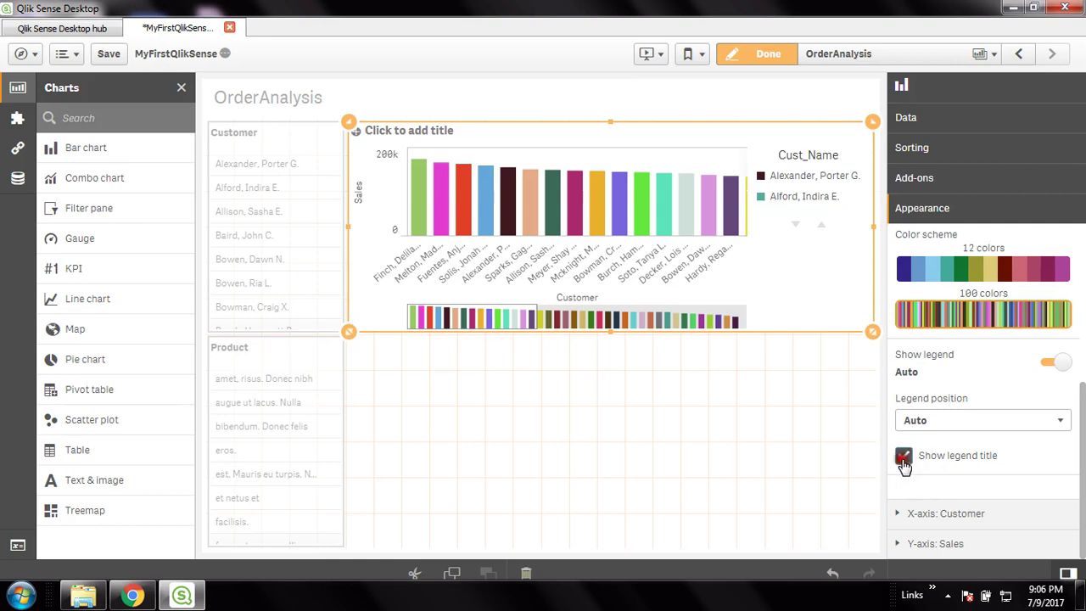
{"action": "left_click", "coordinate": [903, 460]}
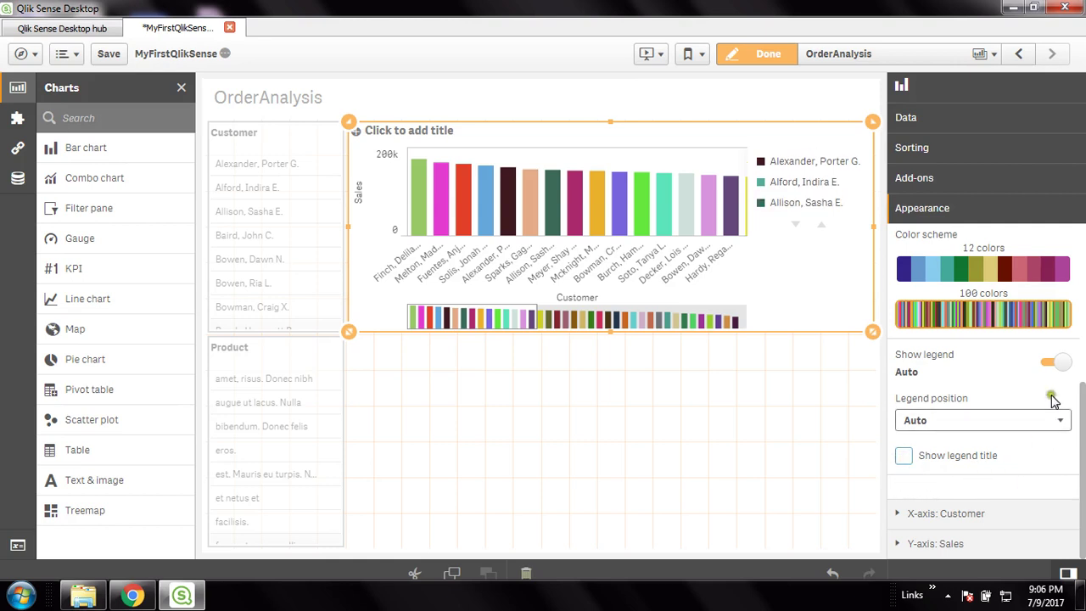
Step: Try switching the chart's legend off and back to Auto, and showing and hiding its title
{"action": "left_click", "coordinate": [1054, 362]}
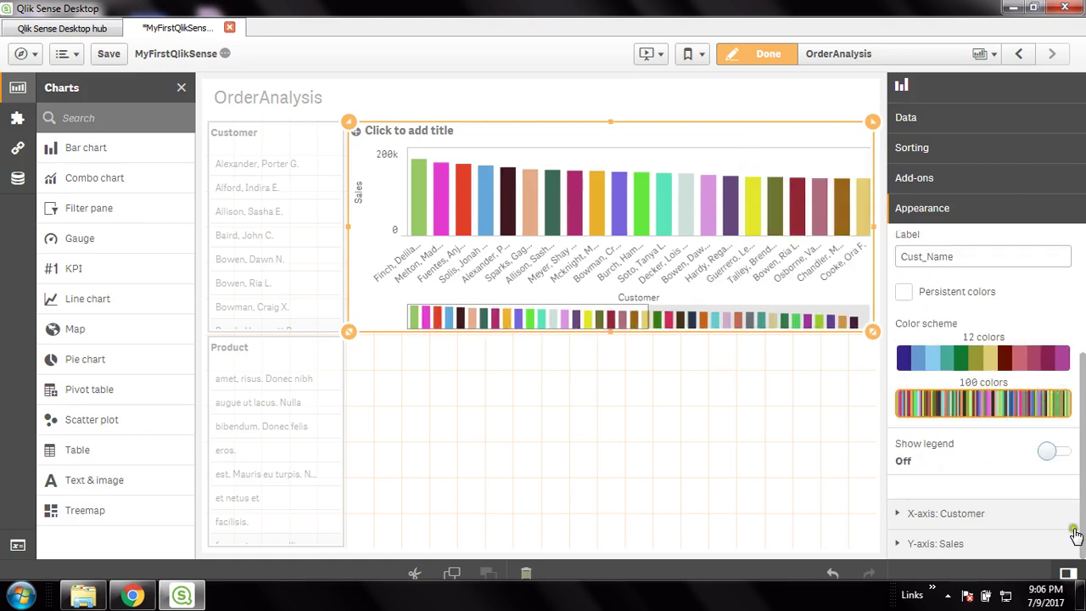
{"action": "left_click", "coordinate": [1052, 452]}
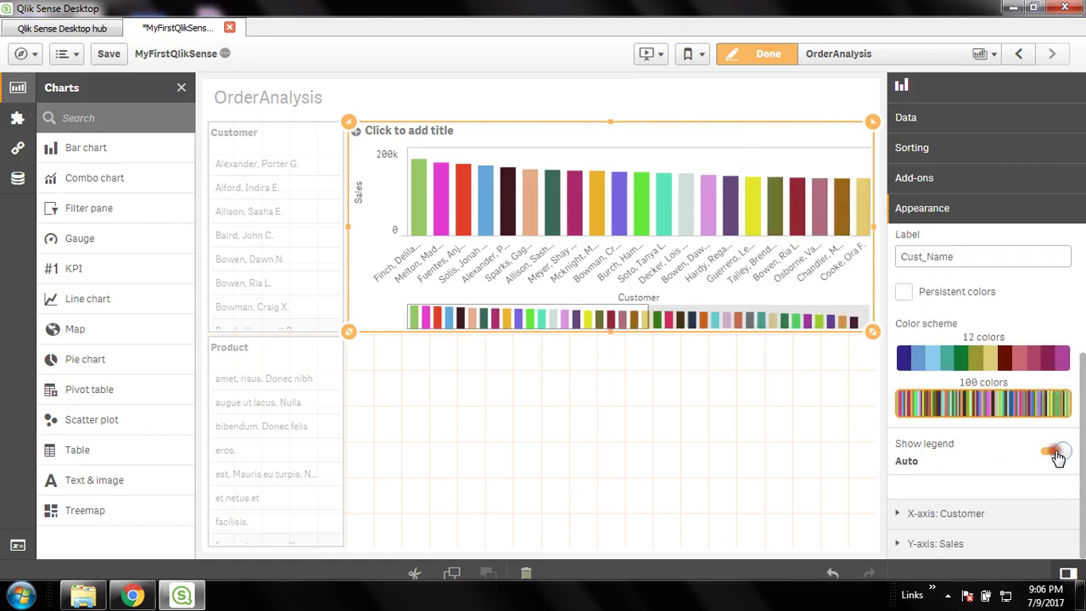
{"action": "scroll", "coordinate": [1070, 458], "scroll_direction": "down", "scroll_amount": 2}
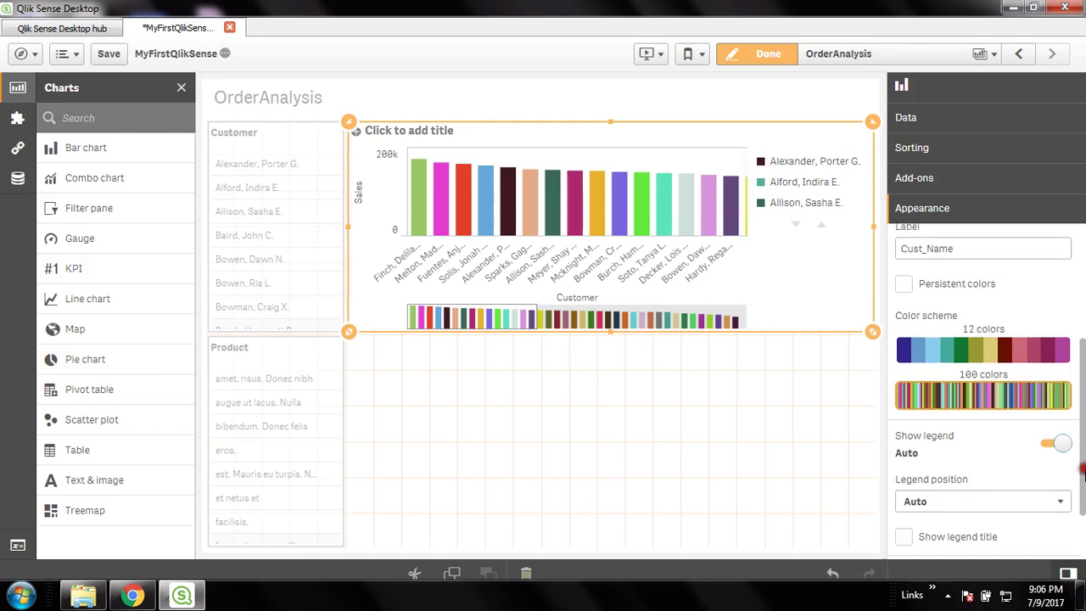
{"action": "left_click", "coordinate": [904, 482]}
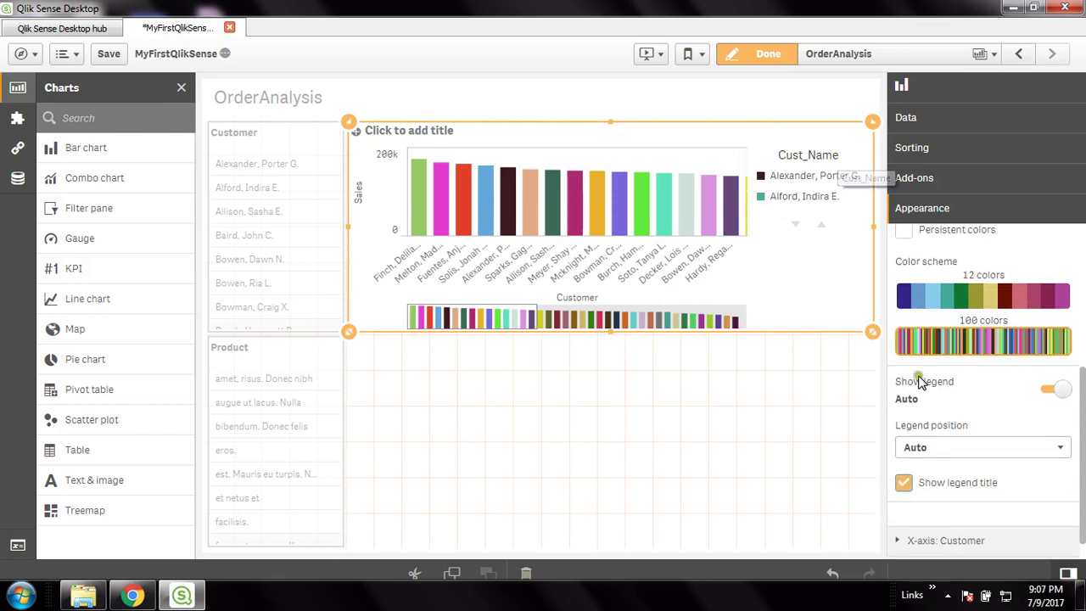
{"action": "left_click", "coordinate": [904, 483]}
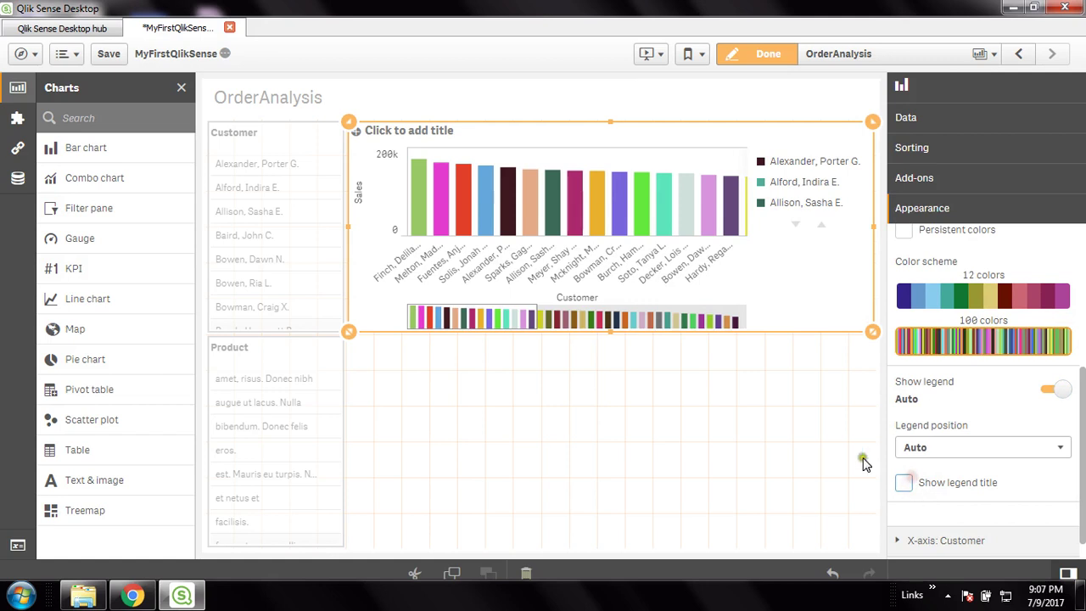
Step: Check the available legend positions, keep Auto, and turn the chart's legend off
{"action": "left_click", "coordinate": [1064, 449]}
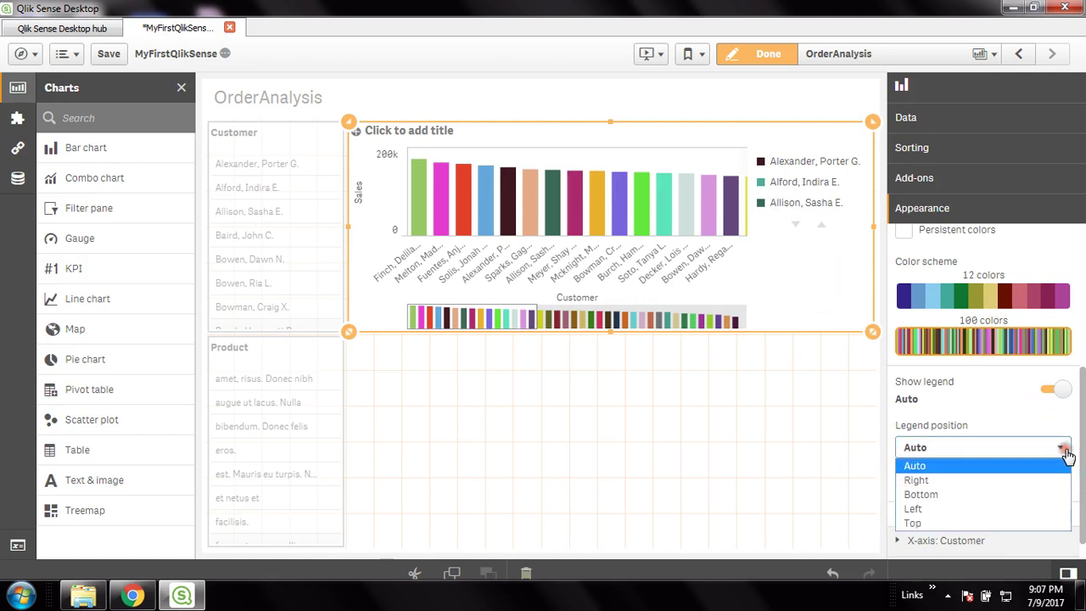
{"action": "left_click", "coordinate": [1060, 429]}
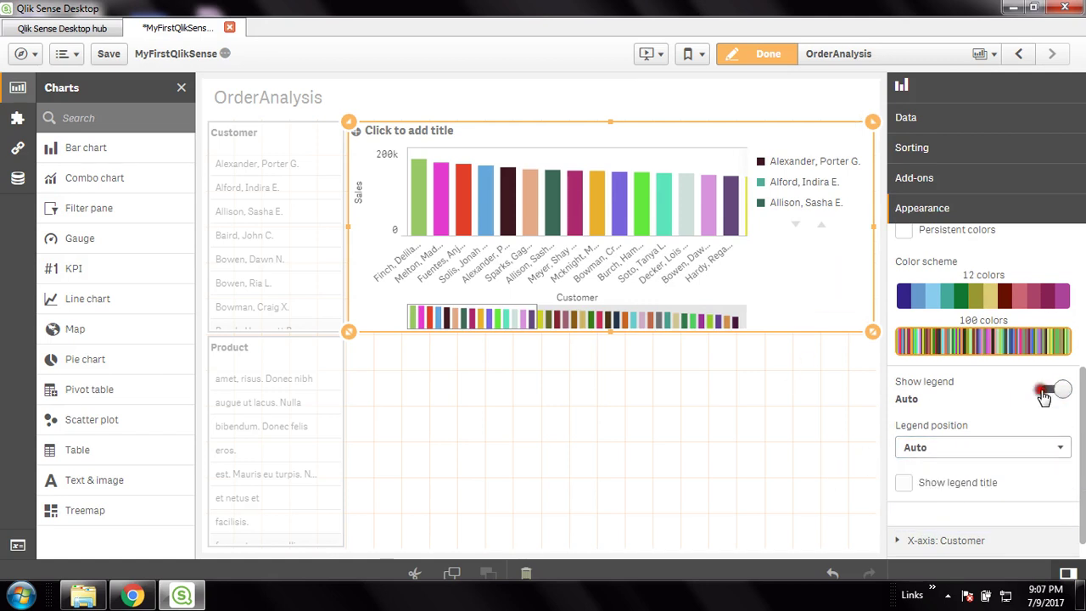
{"action": "left_click", "coordinate": [1050, 390]}
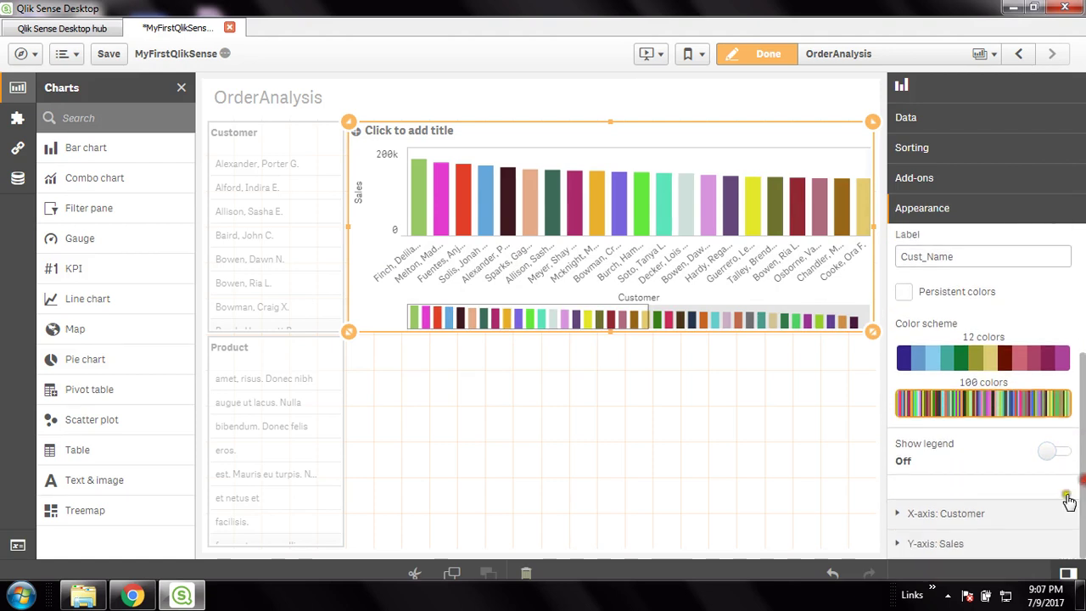
Step: Try the Labels only setting on the bar chart's Sales Y-axis, and restore Labels and title
{"action": "left_click", "coordinate": [954, 543]}
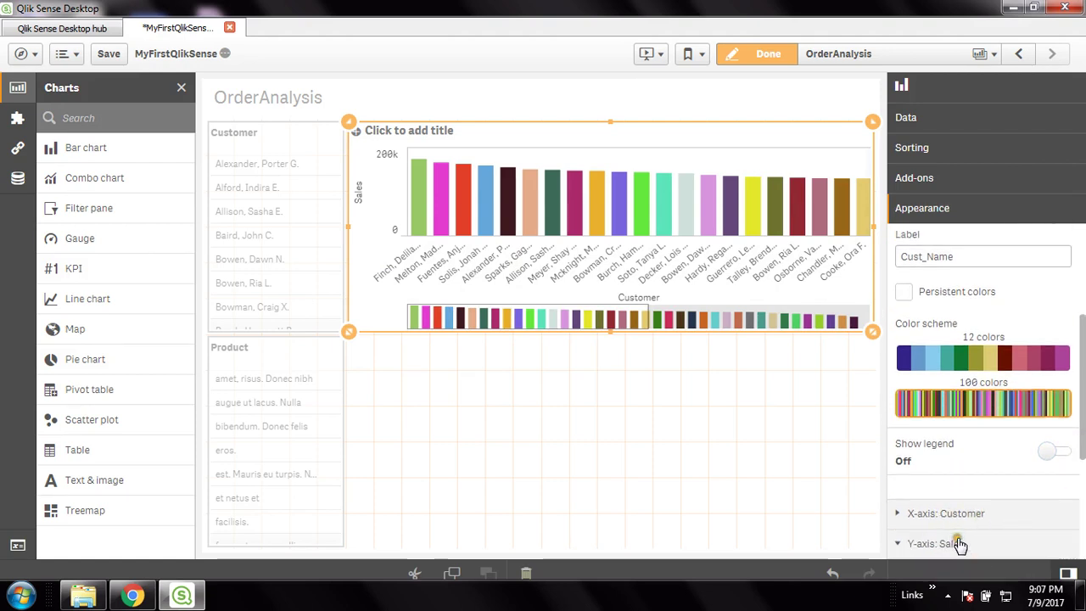
{"action": "scroll", "coordinate": [1029, 386], "scroll_direction": "down", "scroll_amount": 1}
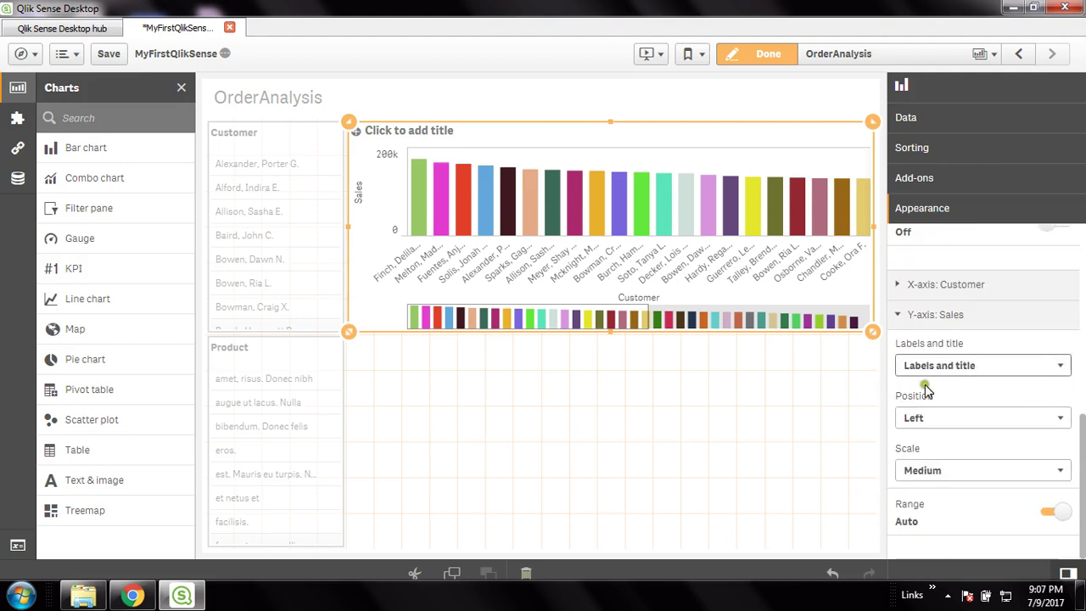
{"action": "left_click", "coordinate": [1059, 367]}
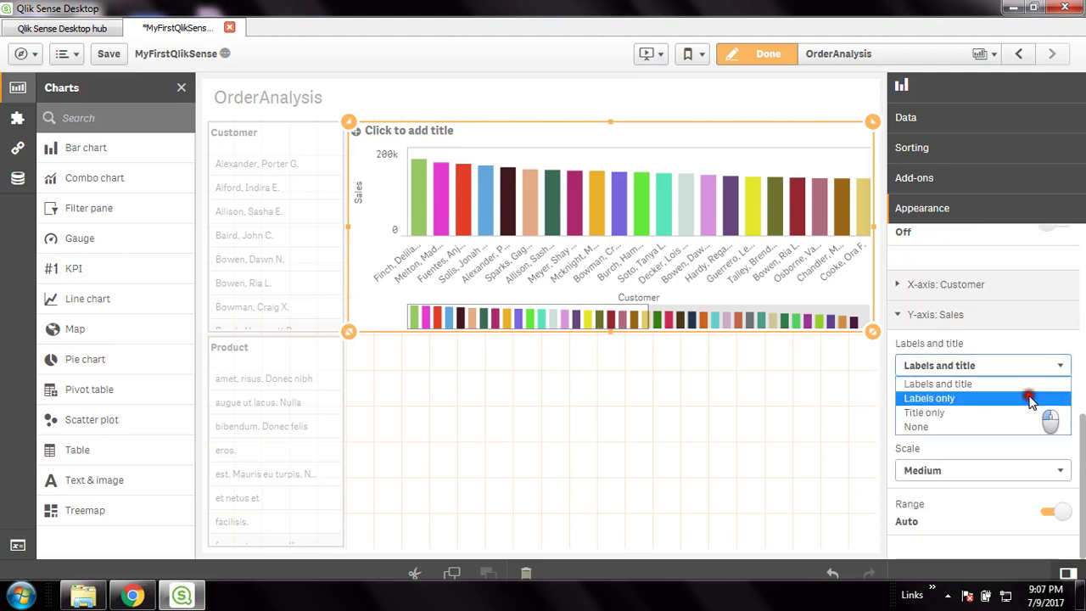
{"action": "left_click", "coordinate": [1031, 398]}
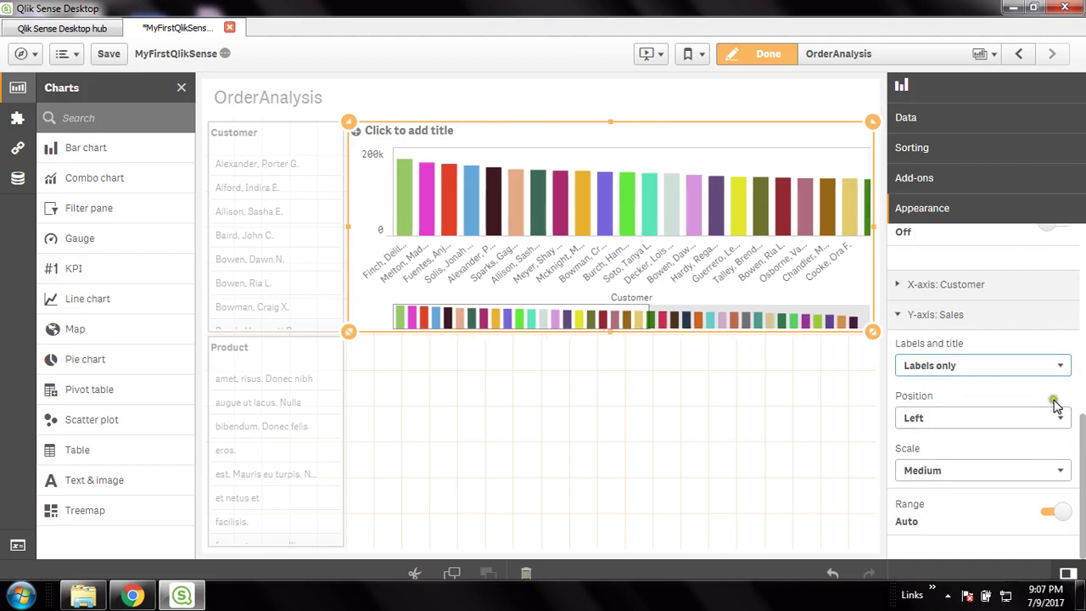
{"action": "left_click", "coordinate": [1058, 365]}
{"action": "left_click", "coordinate": [1009, 381]}
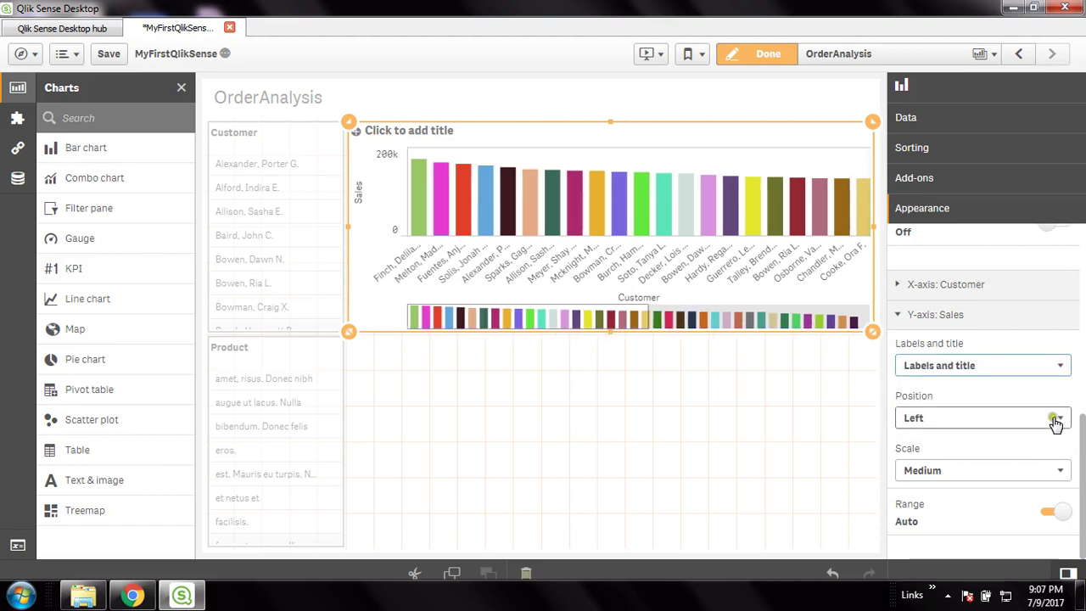
Step: Check the Y-axis scale options, keep Medium, and collapse the Y-axis and Colors and legend settings
{"action": "left_click", "coordinate": [1060, 470]}
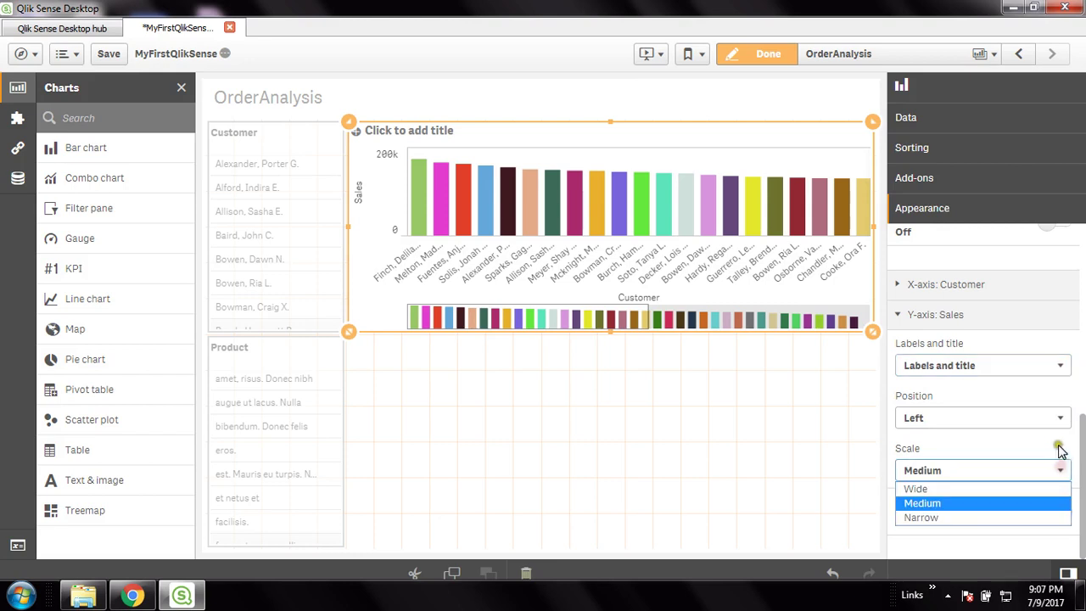
{"action": "left_click", "coordinate": [1052, 440]}
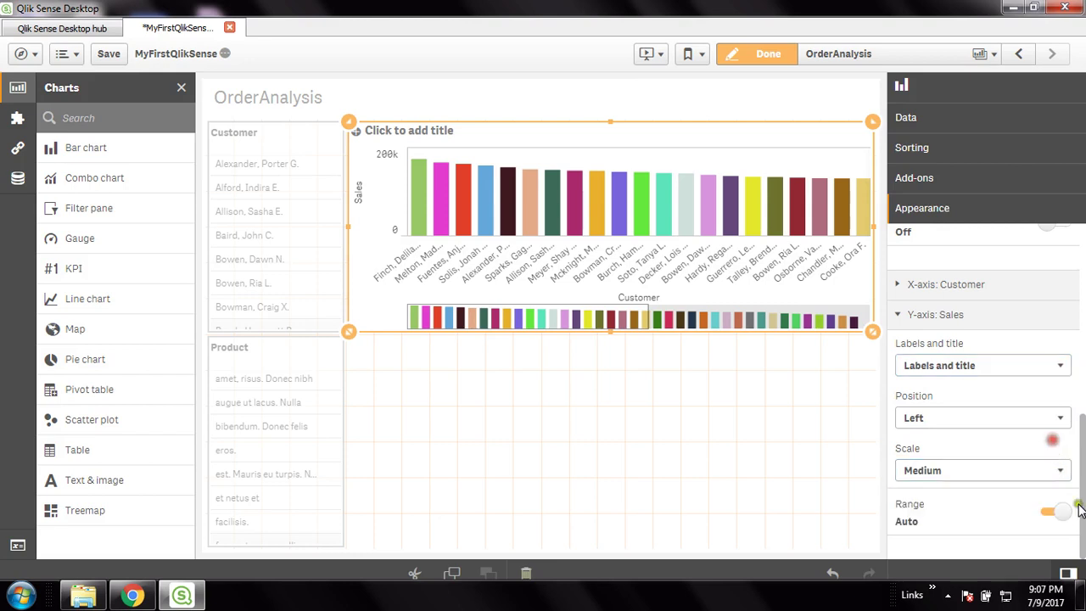
{"action": "left_click", "coordinate": [901, 315]}
{"action": "scroll", "coordinate": [1043, 407], "scroll_direction": "up", "scroll_amount": 5}
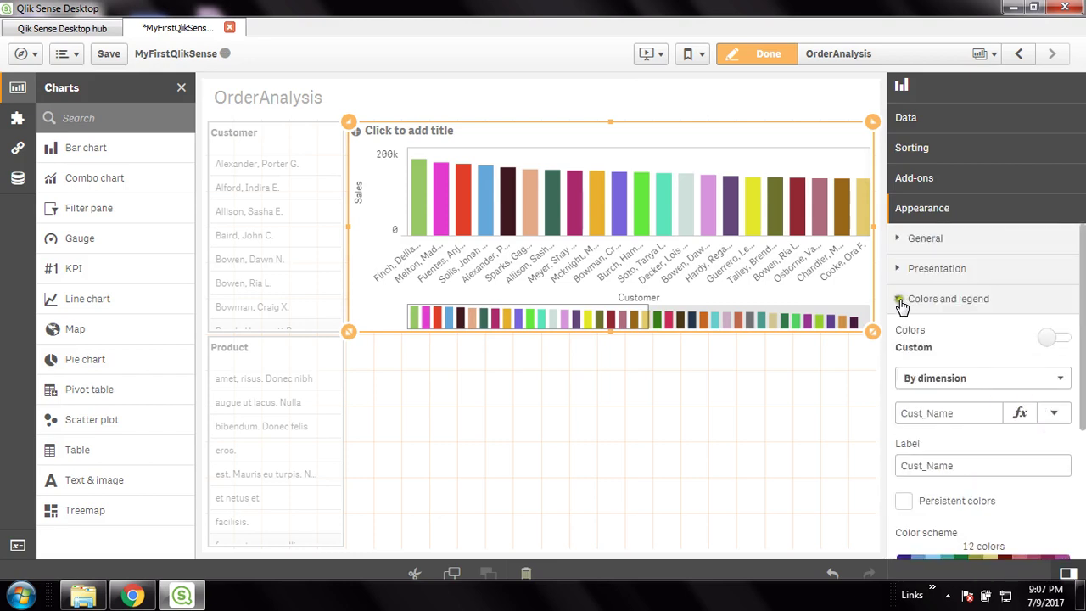
{"action": "left_click", "coordinate": [897, 300]}
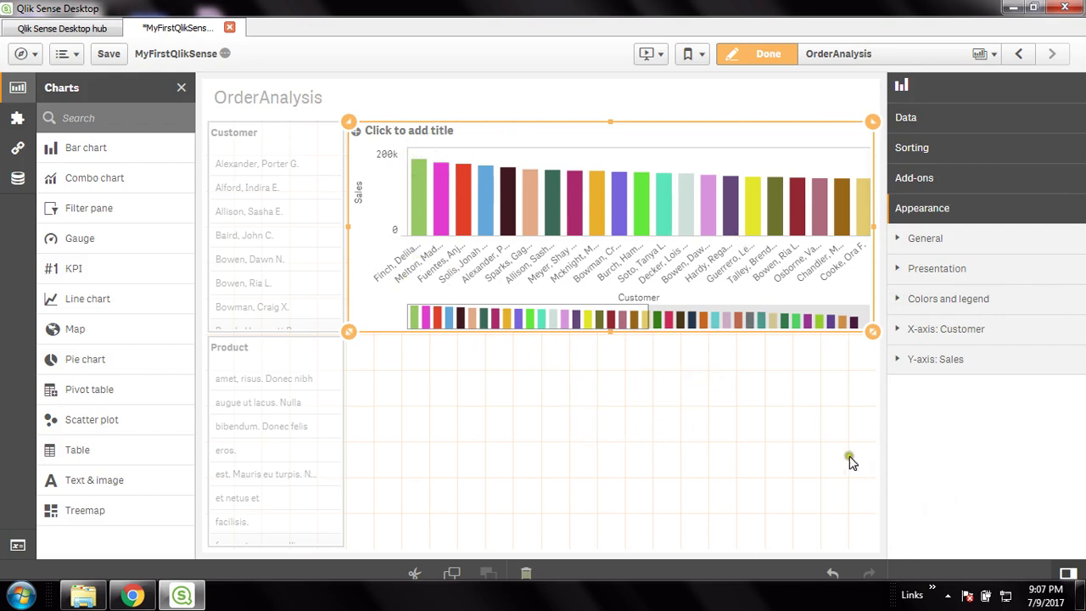
Step: Title the bar chart "Customer wise sales"
{"action": "left_click", "coordinate": [676, 384]}
{"action": "left_click", "coordinate": [985, 432]}
{"action": "left_click", "coordinate": [527, 136]}
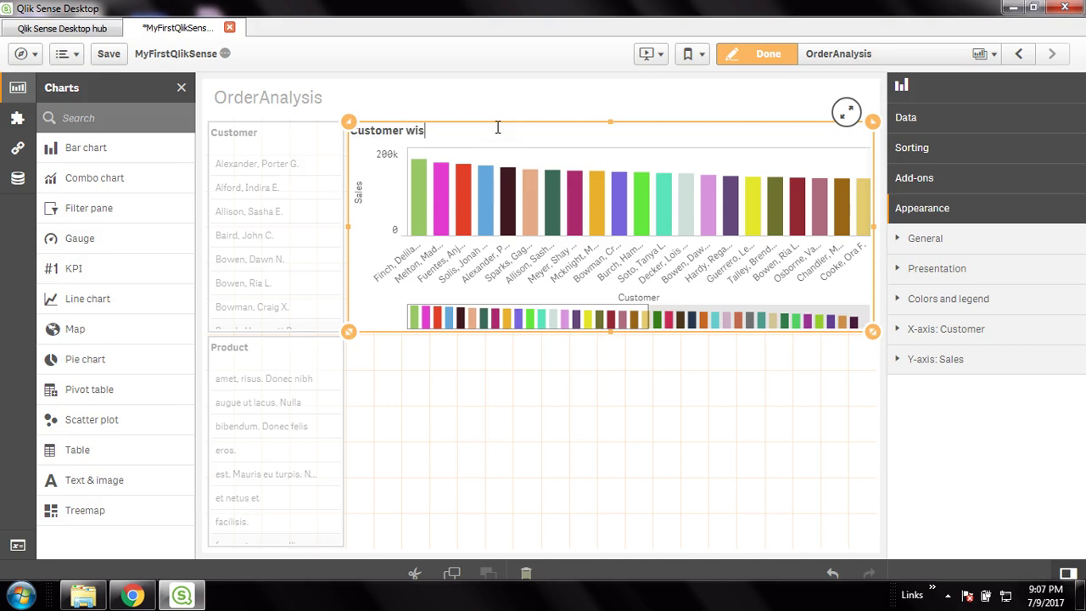
{"action": "left_click", "coordinate": [498, 127]}
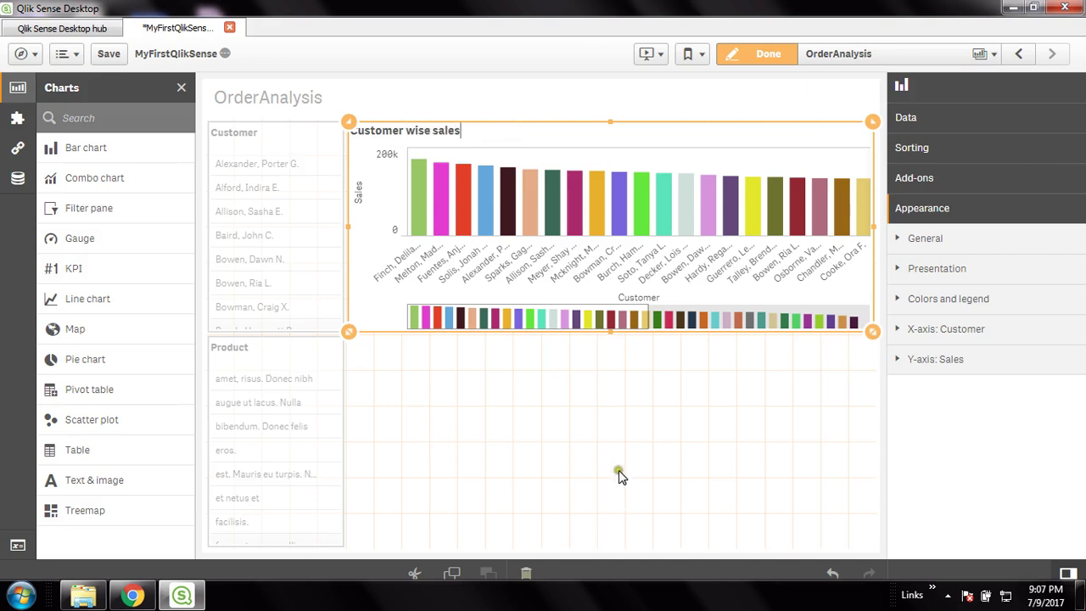
{"action": "left_click", "coordinate": [642, 452]}
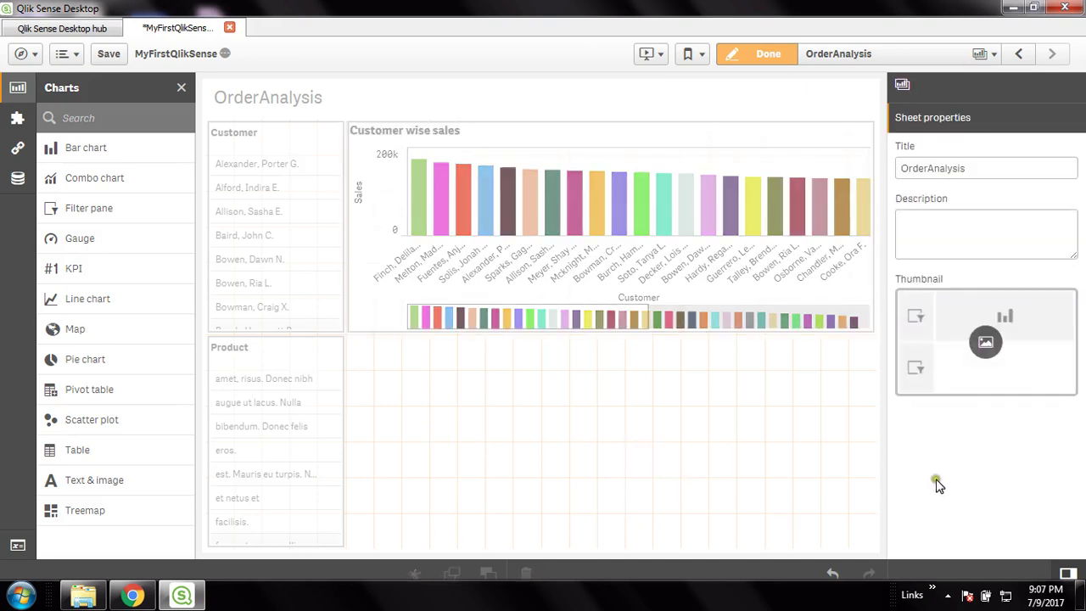
Step: Review the Y-axis and X-axis appearance settings of the Customer wise sales chart
{"action": "left_click", "coordinate": [688, 168]}
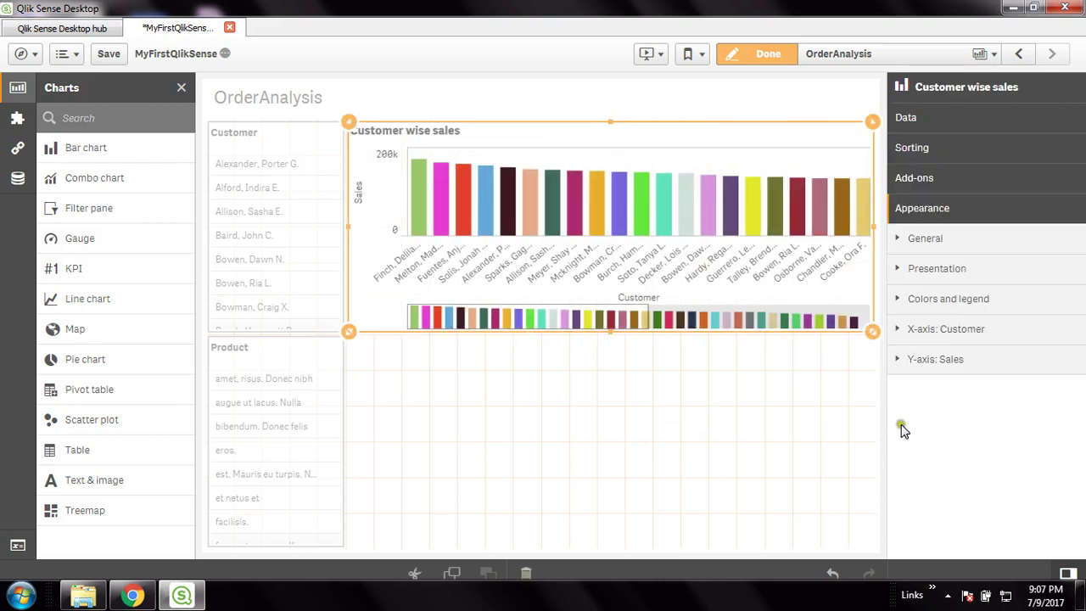
{"action": "left_click", "coordinate": [898, 360]}
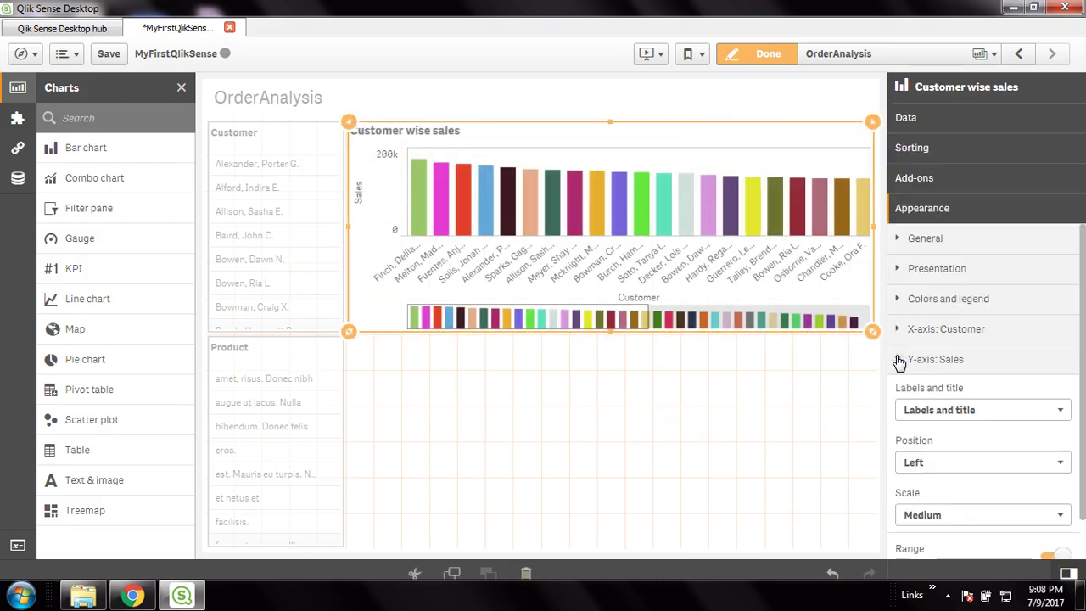
{"action": "scroll", "coordinate": [1079, 365], "scroll_direction": "down", "scroll_amount": 2}
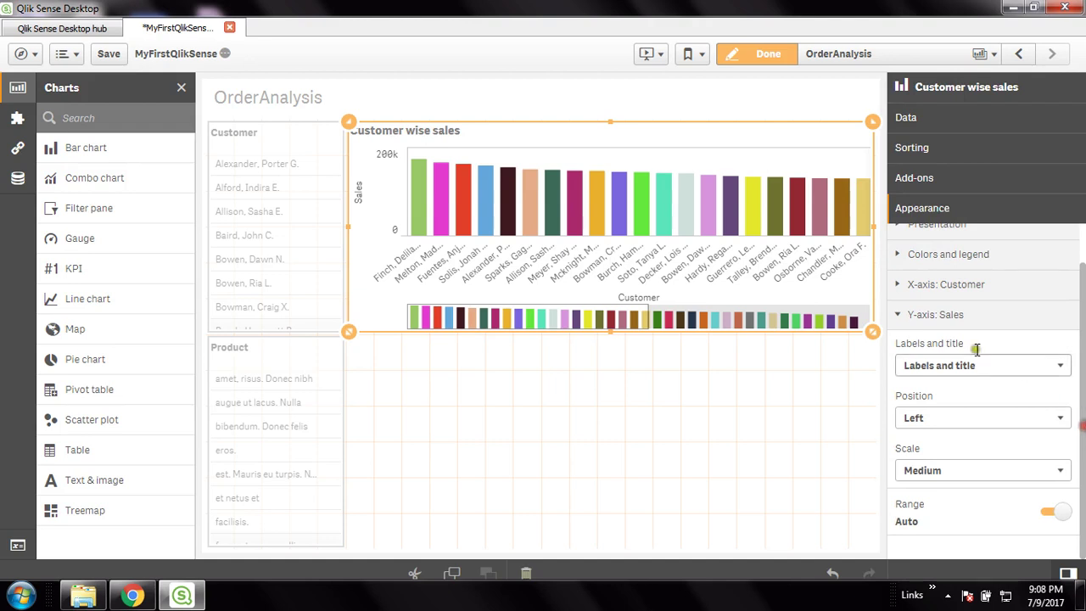
{"action": "left_click", "coordinate": [899, 315]}
{"action": "left_click", "coordinate": [901, 329]}
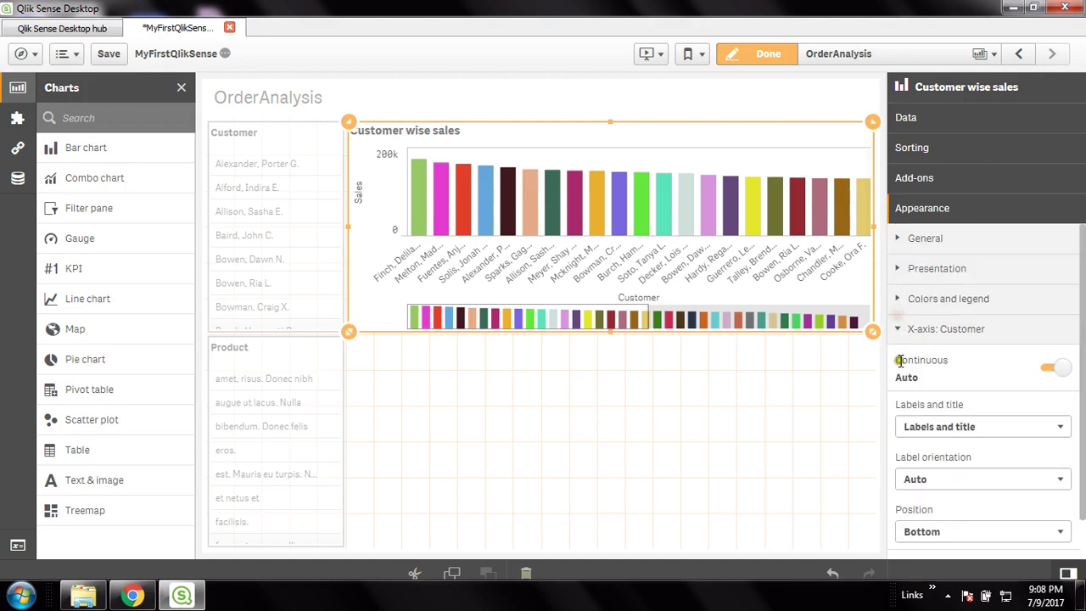
{"action": "left_click", "coordinate": [901, 329]}
Step: Switch the Sales Y-axis range to Custom, keeping the Min option with a value of 0
{"action": "left_click", "coordinate": [899, 360]}
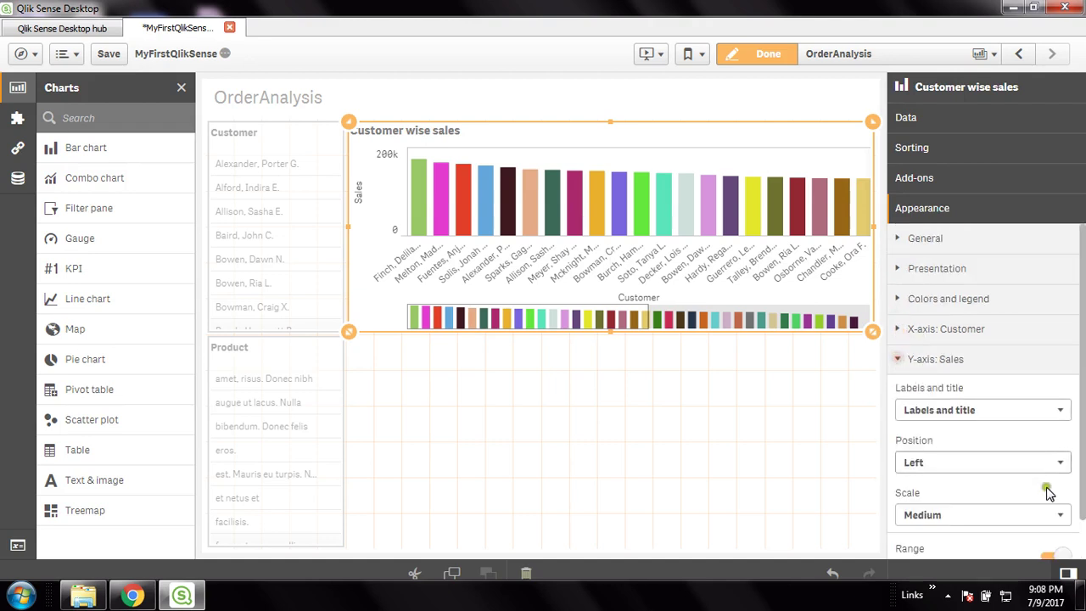
{"action": "scroll", "coordinate": [1069, 496], "scroll_direction": "down", "scroll_amount": 2}
{"action": "left_click", "coordinate": [1049, 512]}
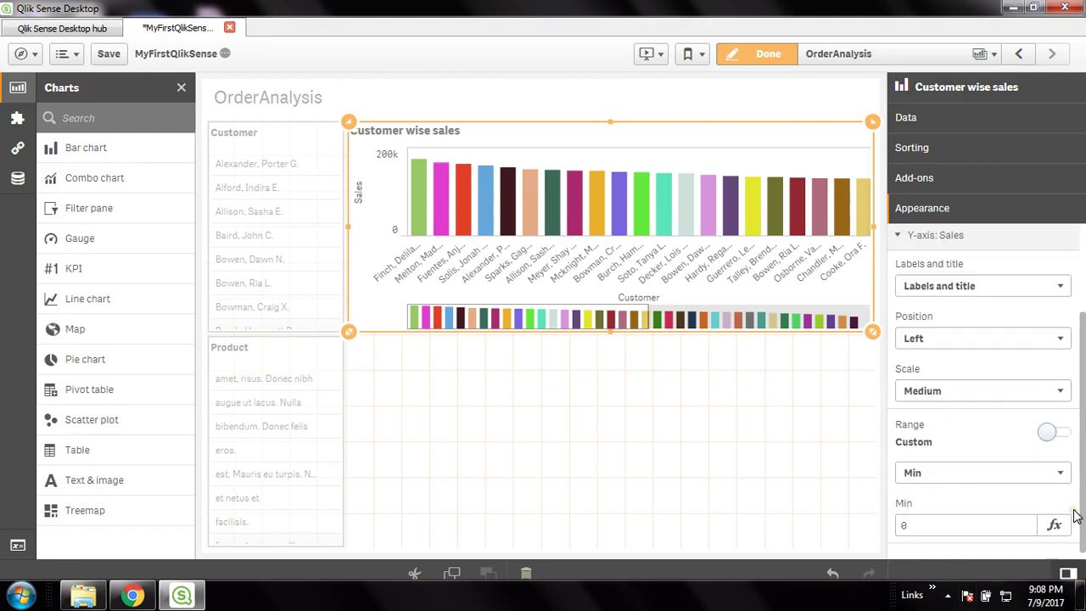
{"action": "left_click", "coordinate": [982, 524]}
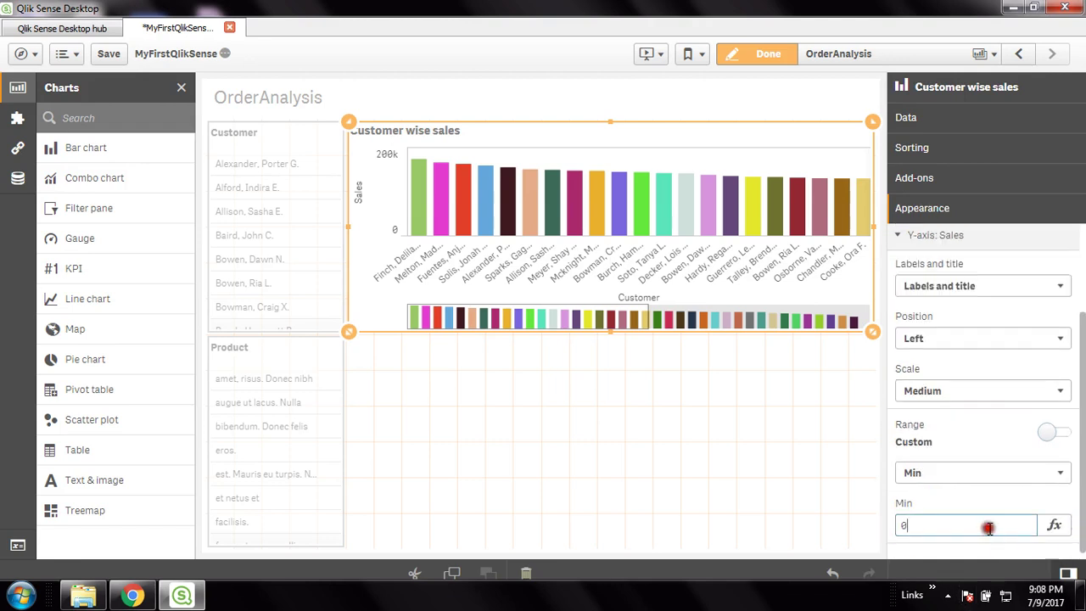
{"action": "left_click", "coordinate": [1063, 473]}
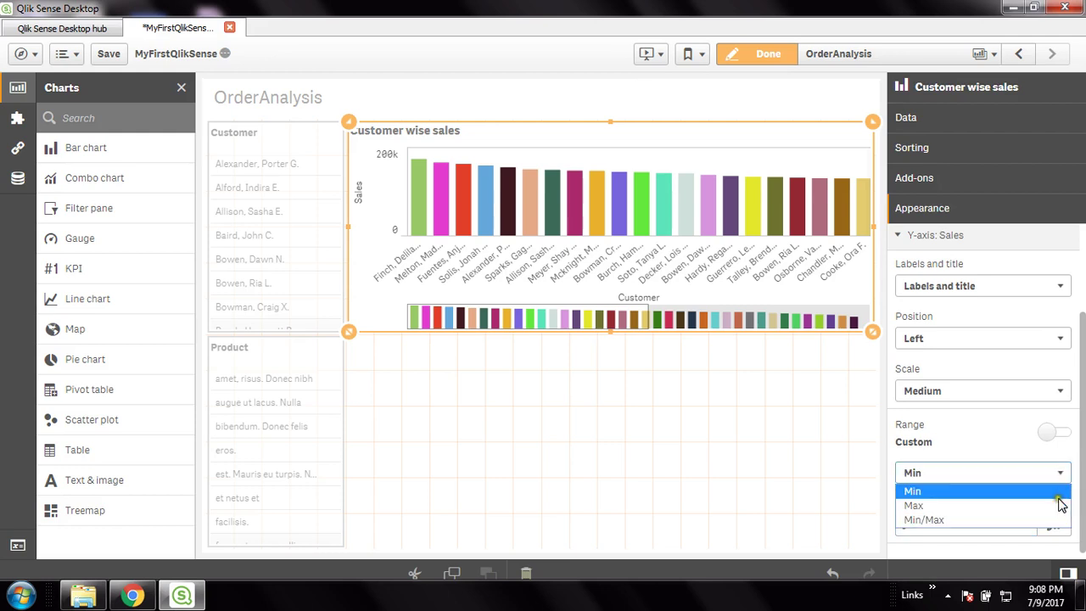
{"action": "left_click", "coordinate": [1056, 492]}
{"action": "scroll", "coordinate": [901, 359], "scroll_direction": "up", "scroll_amount": 2}
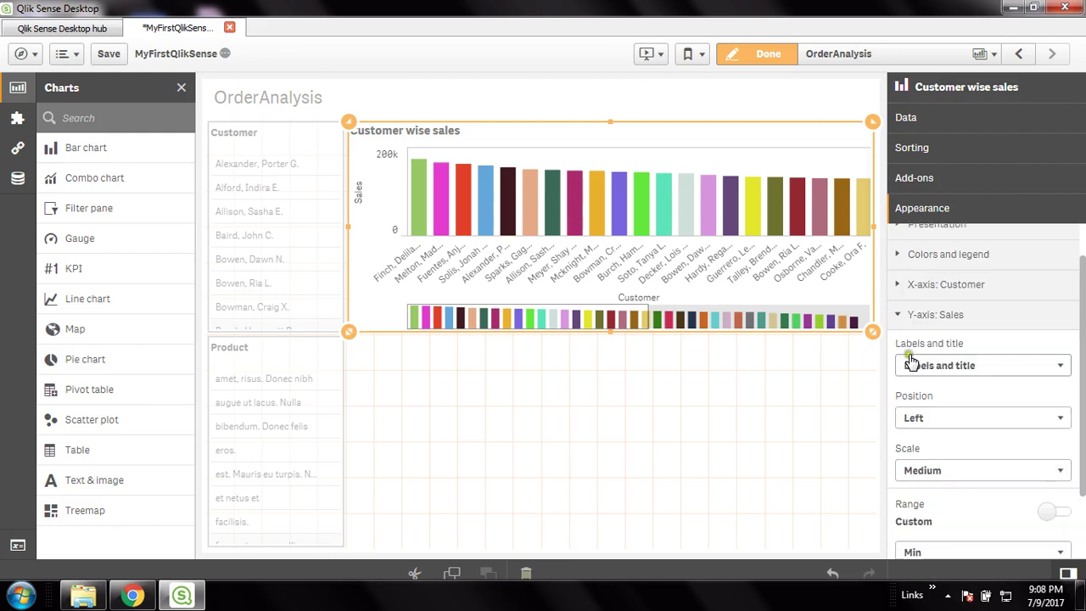
Step: Compare the Narrow and Wide scales on the Sales Y-axis, and leave the scale set to Narrow
{"action": "left_click", "coordinate": [1062, 471]}
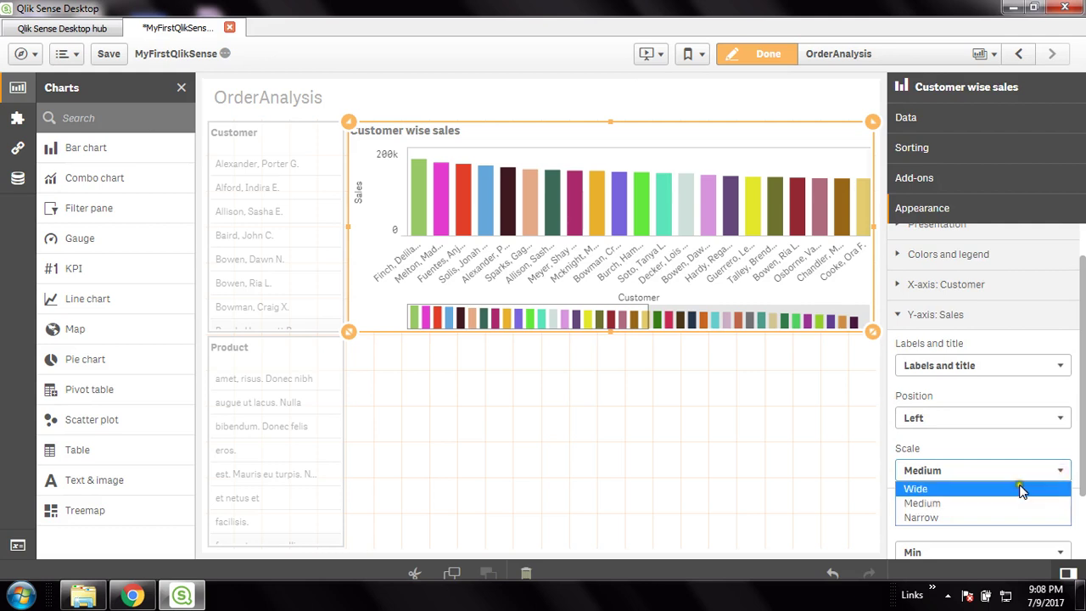
{"action": "left_click", "coordinate": [956, 516]}
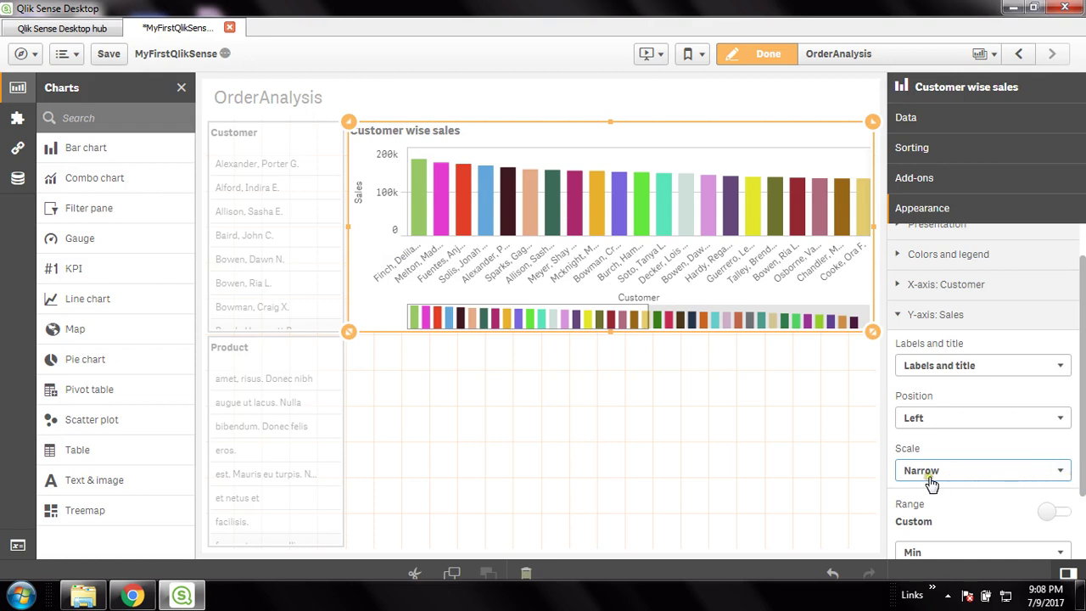
{"action": "left_click", "coordinate": [1050, 472]}
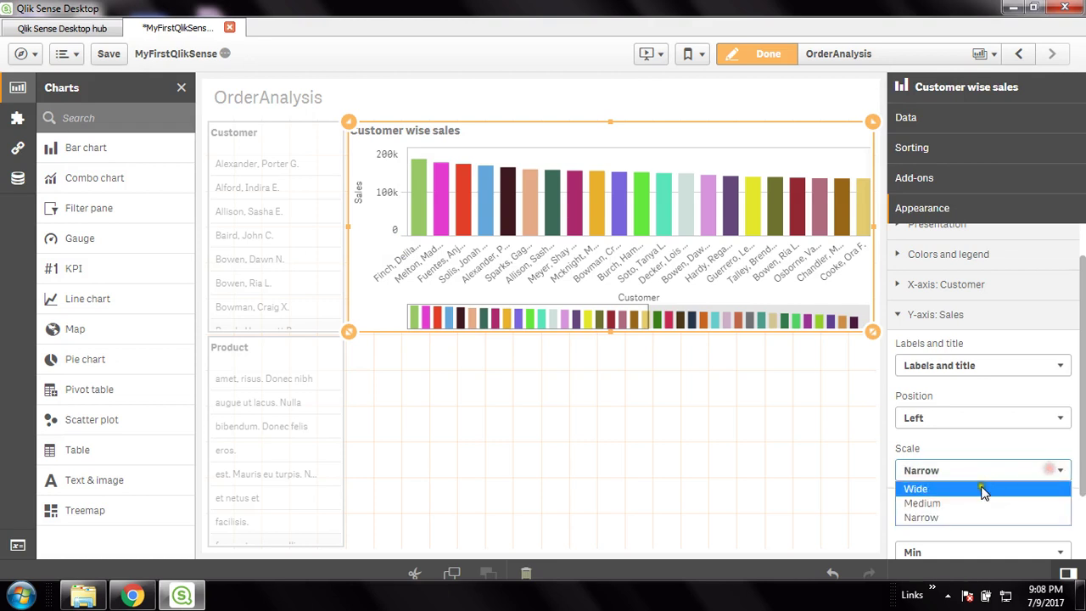
{"action": "left_click", "coordinate": [983, 490]}
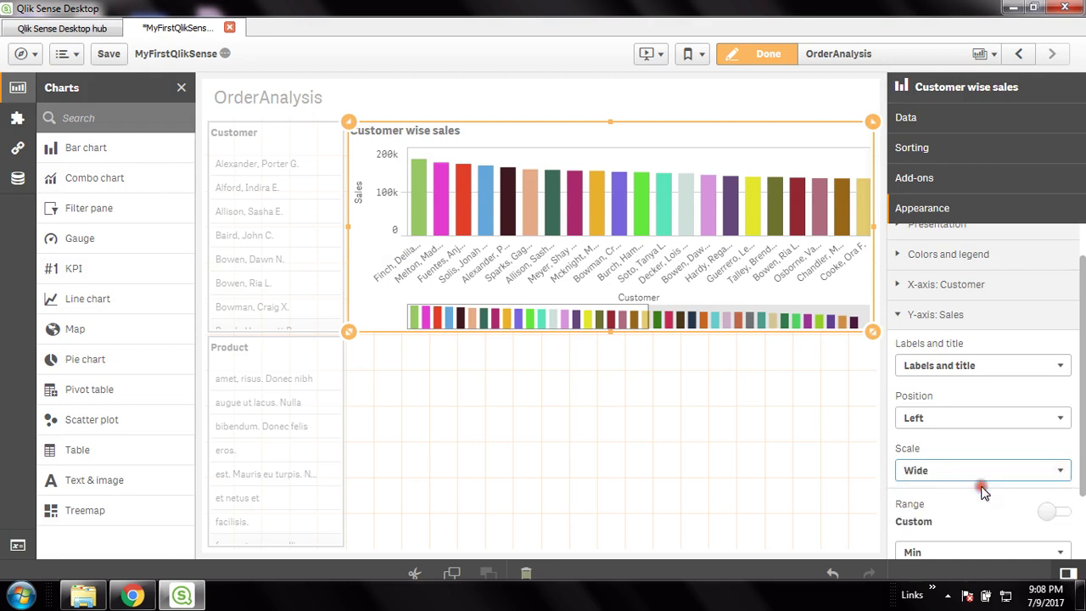
{"action": "left_click", "coordinate": [1052, 472]}
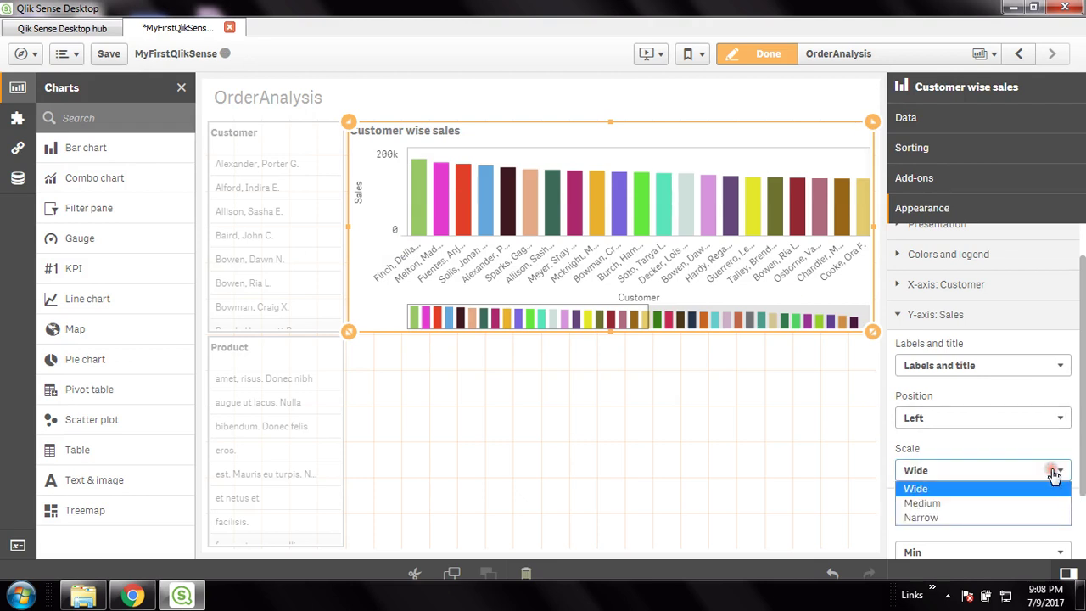
{"action": "left_click", "coordinate": [965, 519]}
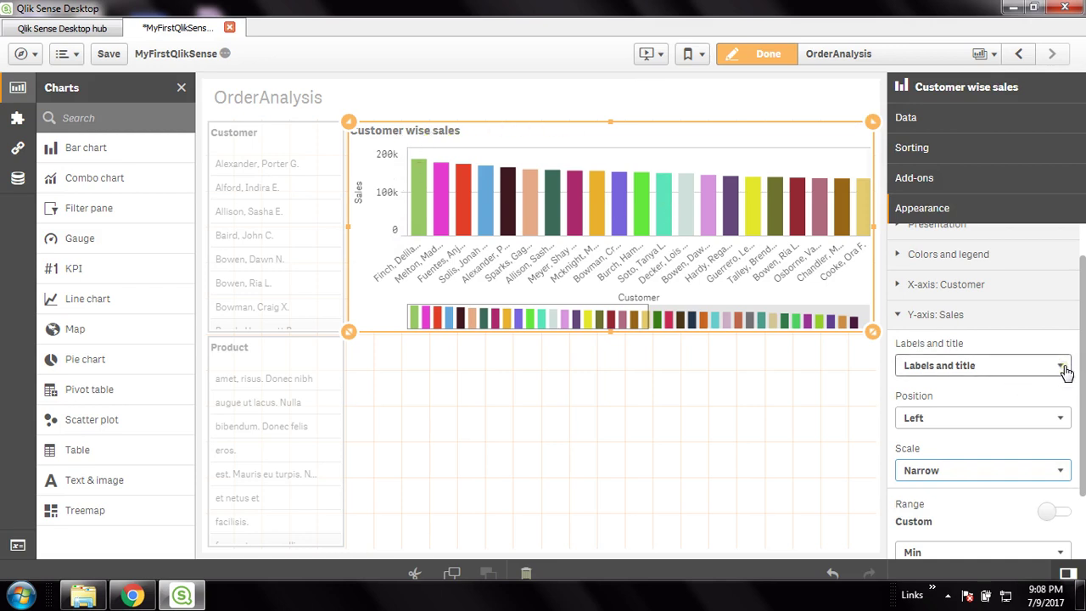
Step: Save the MyFirstQlikSense app with the finished bar chart
{"action": "left_click", "coordinate": [739, 426]}
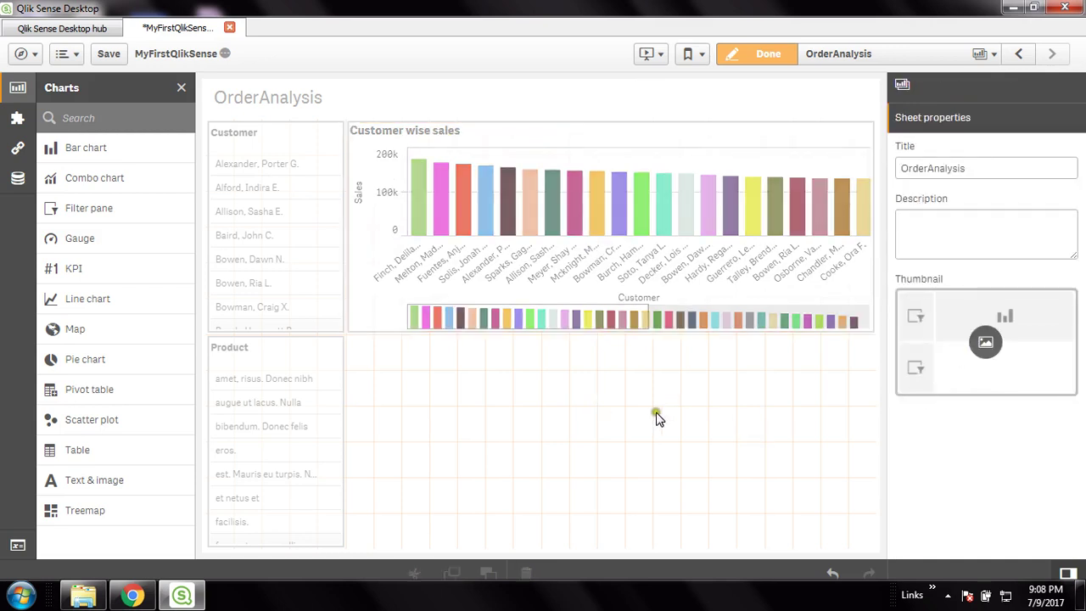
{"action": "left_click", "coordinate": [637, 134]}
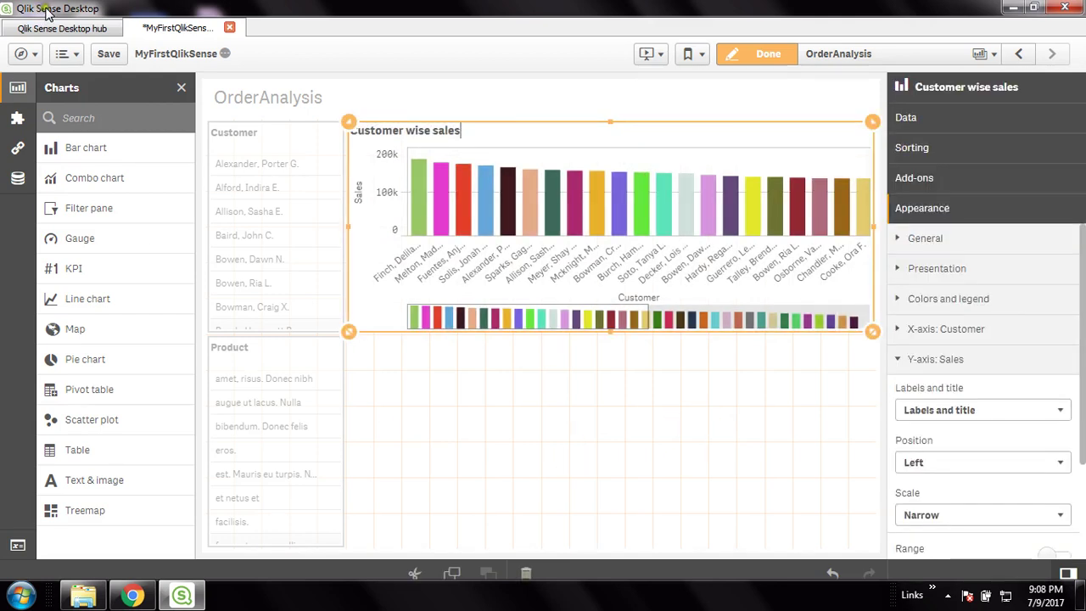
{"action": "left_click", "coordinate": [108, 54]}
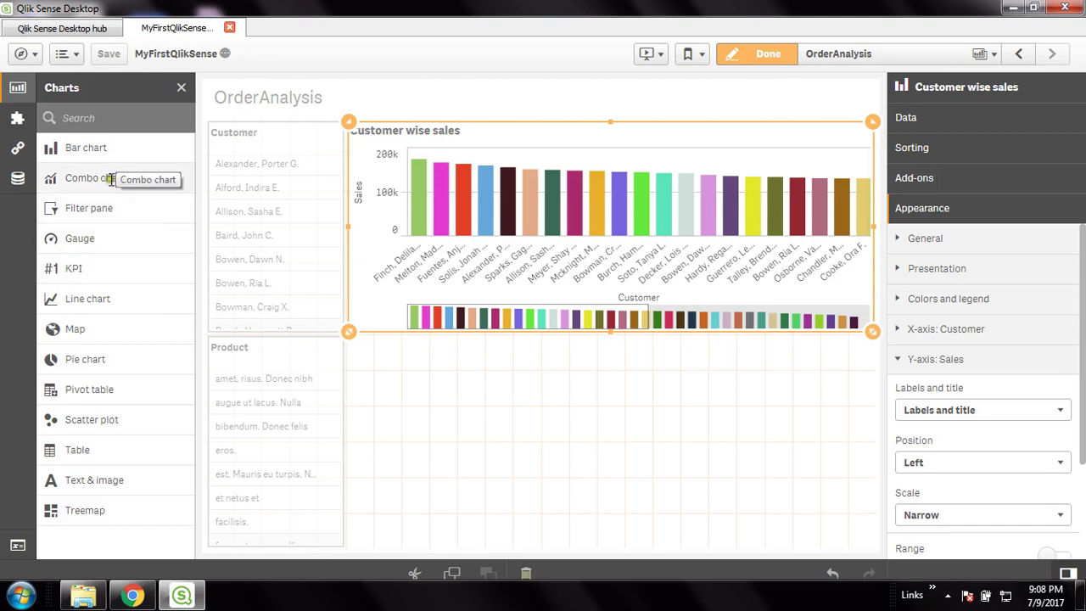
Step: Add a combo chart to the empty area below the bar chart, and dismiss the Windows notification
{"action": "left_click_drag", "start_coordinate": [117, 180], "coordinate": [610, 458]}
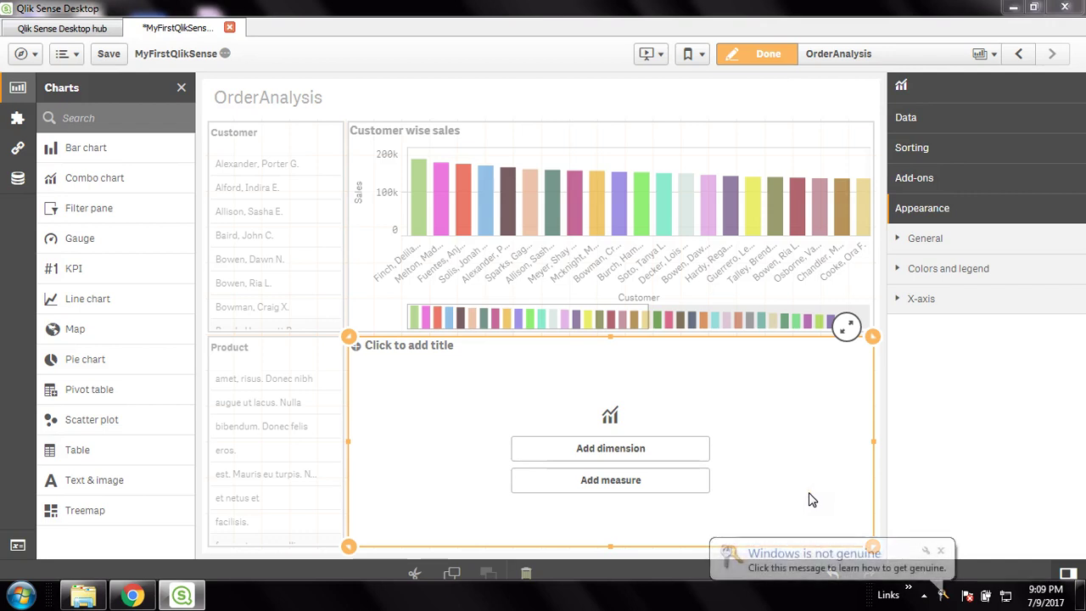
{"action": "left_click", "coordinate": [941, 553]}
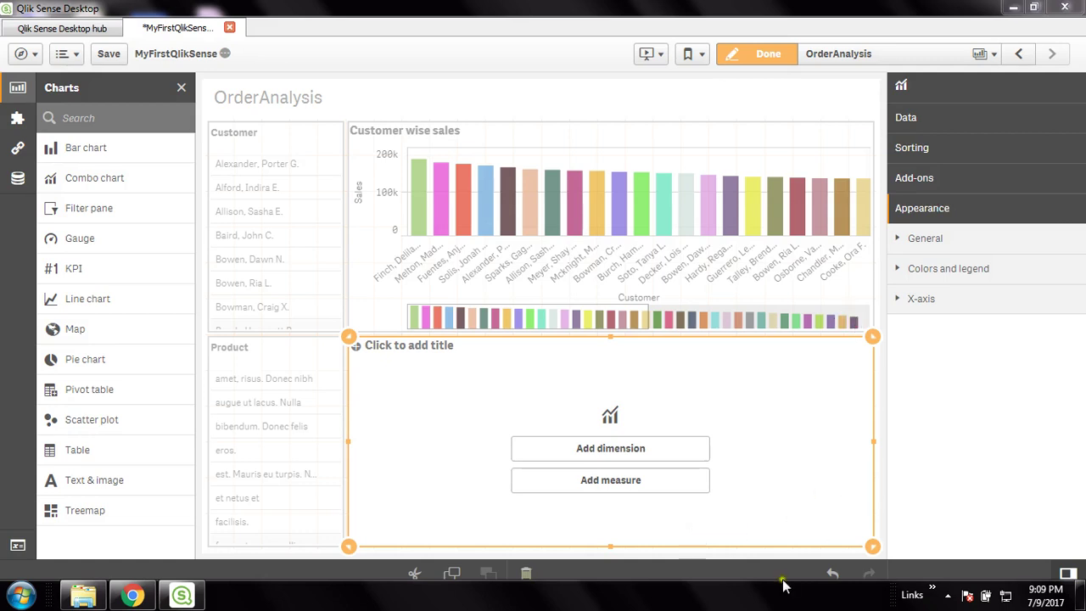
Step: Add Prod_Name as the dimension of the new combo chart
{"action": "left_click", "coordinate": [628, 449]}
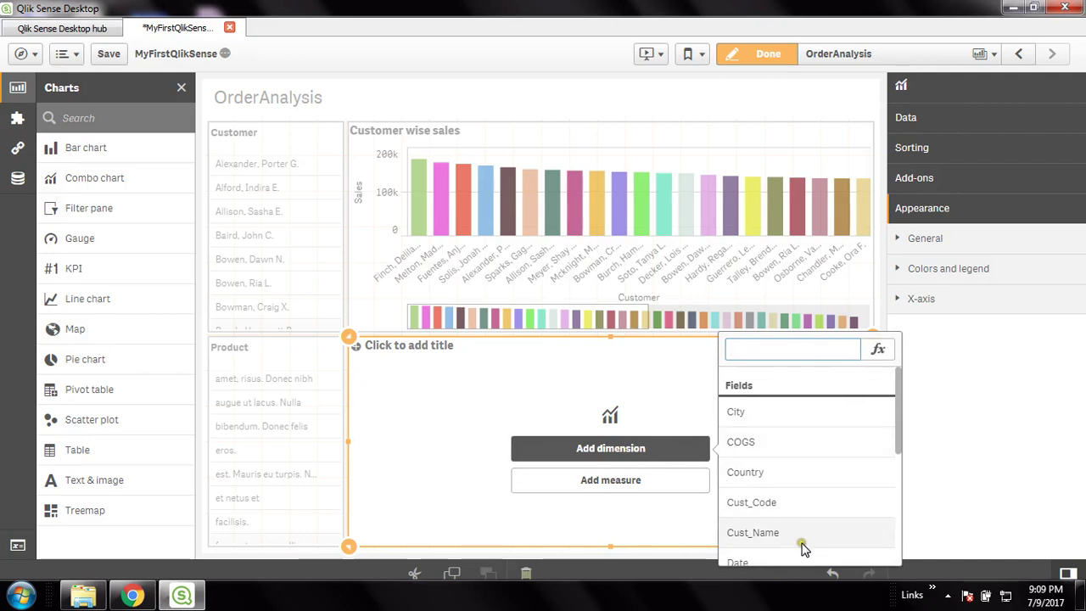
{"action": "scroll", "coordinate": [803, 530], "scroll_direction": "down", "scroll_amount": 1}
{"action": "scroll", "coordinate": [802, 526], "scroll_direction": "up", "scroll_amount": 1}
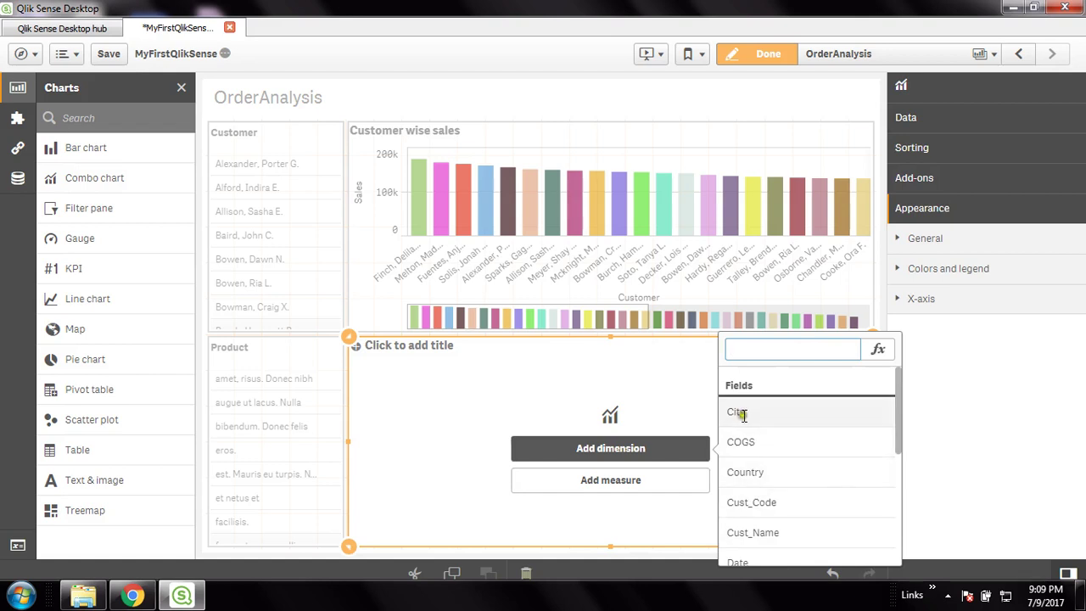
{"action": "type", "text": "proc"}
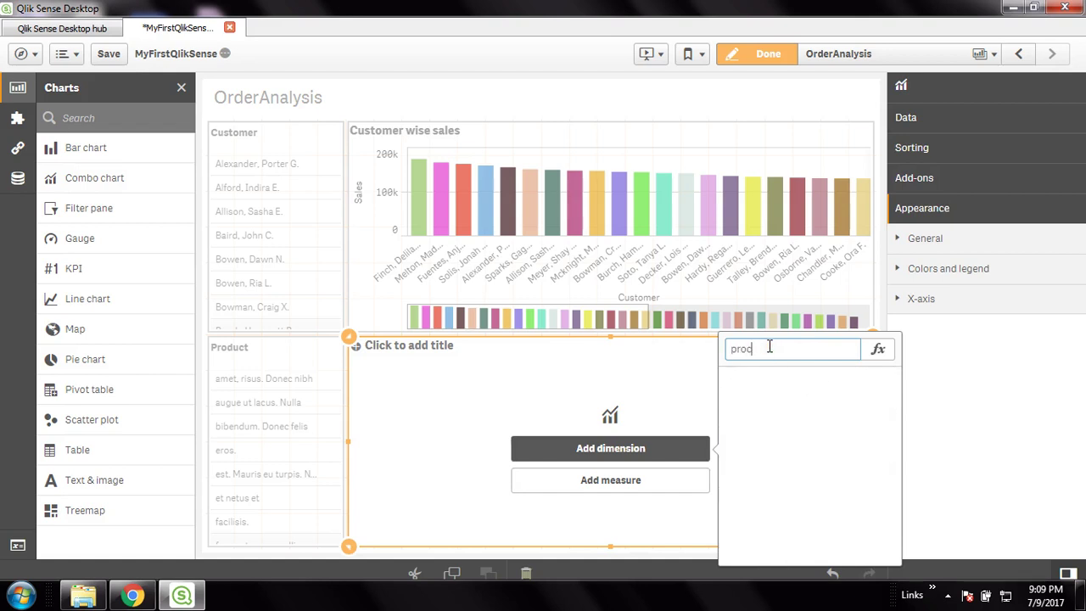
{"action": "key", "text": "BackSpace"}
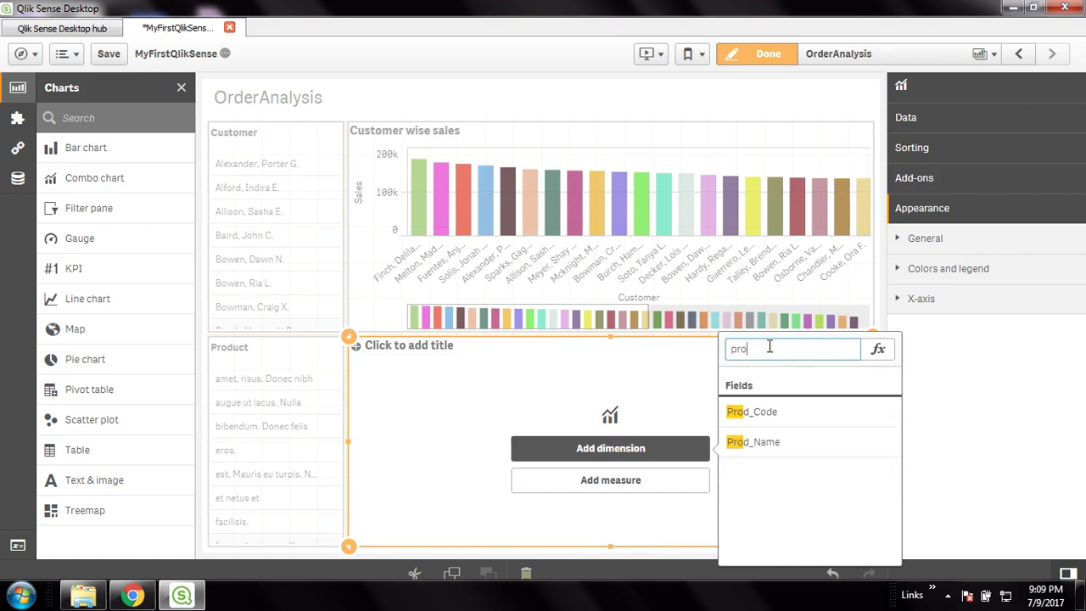
{"action": "left_click", "coordinate": [759, 442]}
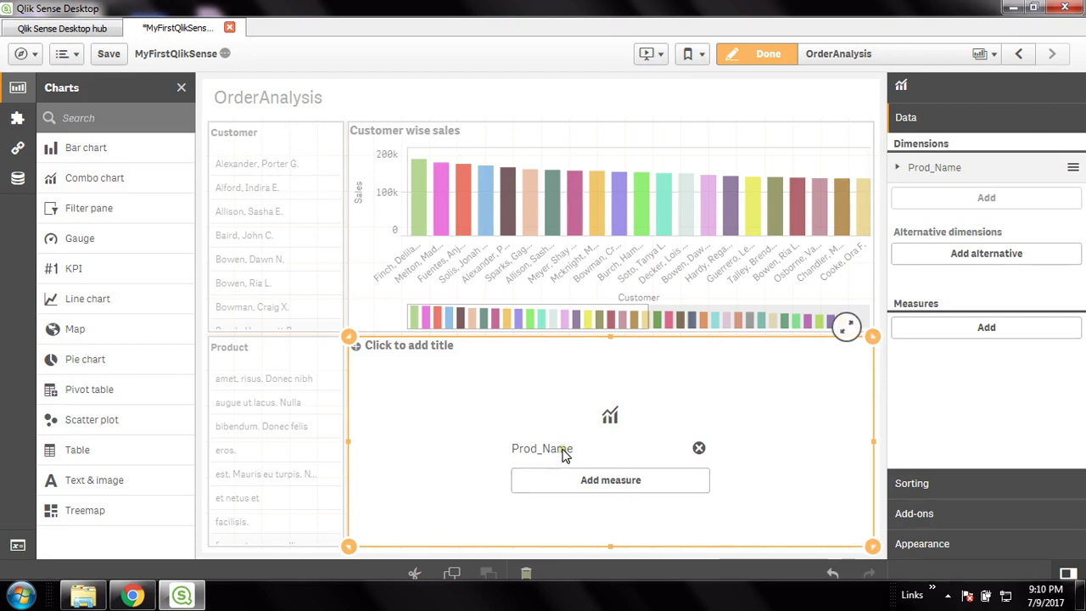
Step: Label the combo chart's Prod_Name dimension as Product
{"action": "left_click", "coordinate": [902, 170]}
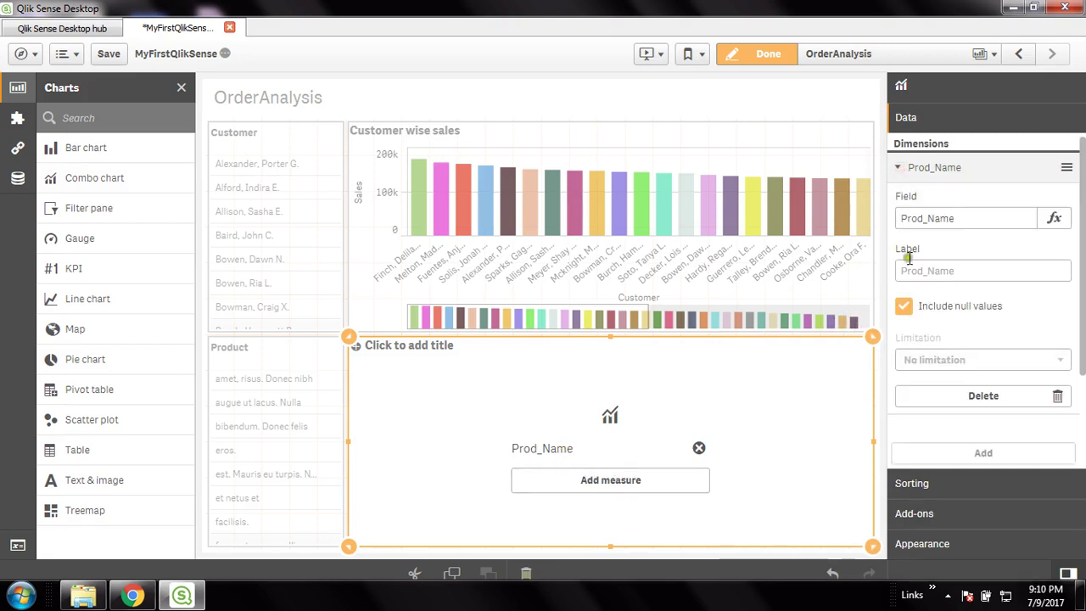
{"action": "left_click", "coordinate": [961, 267]}
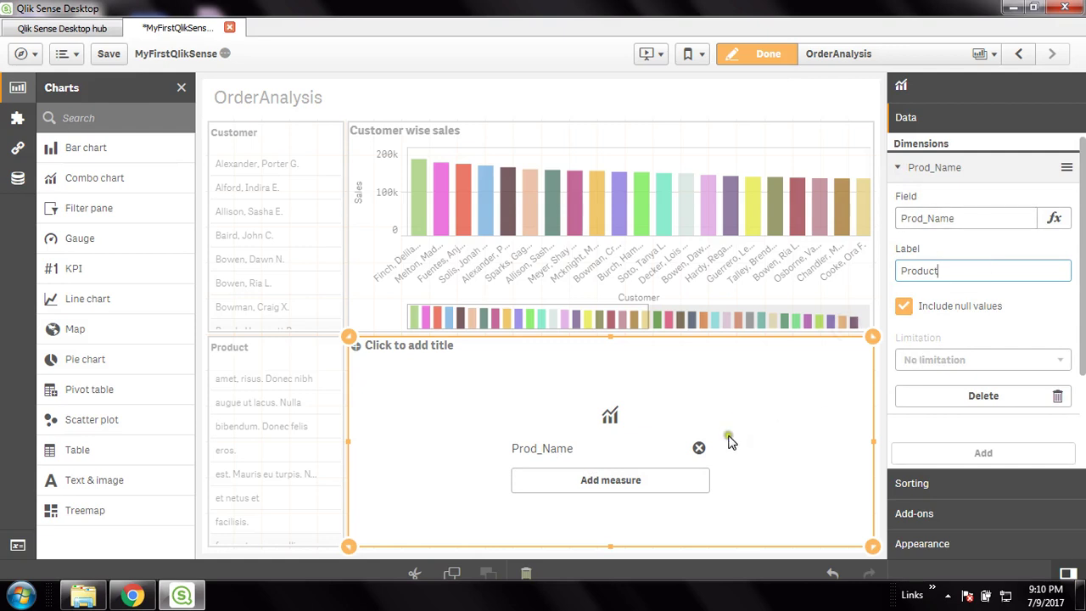
{"action": "left_click", "coordinate": [757, 404]}
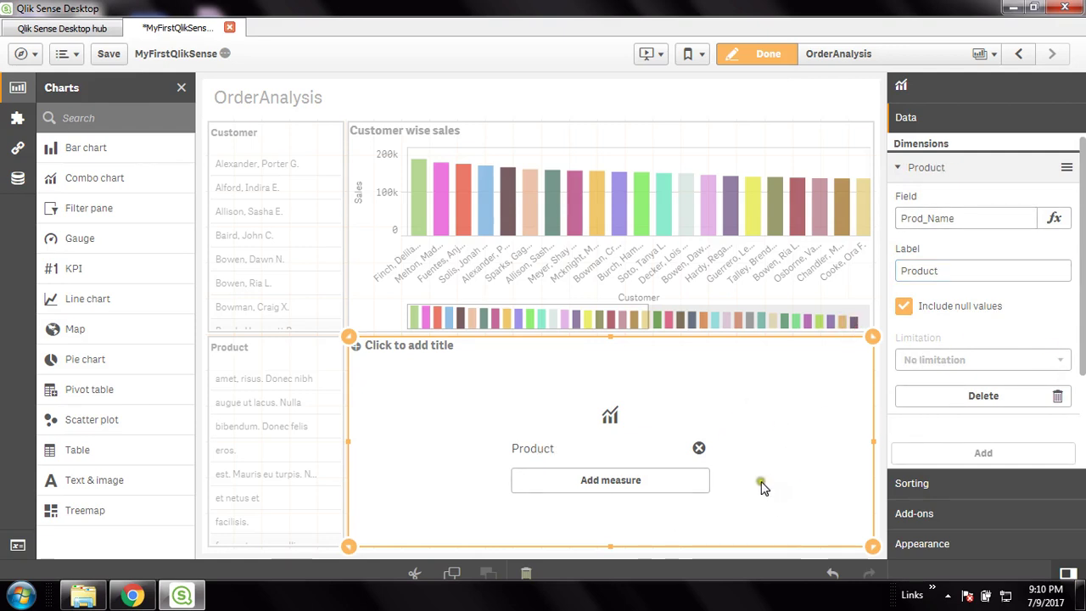
Step: Add Sum(COGS) as the combo chart's measure
{"action": "left_click", "coordinate": [632, 482]}
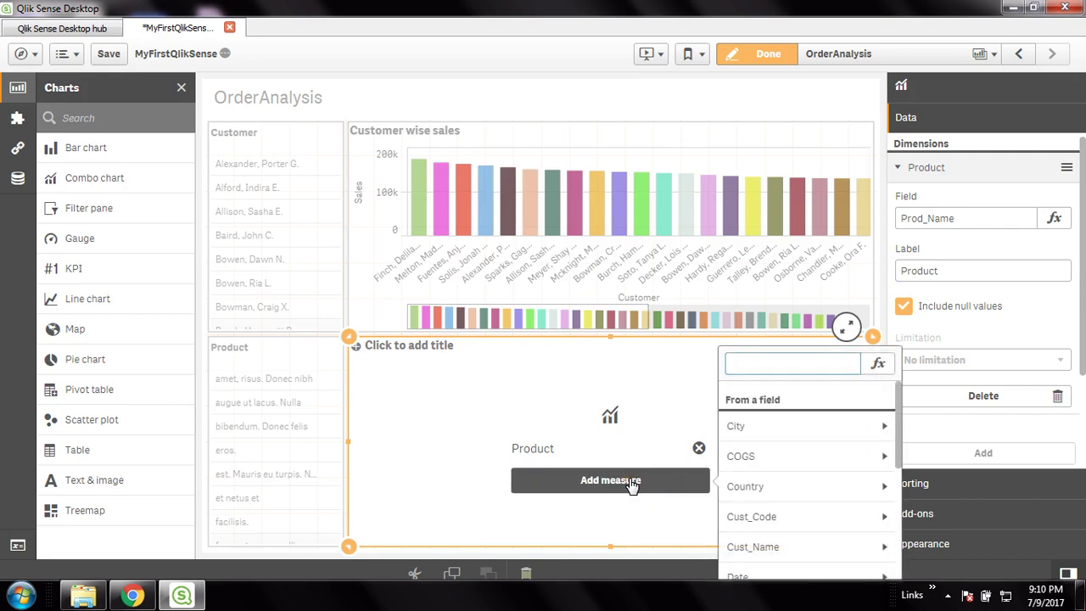
{"action": "left_click", "coordinate": [758, 456]}
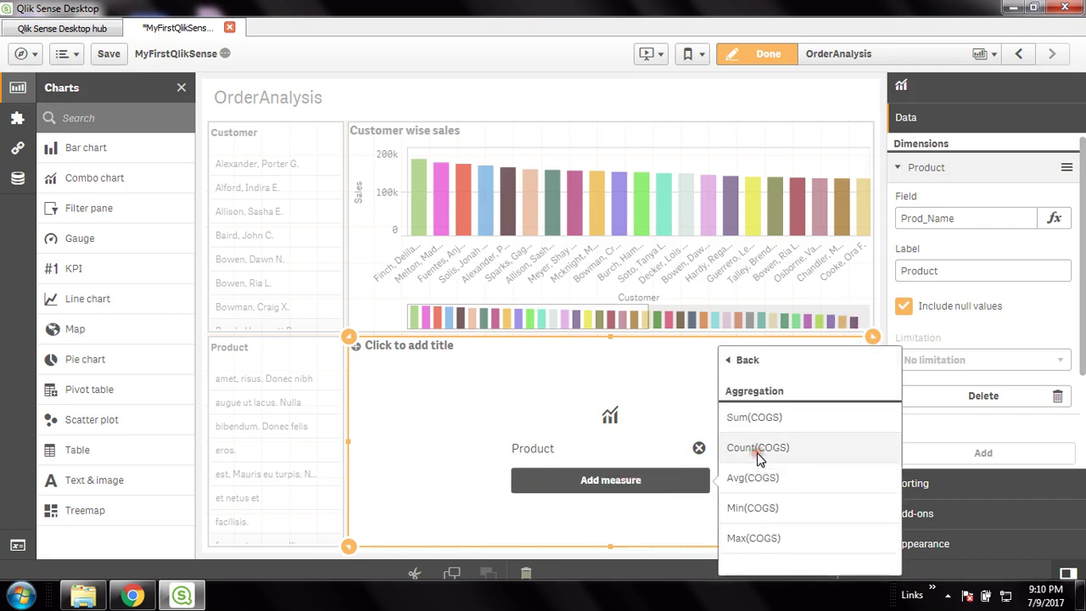
{"action": "left_click", "coordinate": [780, 418]}
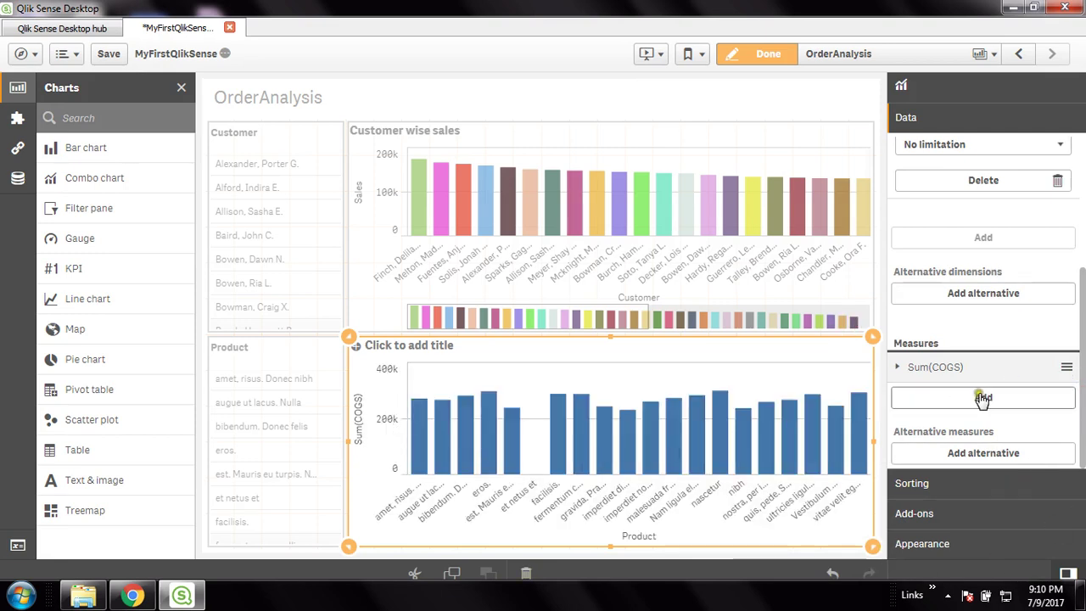
Step: Add Sum(Revenue) as an alternative measure of the combo chart
{"action": "left_click", "coordinate": [981, 452]}
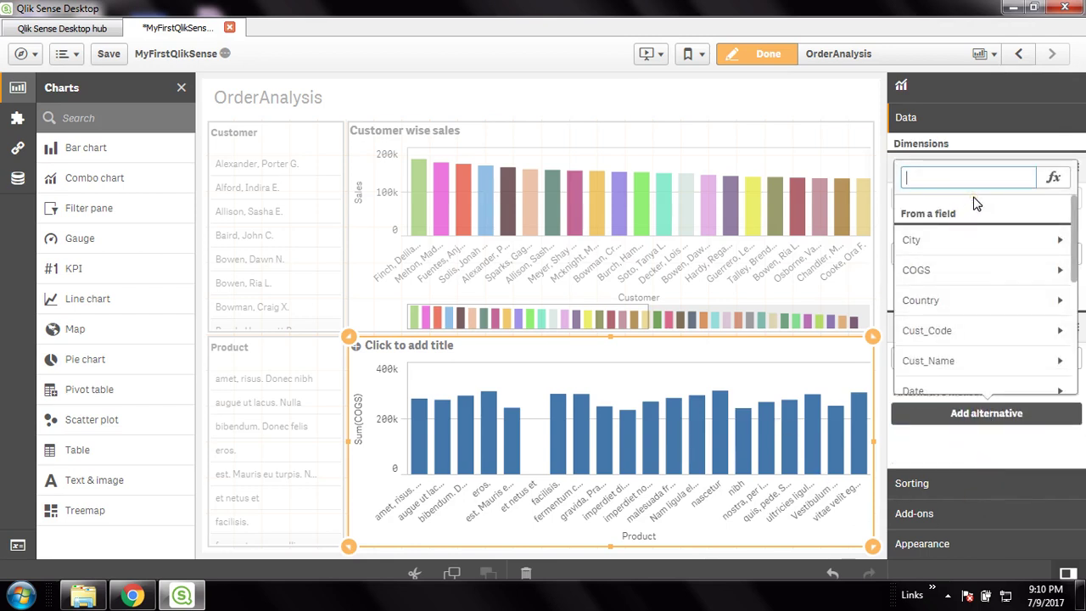
{"action": "type", "text": "reve"}
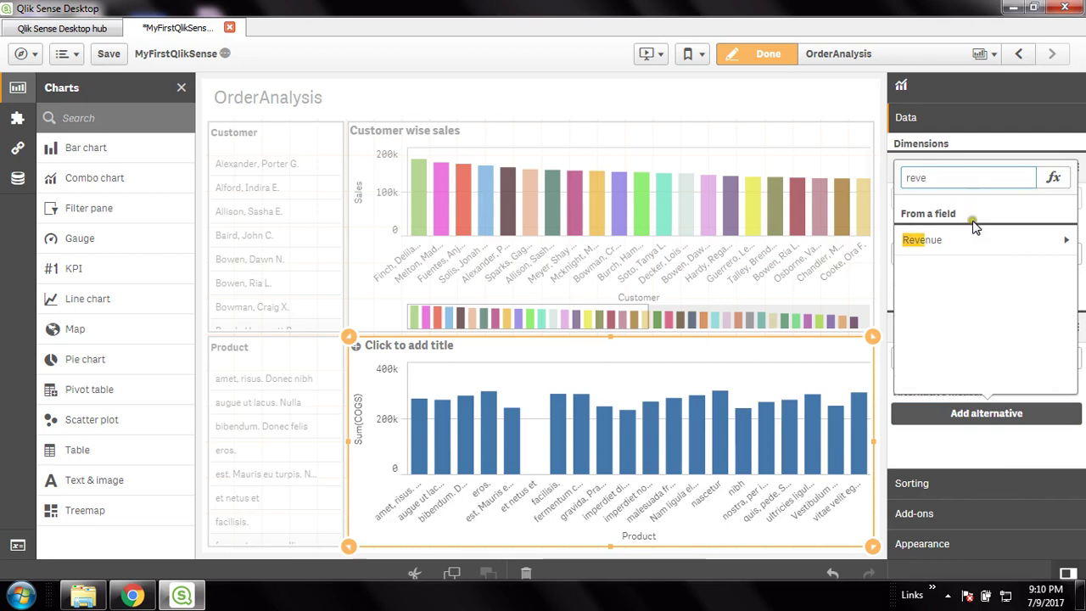
{"action": "left_click", "coordinate": [936, 239]}
{"action": "left_click", "coordinate": [933, 234]}
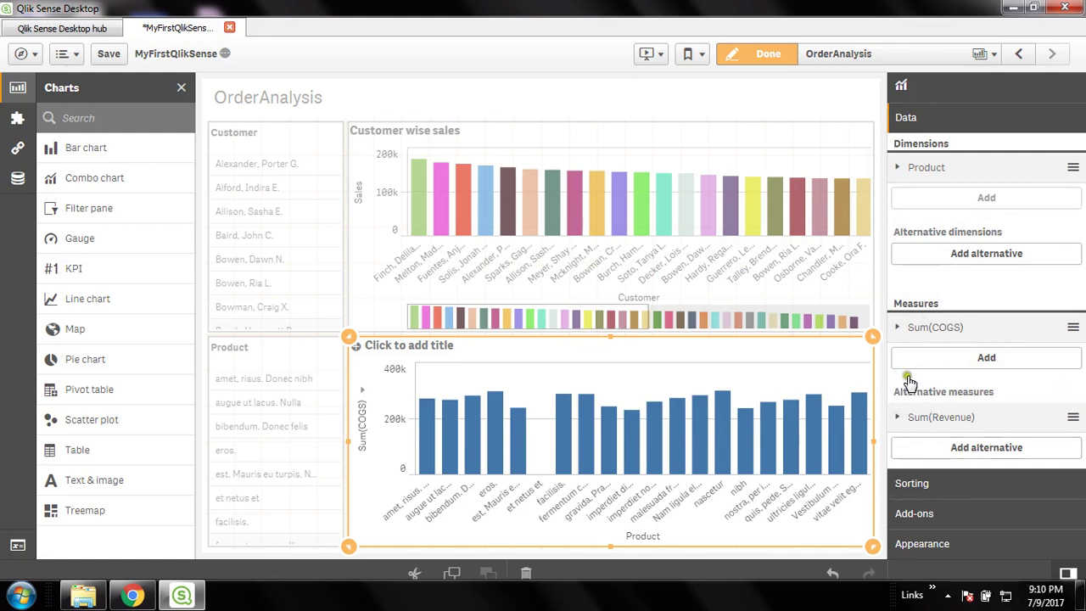
Step: Look through the combo chart's appearance settings, including the general title options and the Y-axis options
{"action": "left_click", "coordinate": [913, 544]}
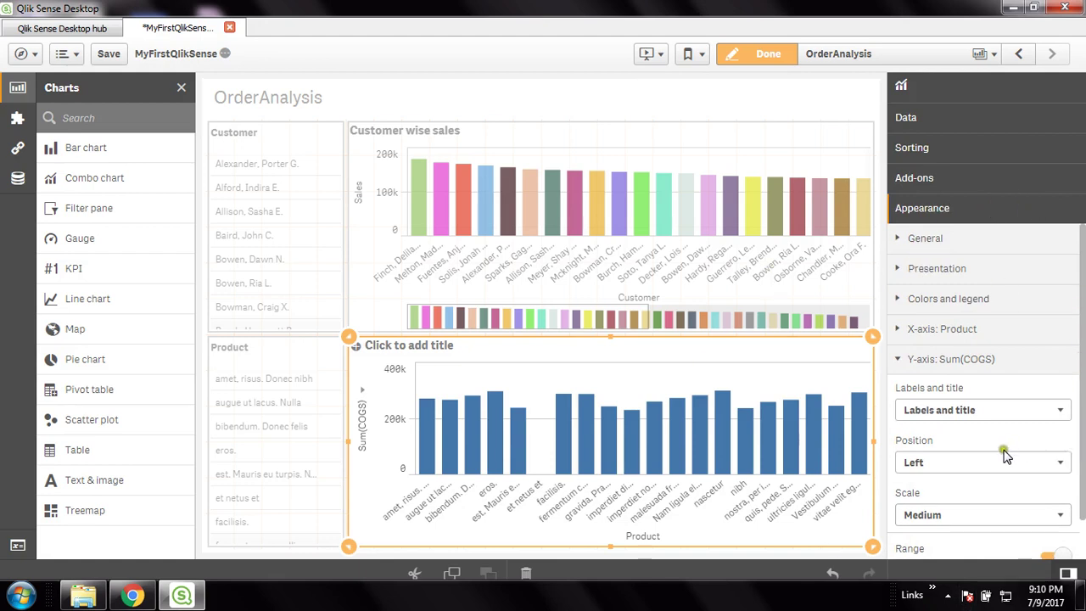
{"action": "left_click", "coordinate": [897, 244]}
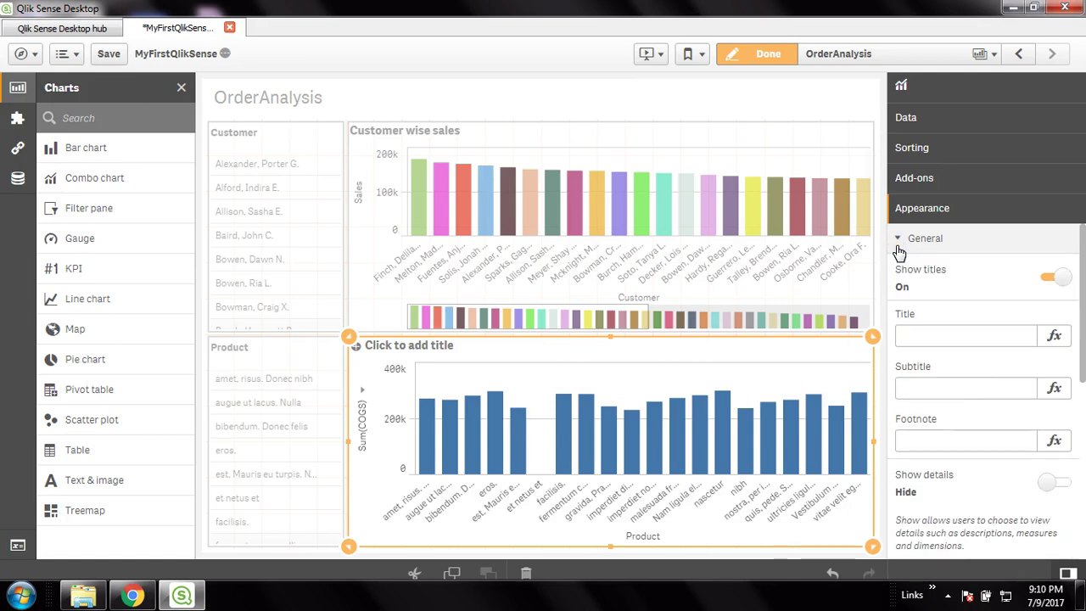
{"action": "scroll", "coordinate": [986, 369], "scroll_direction": "down", "scroll_amount": 4}
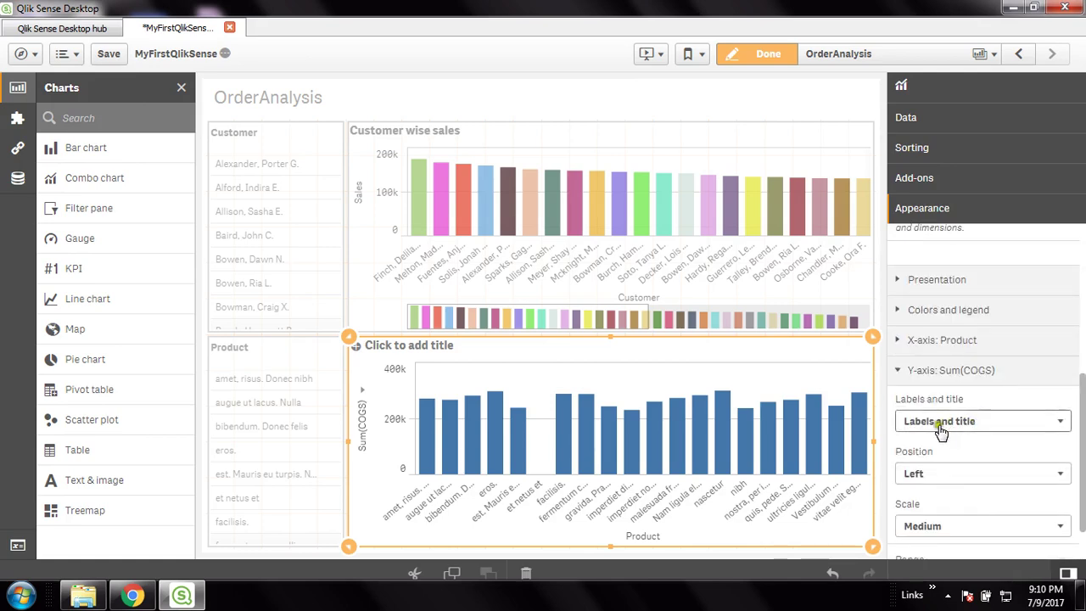
{"action": "scroll", "coordinate": [940, 428], "scroll_direction": "up", "scroll_amount": 4}
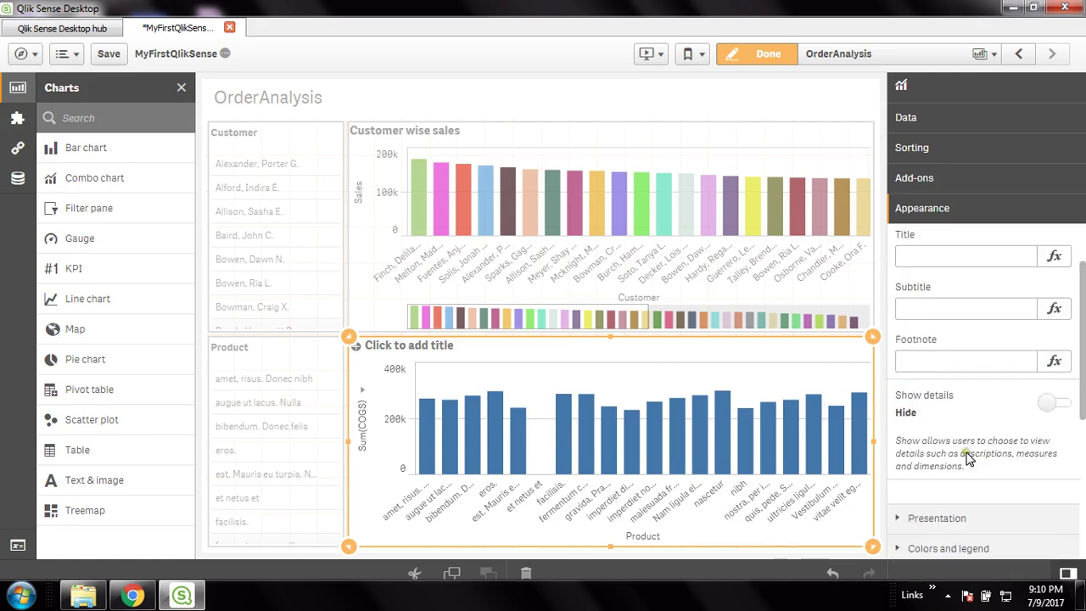
{"action": "scroll", "coordinate": [984, 456], "scroll_direction": "up", "scroll_amount": 1}
{"action": "scroll", "coordinate": [985, 457], "scroll_direction": "down", "scroll_amount": 1}
{"action": "scroll", "coordinate": [976, 492], "scroll_direction": "up", "scroll_amount": 1}
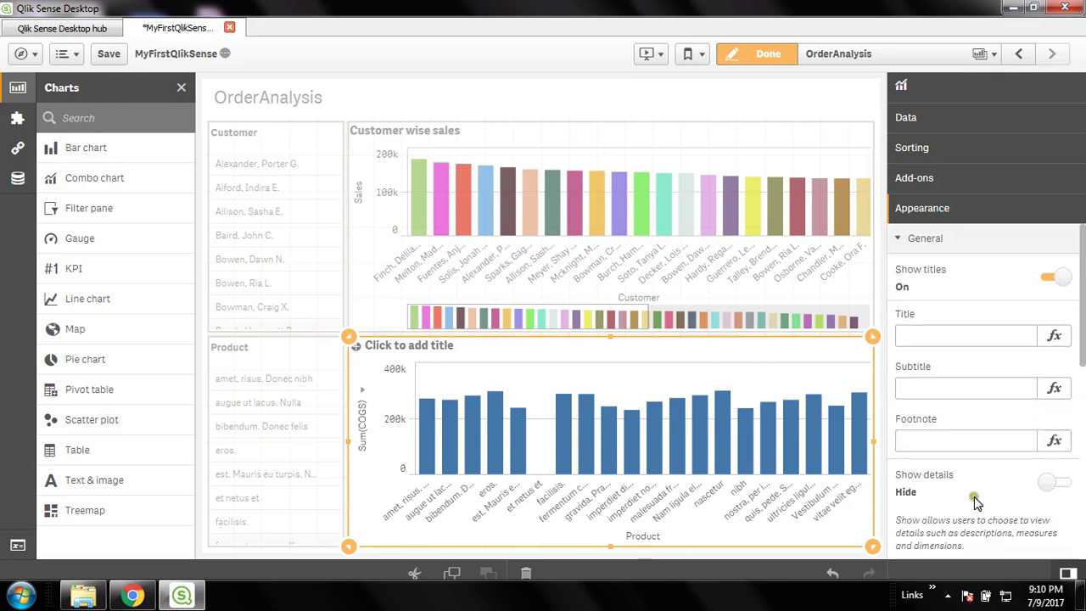
{"action": "scroll", "coordinate": [1016, 490], "scroll_direction": "down", "scroll_amount": 1}
{"action": "scroll", "coordinate": [1047, 441], "scroll_direction": "up", "scroll_amount": 1}
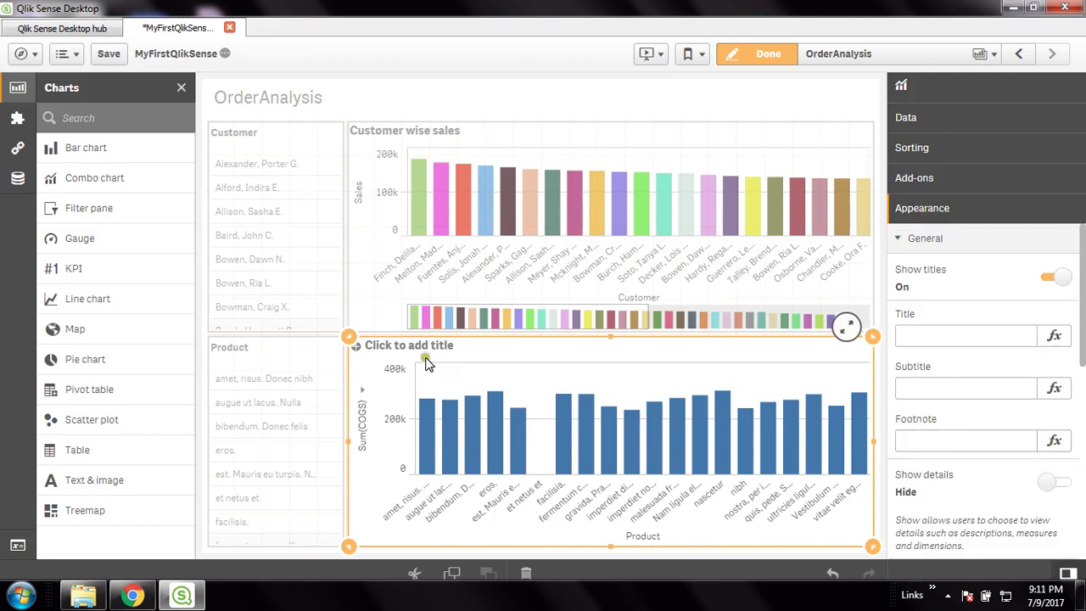
Step: Label the combo chart's Sum(COGS) measure as Sales and keep it displayed as bars
{"action": "left_click", "coordinate": [907, 119]}
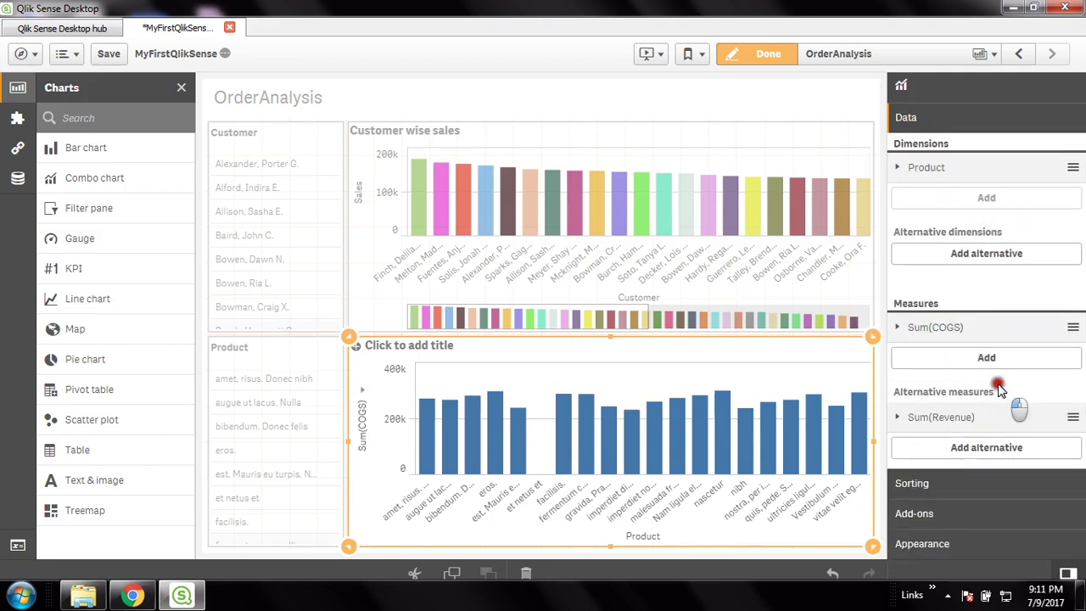
{"action": "left_click", "coordinate": [899, 328]}
{"action": "scroll", "coordinate": [1025, 366], "scroll_direction": "down", "scroll_amount": 1}
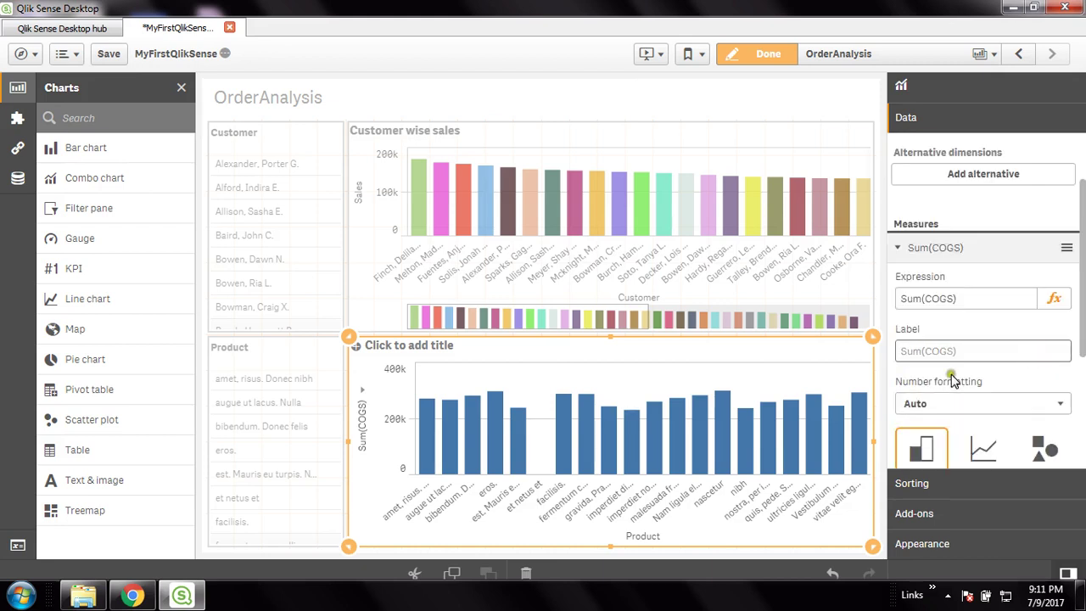
{"action": "left_click", "coordinate": [1018, 353]}
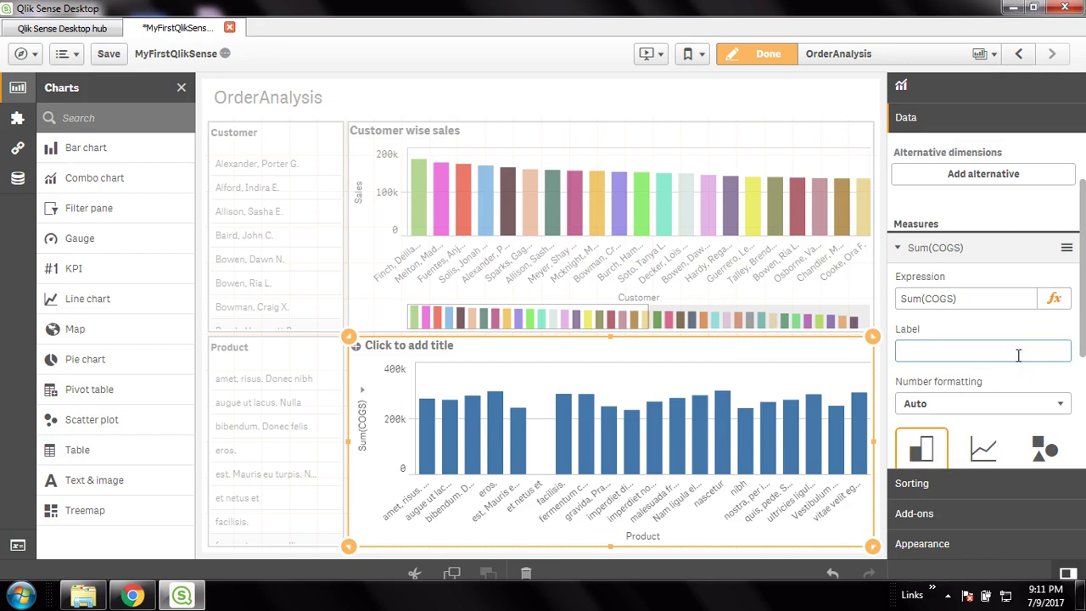
{"action": "left_click", "coordinate": [986, 386]}
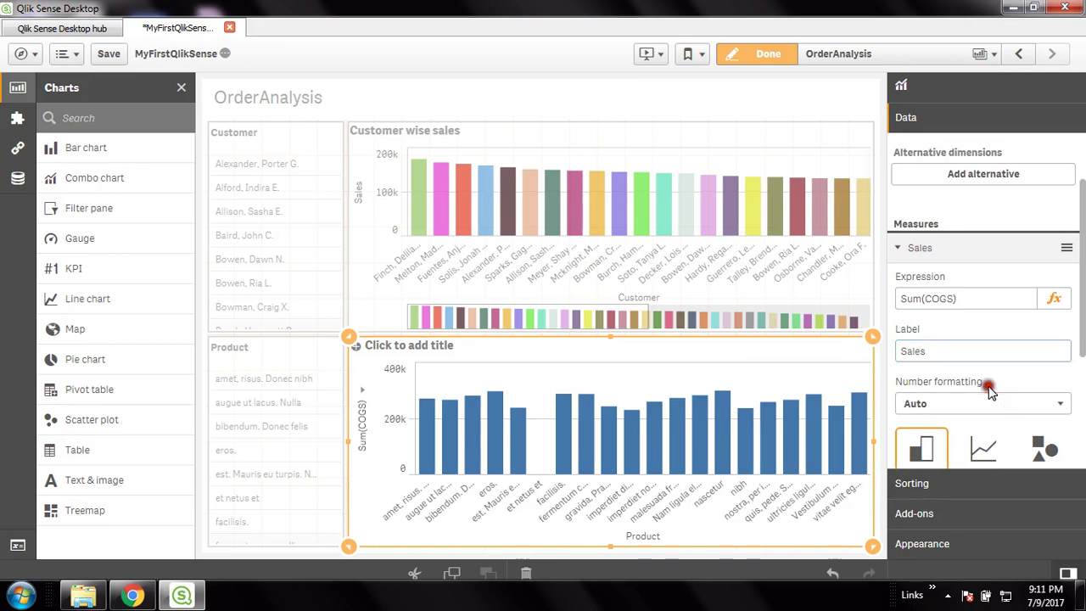
{"action": "scroll", "coordinate": [1076, 363], "scroll_direction": "down", "scroll_amount": 1}
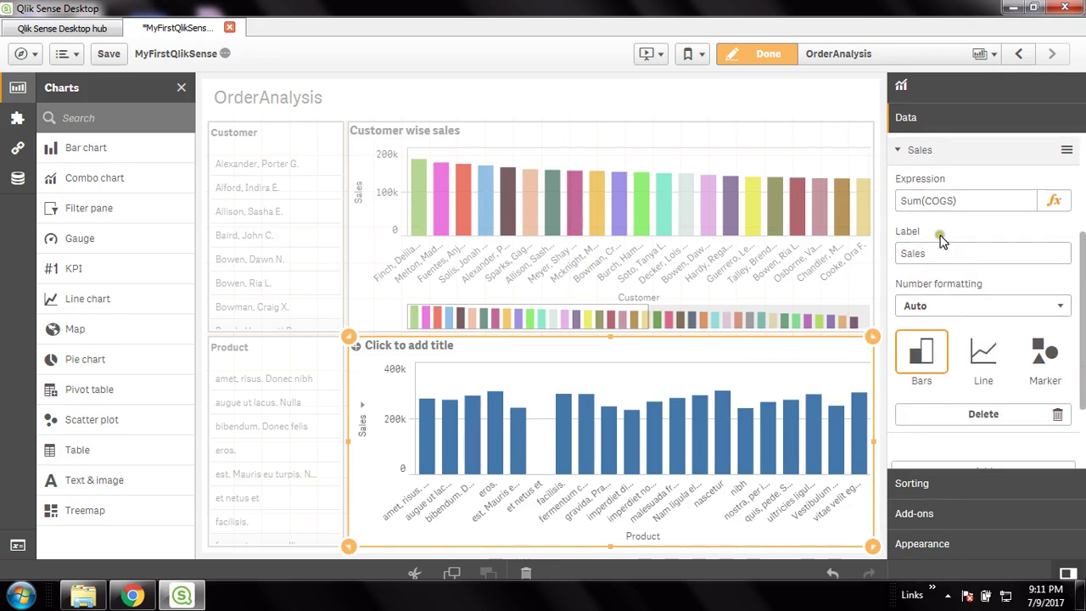
{"action": "left_click", "coordinate": [916, 346]}
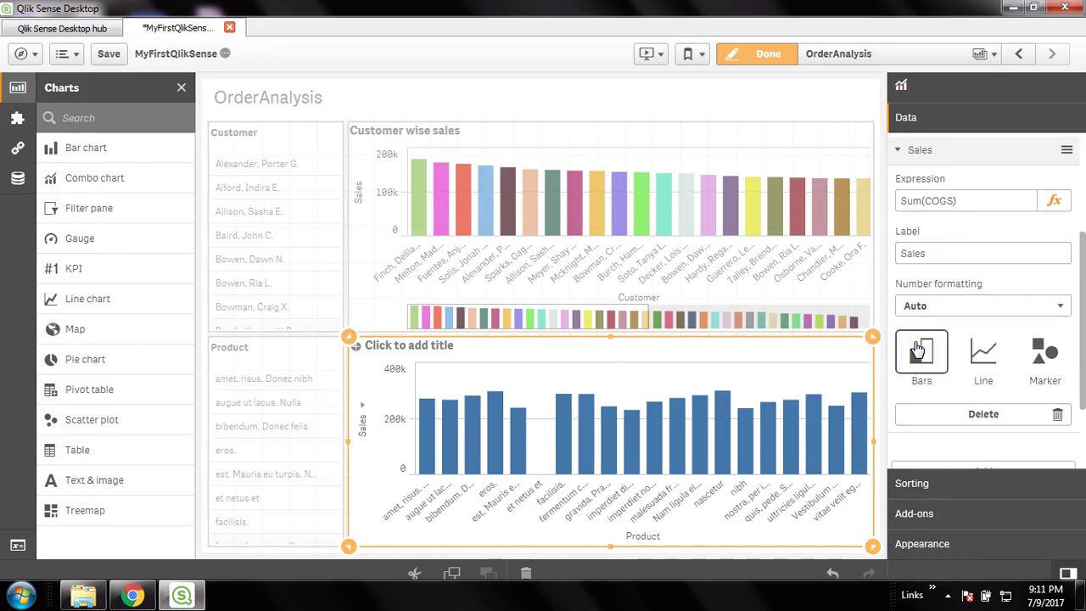
Step: Label the alternative measure Sum(Revenue) as Revenue and display it as a line
{"action": "scroll", "coordinate": [1080, 358], "scroll_direction": "down", "scroll_amount": 1}
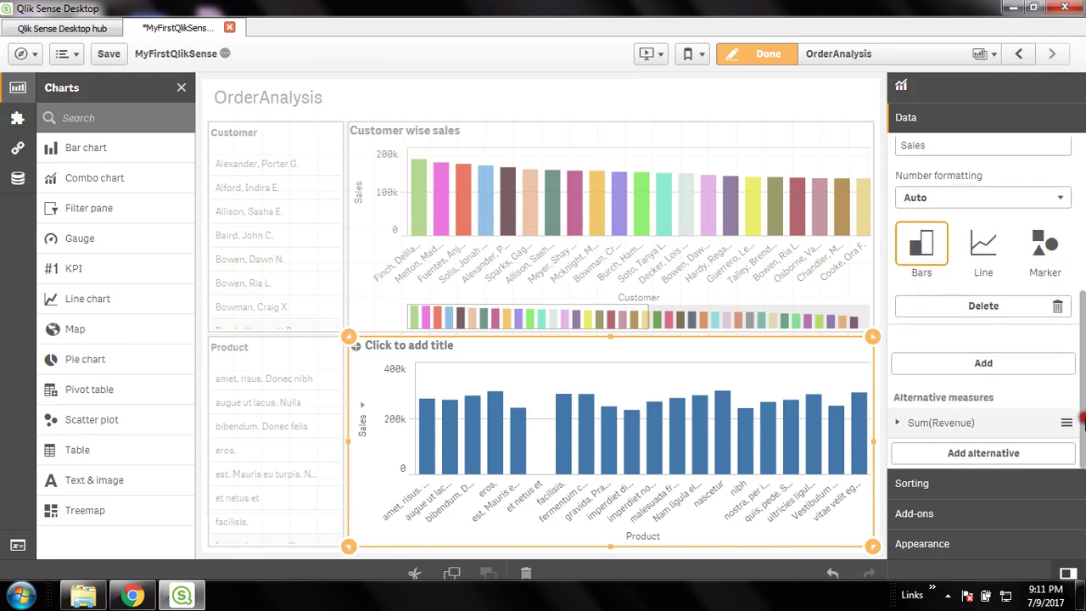
{"action": "left_click", "coordinate": [900, 422]}
{"action": "scroll", "coordinate": [1083, 322], "scroll_direction": "down", "scroll_amount": 1}
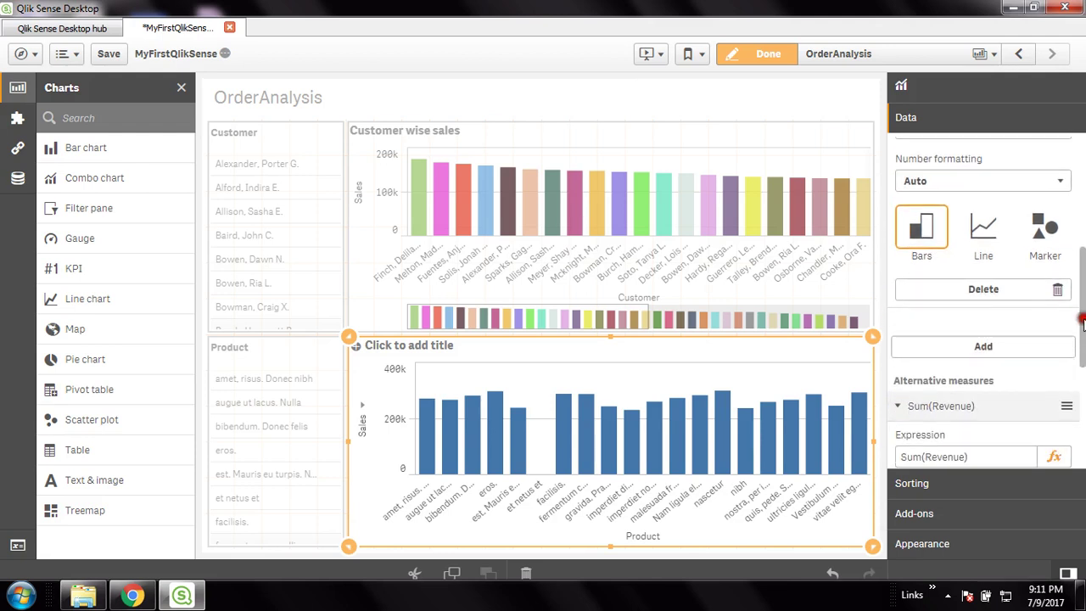
{"action": "left_click_drag", "start_coordinate": [1083, 320], "coordinate": [1083, 399]}
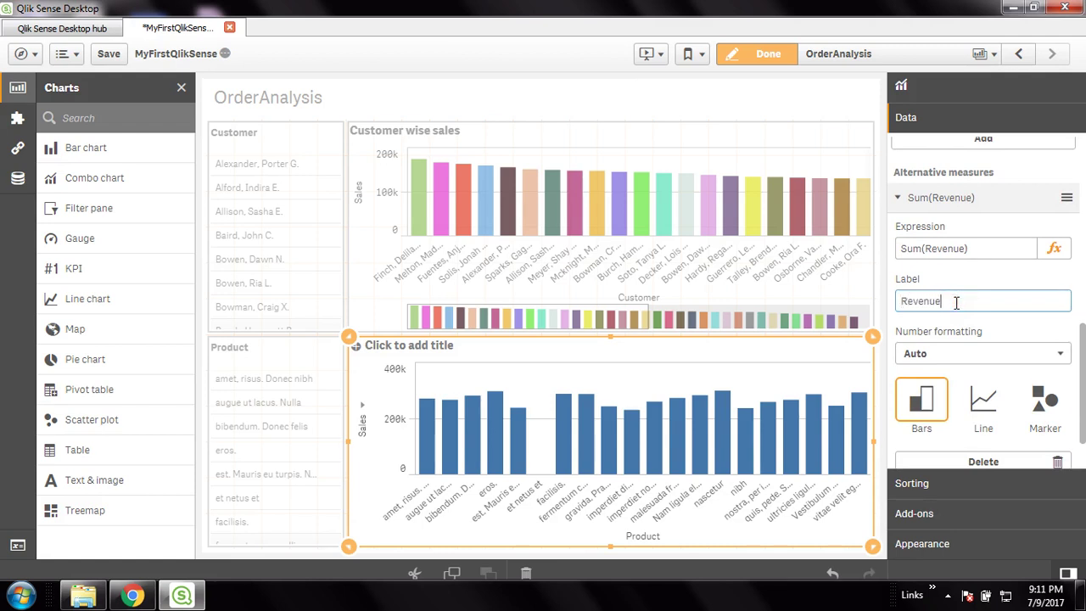
{"action": "left_click", "coordinate": [972, 324]}
{"action": "left_click", "coordinate": [977, 397]}
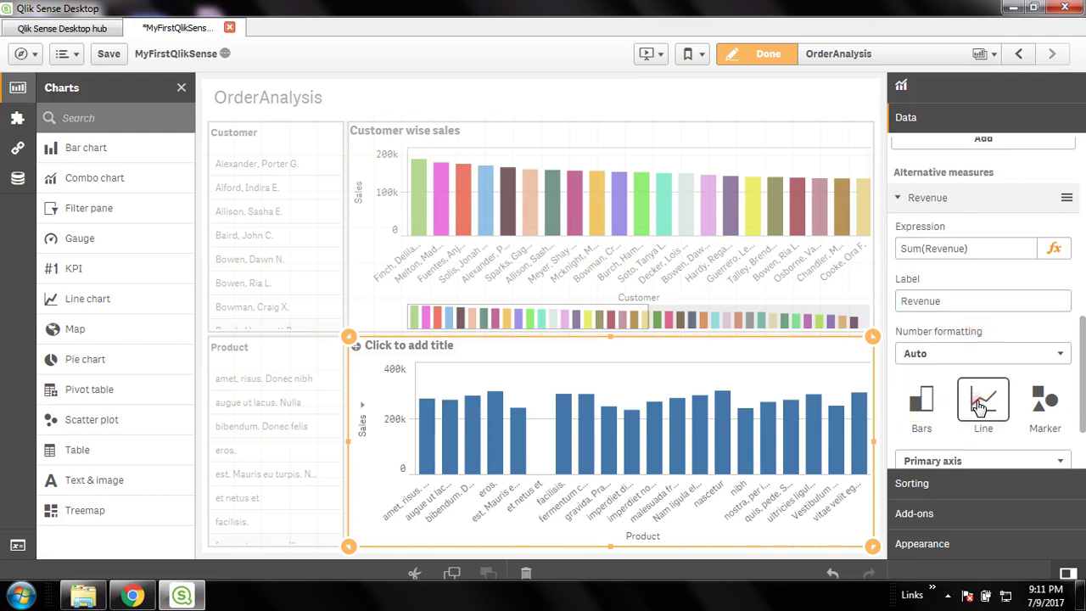
{"action": "left_click_drag", "start_coordinate": [1074, 360], "coordinate": [1082, 250]}
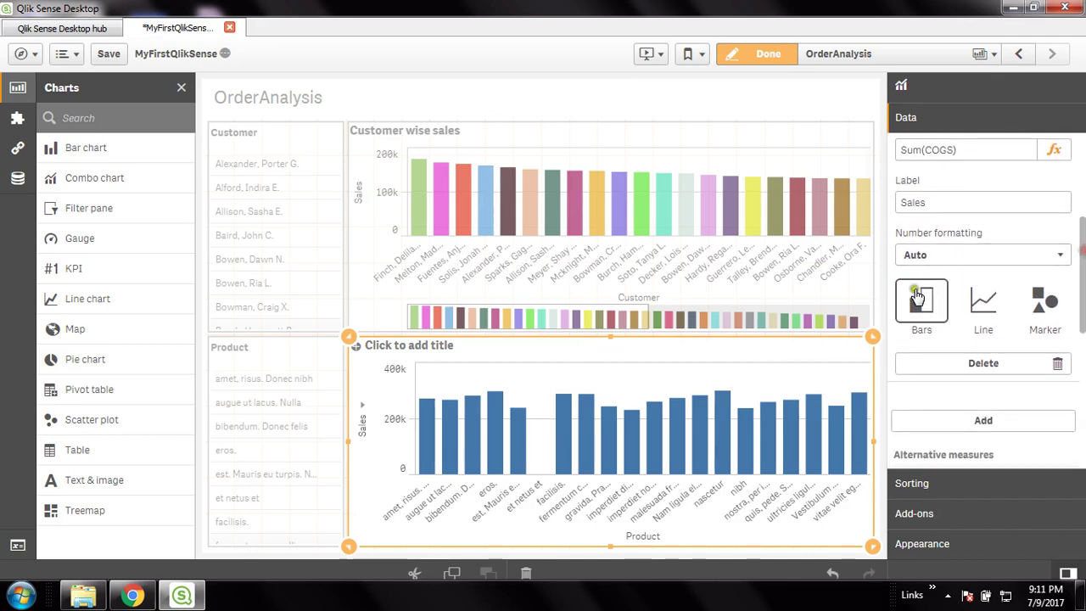
{"action": "left_click", "coordinate": [1060, 257]}
{"action": "left_click", "coordinate": [1065, 231]}
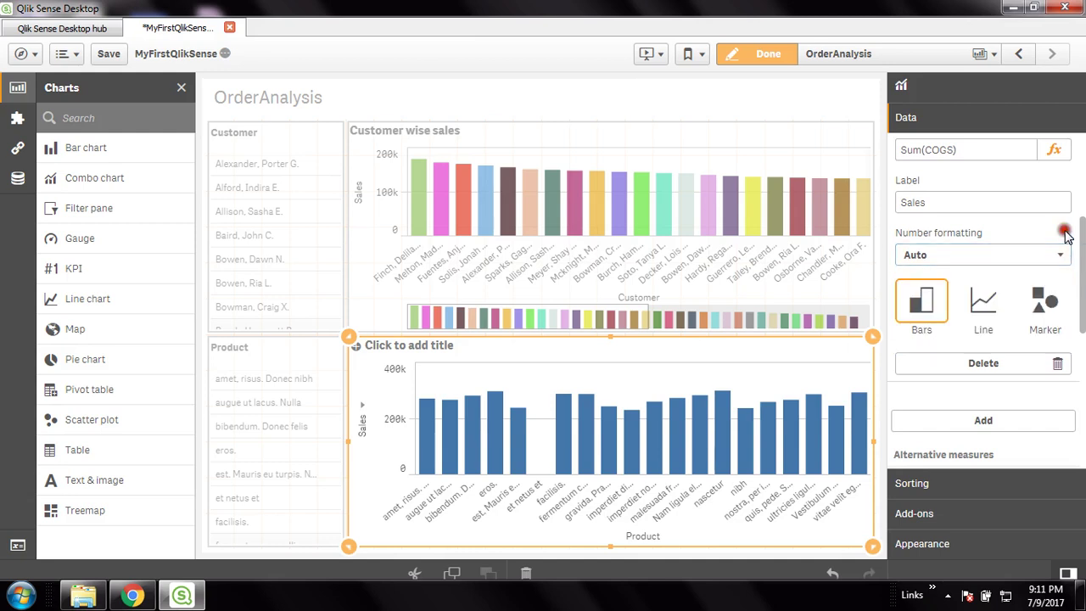
Step: Assign the alternative Revenue line measure to the secondary axis
{"action": "left_click_drag", "start_coordinate": [1082, 253], "coordinate": [1082, 386]}
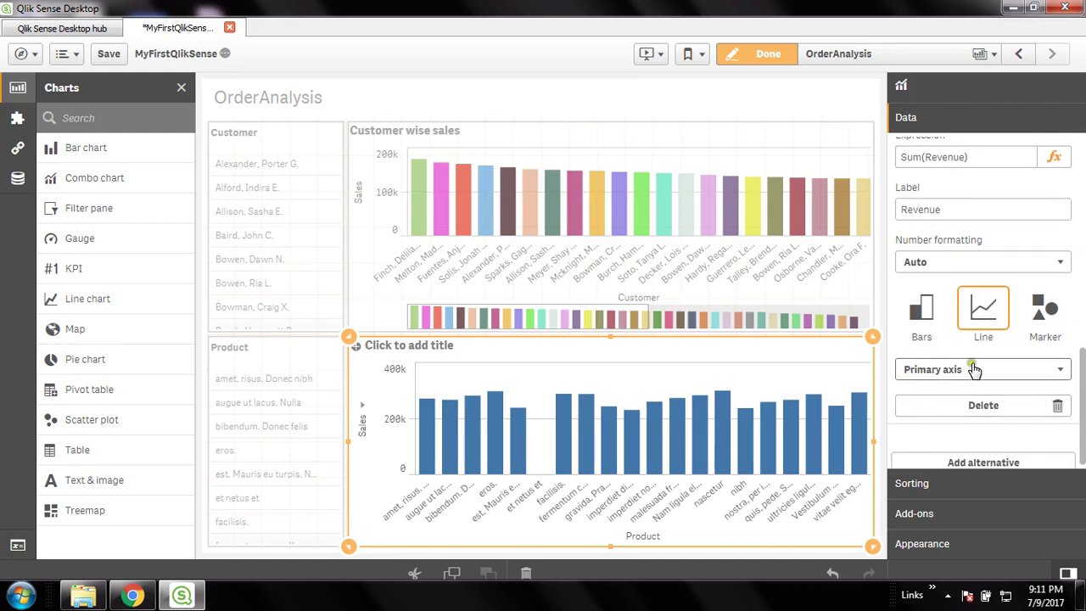
{"action": "left_click", "coordinate": [1060, 372]}
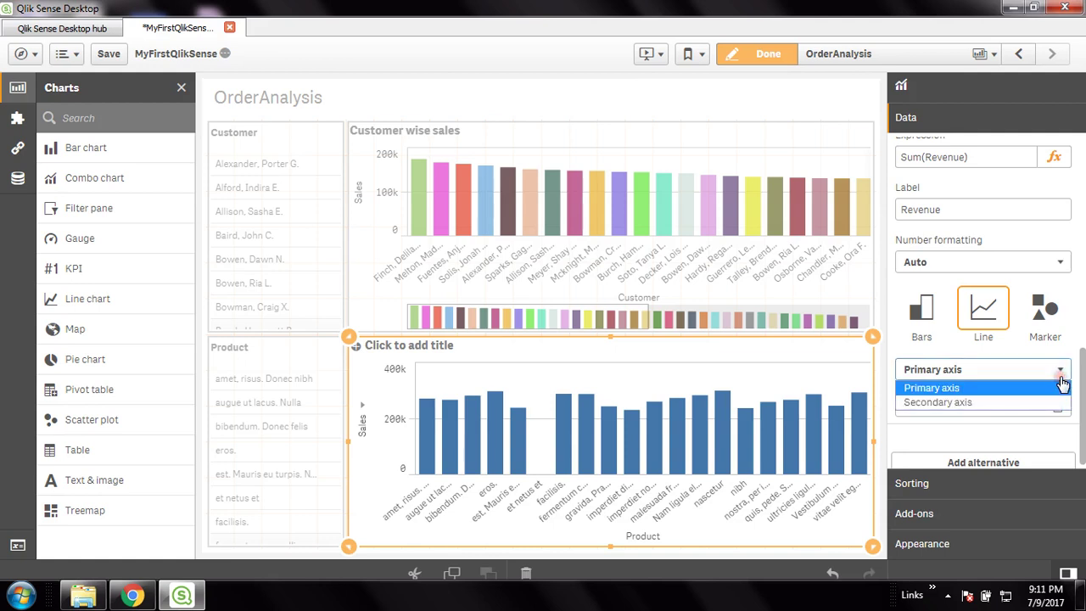
{"action": "left_click", "coordinate": [999, 402]}
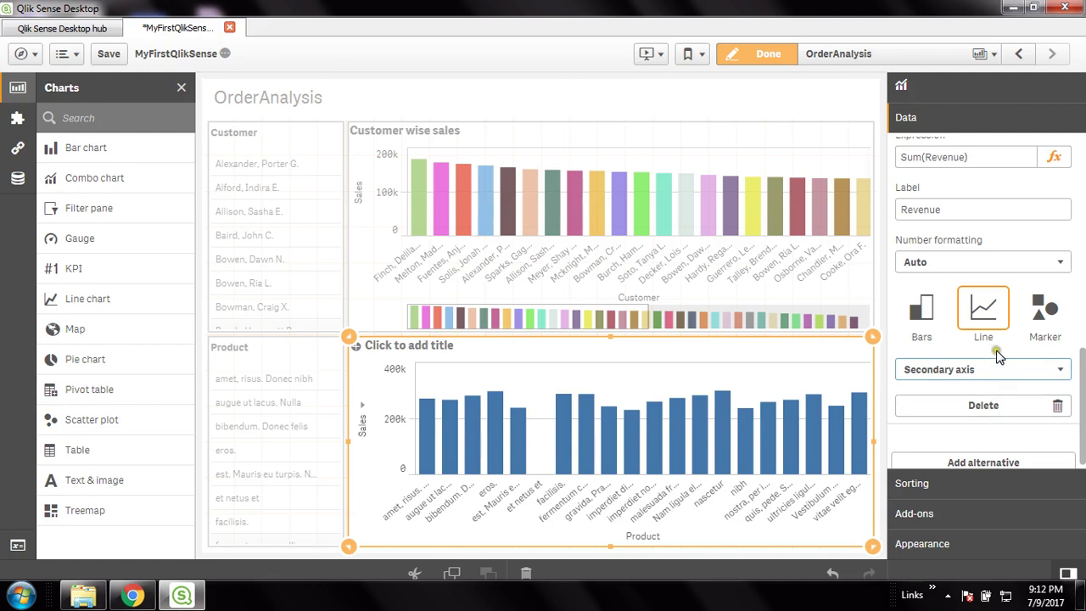
Step: Try displaying the combo chart's Sales measure as a line and its alternative Revenue measure as bars
{"action": "left_click", "coordinate": [816, 390]}
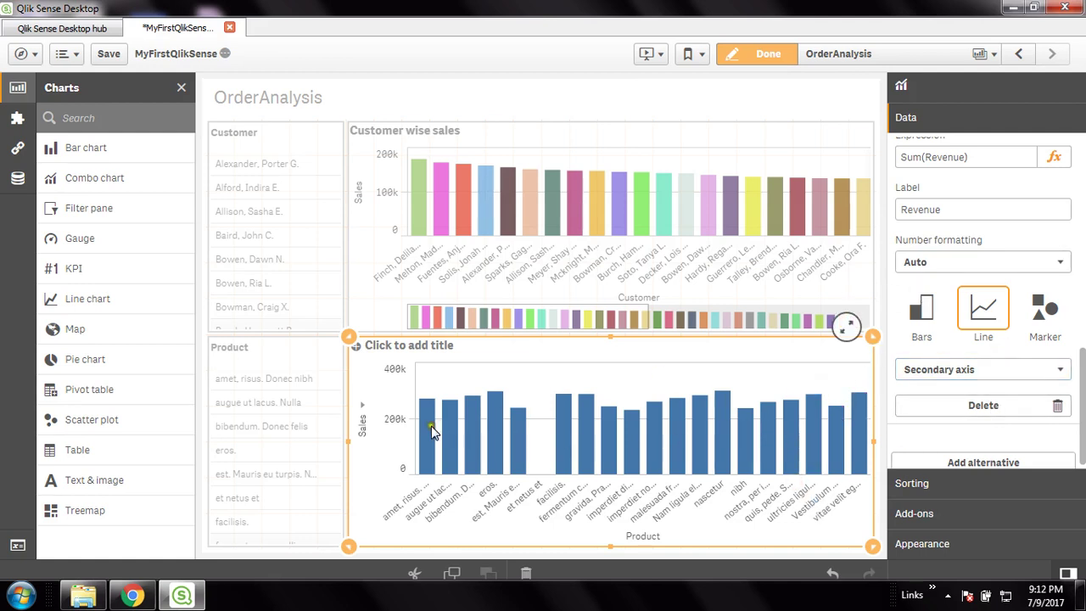
{"action": "left_click", "coordinate": [564, 500]}
{"action": "mouse_move", "coordinate": [1083, 386]}
{"action": "left_mouse_down"}
{"action": "mouse_move", "coordinate": [1083, 433]}
{"action": "mouse_move", "coordinate": [1060, 340]}
{"action": "mouse_move", "coordinate": [1003, 276]}
{"action": "left_mouse_up"}
{"action": "scroll", "coordinate": [1003, 276], "scroll_direction": "up", "scroll_amount": 2}
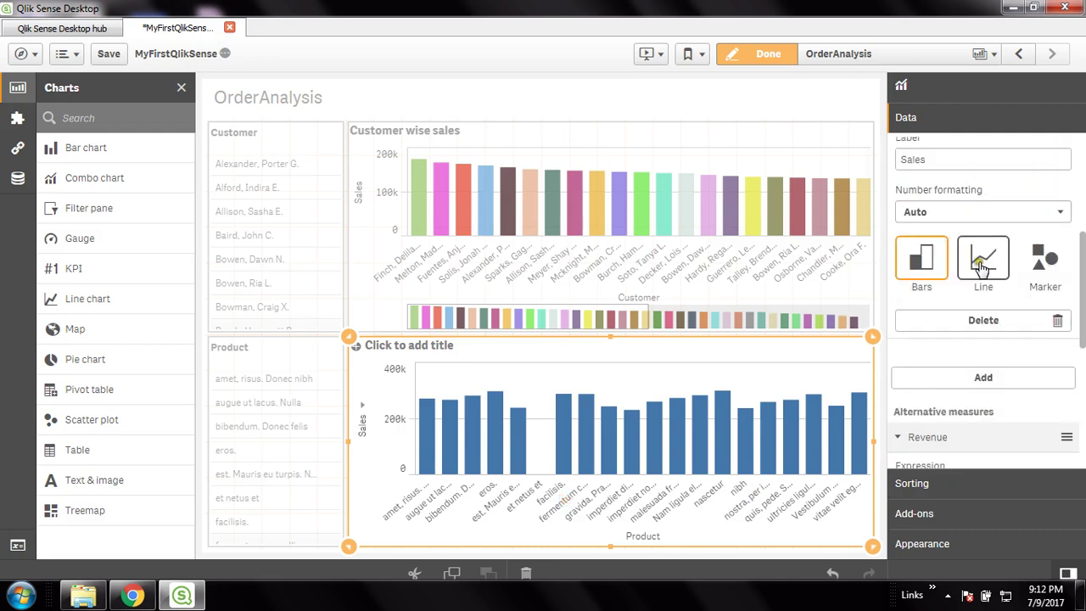
{"action": "left_click", "coordinate": [979, 259]}
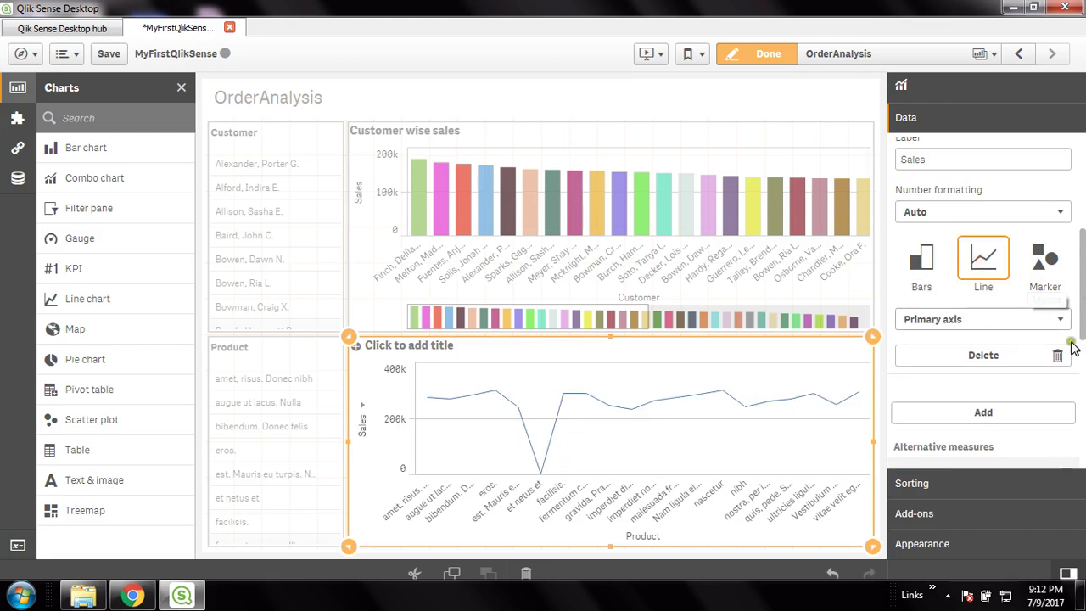
{"action": "left_click_drag", "start_coordinate": [1082, 335], "coordinate": [1083, 420]}
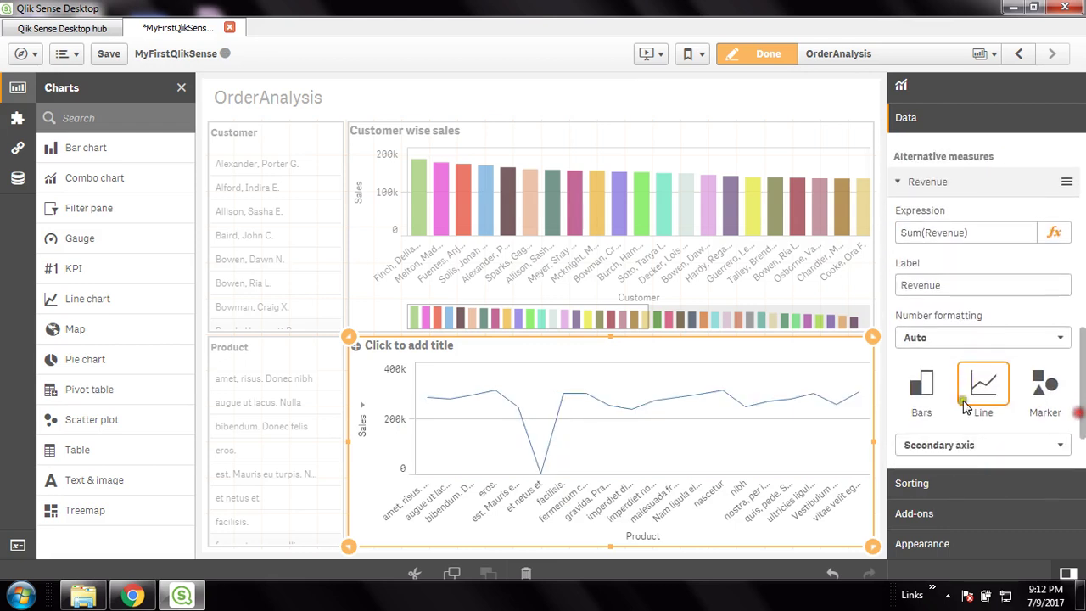
{"action": "left_click", "coordinate": [923, 389]}
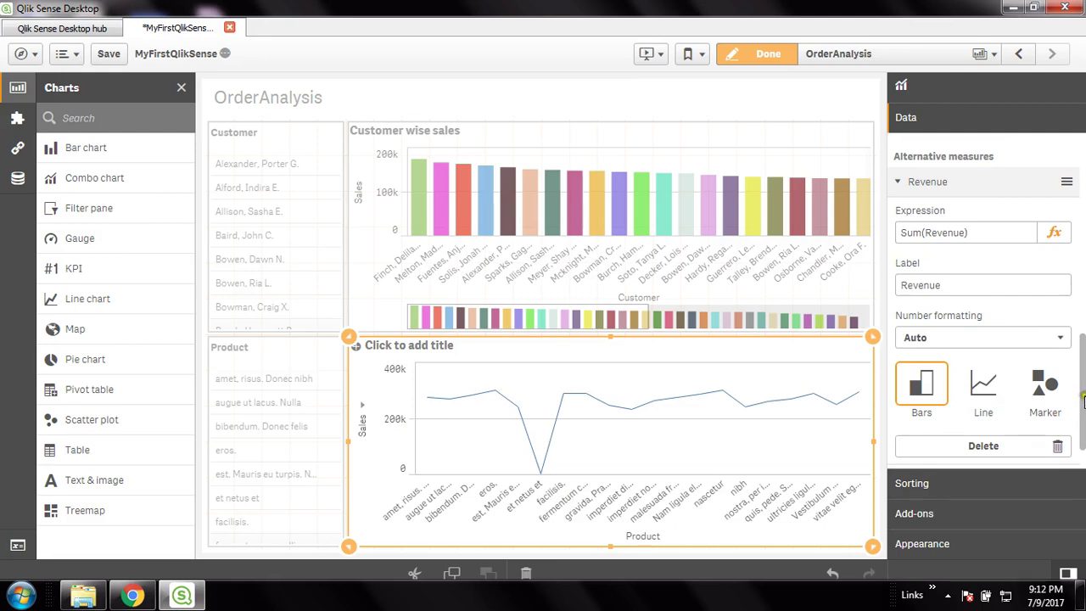
Step: Delete the alternative Revenue measure from the combo chart
{"action": "left_click_drag", "start_coordinate": [1082, 373], "coordinate": [1084, 411]}
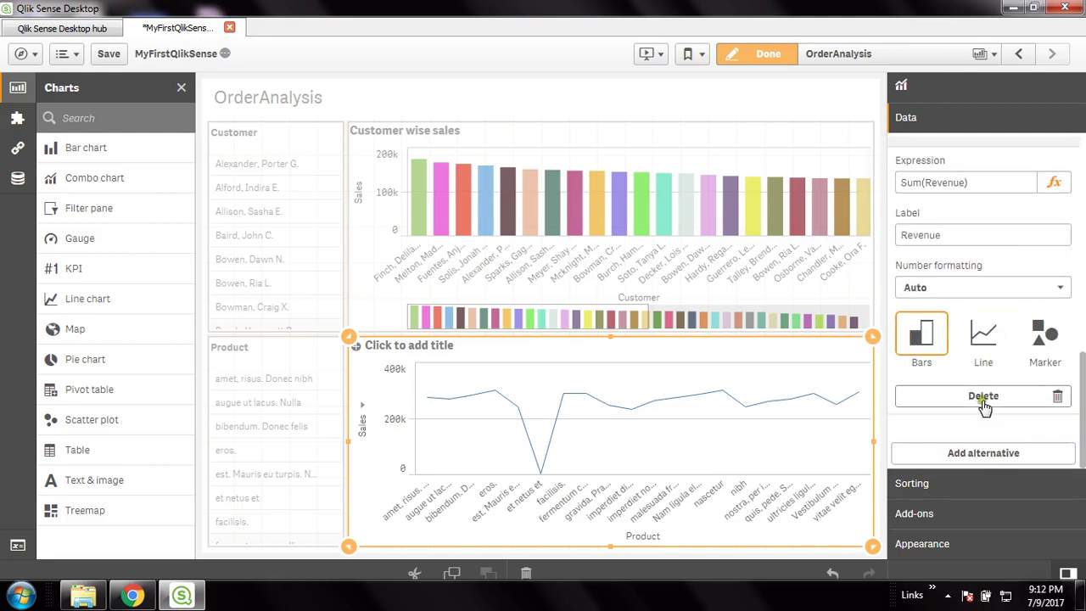
{"action": "scroll", "coordinate": [1037, 417], "scroll_direction": "up", "scroll_amount": 1}
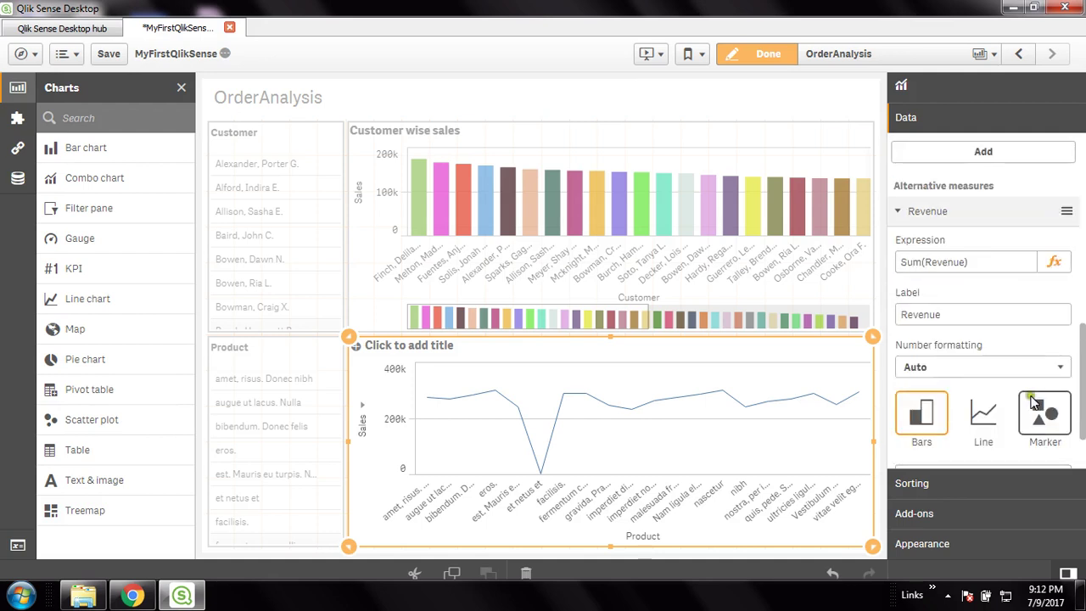
{"action": "left_click", "coordinate": [902, 211]}
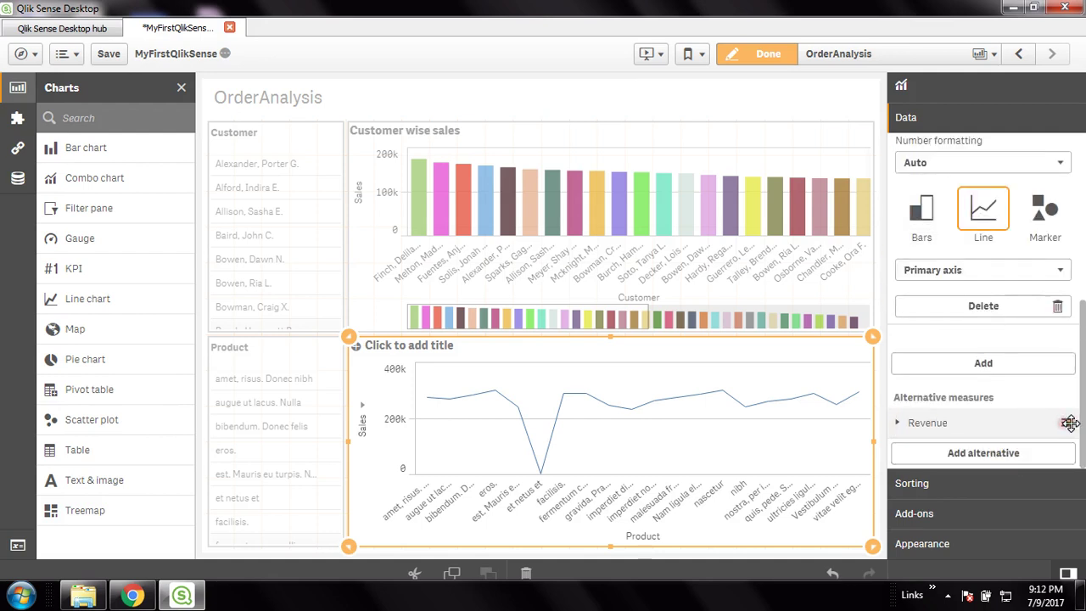
{"action": "left_click", "coordinate": [898, 423]}
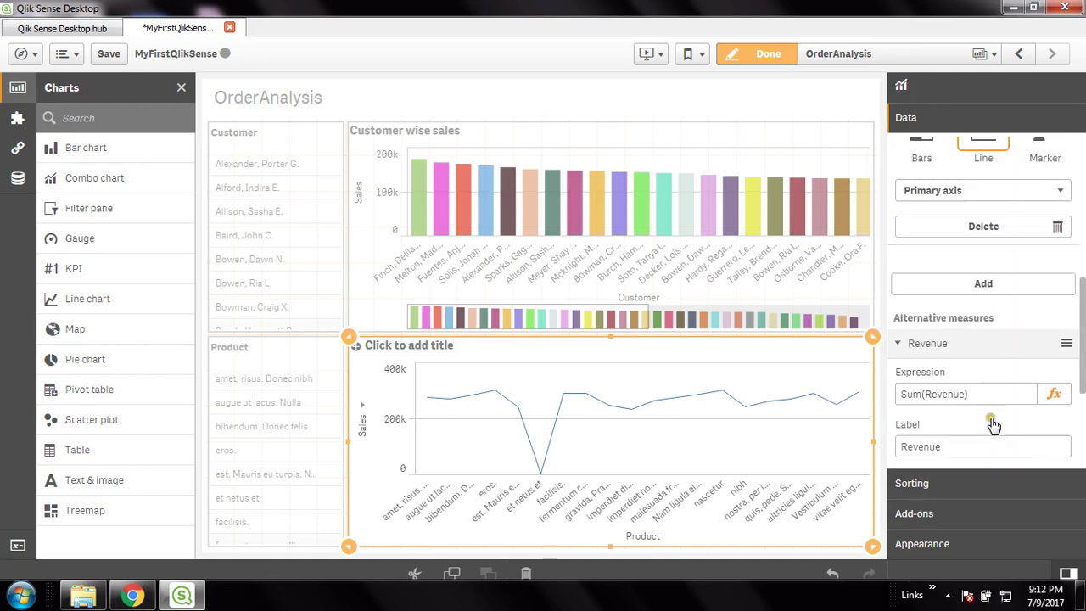
{"action": "scroll", "coordinate": [991, 432], "scroll_direction": "down", "scroll_amount": 3}
{"action": "left_click", "coordinate": [986, 443]}
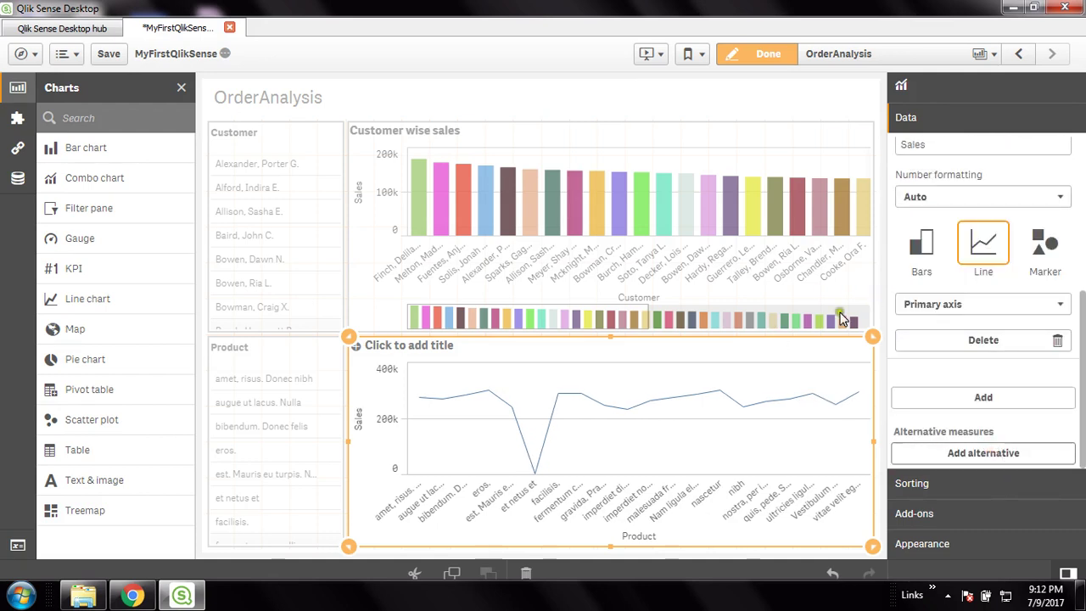
Step: Add Sum(Revenue) as a second regular measure of the combo chart
{"action": "scroll", "coordinate": [997, 282], "scroll_direction": "up", "scroll_amount": 3}
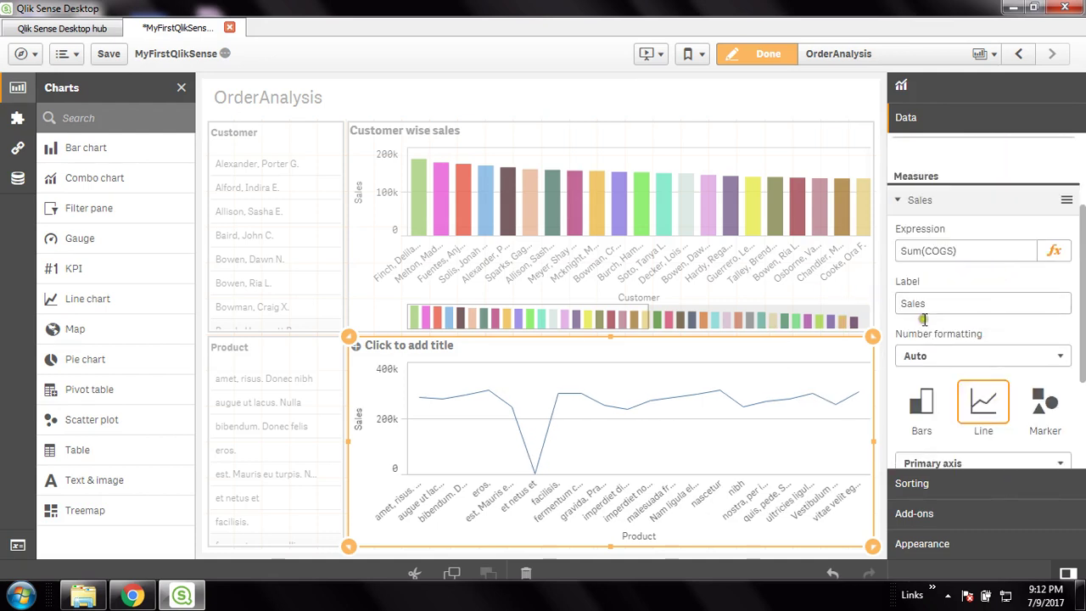
{"action": "left_click", "coordinate": [895, 201]}
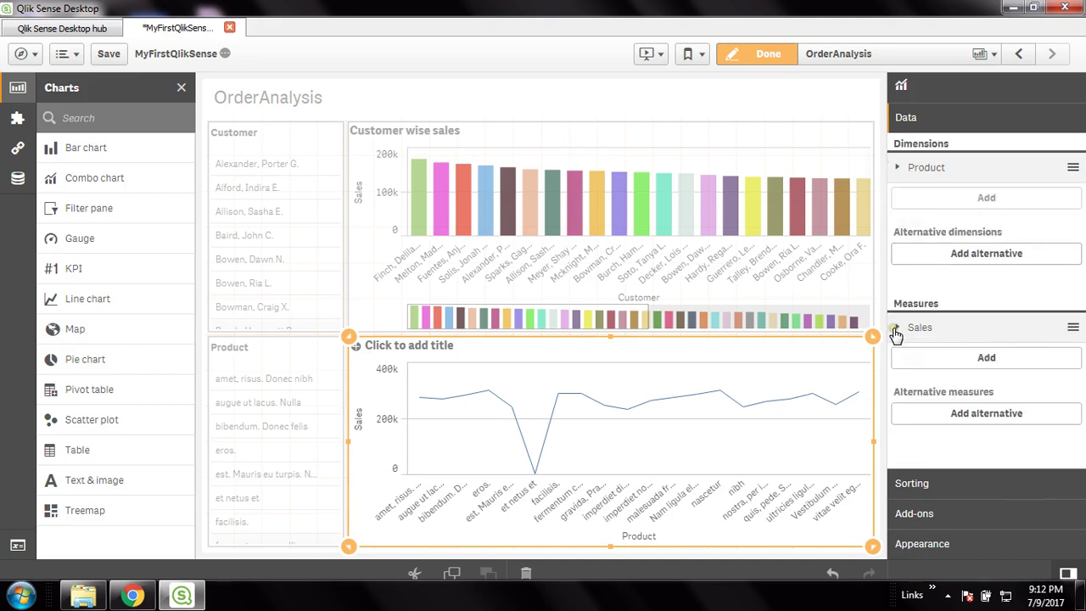
{"action": "left_click", "coordinate": [986, 360]}
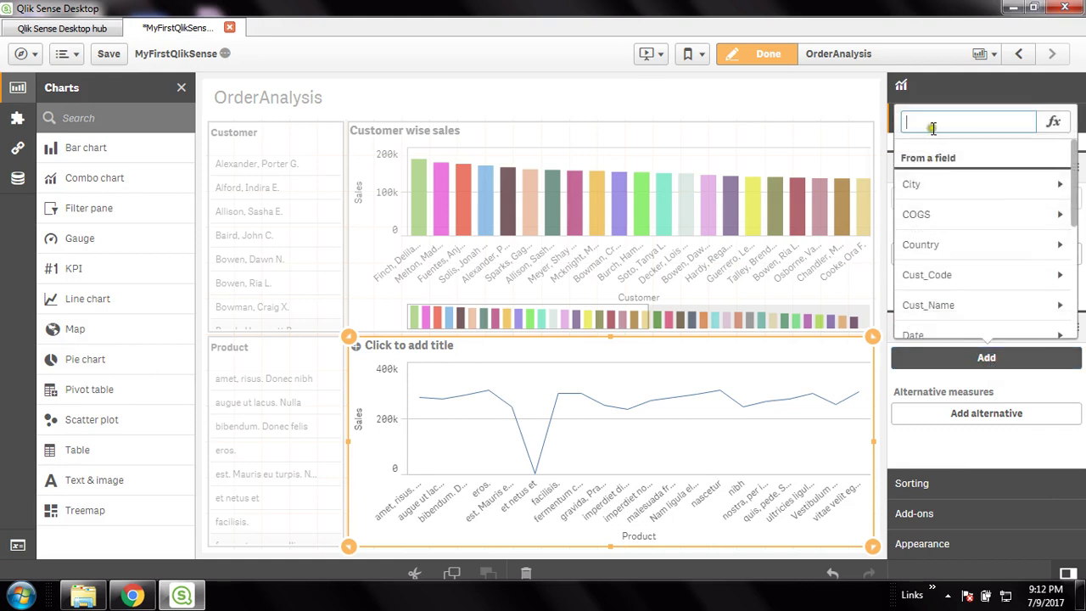
{"action": "left_click", "coordinate": [949, 120]}
{"action": "type", "text": "reve"}
{"action": "left_click", "coordinate": [958, 185]}
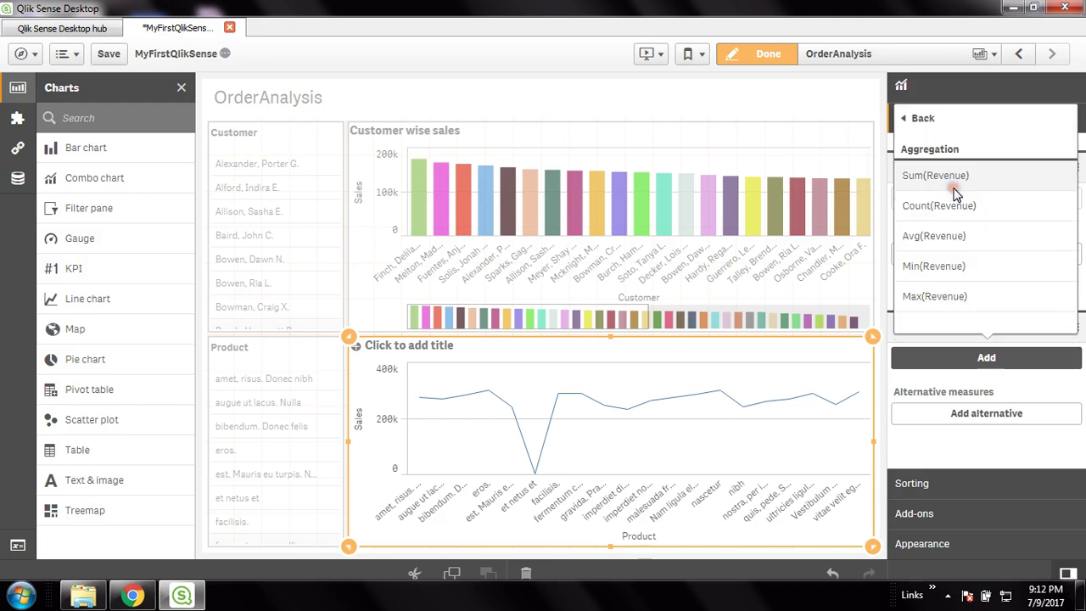
{"action": "left_click", "coordinate": [918, 176]}
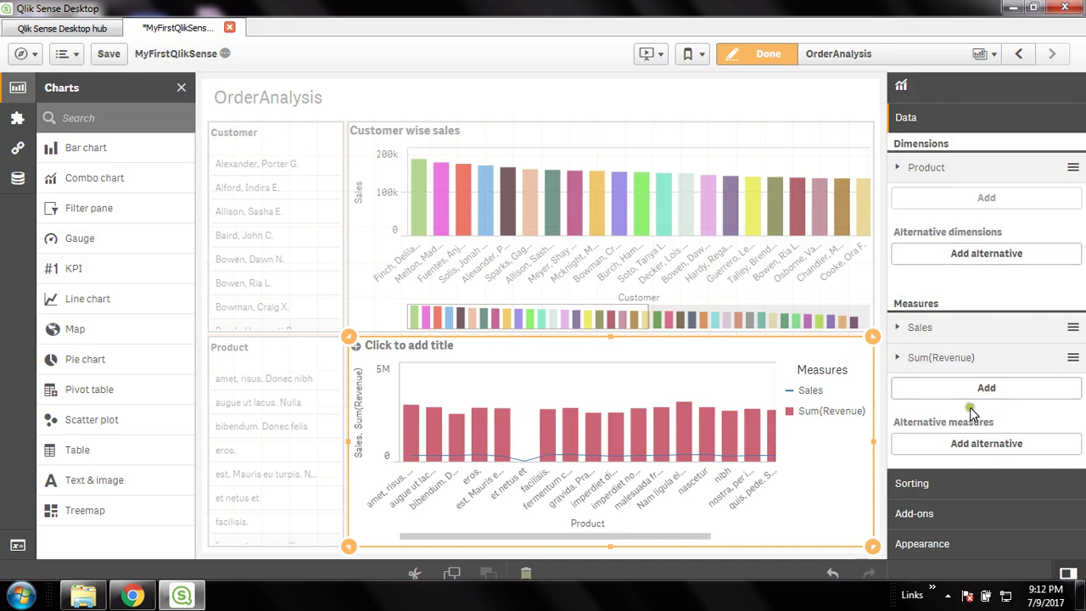
Step: Label the new Sum(Revenue) measure as Revenue and display it as a line
{"action": "left_click", "coordinate": [897, 360]}
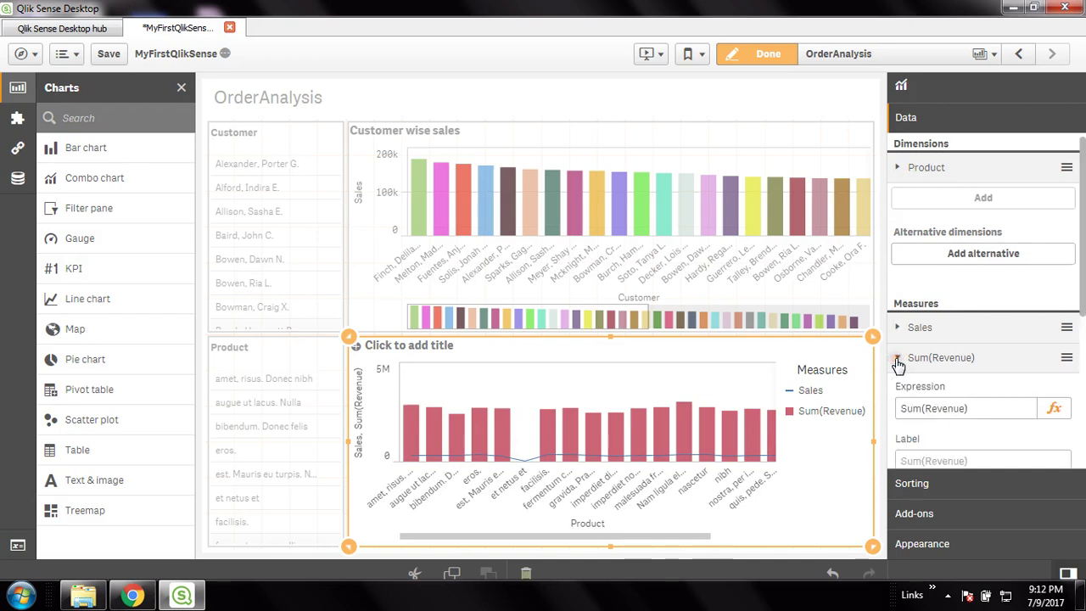
{"action": "scroll", "coordinate": [1065, 348], "scroll_direction": "down", "scroll_amount": 1}
{"action": "left_click", "coordinate": [975, 389]}
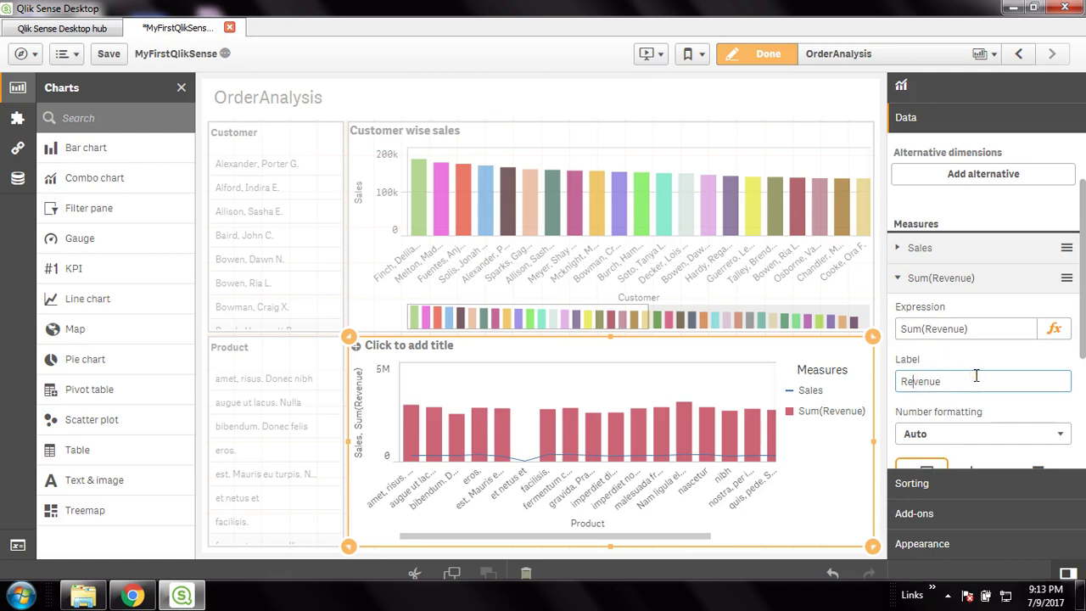
{"action": "type", "text": "Revenue"}
{"action": "left_click", "coordinate": [982, 346]}
{"action": "left_click_drag", "start_coordinate": [1084, 331], "coordinate": [1083, 339]}
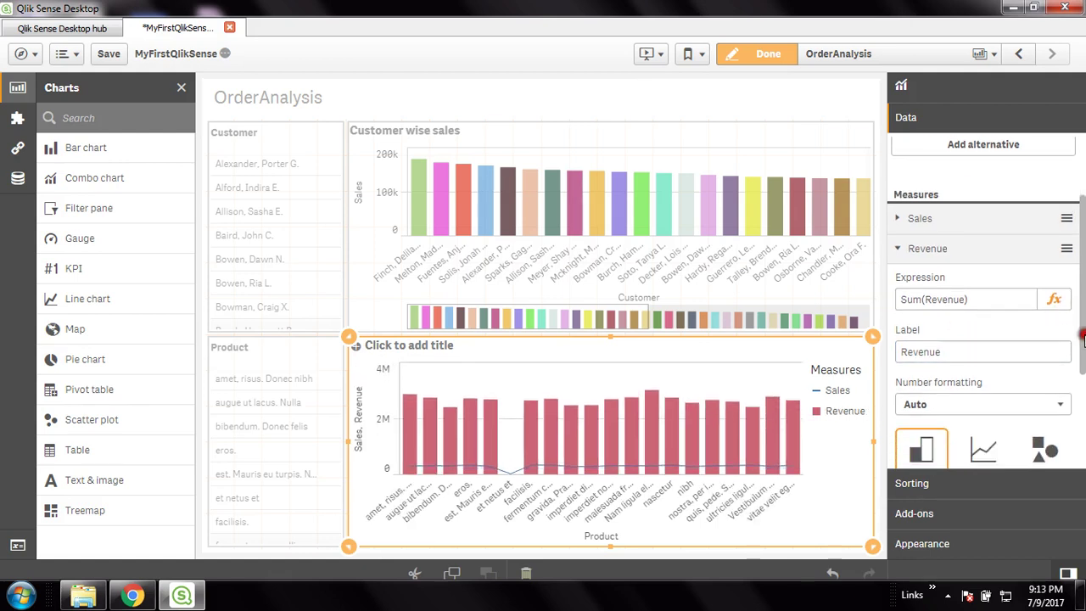
{"action": "left_click", "coordinate": [983, 450]}
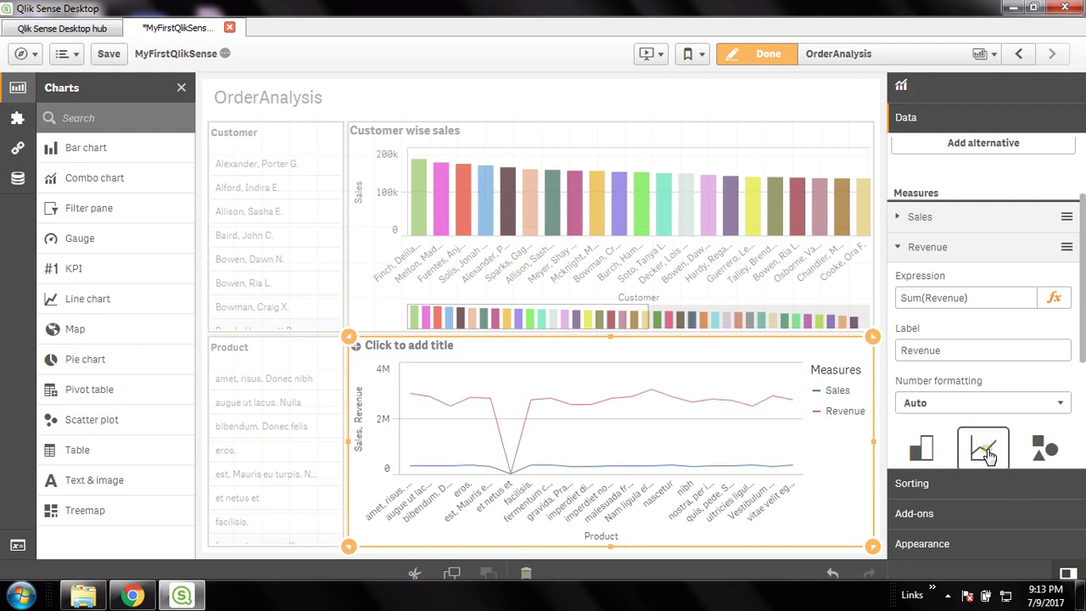
Step: Display the Sales measure as bars and assign the Revenue line to the secondary axis
{"action": "left_click", "coordinate": [898, 216]}
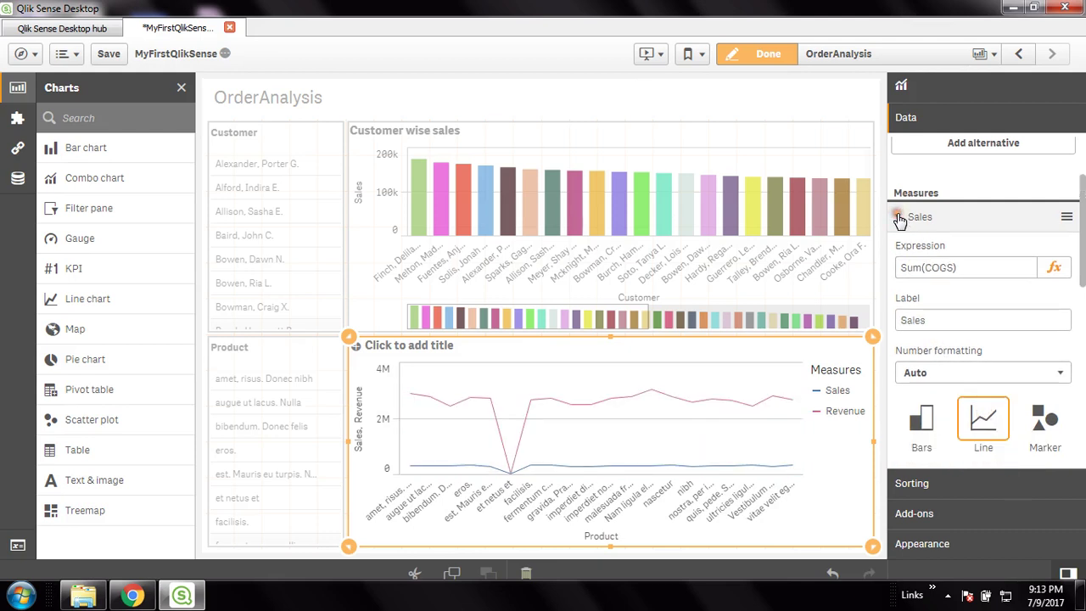
{"action": "left_click", "coordinate": [921, 418]}
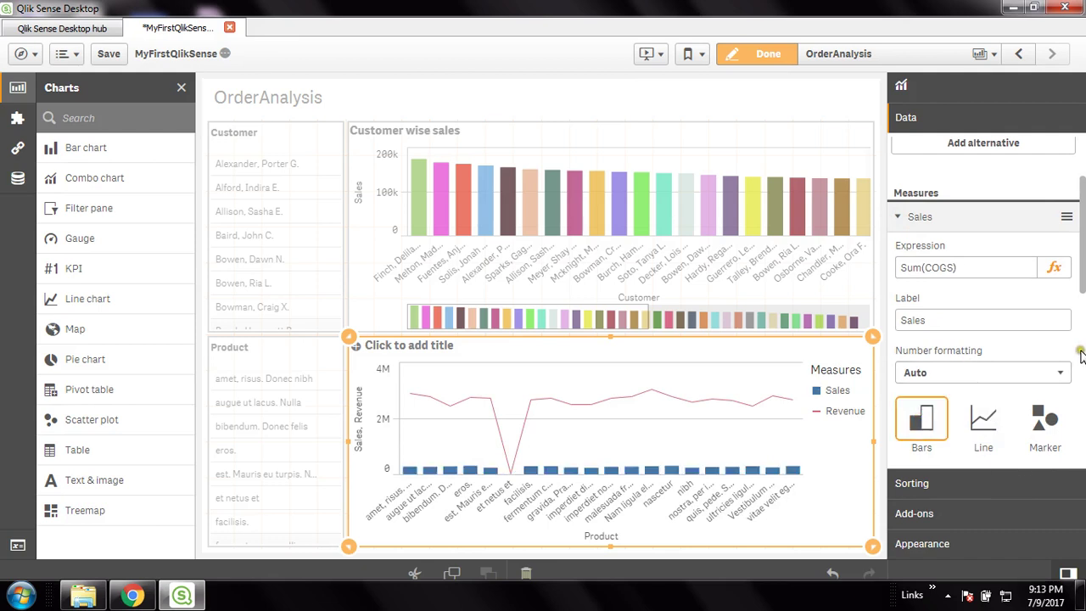
{"action": "left_click_drag", "start_coordinate": [1081, 258], "coordinate": [1082, 410]}
{"action": "left_click", "coordinate": [1052, 384]}
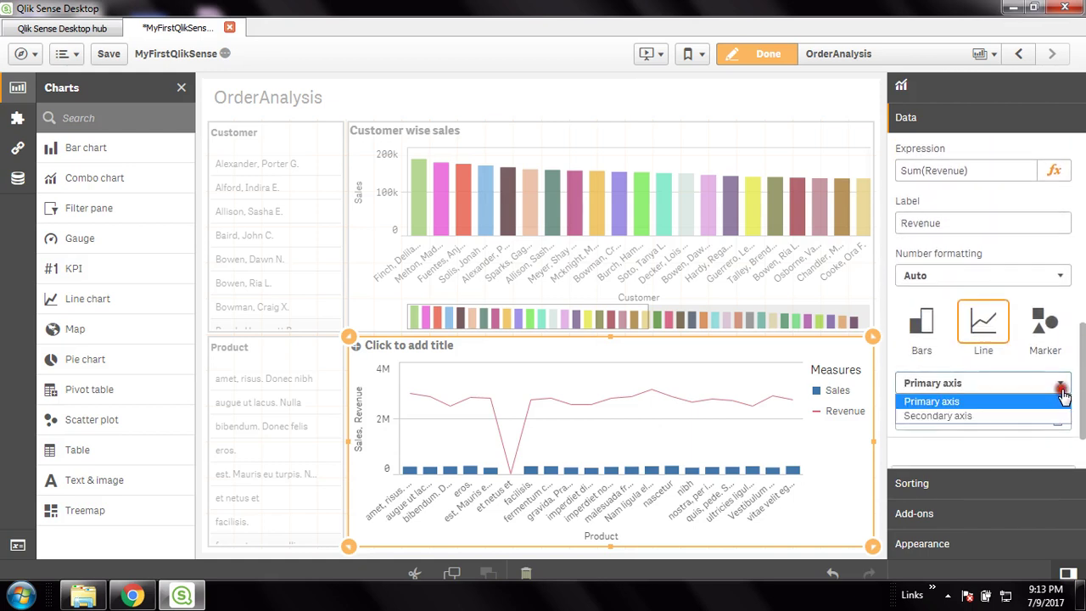
{"action": "left_click", "coordinate": [975, 416]}
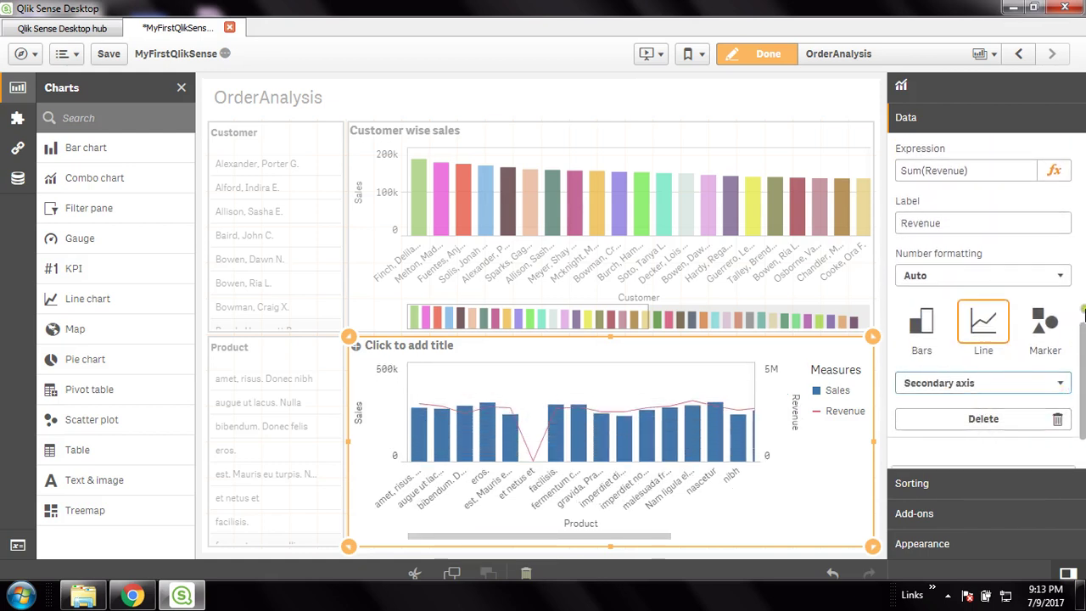
Step: Try displaying the Revenue measure as bars, and switch it back to a line
{"action": "left_click", "coordinate": [1083, 356]}
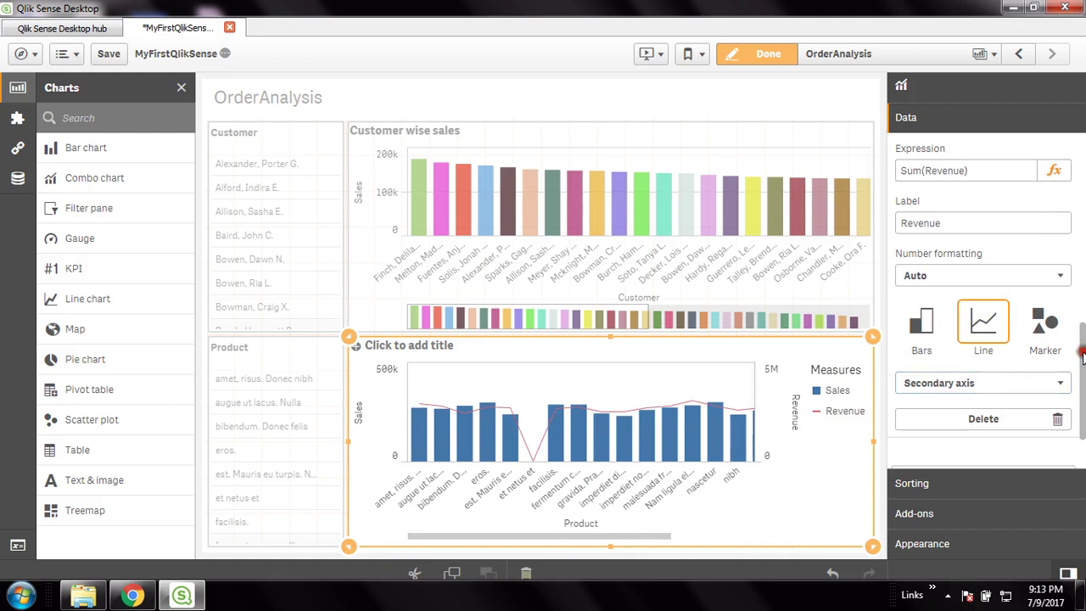
{"action": "left_click_drag", "start_coordinate": [1083, 356], "coordinate": [1083, 197]}
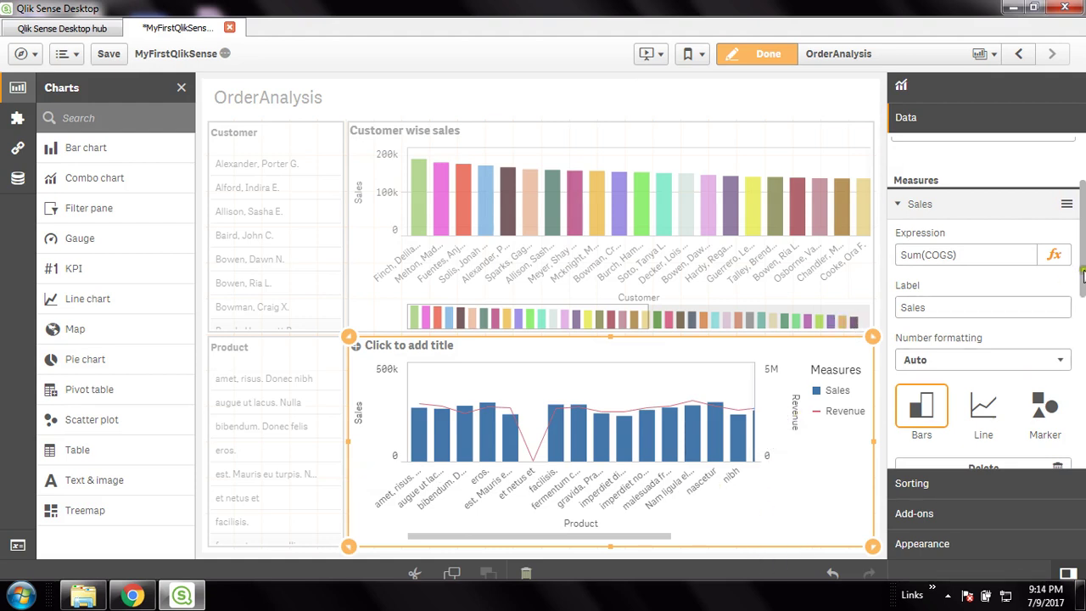
{"action": "left_click_drag", "start_coordinate": [1082, 273], "coordinate": [1083, 399]}
{"action": "left_click", "coordinate": [920, 377]}
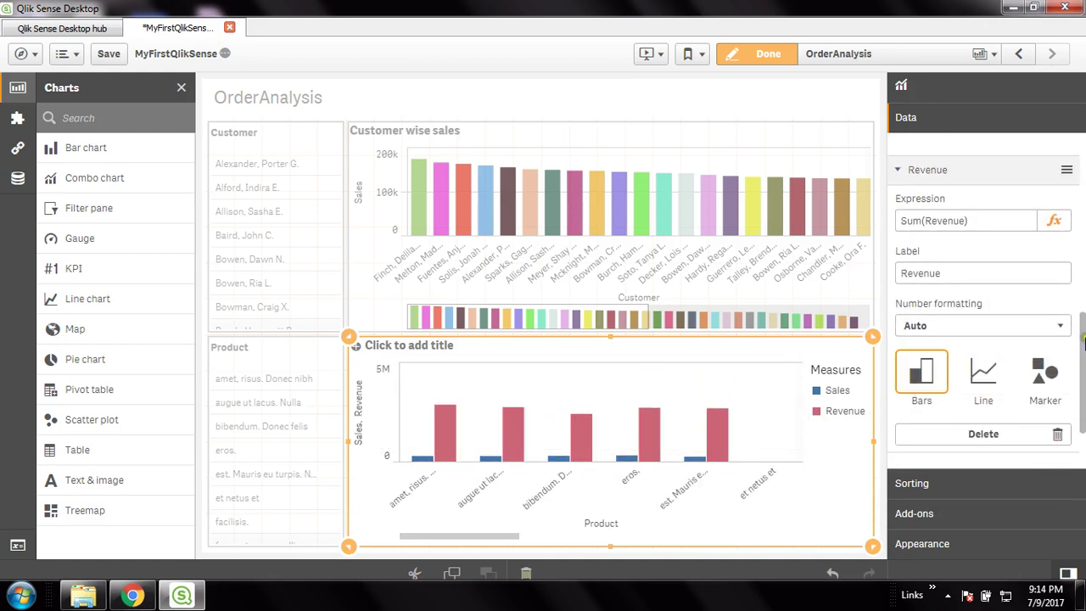
{"action": "mouse_move", "coordinate": [1082, 339]}
{"action": "left_mouse_down"}
{"action": "mouse_move", "coordinate": [1082, 381]}
{"action": "mouse_move", "coordinate": [1082, 312]}
{"action": "mouse_move", "coordinate": [1083, 350]}
{"action": "left_mouse_up"}
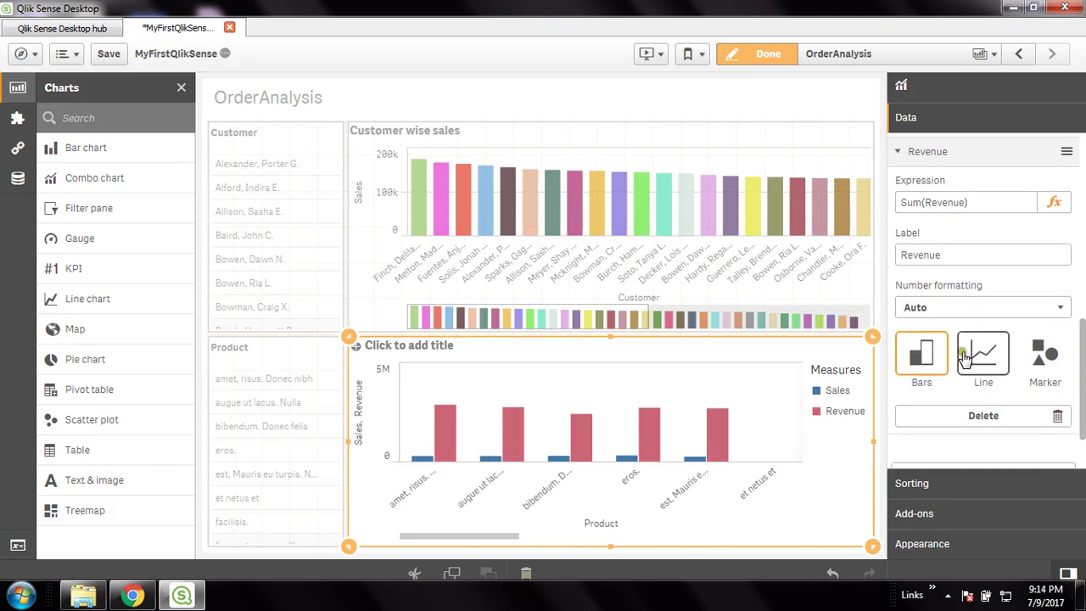
{"action": "left_click", "coordinate": [1058, 307]}
{"action": "left_click", "coordinate": [1075, 291]}
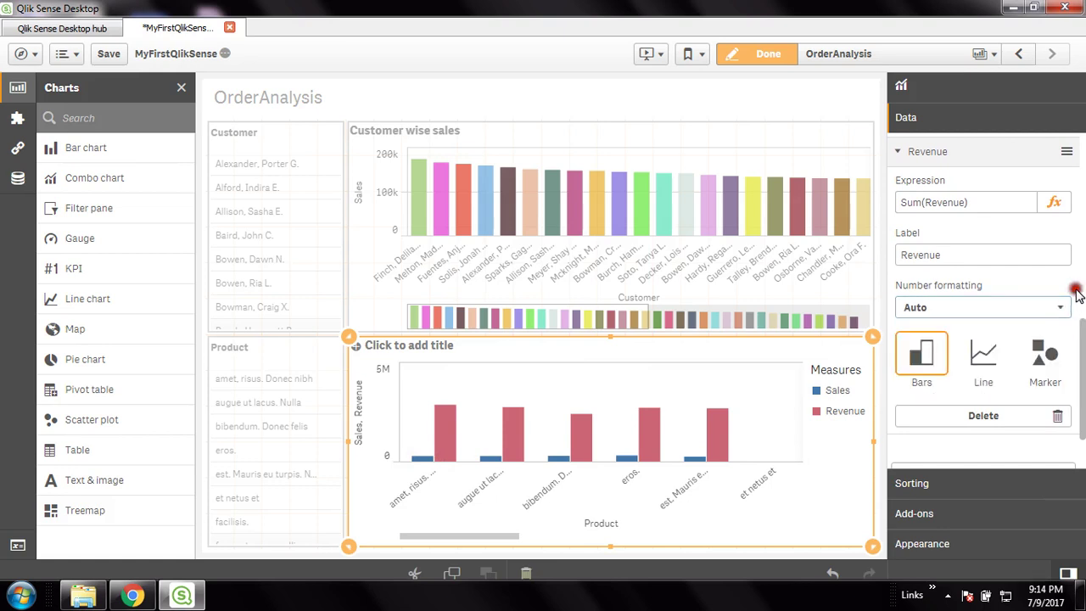
{"action": "left_click", "coordinate": [982, 356]}
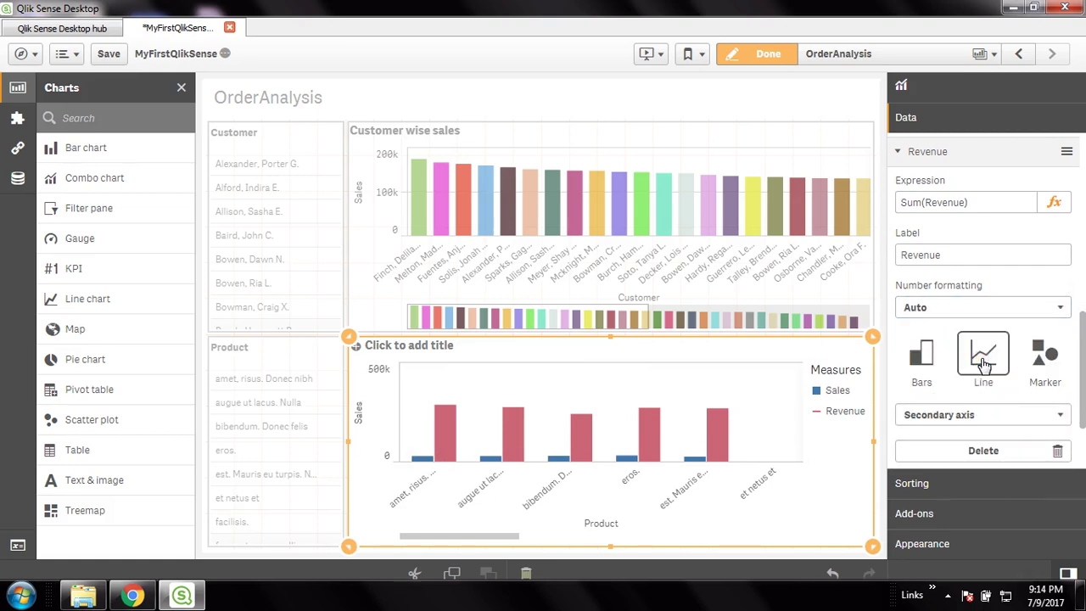
Step: Collapse the Revenue measure's settings and set the Sales measure's number formatting to Number
{"action": "left_click_drag", "start_coordinate": [1083, 380], "coordinate": [1083, 299]}
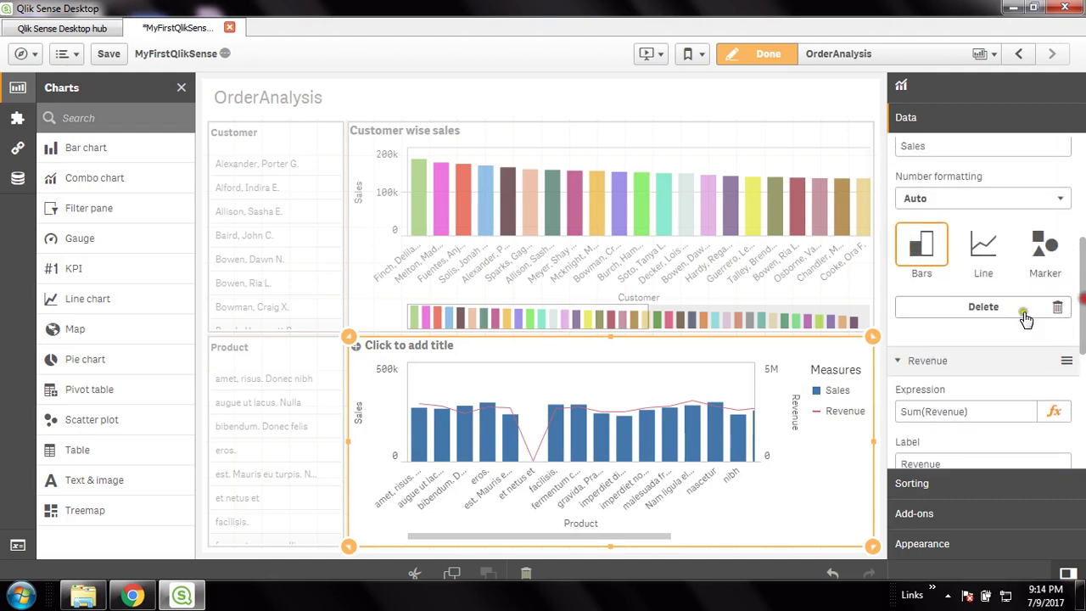
{"action": "left_click", "coordinate": [896, 363]}
{"action": "scroll", "coordinate": [895, 238], "scroll_direction": "up", "scroll_amount": 2}
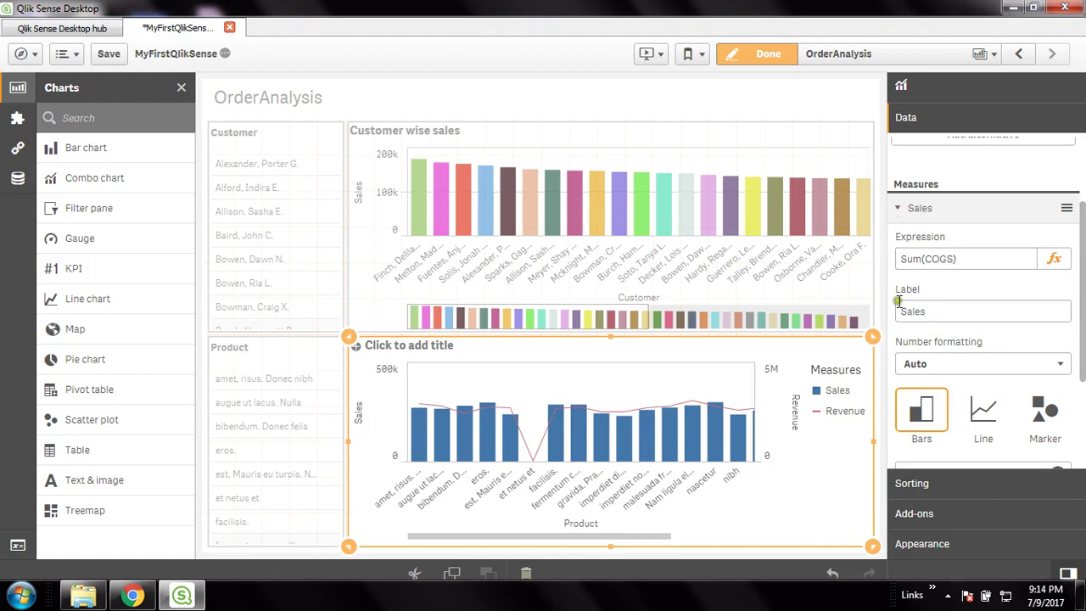
{"action": "left_click", "coordinate": [1061, 365]}
{"action": "left_click", "coordinate": [1043, 396]}
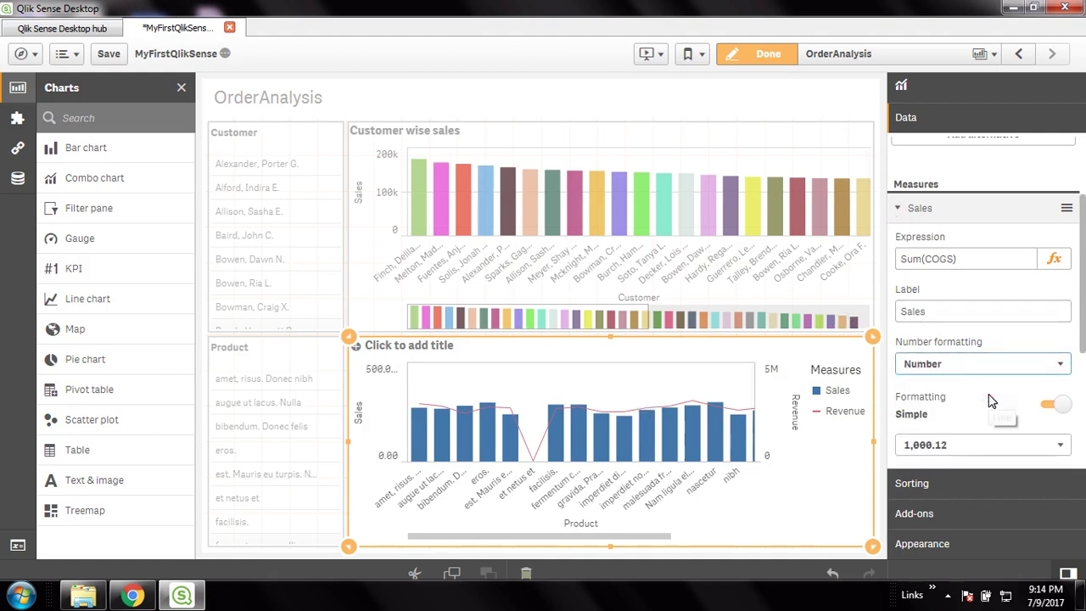
Step: Change the Sales measure's number formatting to Custom and bring up its separator and format pattern settings
{"action": "left_click", "coordinate": [1059, 365]}
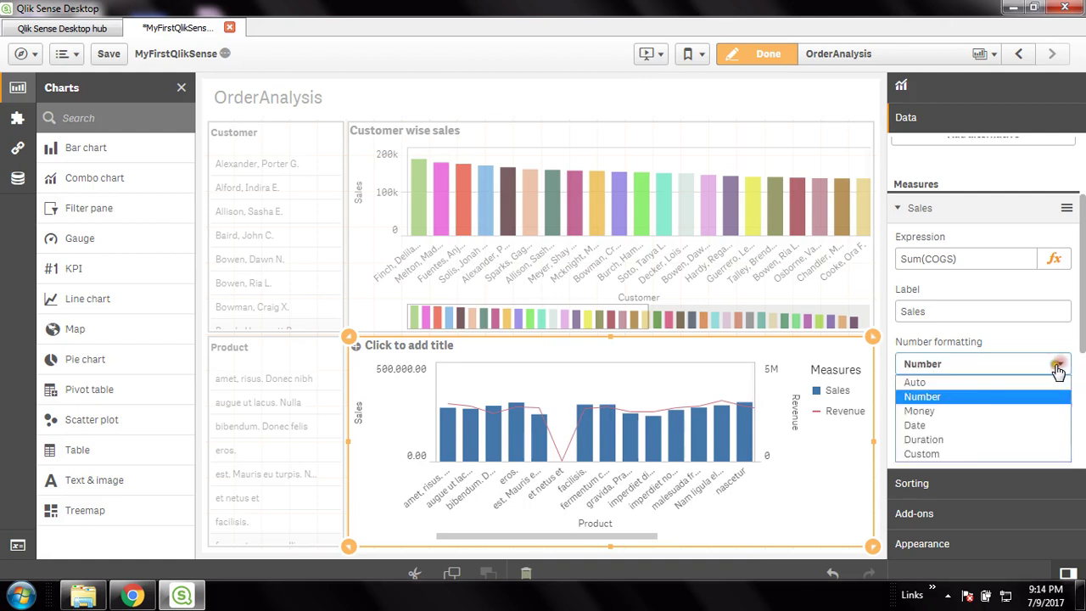
{"action": "left_click", "coordinate": [965, 454]}
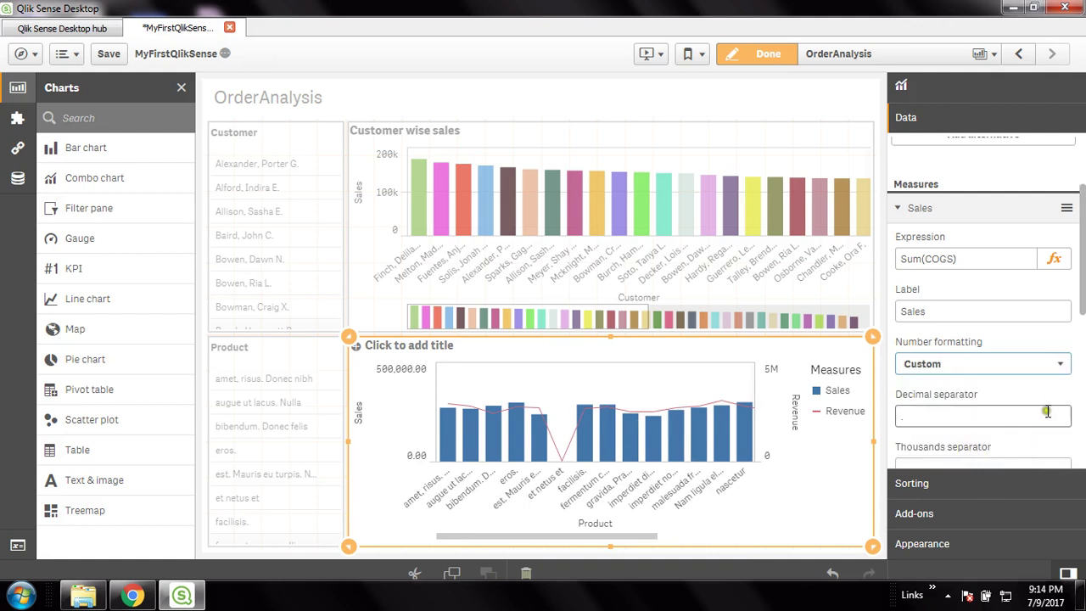
{"action": "scroll", "coordinate": [1049, 399], "scroll_direction": "down", "scroll_amount": 2}
{"action": "scroll", "coordinate": [1052, 382], "scroll_direction": "down", "scroll_amount": 2}
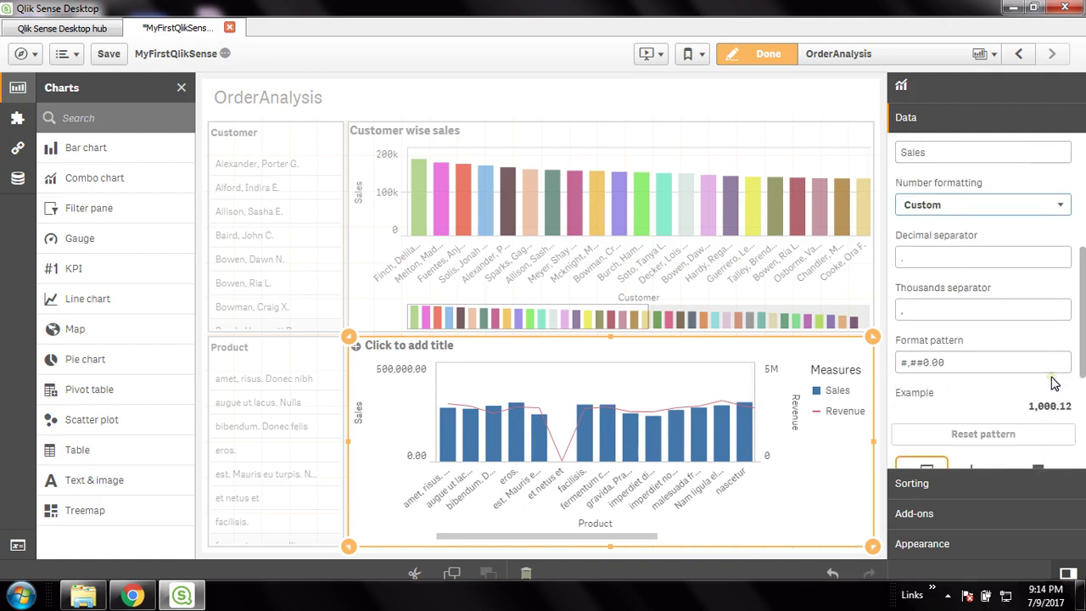
Step: Set the Sales measure's custom format pattern to #,##0
{"action": "left_click", "coordinate": [951, 361]}
{"action": "left_click", "coordinate": [966, 366]}
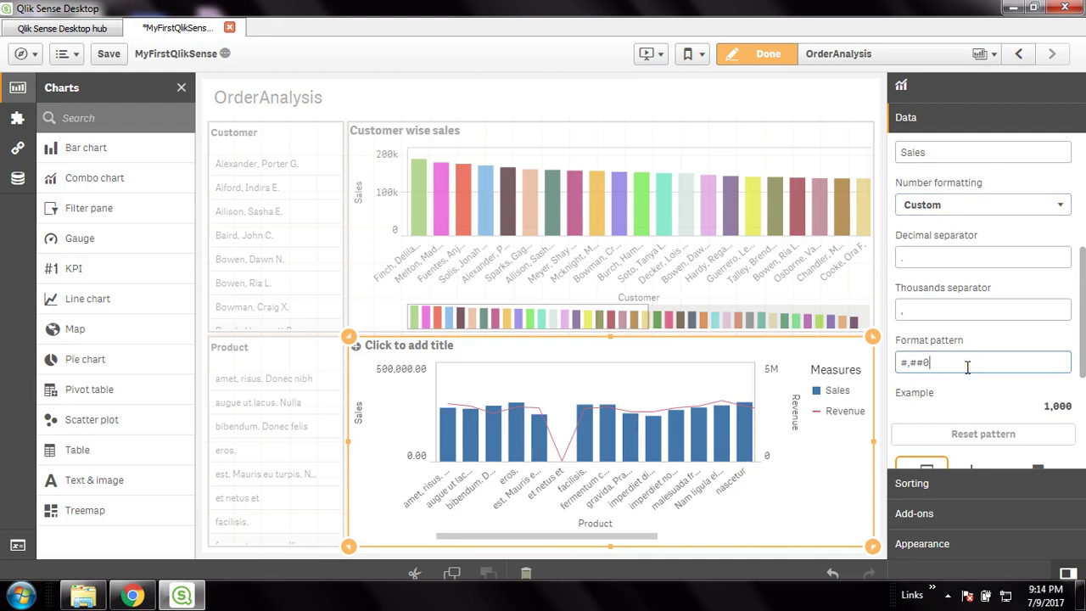
{"action": "left_click", "coordinate": [970, 339]}
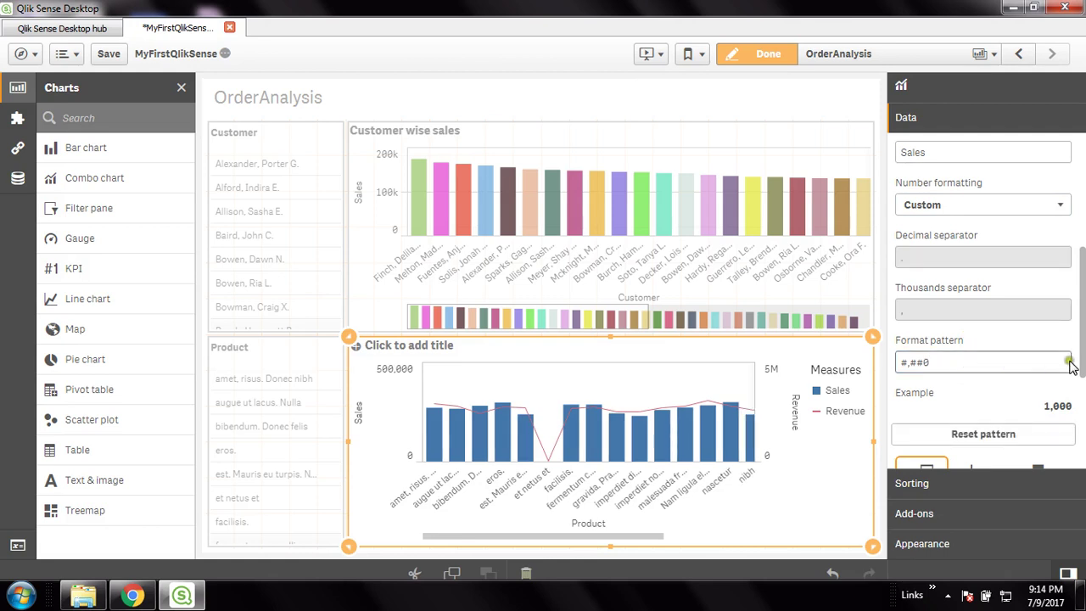
Step: Change the Revenue measure's number formatting to Custom with the format pattern #,##0
{"action": "mouse_move", "coordinate": [1081, 329]}
{"action": "left_mouse_down"}
{"action": "mouse_move", "coordinate": [1083, 375]}
{"action": "mouse_move", "coordinate": [1062, 450]}
{"action": "left_mouse_up"}
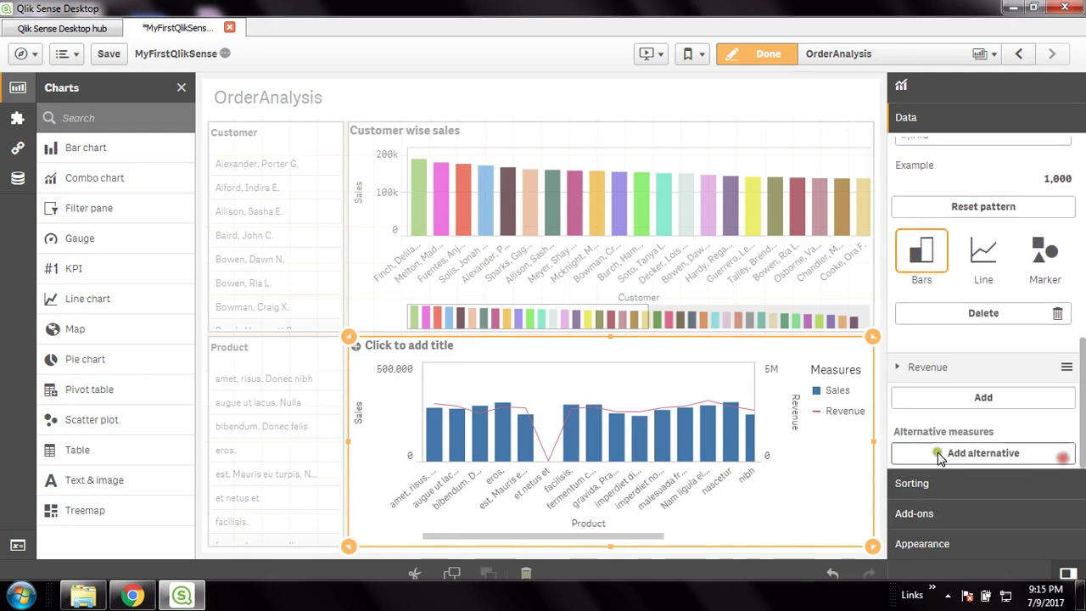
{"action": "left_click", "coordinate": [910, 367]}
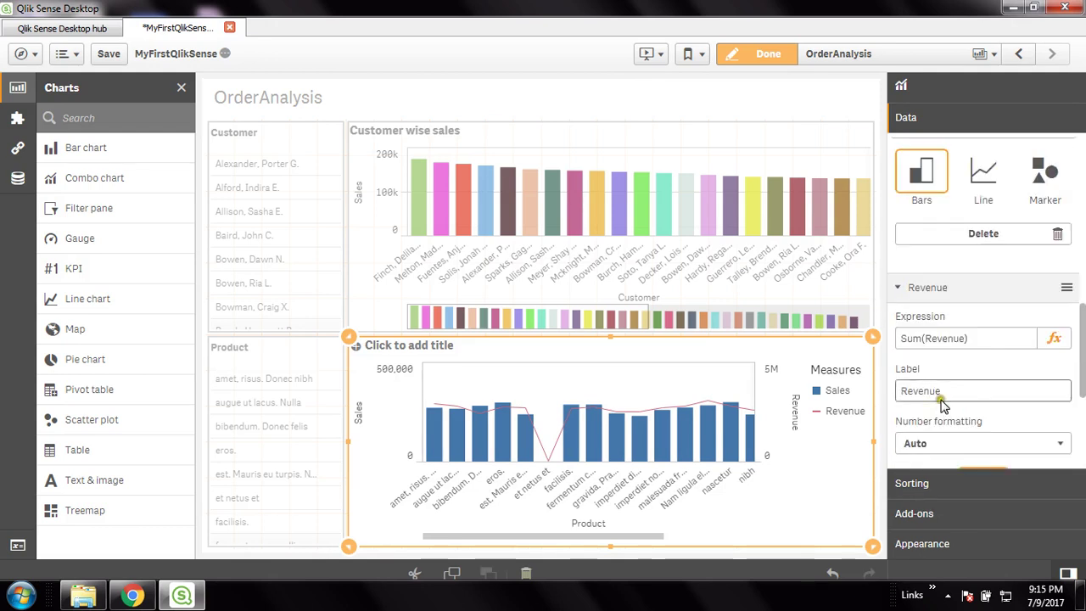
{"action": "left_click", "coordinate": [1028, 364]}
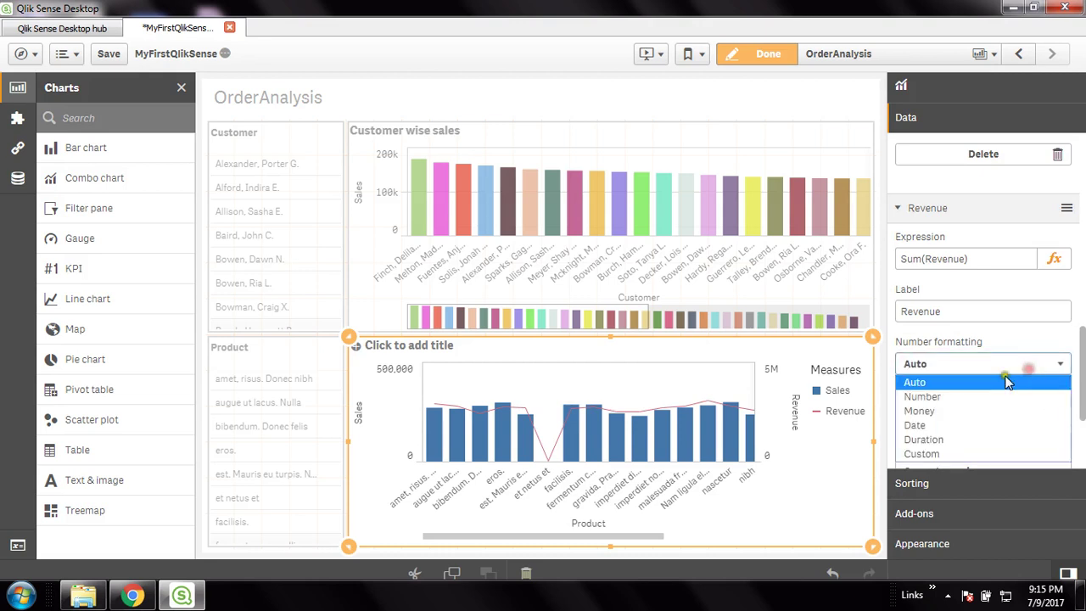
{"action": "left_click", "coordinate": [933, 454]}
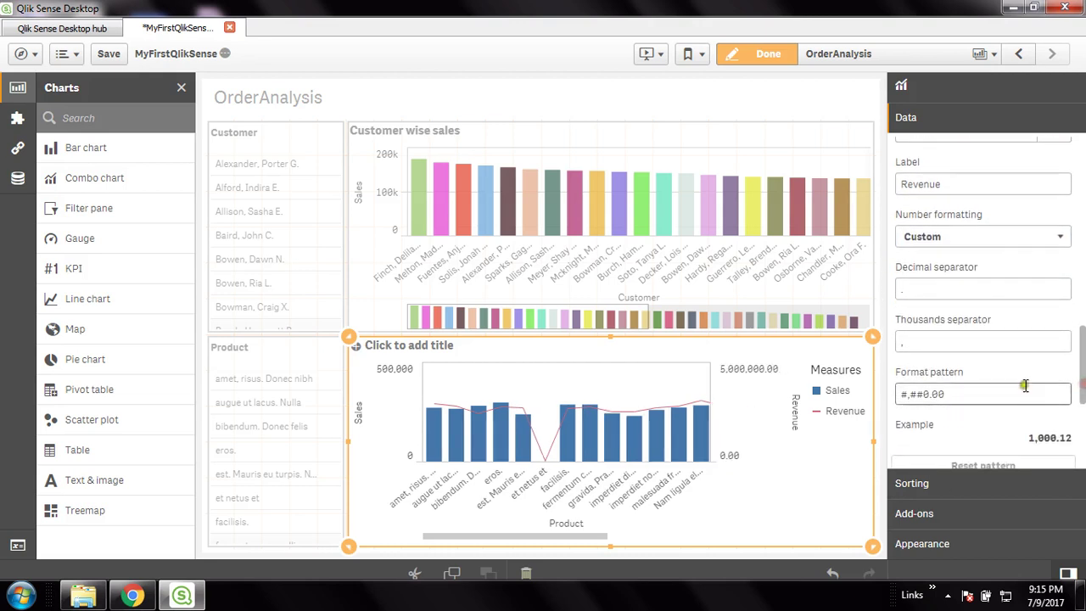
{"action": "left_click", "coordinate": [1011, 396]}
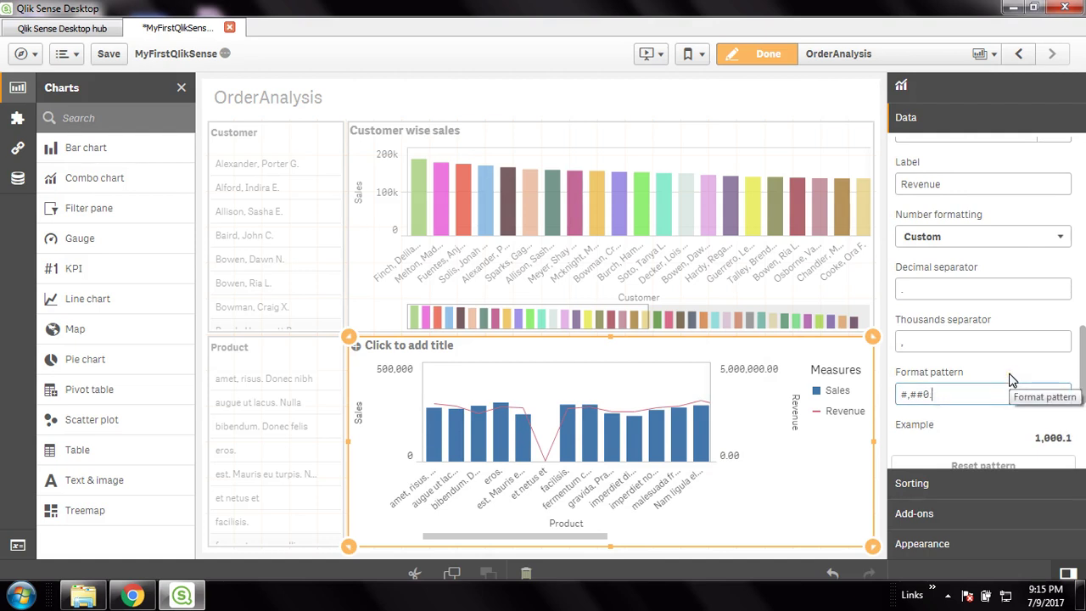
{"action": "left_click", "coordinate": [1010, 372]}
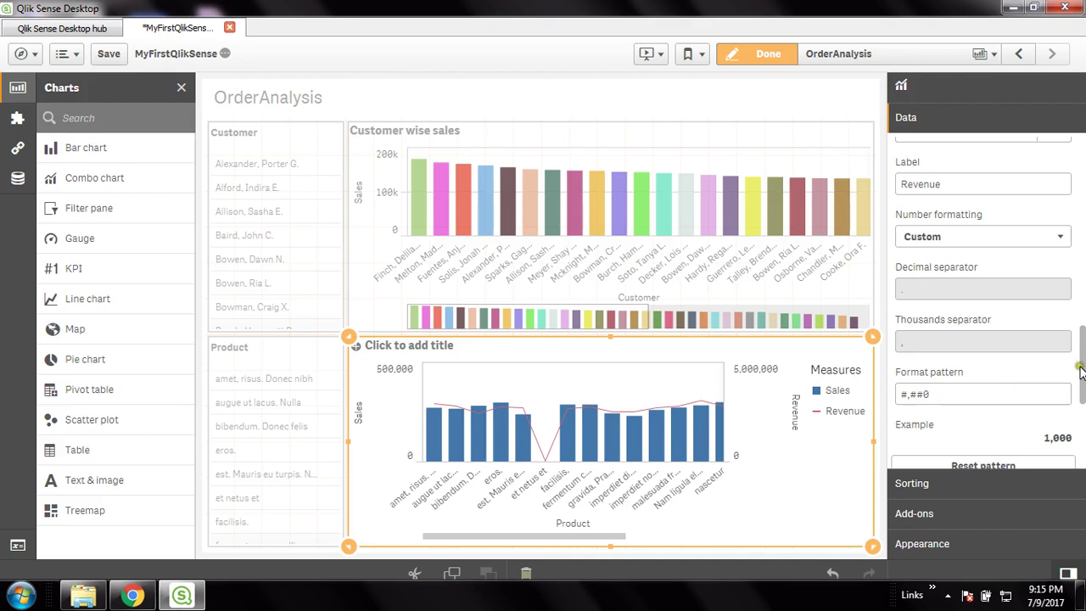
Step: Collapse the Revenue and Sales measures' settings and expand the Product dimension's settings
{"action": "mouse_move", "coordinate": [1081, 372]}
{"action": "left_mouse_down"}
{"action": "mouse_move", "coordinate": [1081, 399]}
{"action": "mouse_move", "coordinate": [1081, 325]}
{"action": "left_mouse_up"}
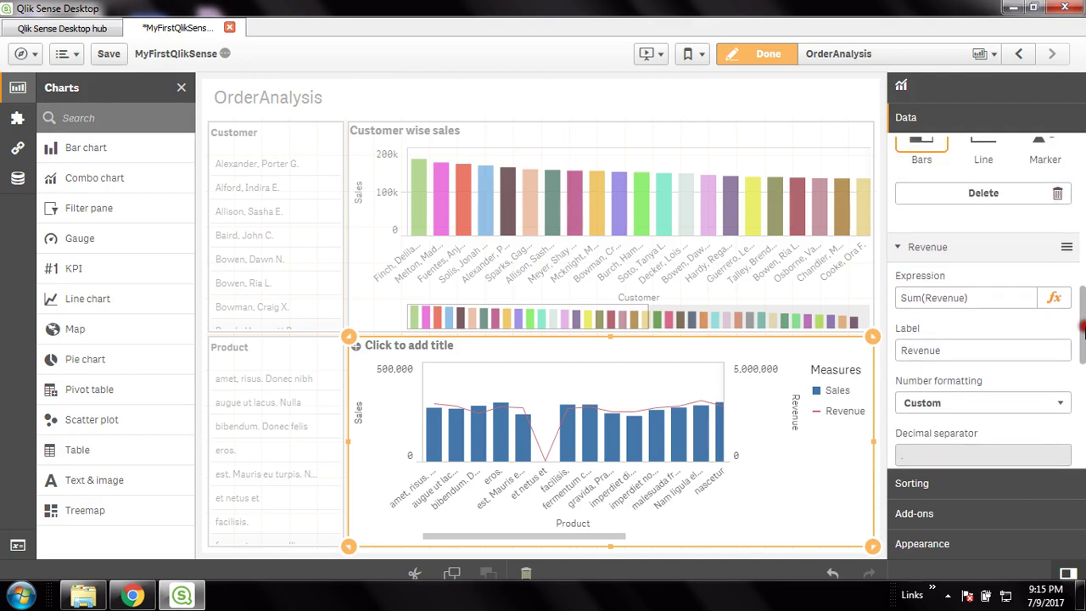
{"action": "left_click", "coordinate": [906, 253]}
{"action": "scroll", "coordinate": [951, 286], "scroll_direction": "up", "scroll_amount": 2}
{"action": "scroll", "coordinate": [951, 287], "scroll_direction": "up", "scroll_amount": 5}
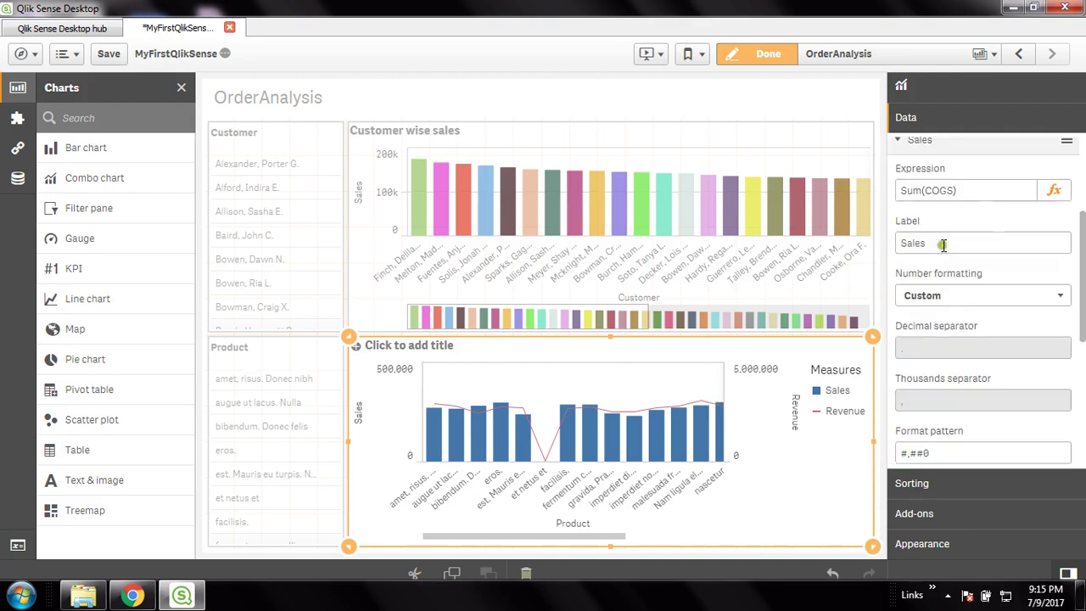
{"action": "left_click", "coordinate": [898, 326]}
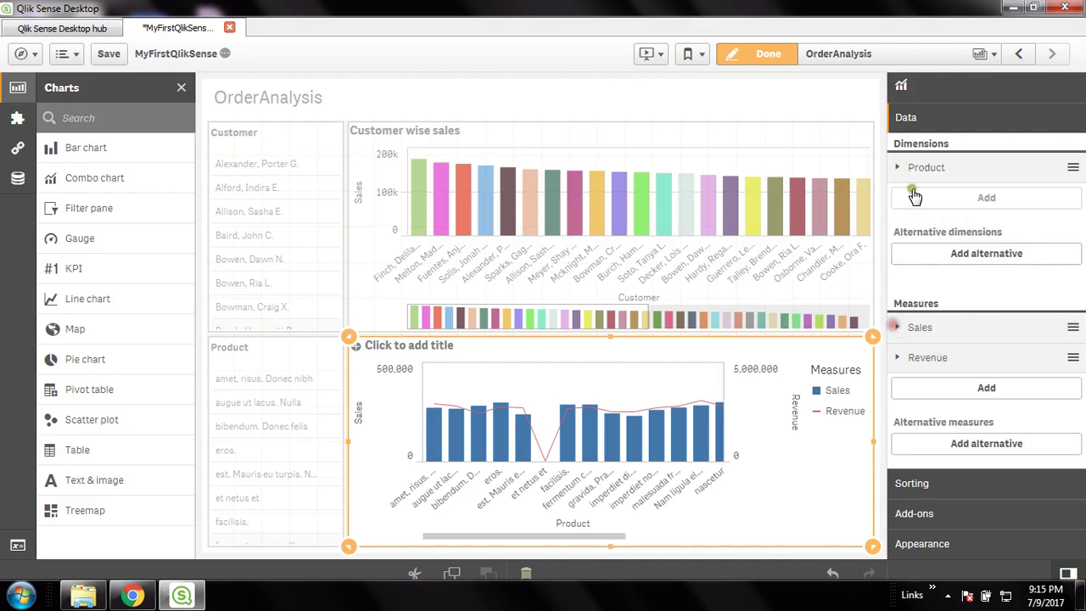
{"action": "left_click", "coordinate": [898, 167]}
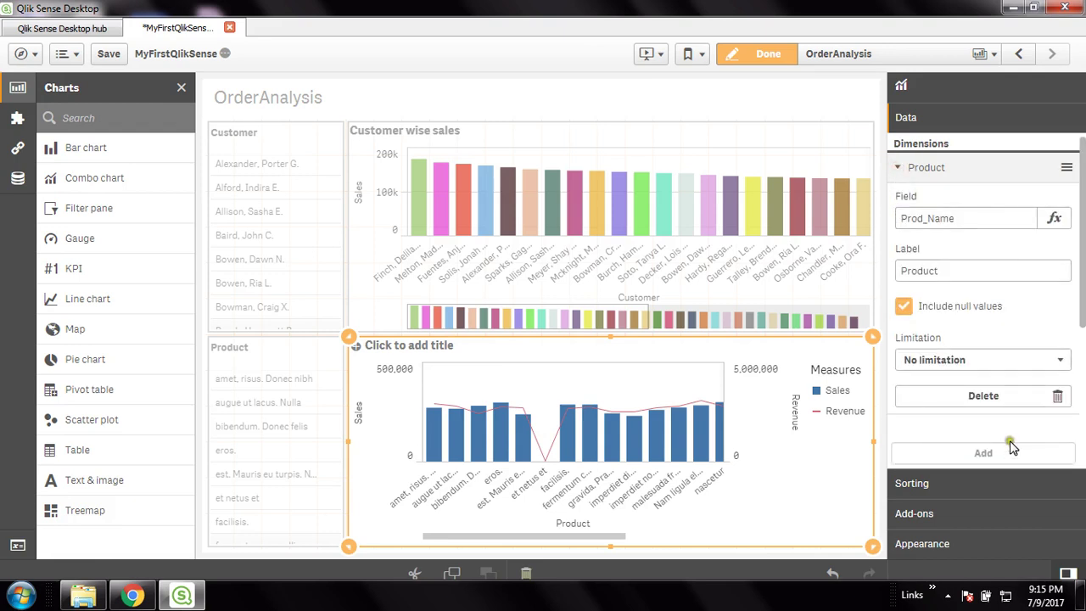
Step: Turn on Show data points in the combo chart's presentation settings, keeping the scroll alignment at Start
{"action": "left_click", "coordinate": [953, 547]}
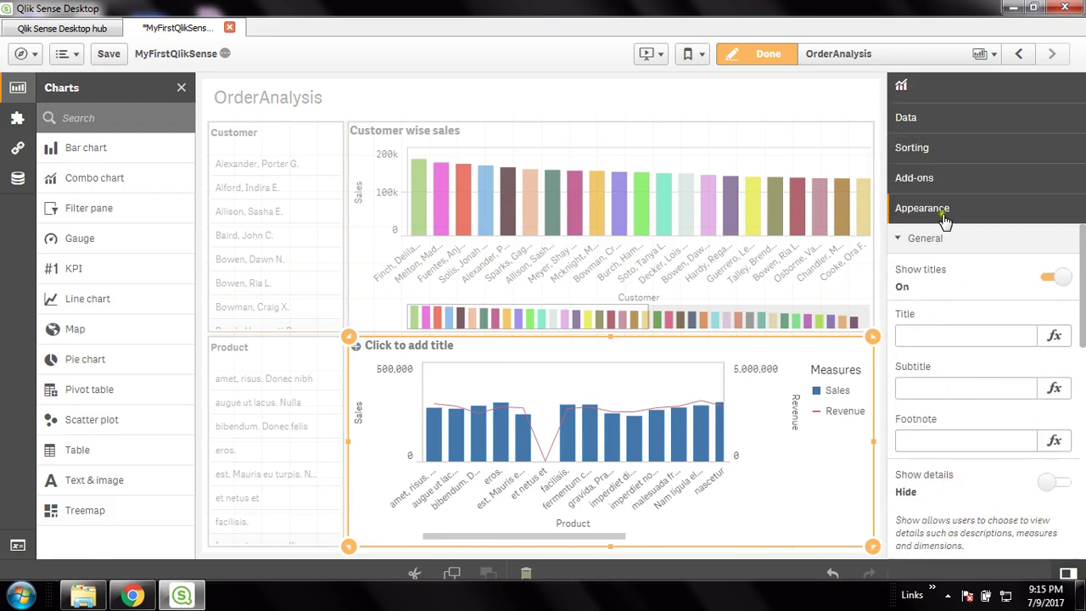
{"action": "left_click", "coordinate": [899, 240]}
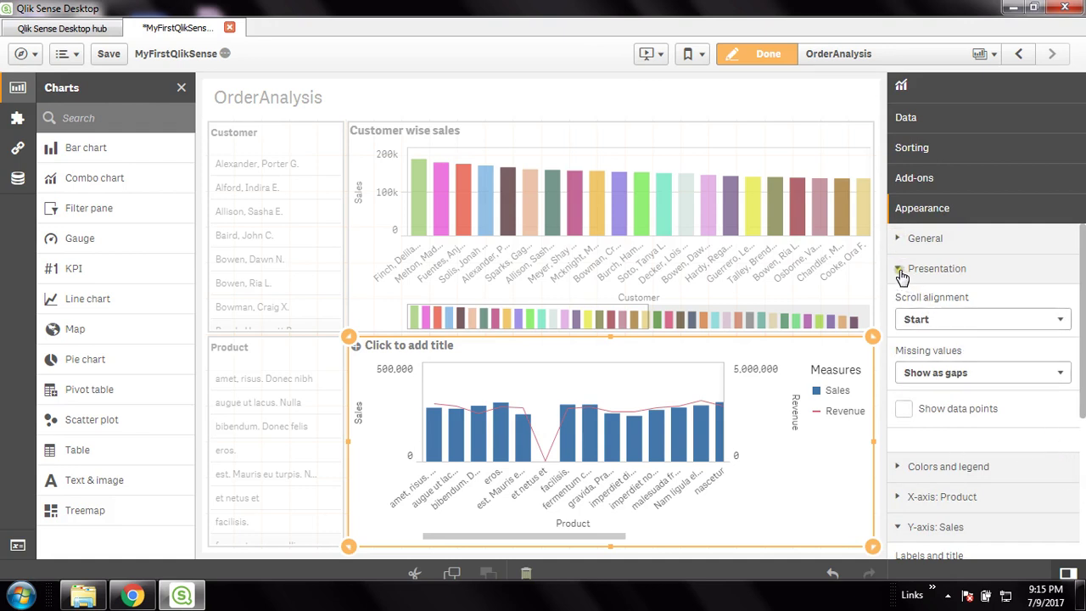
{"action": "left_click", "coordinate": [1064, 320]}
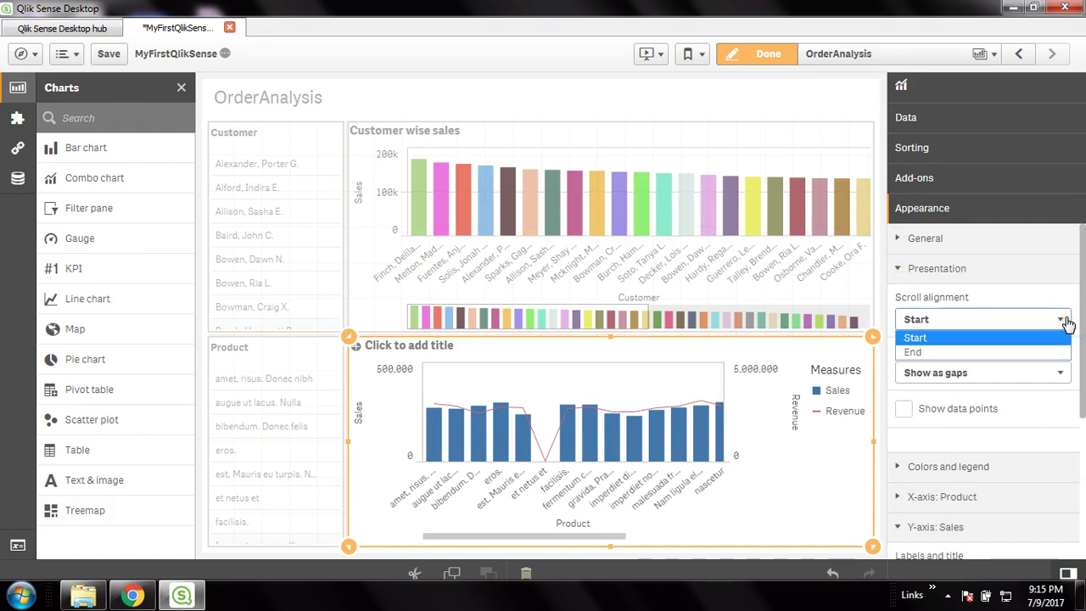
{"action": "left_click", "coordinate": [1065, 320]}
{"action": "scroll", "coordinate": [1067, 314], "scroll_direction": "down", "scroll_amount": 1}
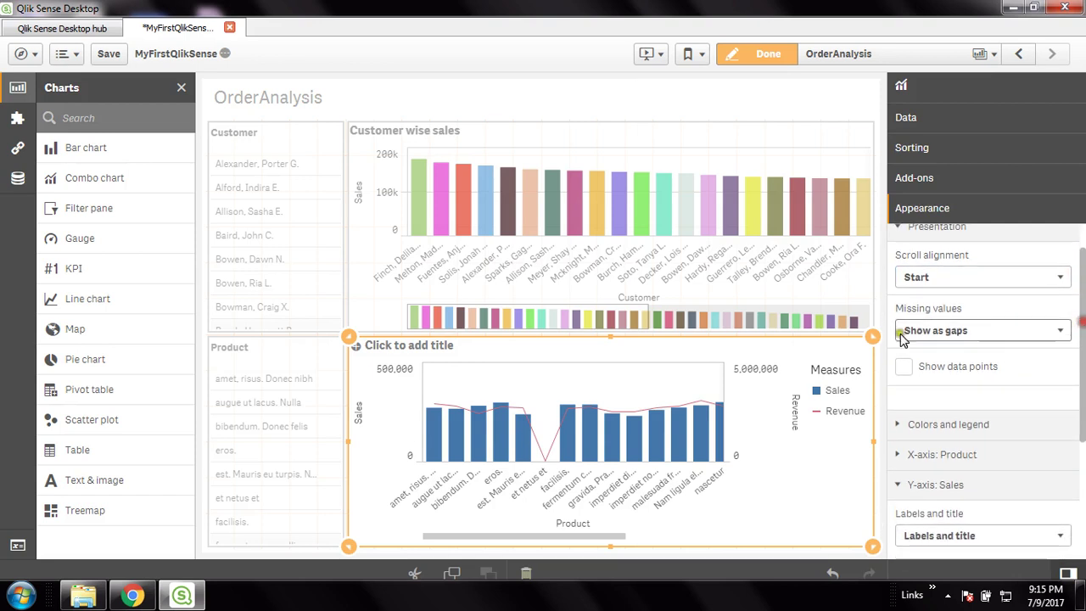
{"action": "left_click", "coordinate": [903, 366]}
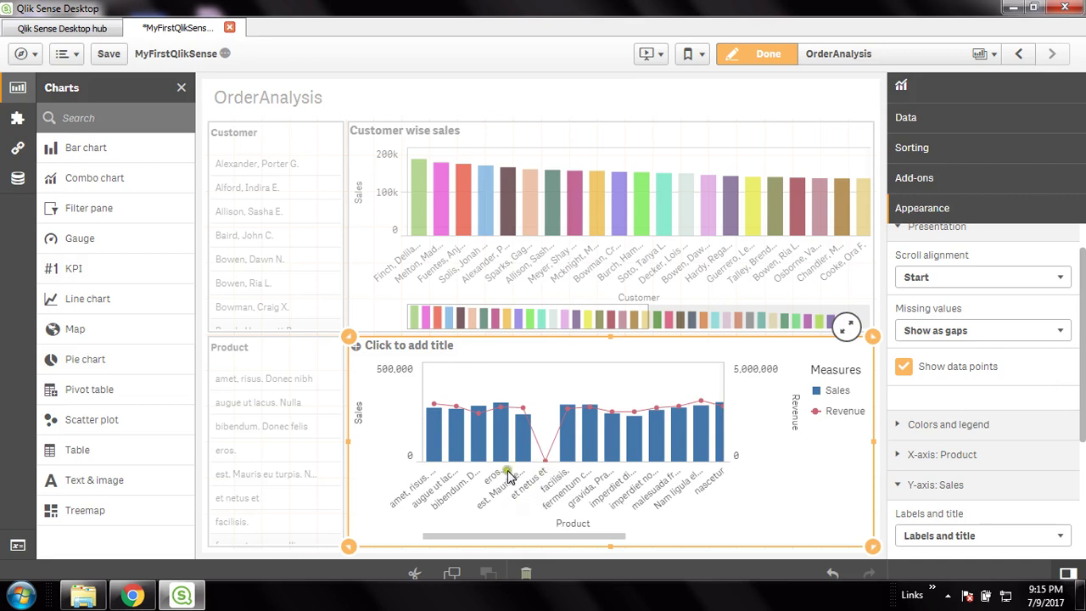
{"action": "scroll", "coordinate": [1083, 382], "scroll_direction": "up", "scroll_amount": 1}
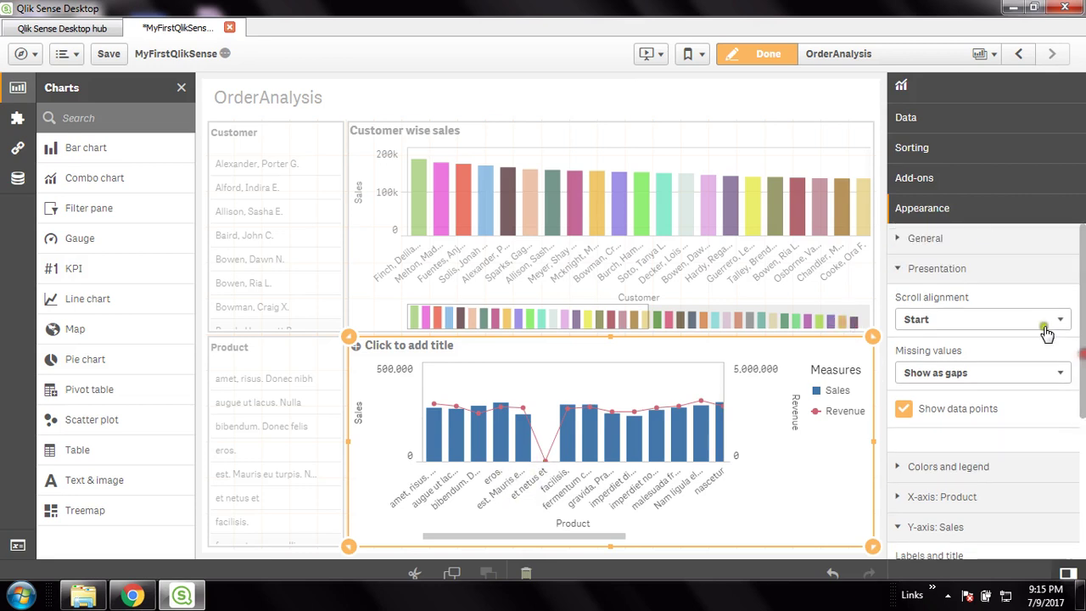
Step: Exclude null values from the combo chart's Product dimension and collapse its settings
{"action": "left_click", "coordinate": [962, 120]}
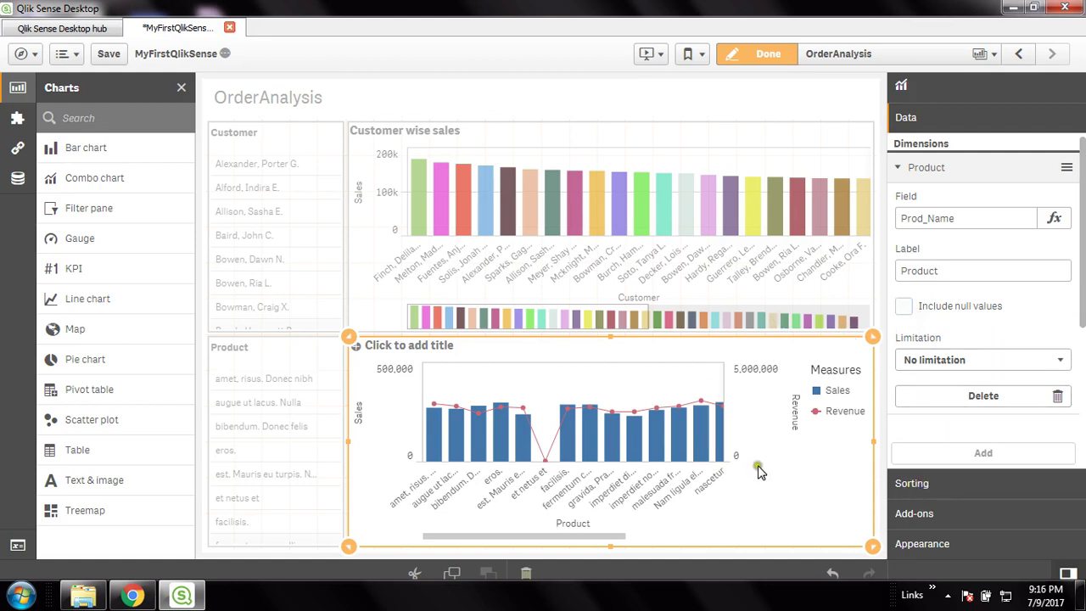
{"action": "left_click", "coordinate": [980, 170]}
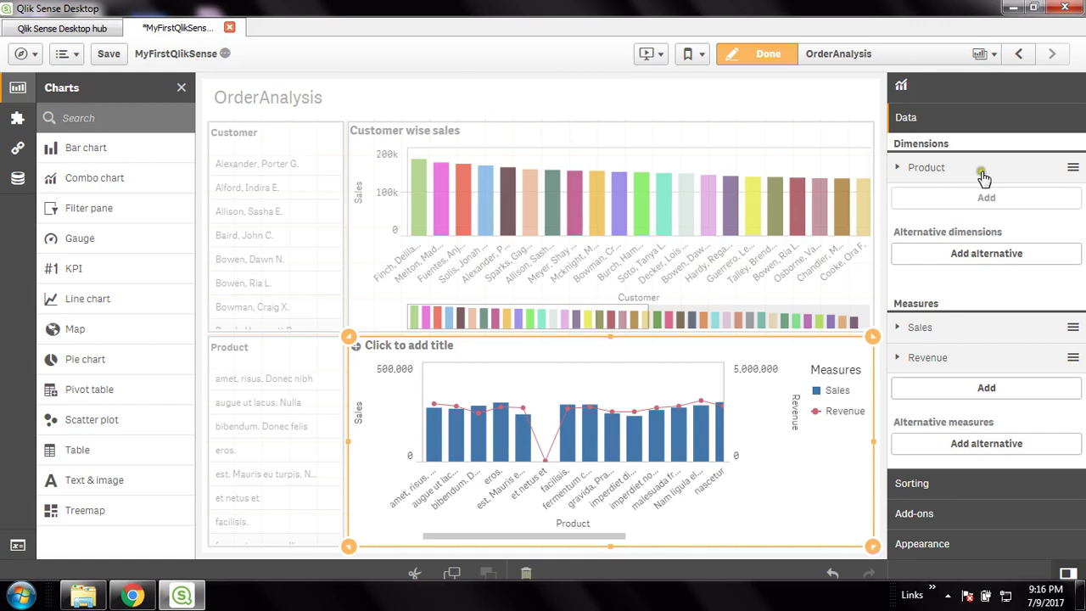
Step: Expand the Sales and Revenue measures and review their expression, number formatting and display settings
{"action": "left_click", "coordinate": [901, 328]}
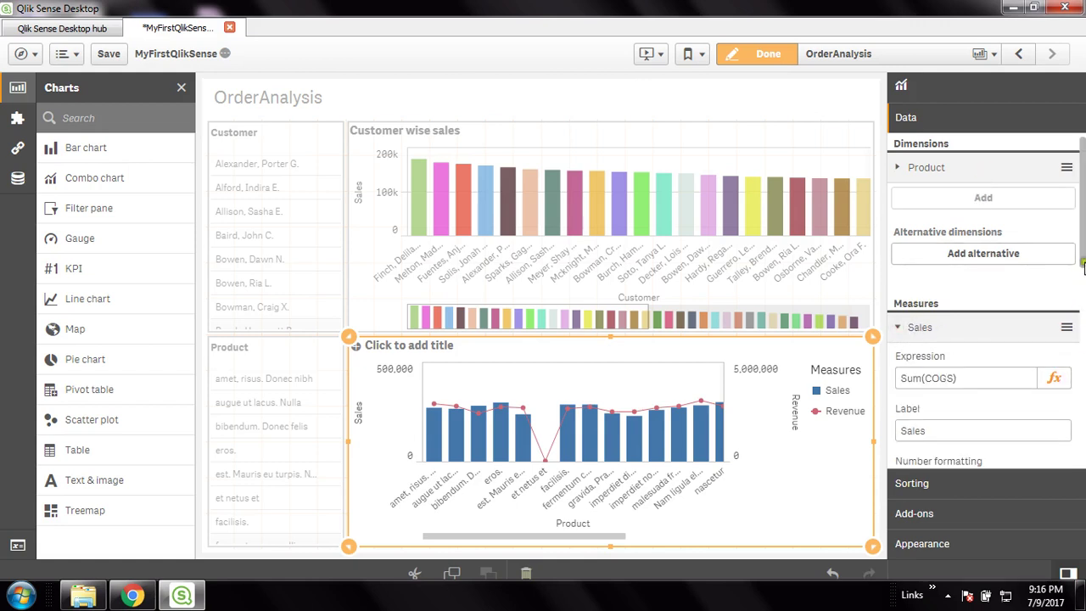
{"action": "left_click_drag", "start_coordinate": [1083, 266], "coordinate": [1083, 481]}
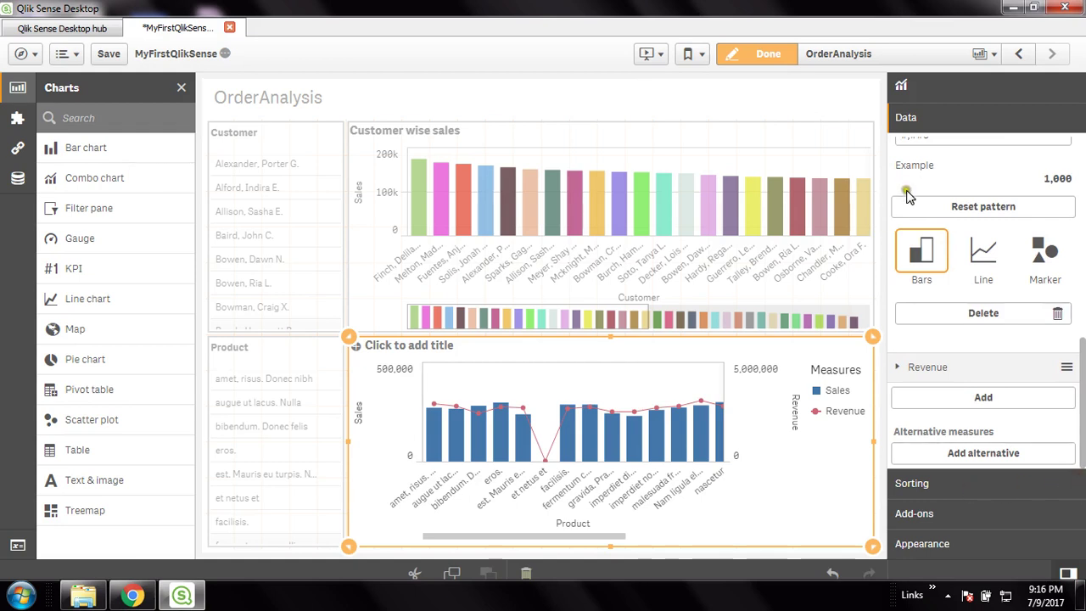
{"action": "left_click", "coordinate": [899, 367]}
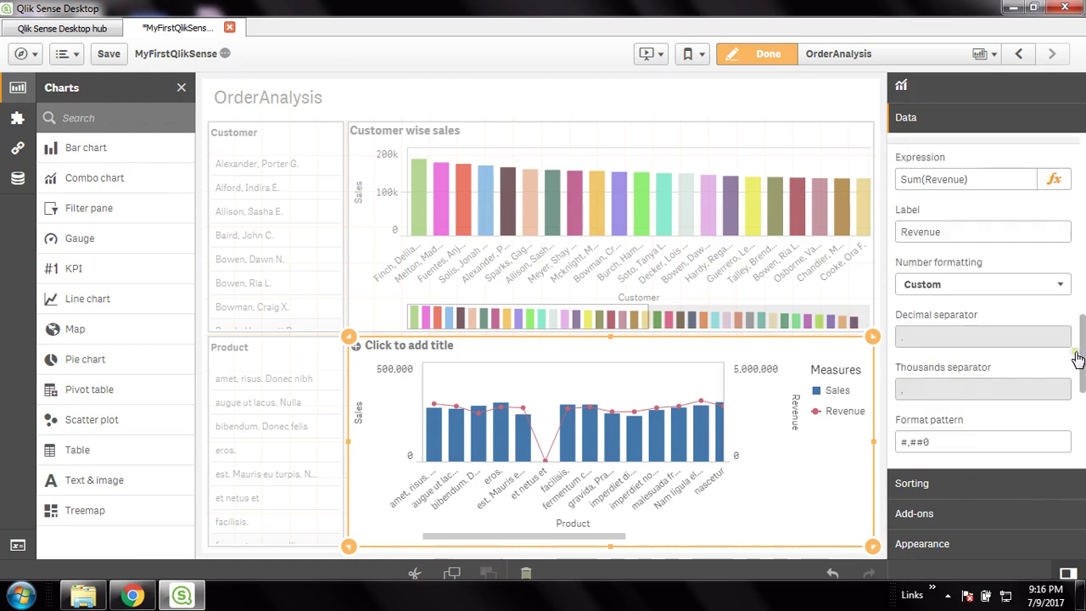
{"action": "scroll", "coordinate": [1078, 356], "scroll_direction": "down", "scroll_amount": 3}
{"action": "scroll", "coordinate": [1079, 357], "scroll_direction": "up", "scroll_amount": 5}
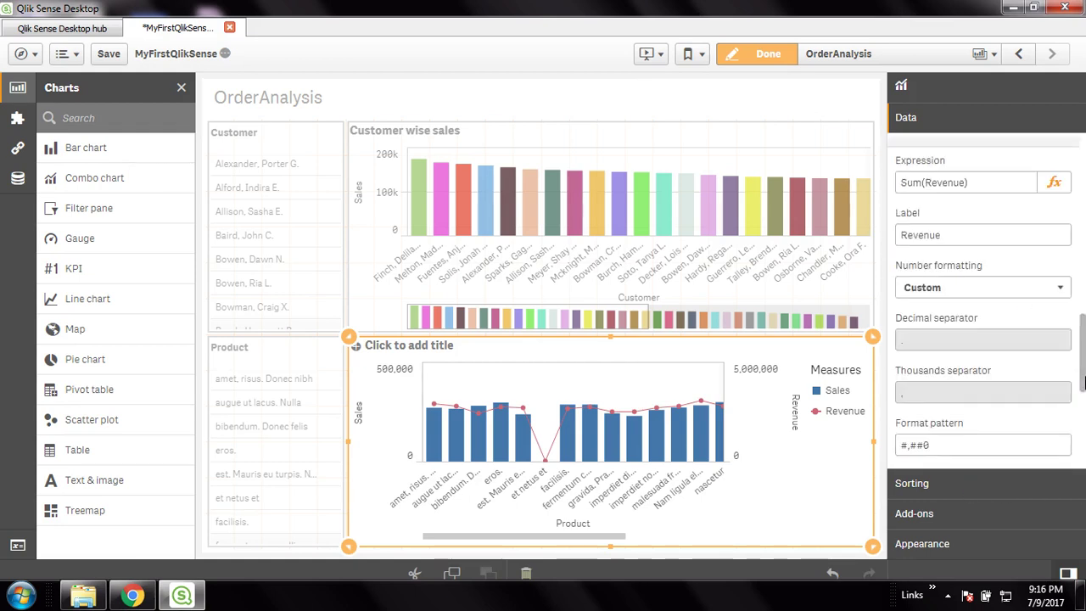
{"action": "scroll", "coordinate": [1079, 355], "scroll_direction": "up", "scroll_amount": 3}
Step: Reopen the Product dimension's settings and recheck its Include null values option against the combo chart
{"action": "left_click", "coordinate": [901, 167]}
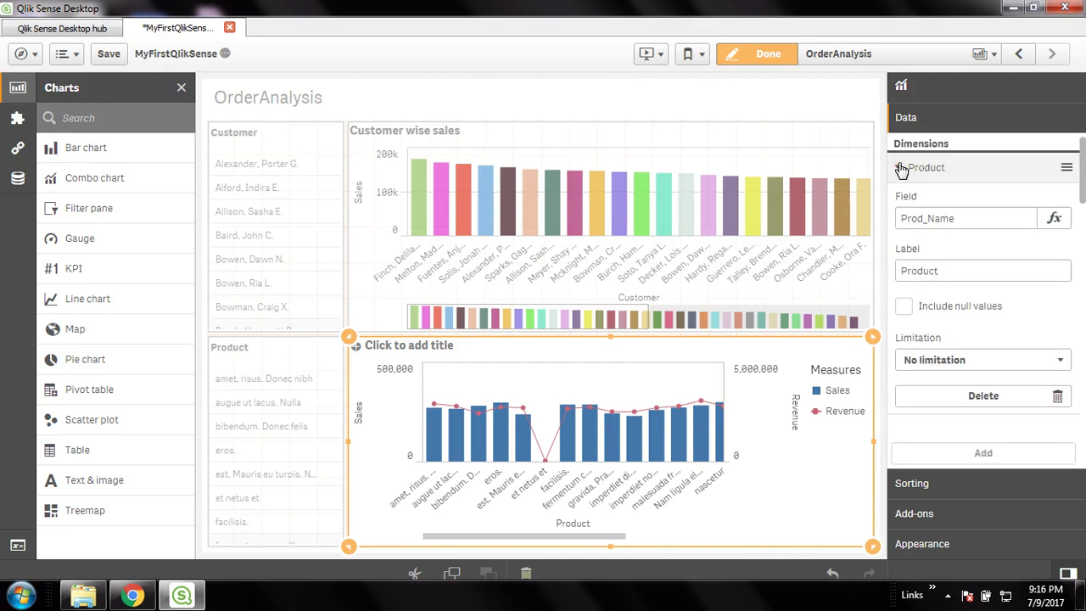
{"action": "left_click", "coordinate": [905, 307]}
{"action": "right_click", "coordinate": [534, 489]}
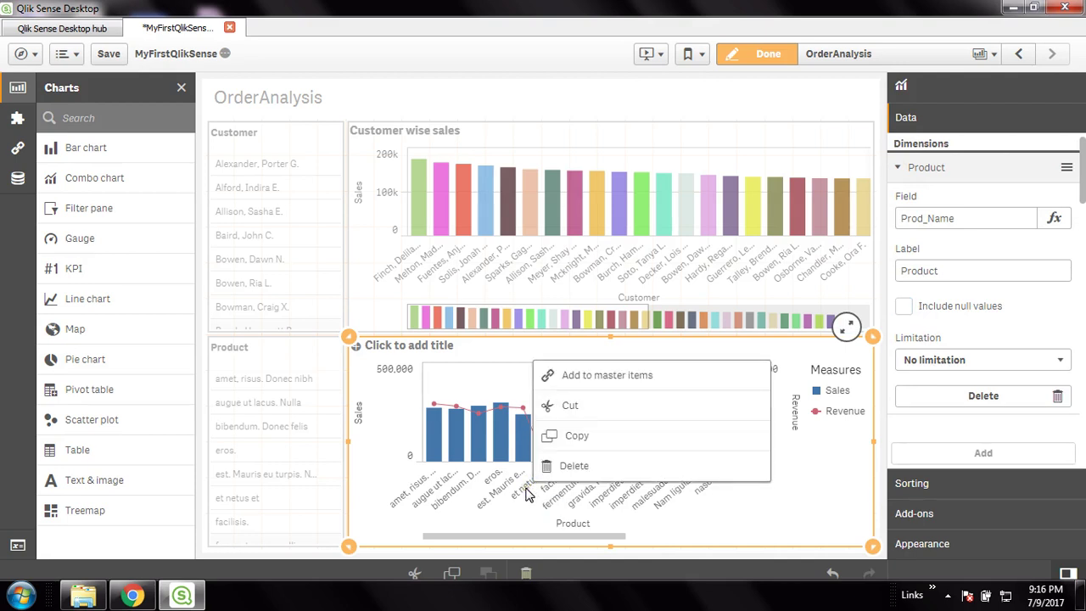
{"action": "left_click", "coordinate": [527, 494]}
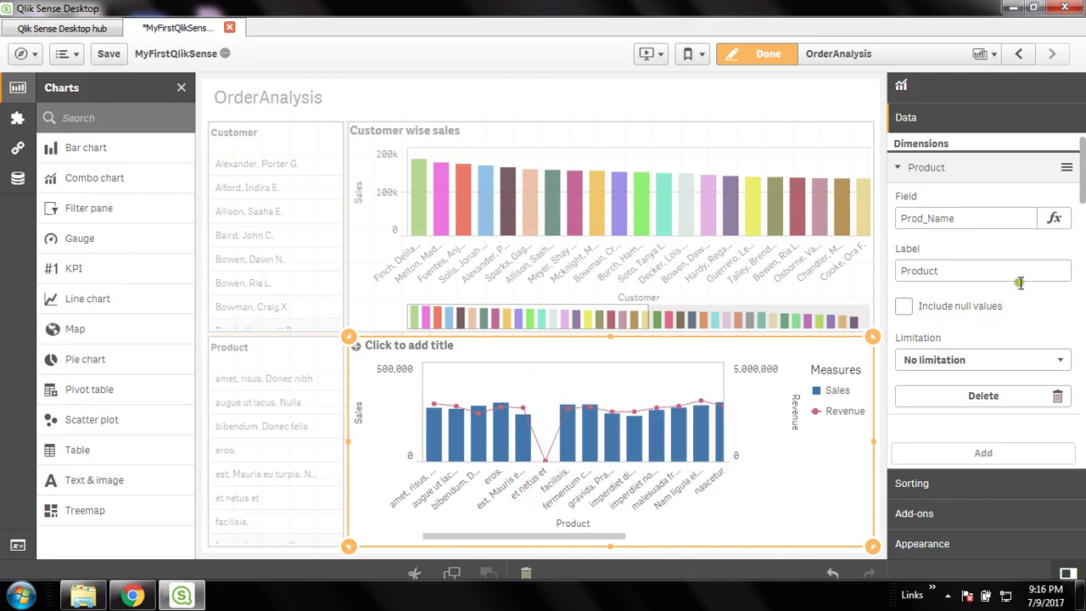
Step: Try the Fixed number limitation on the Product dimension, and replace it with an Exact value limitation of greater than 0
{"action": "left_click", "coordinate": [1061, 360]}
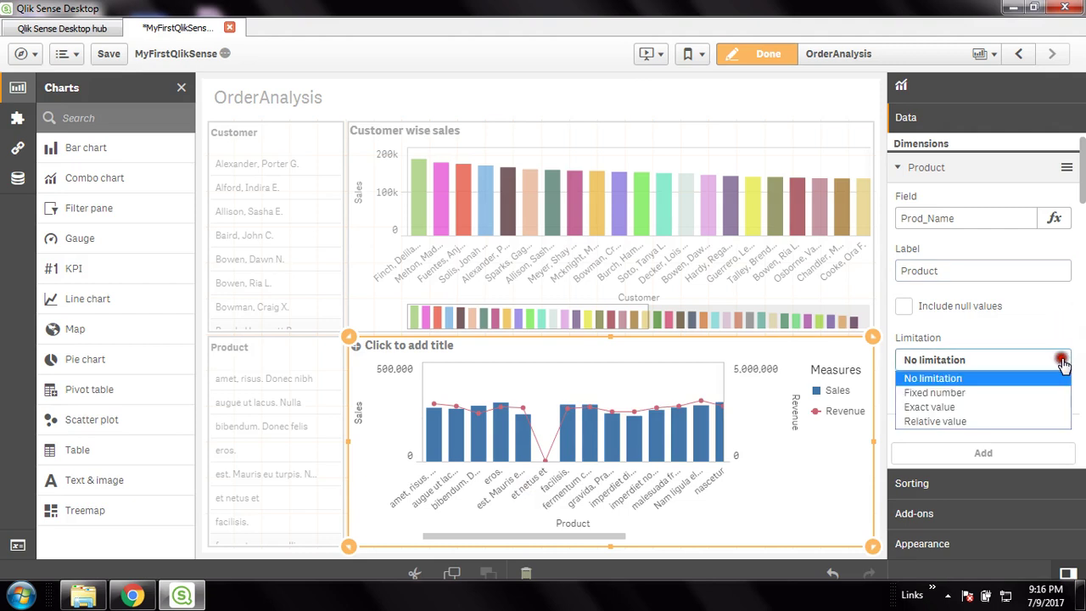
{"action": "left_click", "coordinate": [995, 395]}
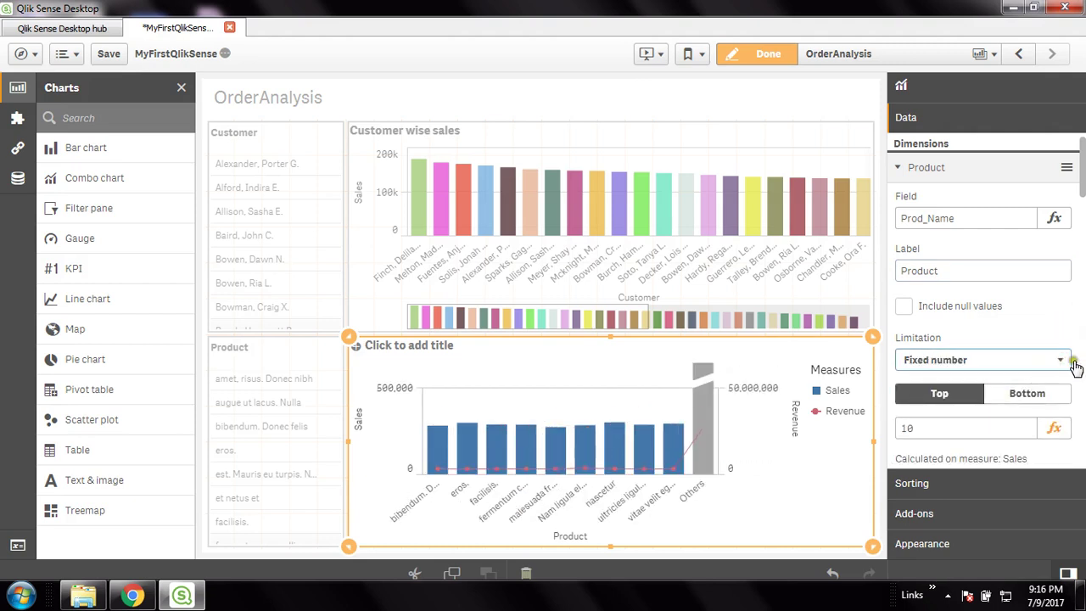
{"action": "left_click", "coordinate": [1060, 363]}
{"action": "left_click", "coordinate": [1023, 406]}
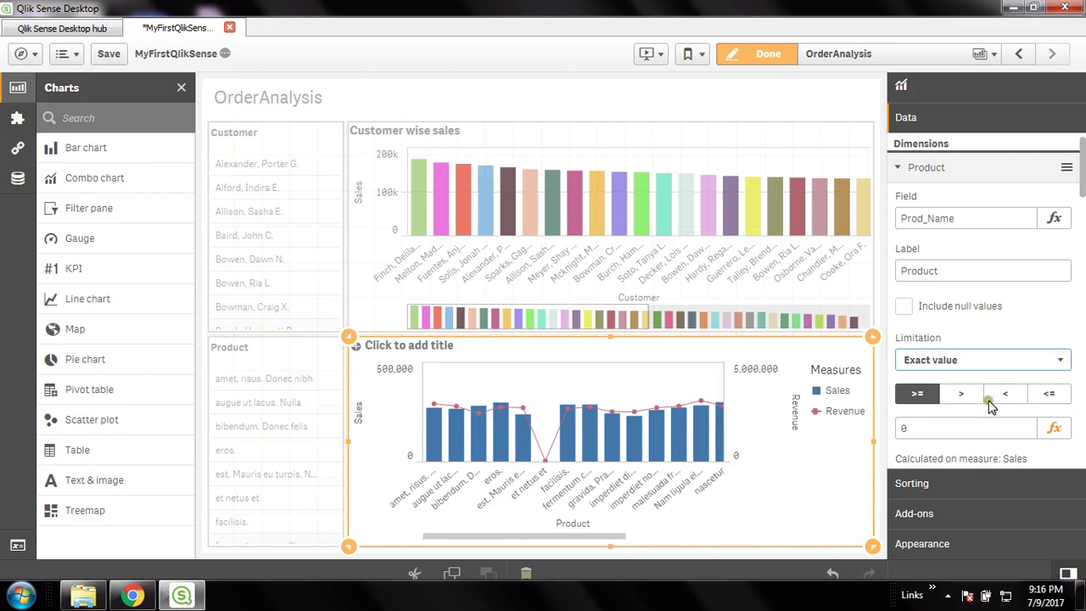
{"action": "left_click", "coordinate": [953, 420]}
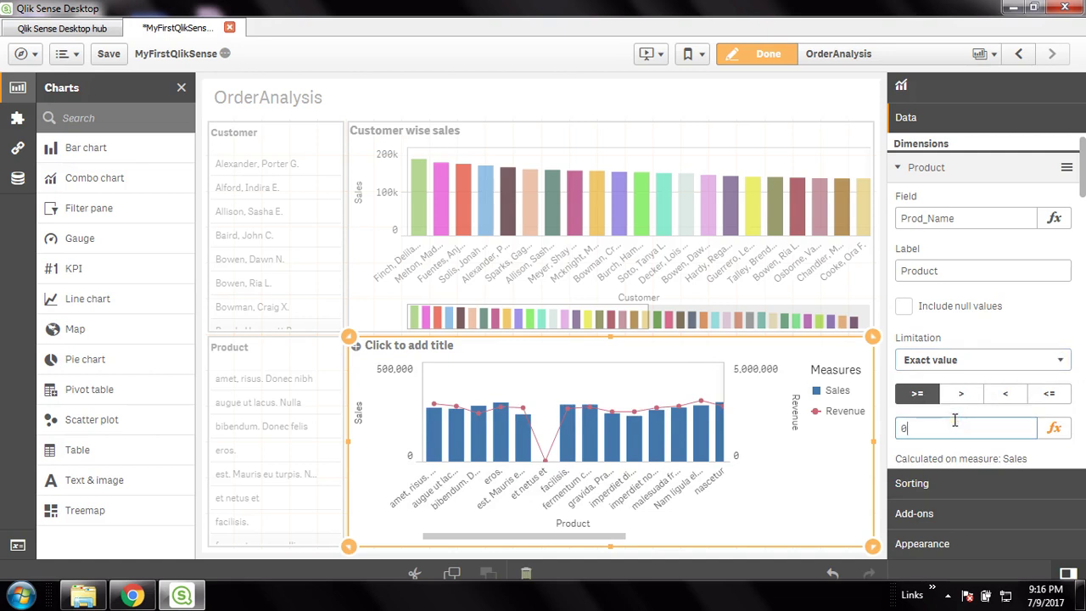
{"action": "left_click", "coordinate": [964, 392]}
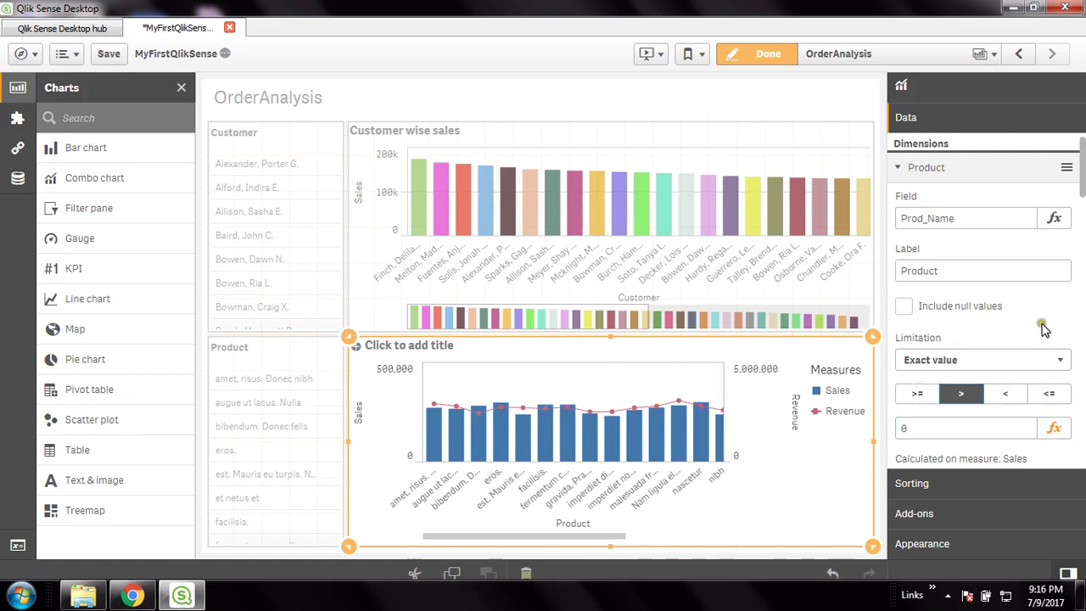
Step: Try including null values in the Product dimension, exclude them again, and look over the remaining limitation options
{"action": "left_click", "coordinate": [903, 310]}
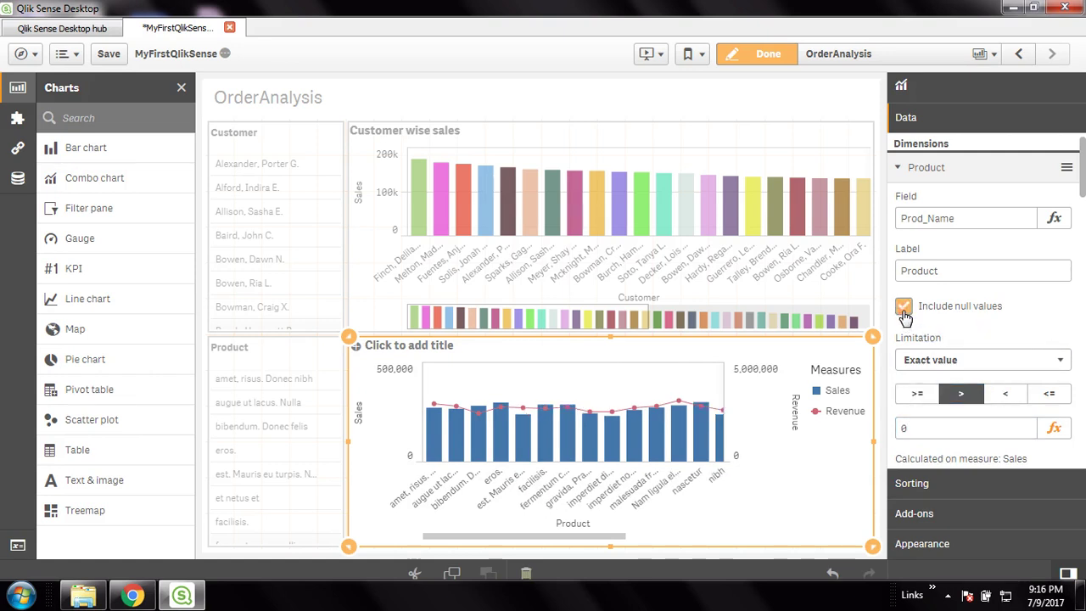
{"action": "left_click", "coordinate": [904, 308]}
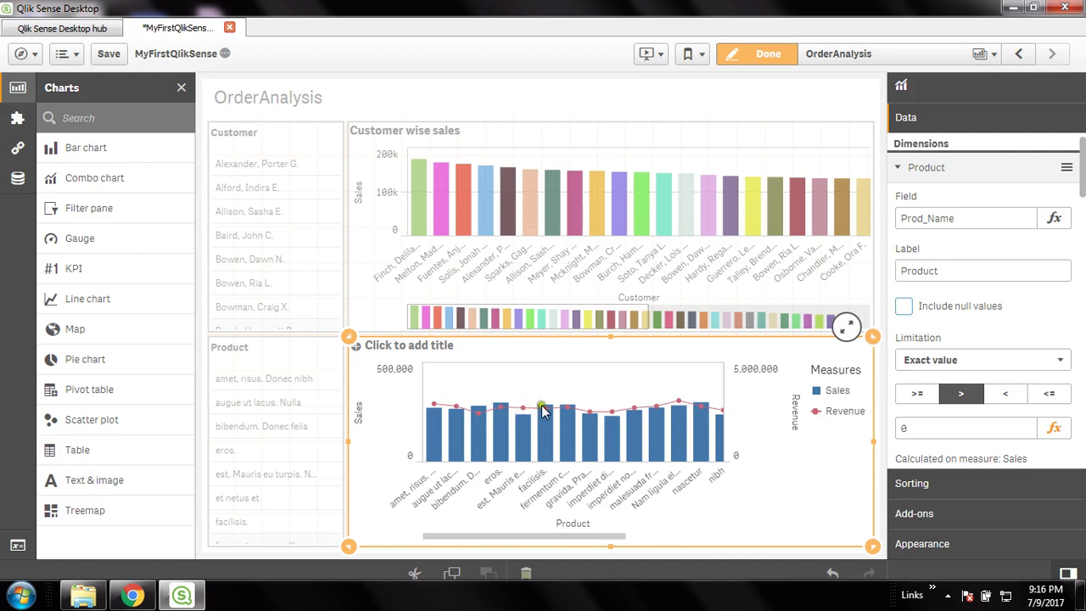
{"action": "left_click", "coordinate": [935, 428]}
{"action": "scroll", "coordinate": [936, 428], "scroll_direction": "down", "scroll_amount": 3}
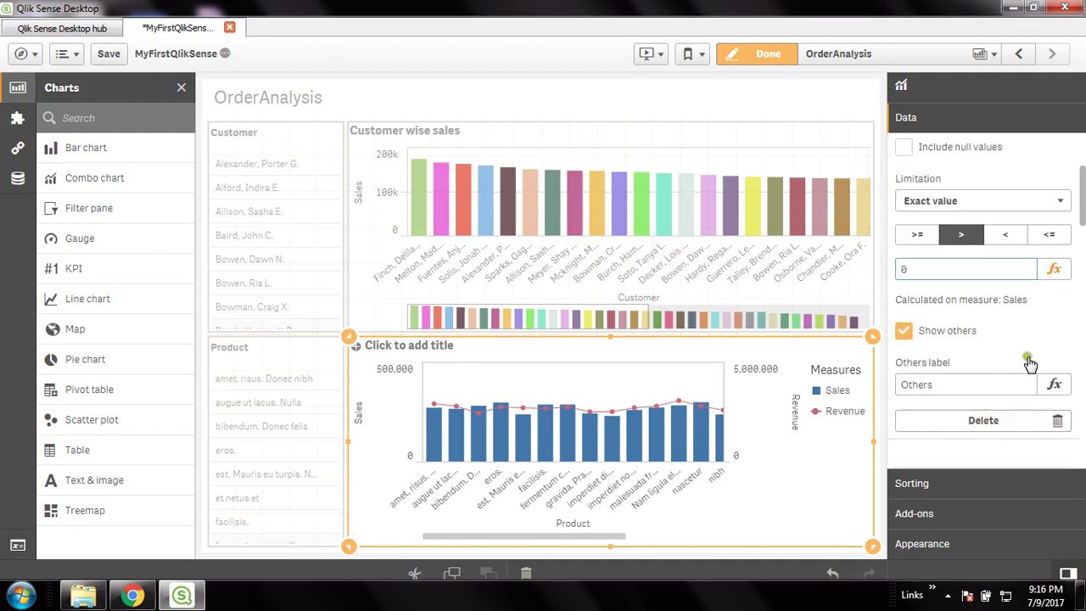
Step: Collapse the Product dimension's settings and bring up the combo chart's Colors and legend appearance settings
{"action": "scroll", "coordinate": [999, 321], "scroll_direction": "up", "scroll_amount": 2}
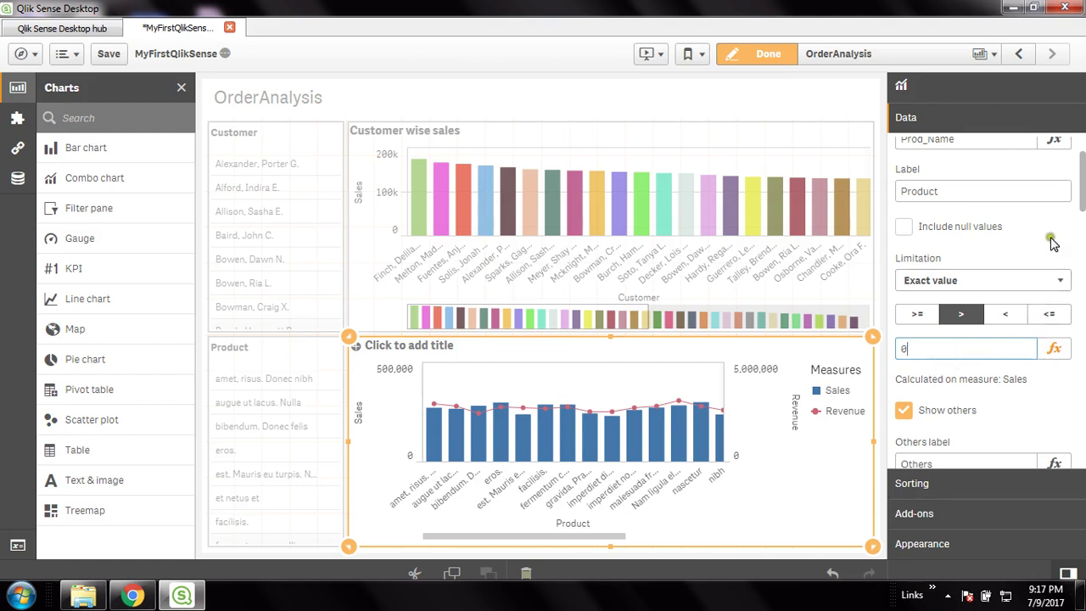
{"action": "left_click_drag", "start_coordinate": [1082, 199], "coordinate": [1080, 174]}
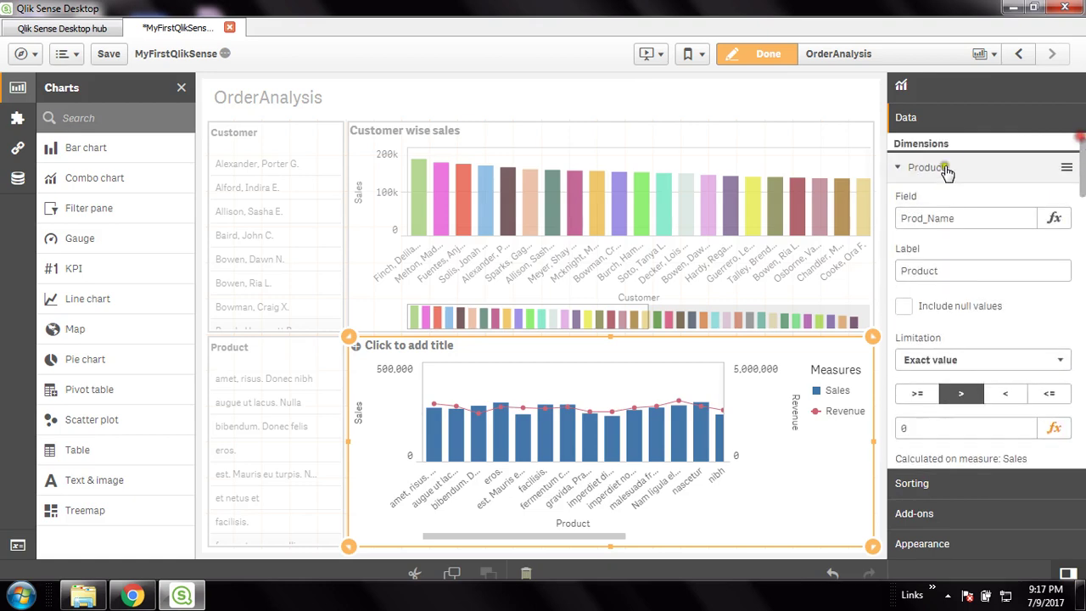
{"action": "left_click", "coordinate": [907, 168]}
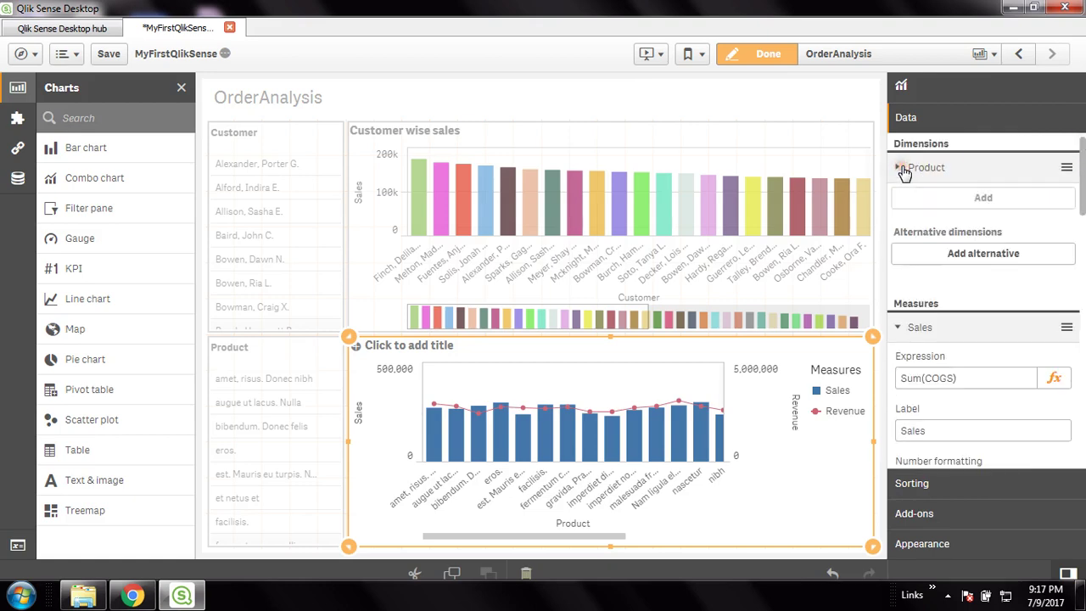
{"action": "left_click", "coordinate": [946, 548]}
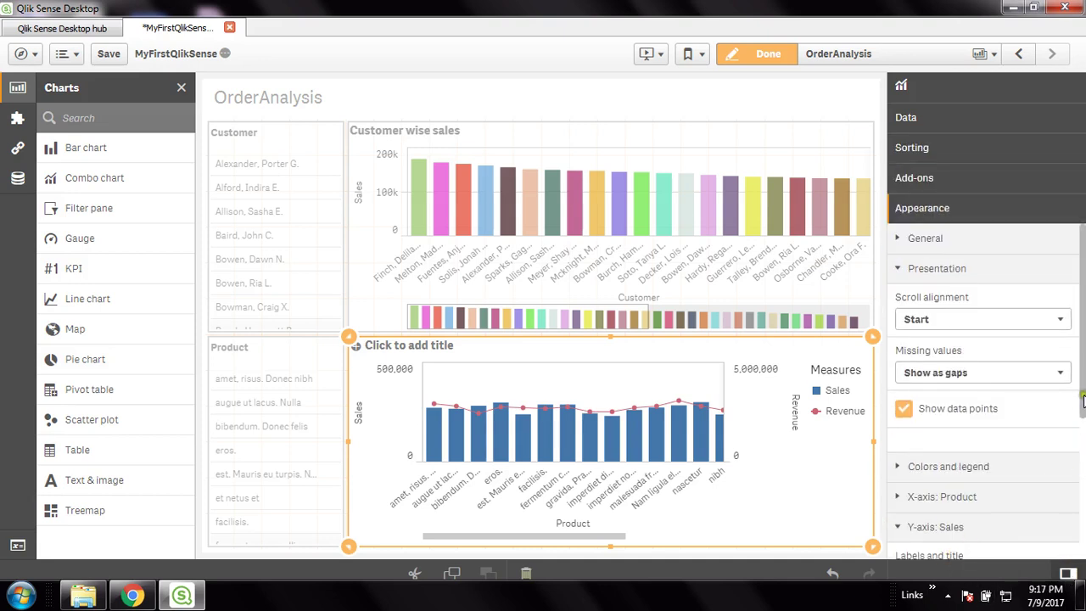
{"action": "left_click_drag", "start_coordinate": [1082, 400], "coordinate": [1082, 370]}
{"action": "left_click", "coordinate": [897, 271]}
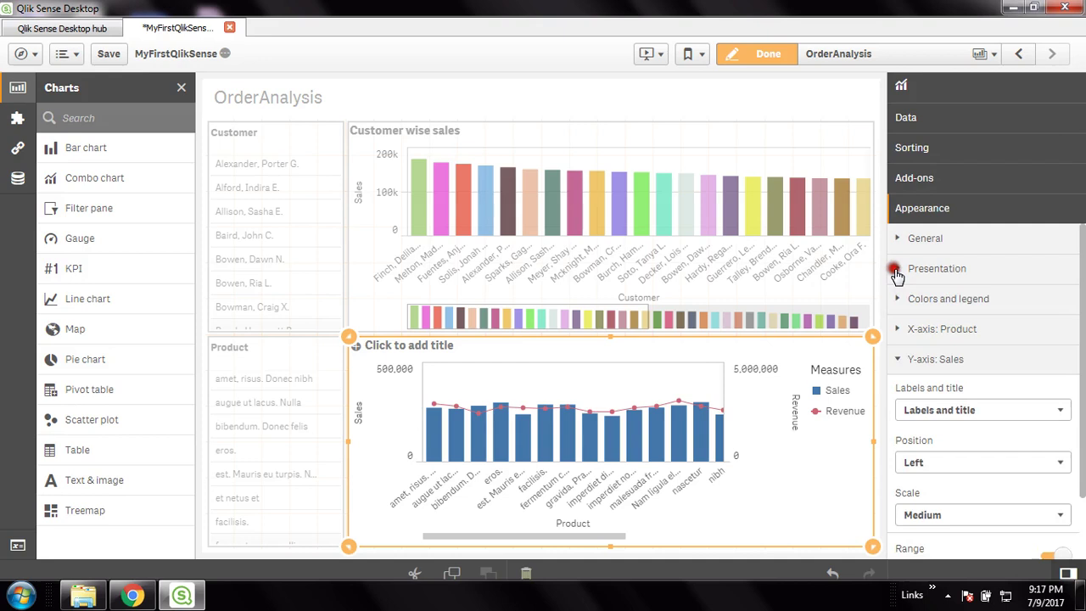
{"action": "left_click", "coordinate": [898, 359]}
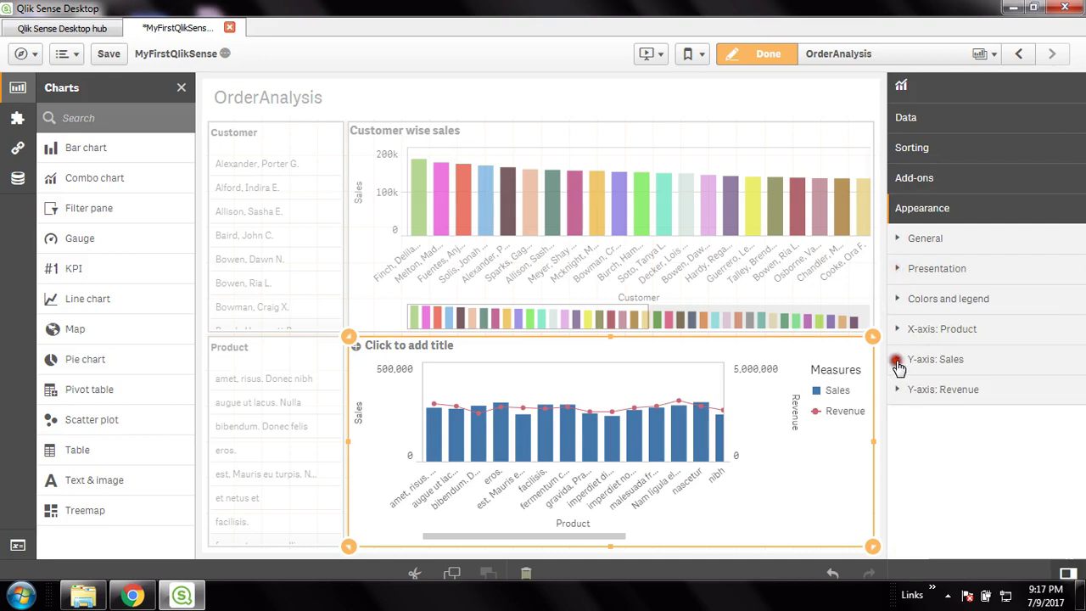
{"action": "left_click", "coordinate": [901, 302]}
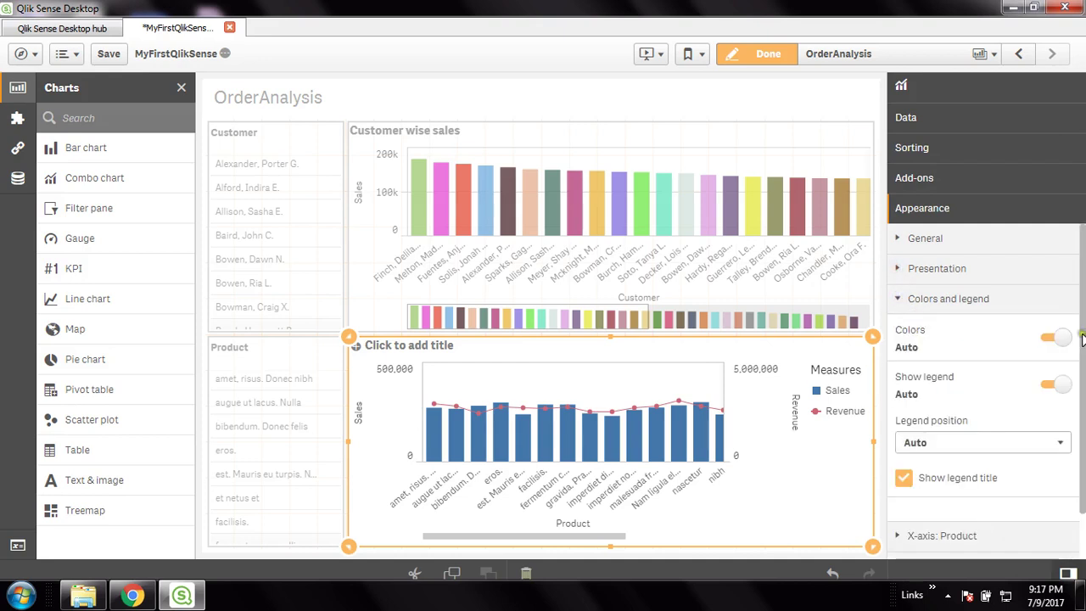
Step: Try the combo chart with its legend switched off, restore the legend, and hide its title
{"action": "left_click", "coordinate": [1054, 387]}
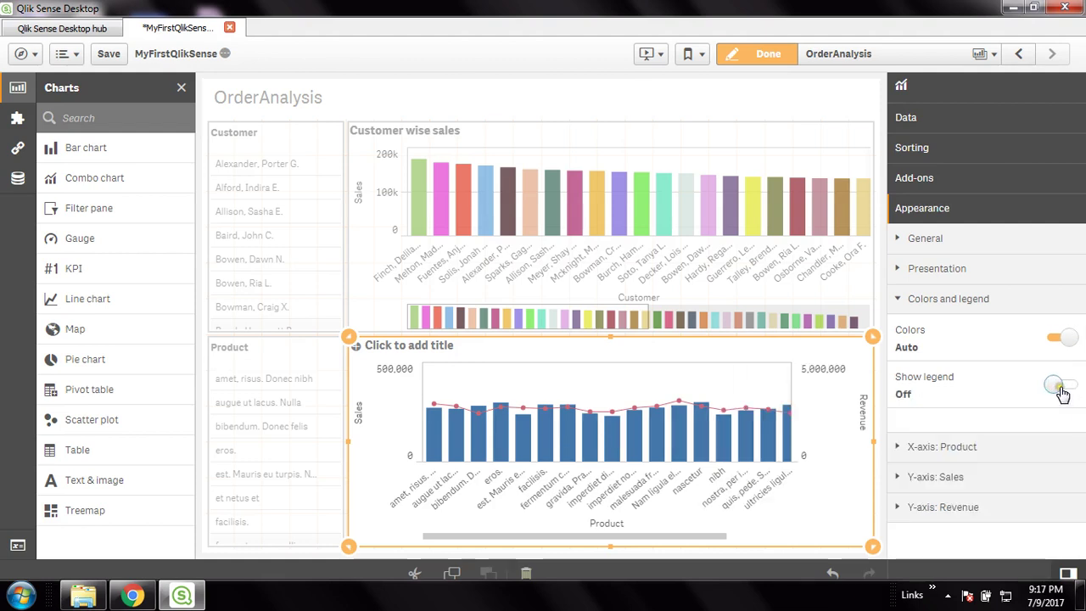
{"action": "left_click", "coordinate": [1059, 389]}
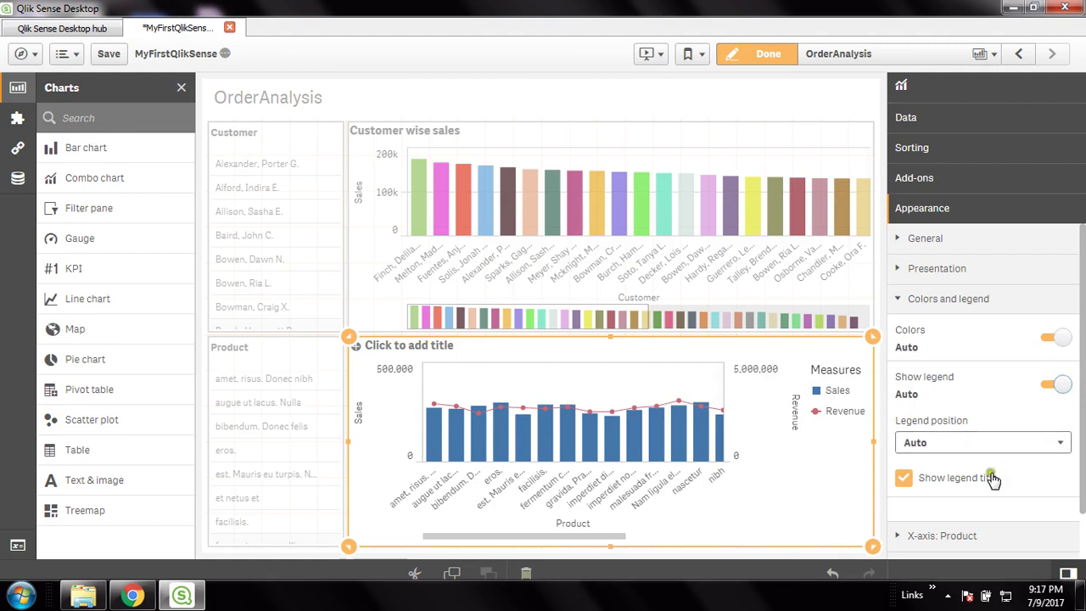
{"action": "left_click", "coordinate": [904, 479]}
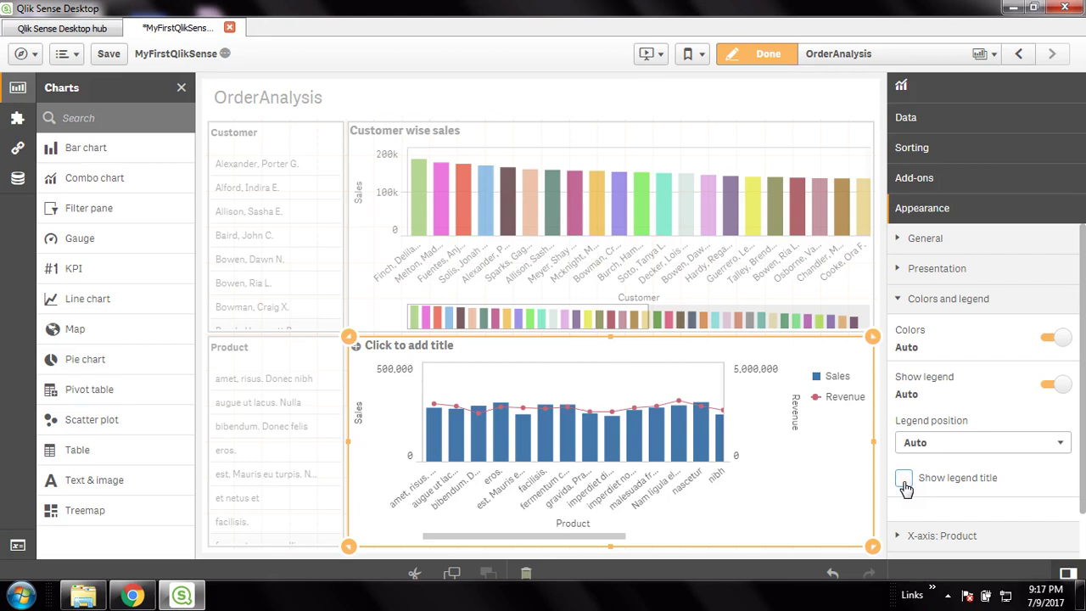
{"action": "left_click", "coordinate": [904, 480]}
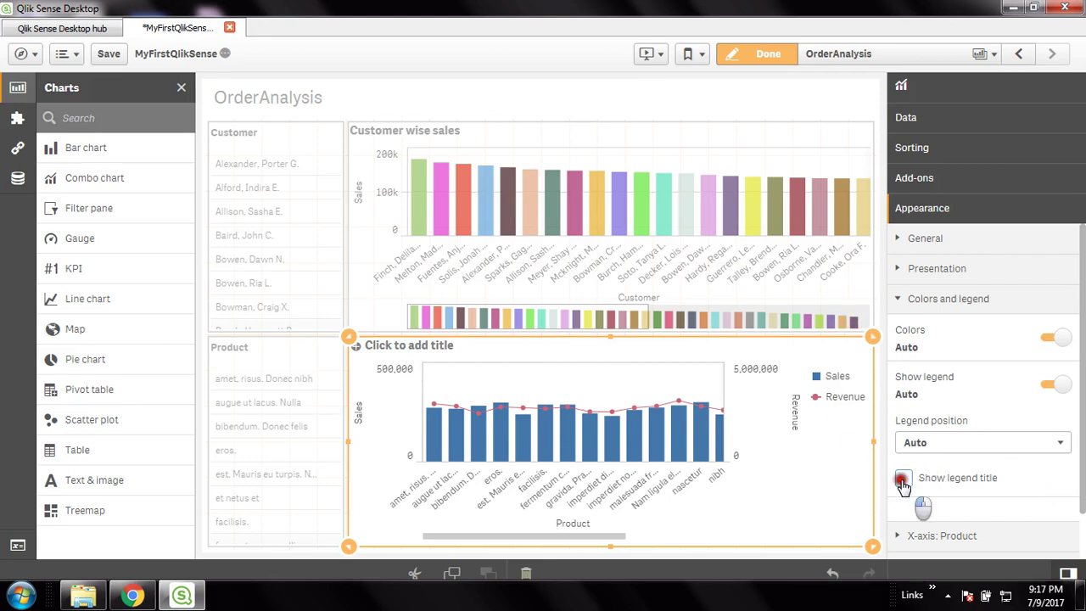
{"action": "left_click", "coordinate": [904, 480]}
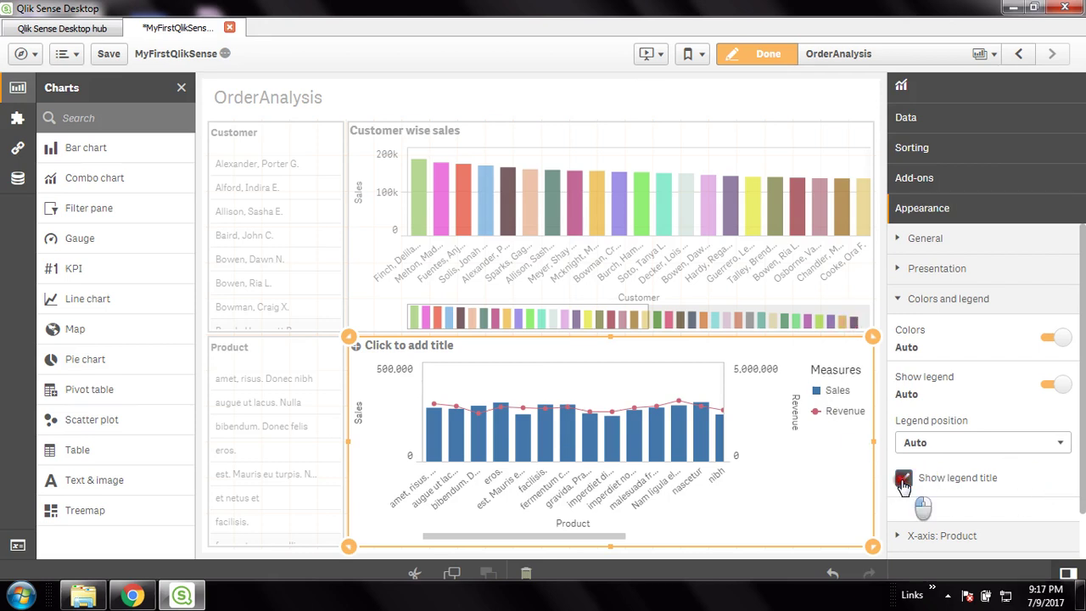
Step: Compare the Bottom and Top legend positions on the combo chart, and settle on Bottom
{"action": "left_click", "coordinate": [1062, 449]}
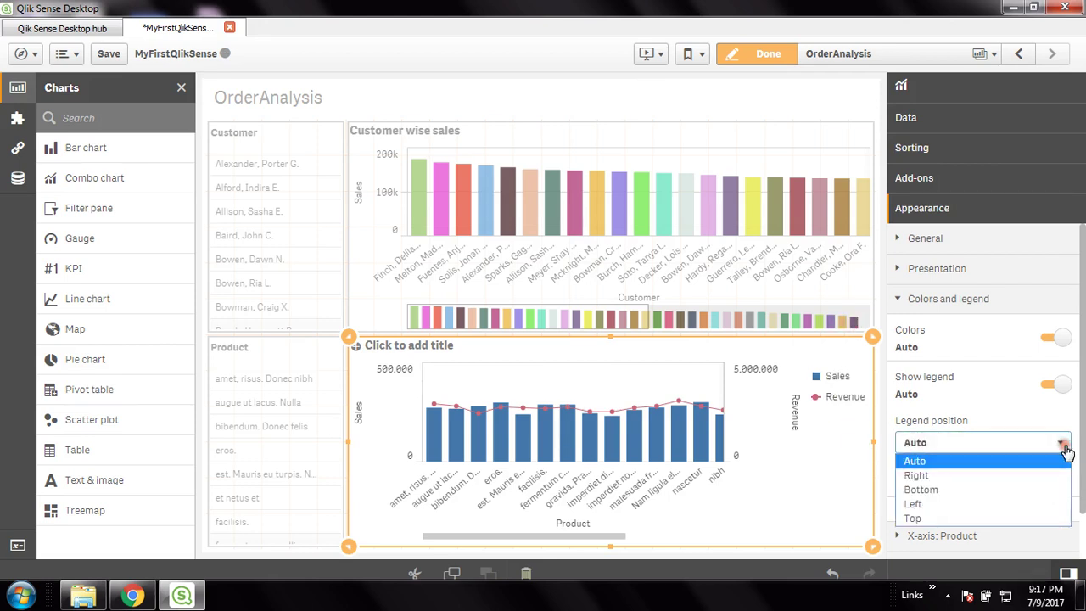
{"action": "left_click", "coordinate": [1001, 491]}
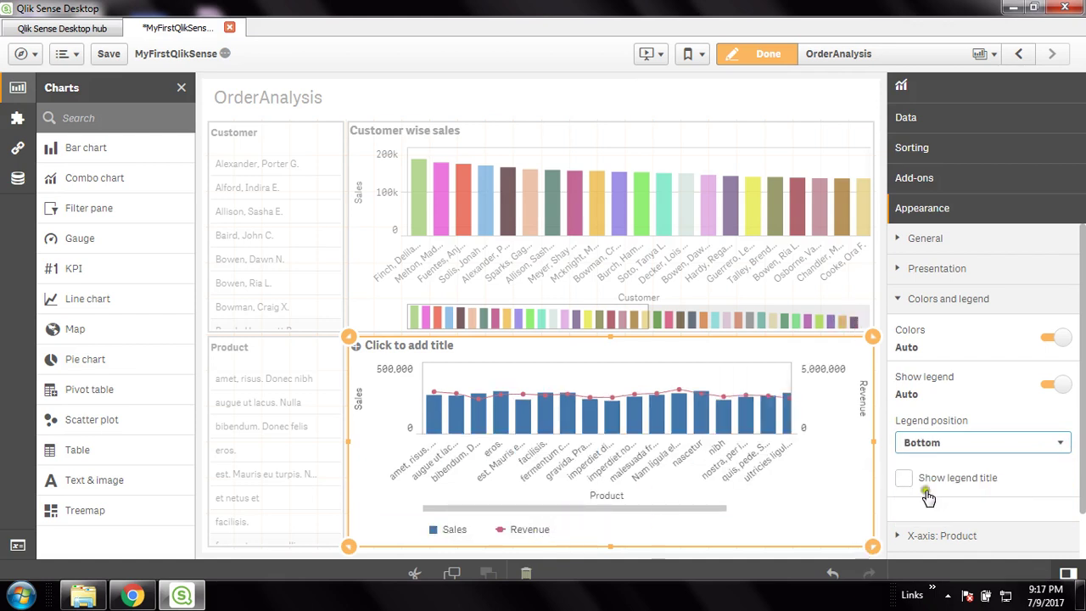
{"action": "left_click", "coordinate": [1059, 442]}
{"action": "left_click", "coordinate": [948, 519]}
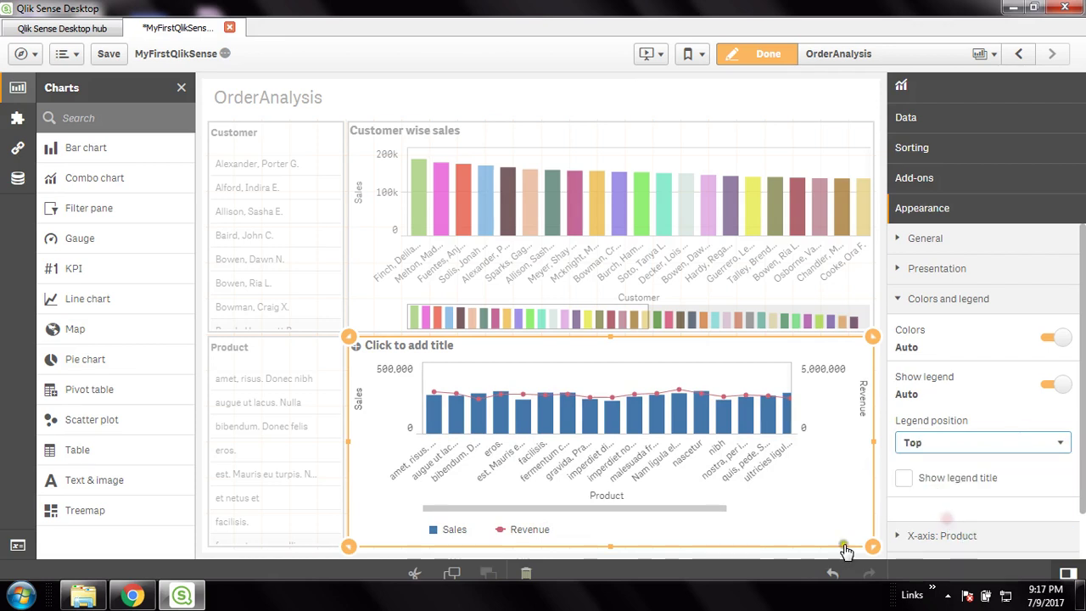
{"action": "left_click", "coordinate": [964, 447]}
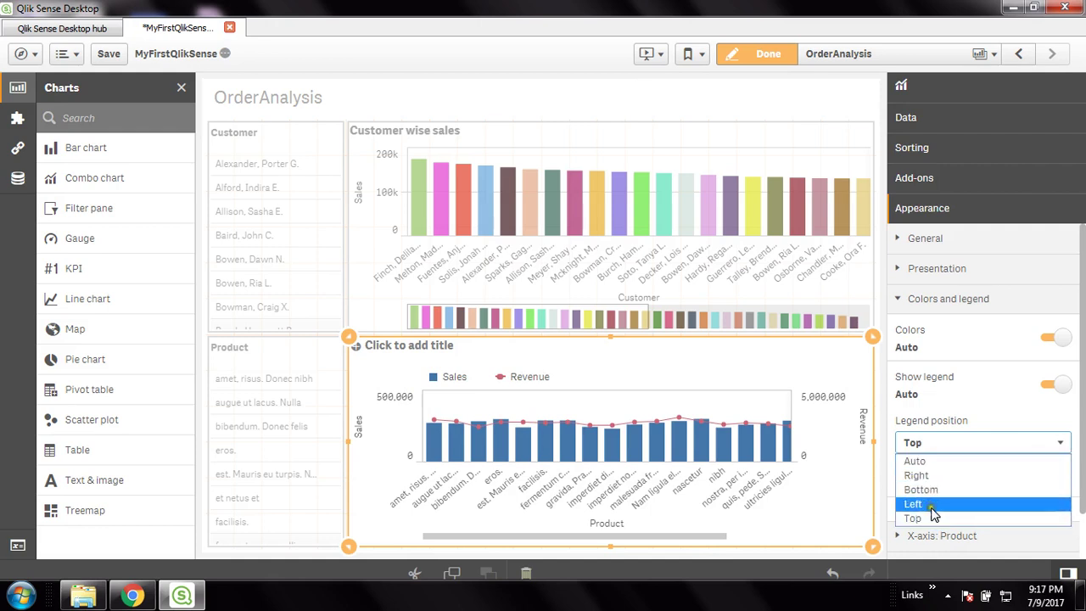
{"action": "left_click", "coordinate": [936, 491]}
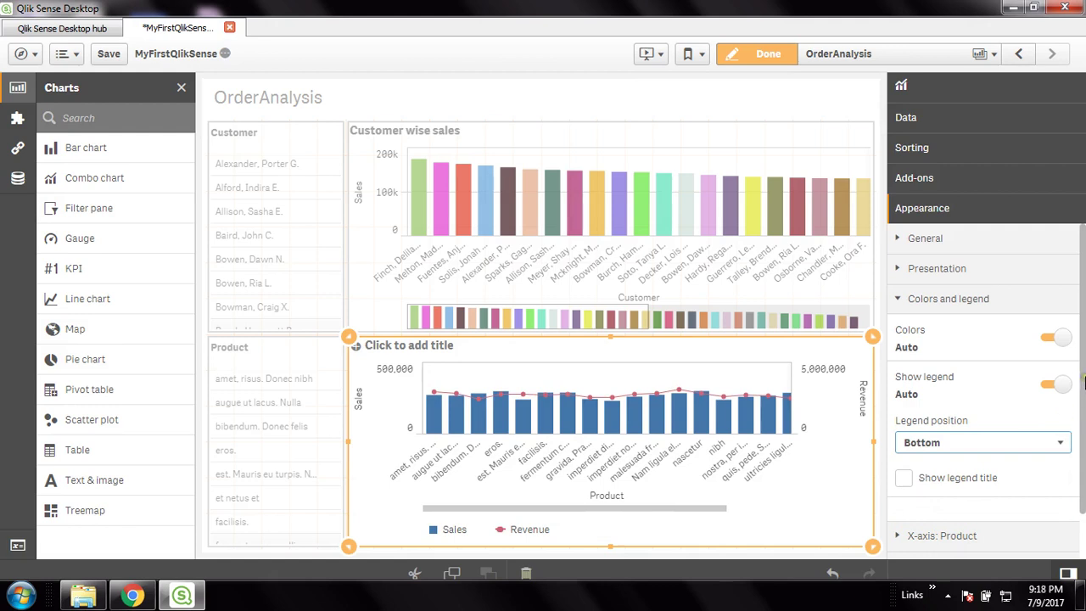
Step: Switch the combo chart's colors from Auto to Custom with the Multicolored option
{"action": "left_click", "coordinate": [1060, 341]}
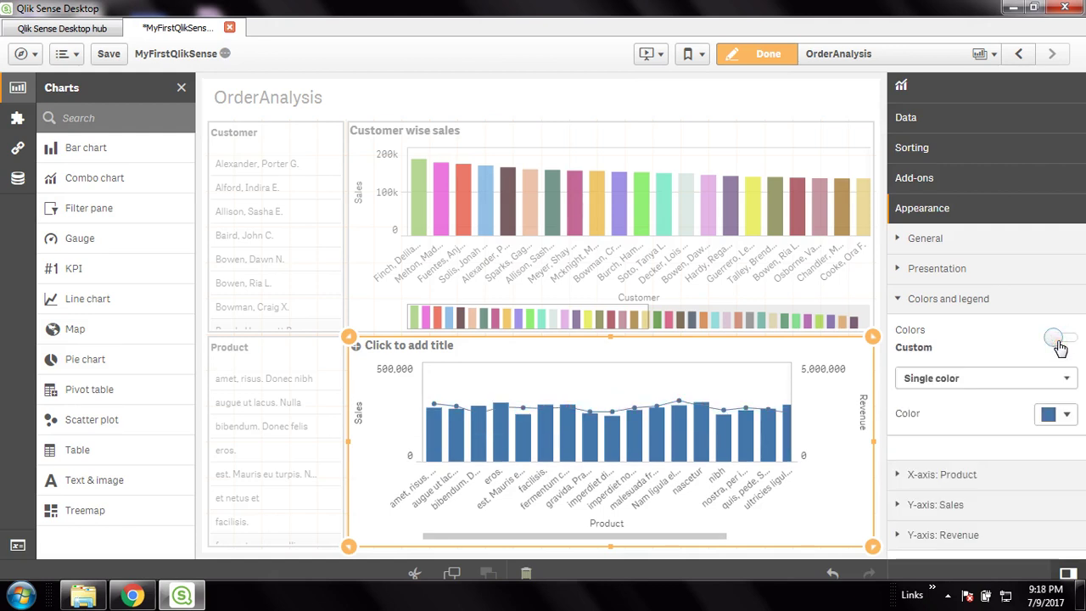
{"action": "left_click", "coordinate": [989, 379]}
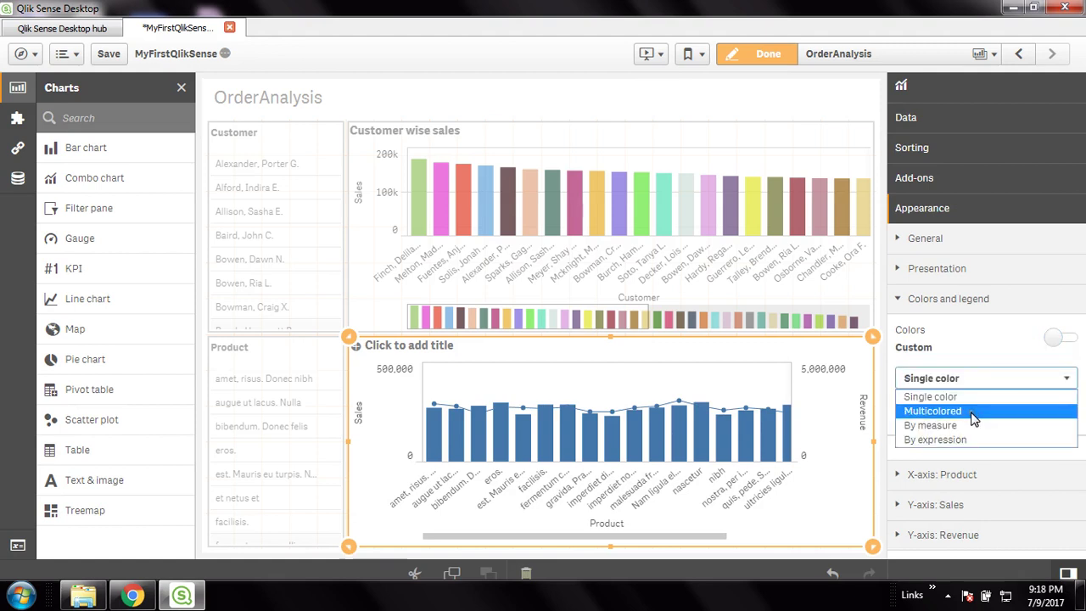
{"action": "left_click", "coordinate": [972, 411]}
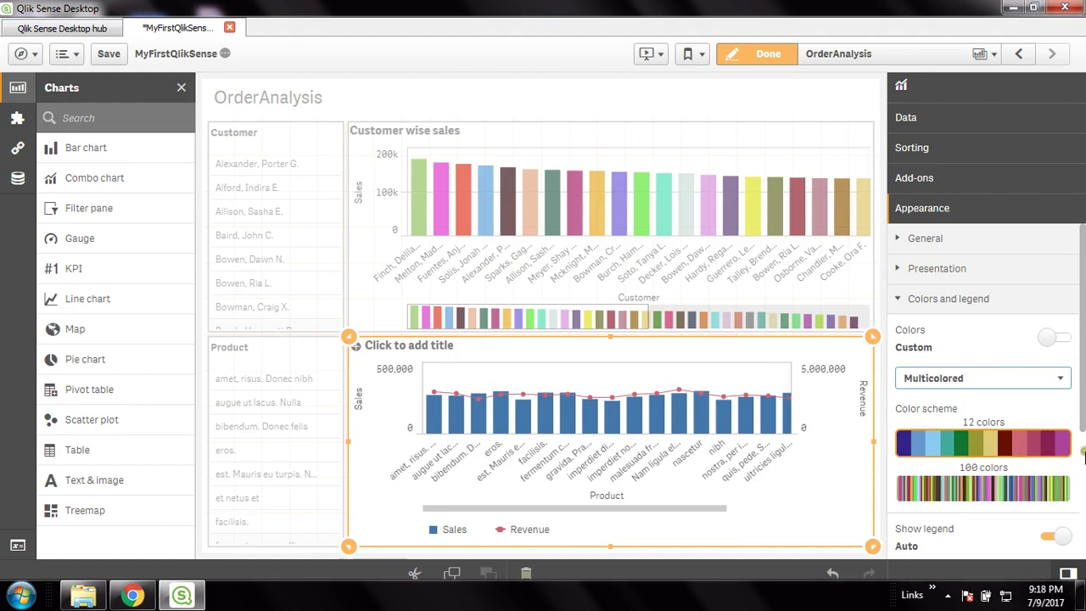
{"action": "scroll", "coordinate": [1083, 424], "scroll_direction": "down", "scroll_amount": 2}
{"action": "left_click_drag", "start_coordinate": [1083, 424], "coordinate": [1082, 472]}
{"action": "scroll", "coordinate": [1082, 471], "scroll_direction": "up", "scroll_amount": 2}
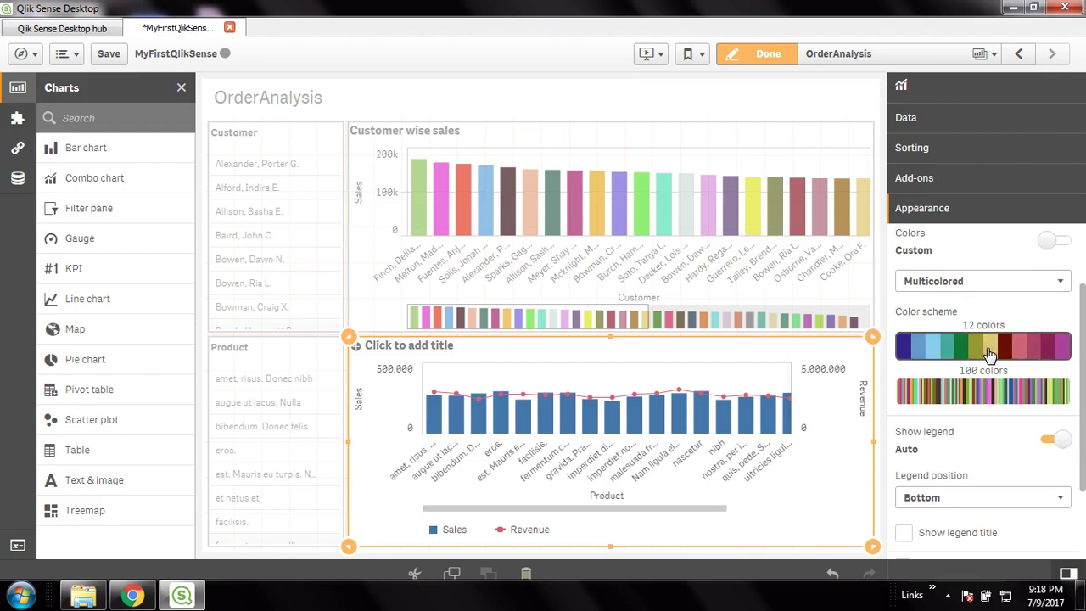
Step: Compare the 12 colors and 100 colors schemes on the combo chart, and apply 100 colors
{"action": "left_click", "coordinate": [965, 390]}
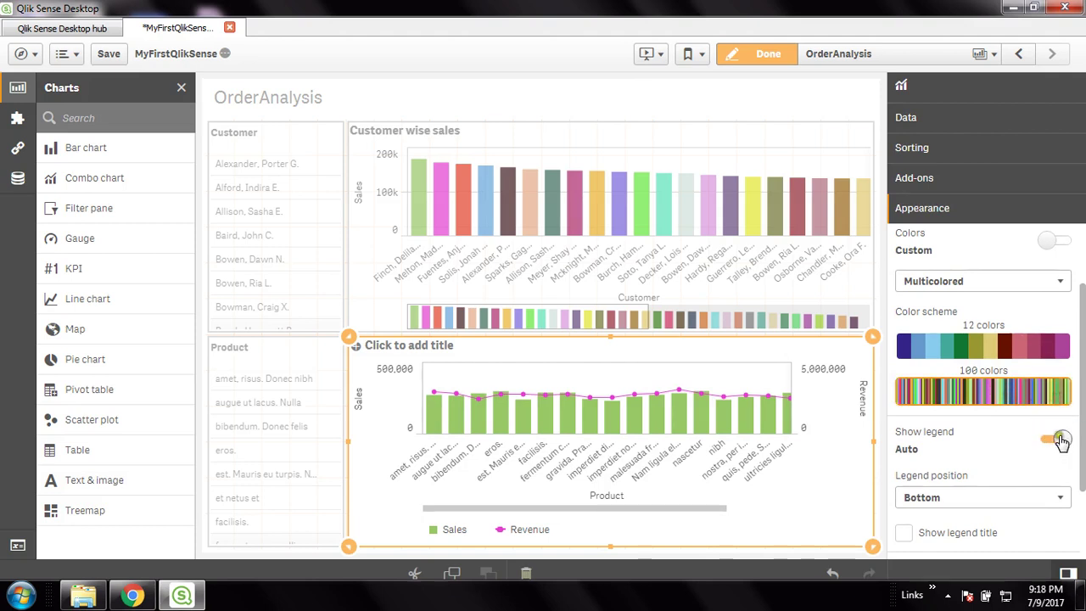
{"action": "left_click", "coordinate": [959, 345]}
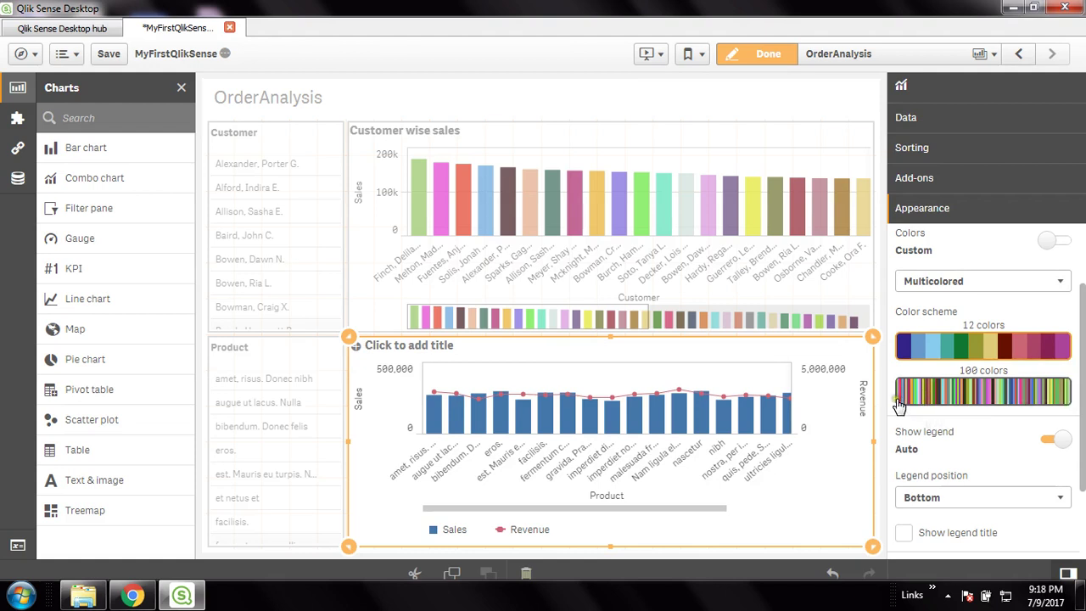
{"action": "left_click", "coordinate": [1002, 400]}
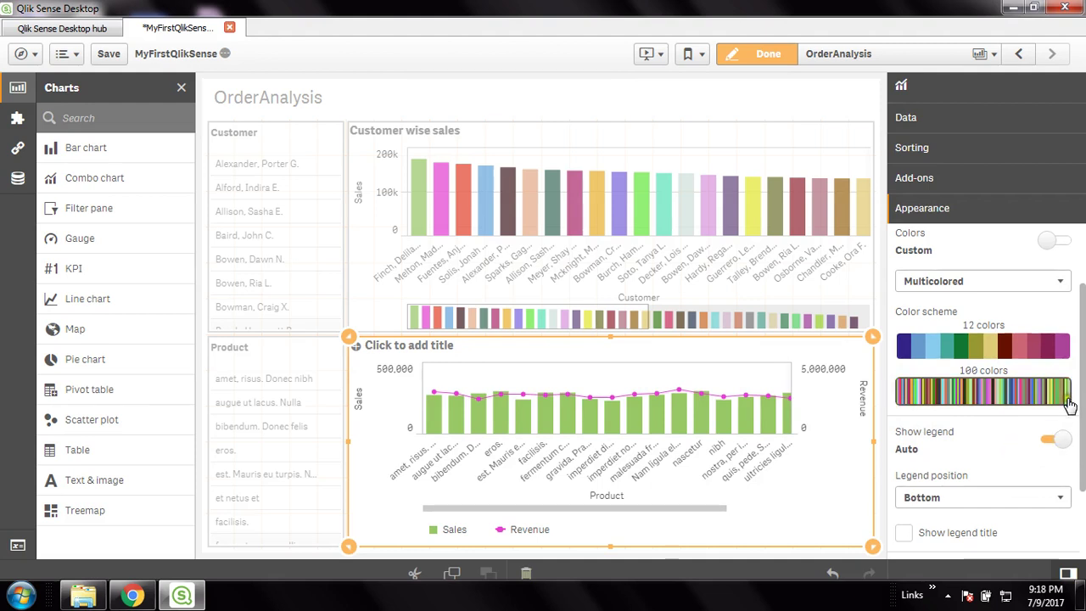
{"action": "scroll", "coordinate": [1083, 397], "scroll_direction": "down", "scroll_amount": 1}
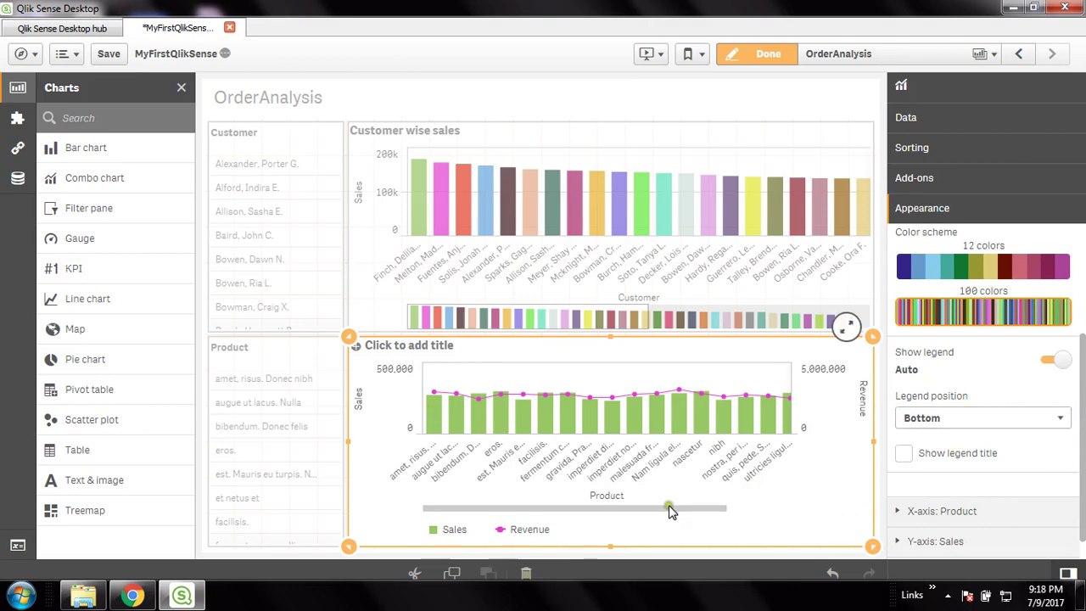
{"action": "left_click_drag", "start_coordinate": [682, 509], "coordinate": [777, 518]}
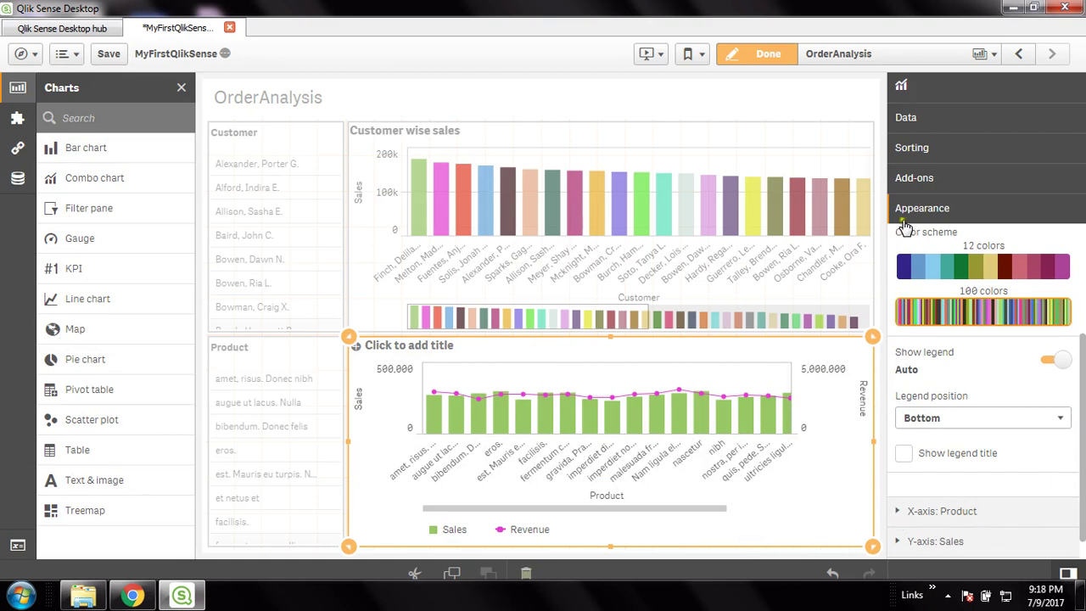
Step: Look over the X-axis: Product settings, try Custom for the Continuous option, and return it to Auto
{"action": "left_click", "coordinate": [897, 512]}
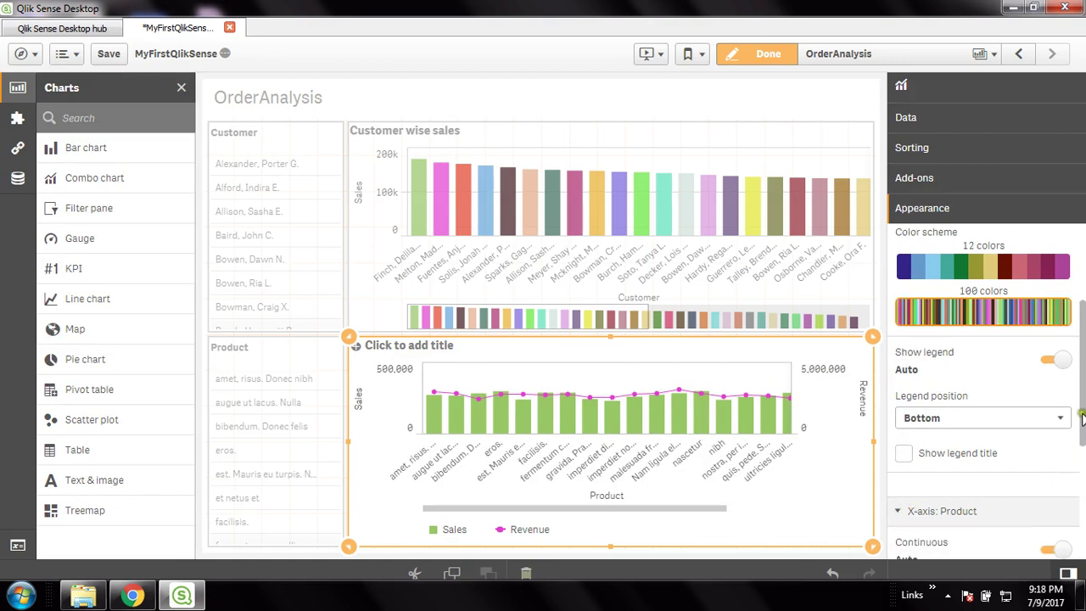
{"action": "left_click_drag", "start_coordinate": [1082, 417], "coordinate": [1082, 519]}
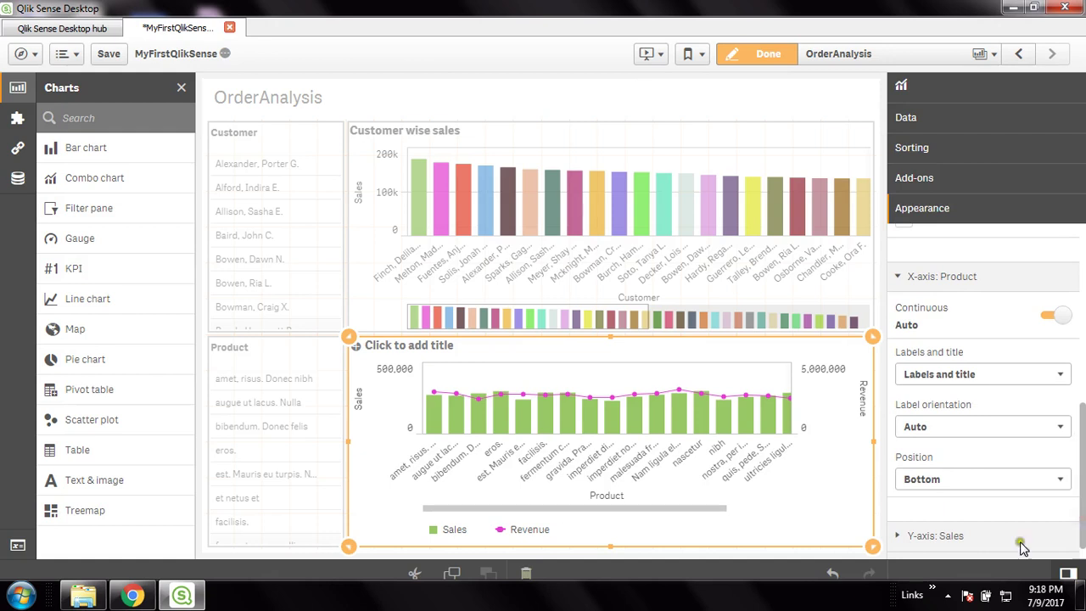
{"action": "left_click", "coordinate": [1052, 318]}
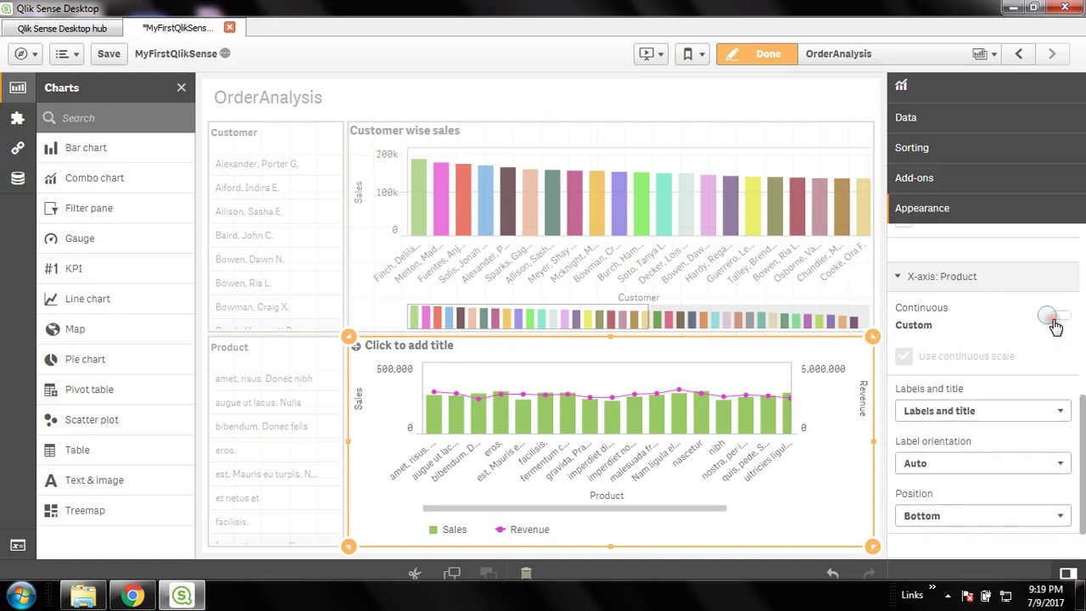
{"action": "left_click", "coordinate": [1052, 319]}
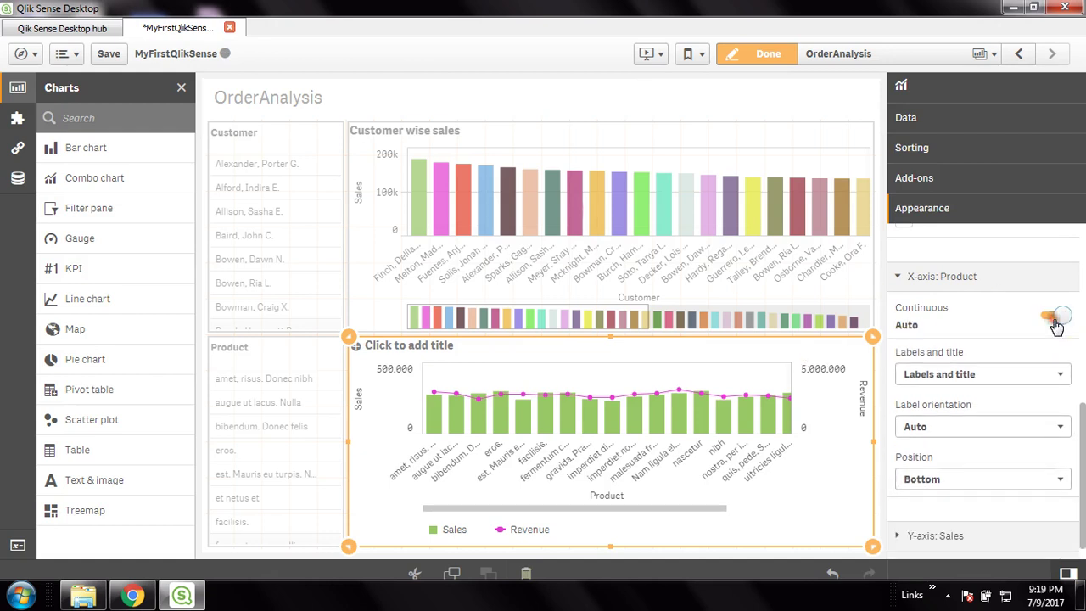
{"action": "left_click_drag", "start_coordinate": [1082, 462], "coordinate": [1083, 515]}
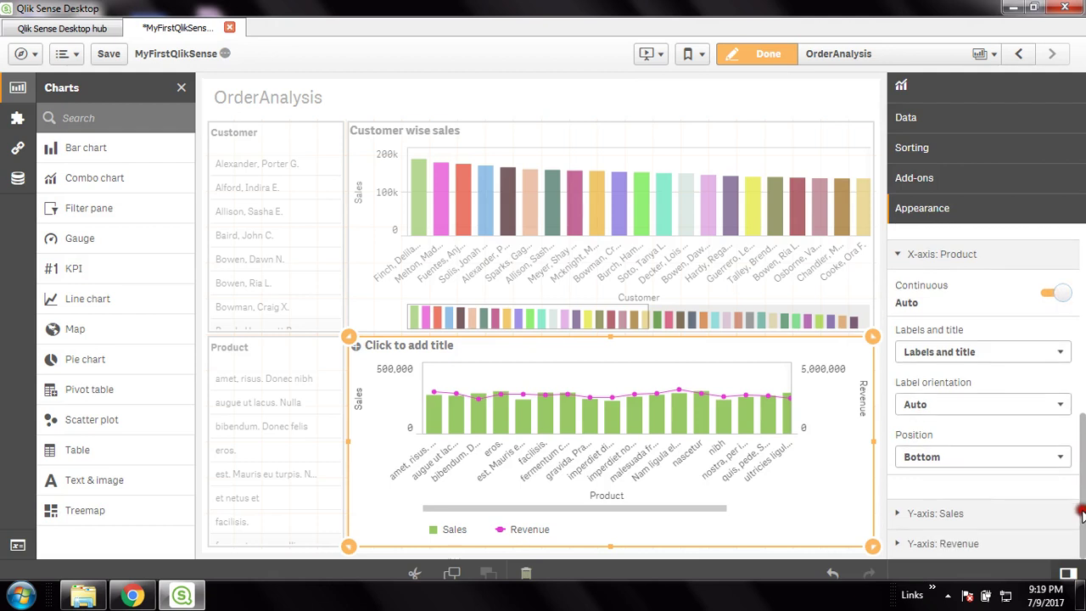
Step: Review the Y-axis settings for Sales and Revenue, and finish editing the OrderAnalysis sheet
{"action": "left_click", "coordinate": [898, 514]}
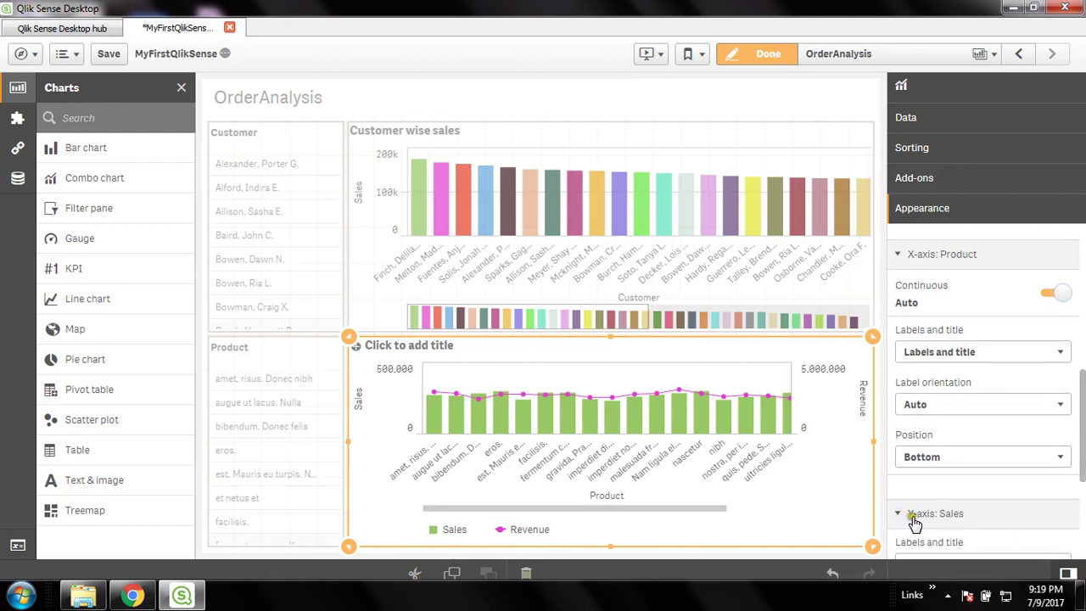
{"action": "left_click", "coordinate": [900, 256]}
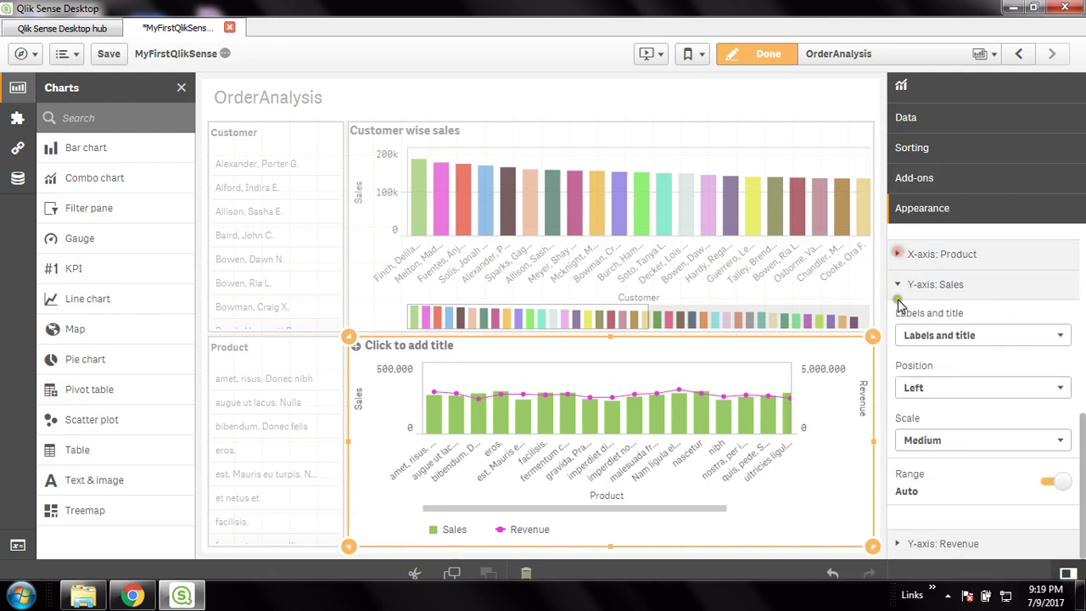
{"action": "left_click", "coordinate": [901, 544]}
{"action": "scroll", "coordinate": [1084, 437], "scroll_direction": "down", "scroll_amount": 3}
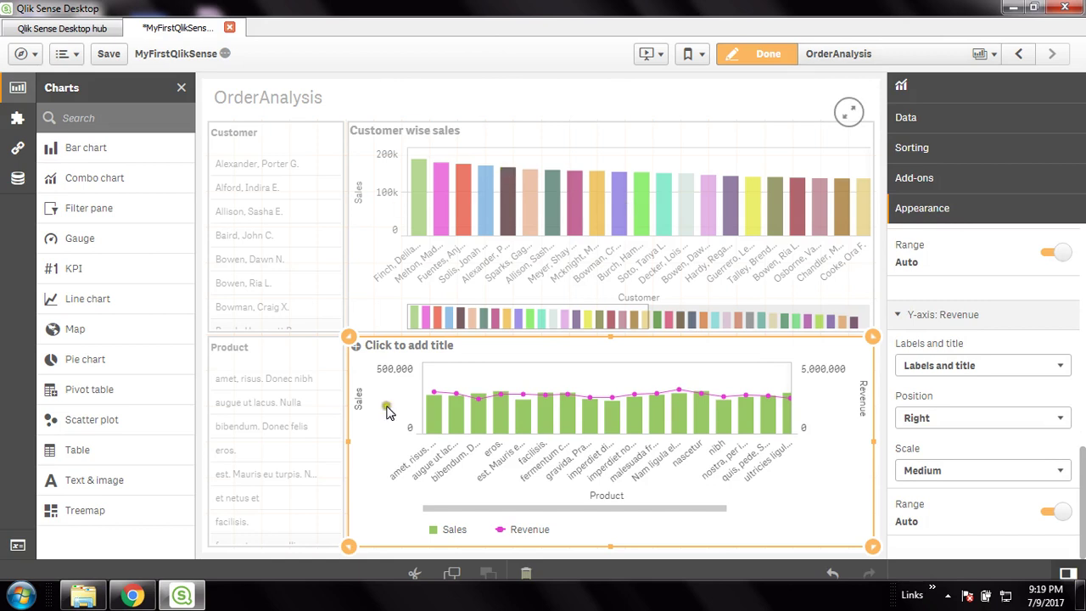
{"action": "left_click", "coordinate": [764, 56]}
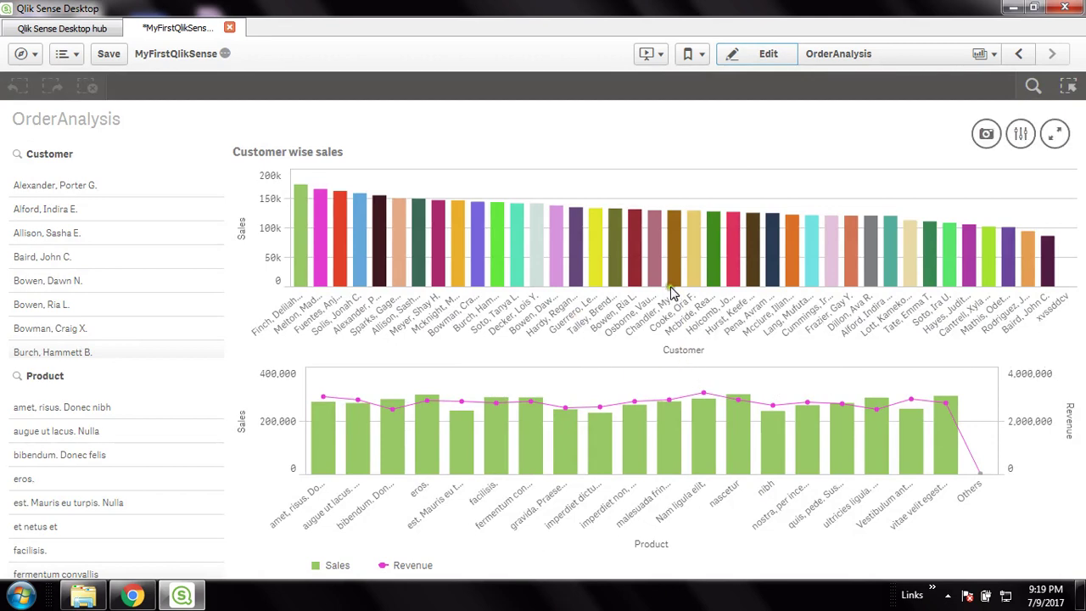
Step: Filter the charts to five customers, the second through sixth in the Customer list, and clear that customer selection
{"action": "left_click", "coordinate": [323, 272]}
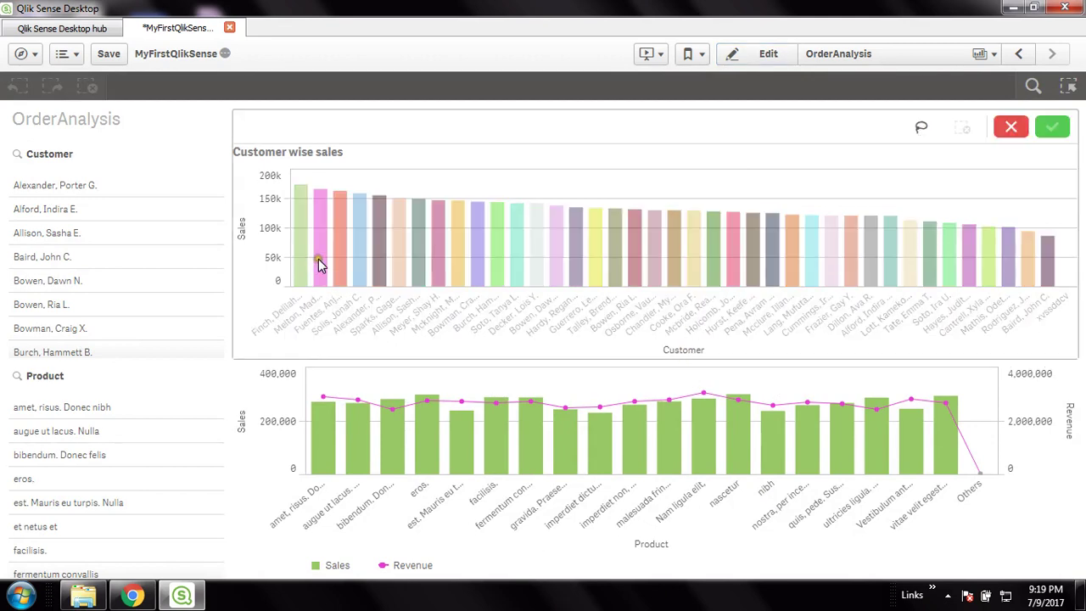
{"action": "left_click", "coordinate": [801, 122]}
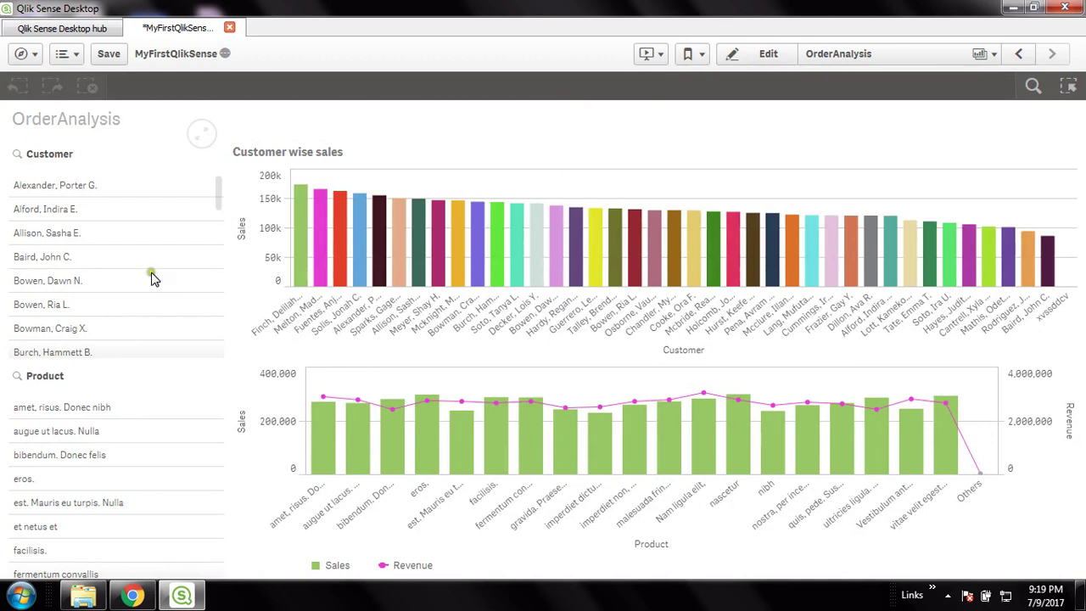
{"action": "left_click", "coordinate": [65, 209]}
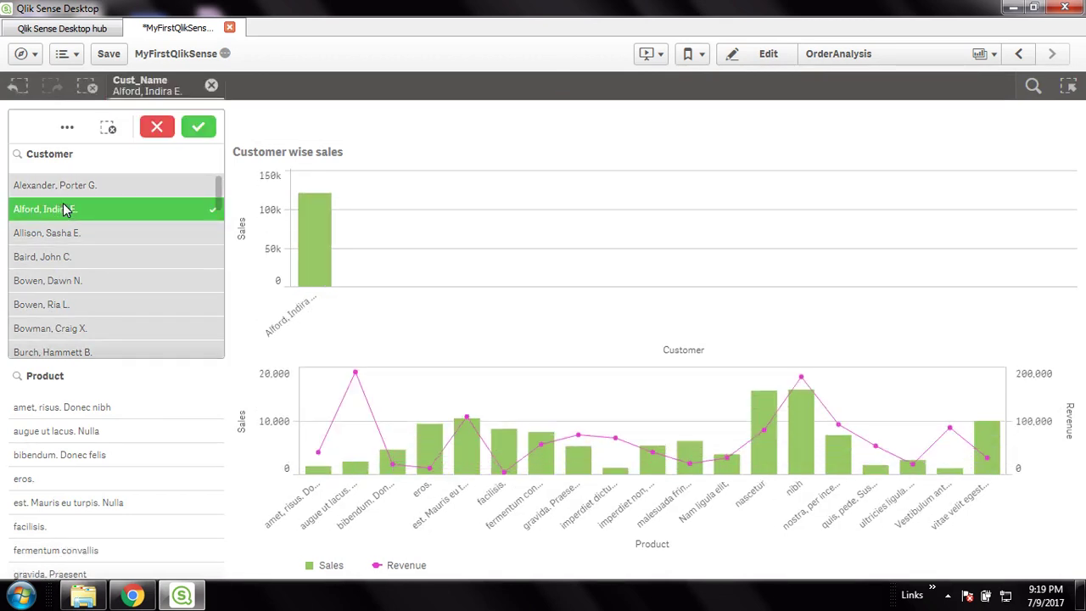
{"action": "left_click", "coordinate": [65, 232]}
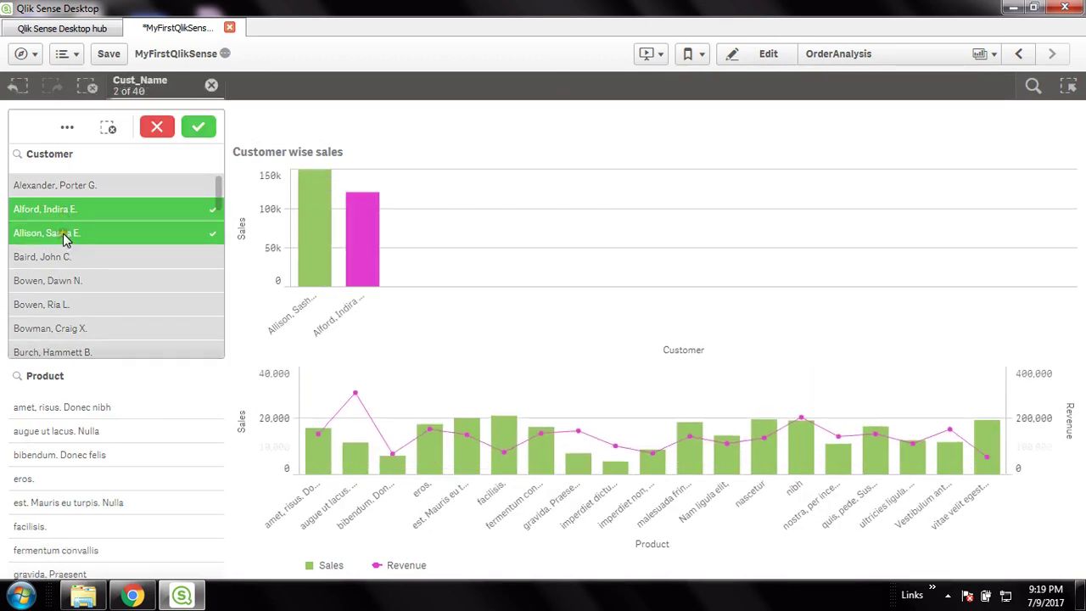
{"action": "left_click", "coordinate": [96, 249]}
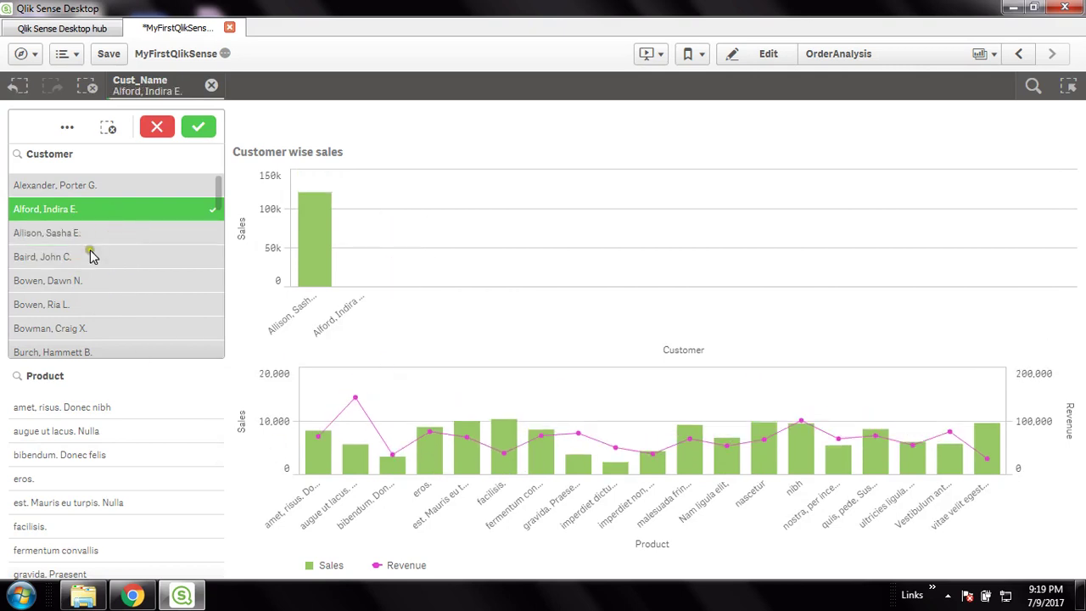
{"action": "left_click", "coordinate": [78, 234]}
{"action": "left_click", "coordinate": [71, 263]}
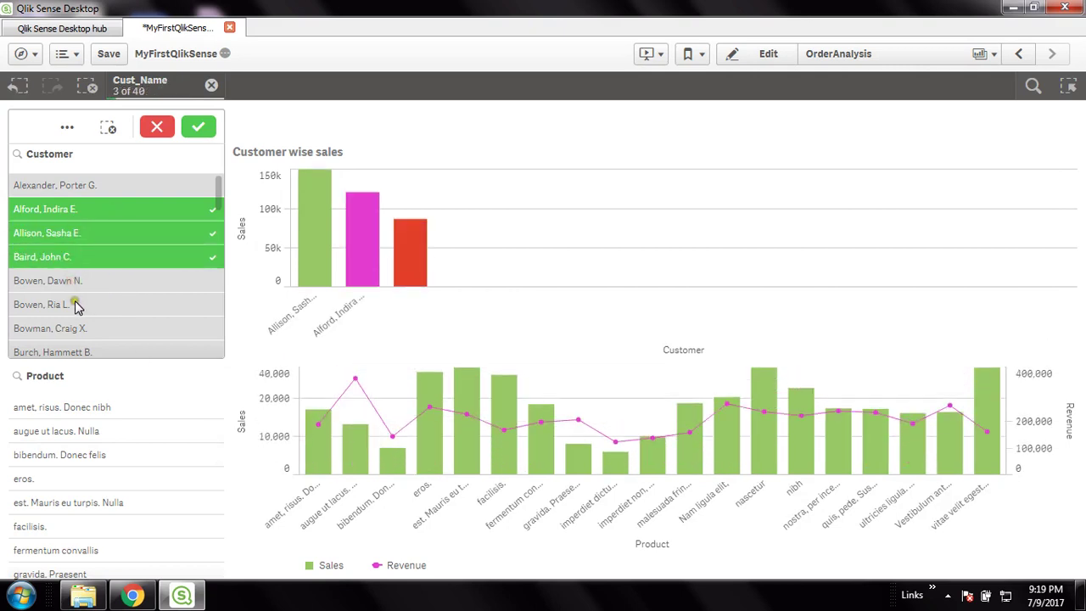
{"action": "left_click", "coordinate": [77, 303]}
{"action": "left_click", "coordinate": [79, 280]}
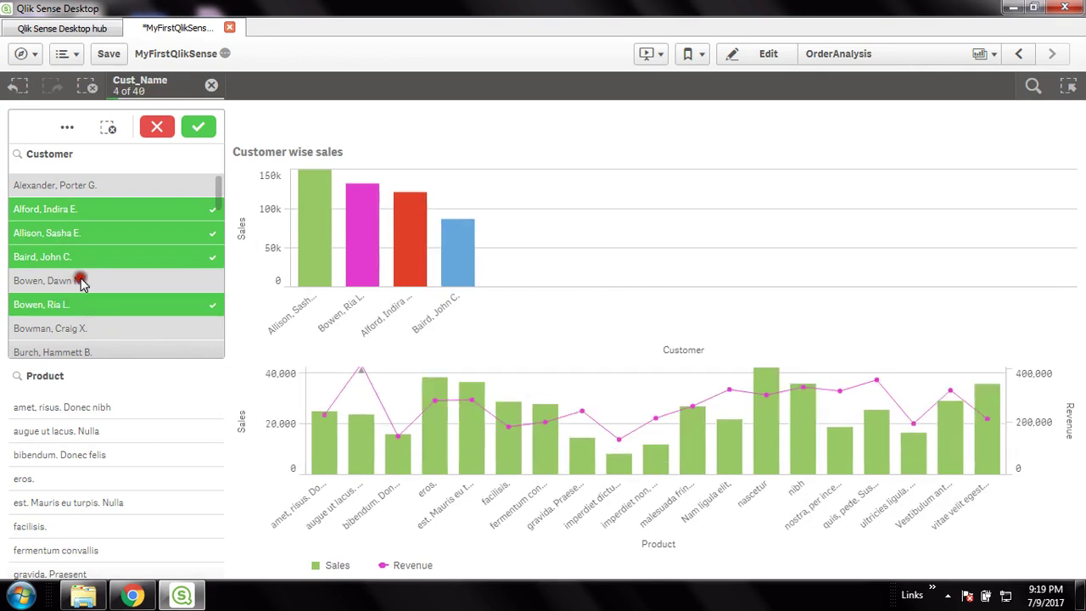
{"action": "left_click", "coordinate": [197, 127]}
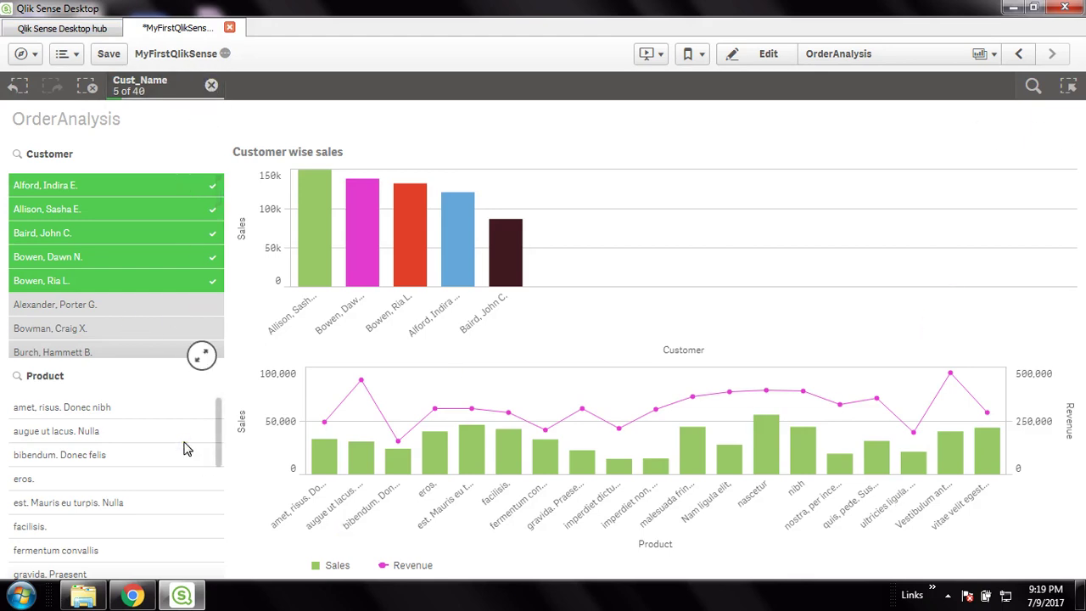
{"action": "left_click", "coordinate": [211, 84]}
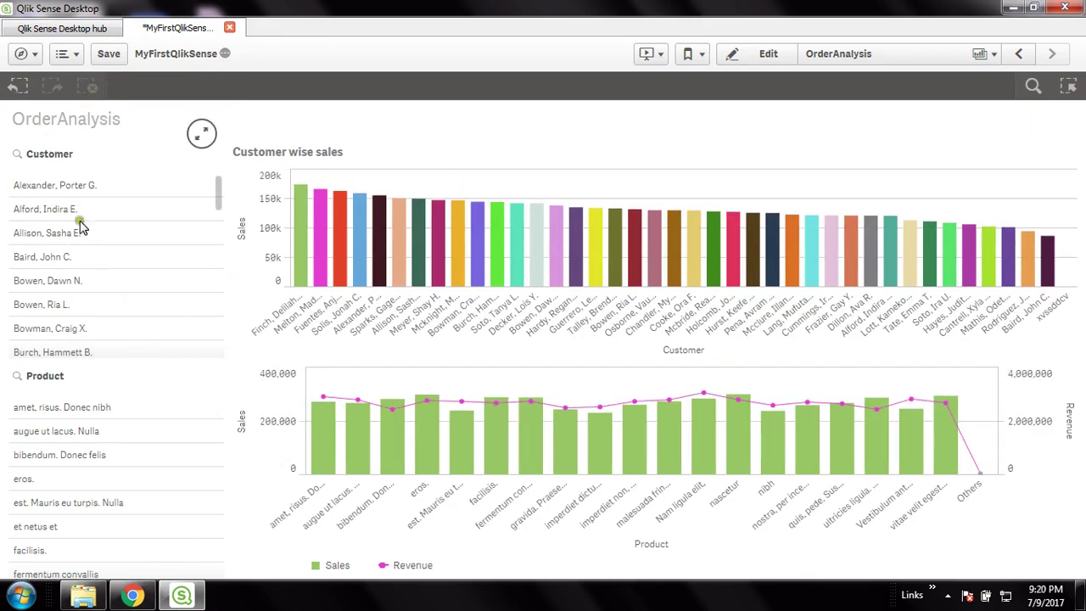
Step: Select eight customers in the Customer filter, the fifth through eleventh in the list plus the thirteenth
{"action": "scroll", "coordinate": [106, 246], "scroll_direction": "down", "scroll_amount": 2}
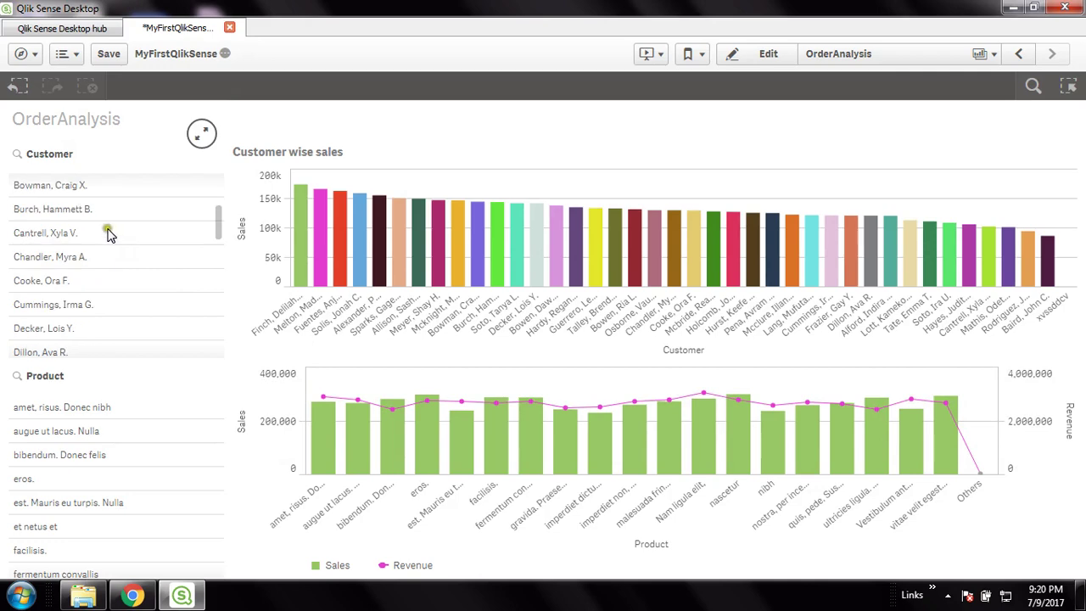
{"action": "left_click", "coordinate": [102, 232]}
{"action": "left_click", "coordinate": [83, 257]}
{"action": "left_click", "coordinate": [72, 280]}
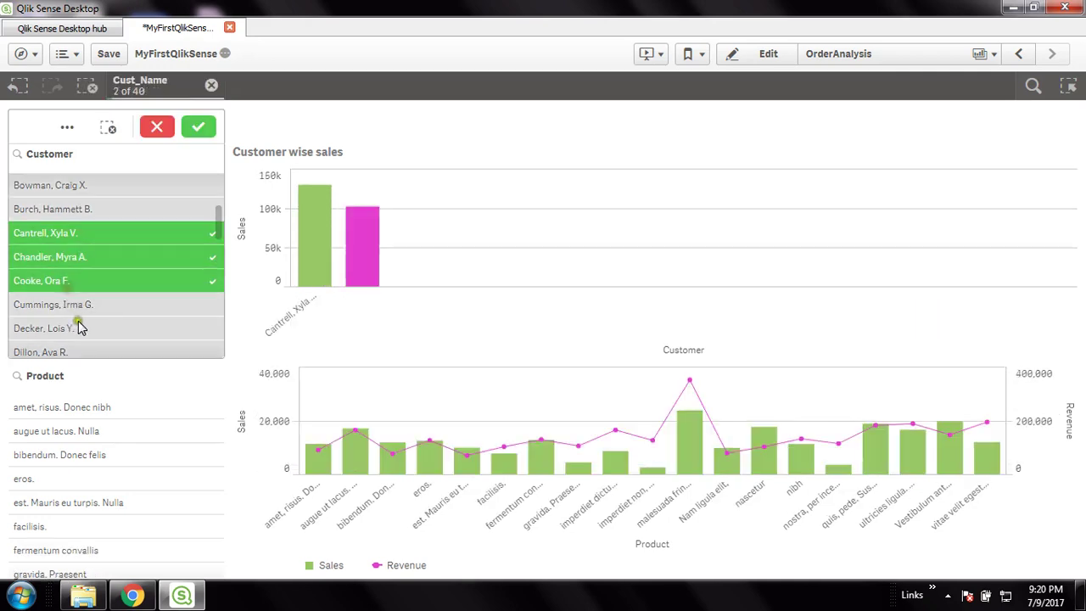
{"action": "left_click", "coordinate": [83, 328]}
{"action": "scroll", "coordinate": [119, 304], "scroll_direction": "up", "scroll_amount": 1}
{"action": "left_click", "coordinate": [80, 306]}
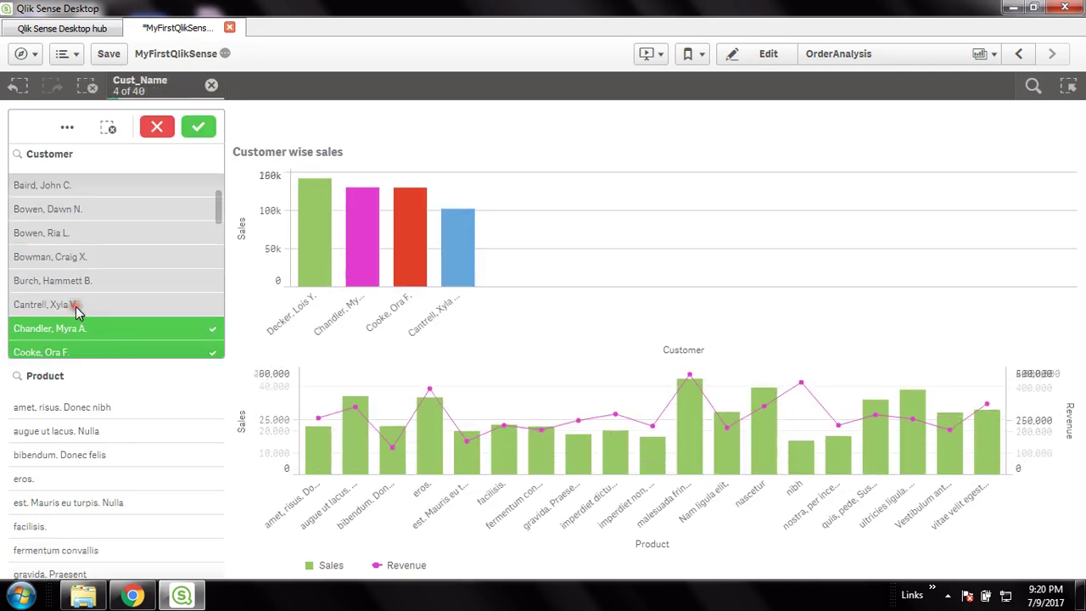
{"action": "left_click", "coordinate": [97, 263]}
{"action": "left_click", "coordinate": [95, 284]}
{"action": "left_click", "coordinate": [91, 302]}
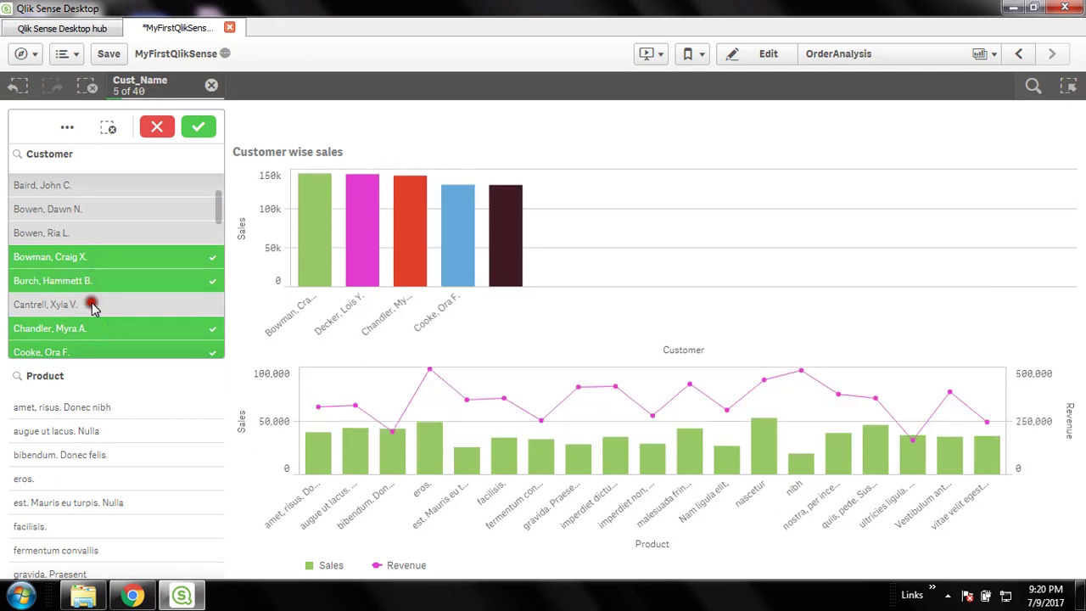
{"action": "left_click", "coordinate": [105, 234]}
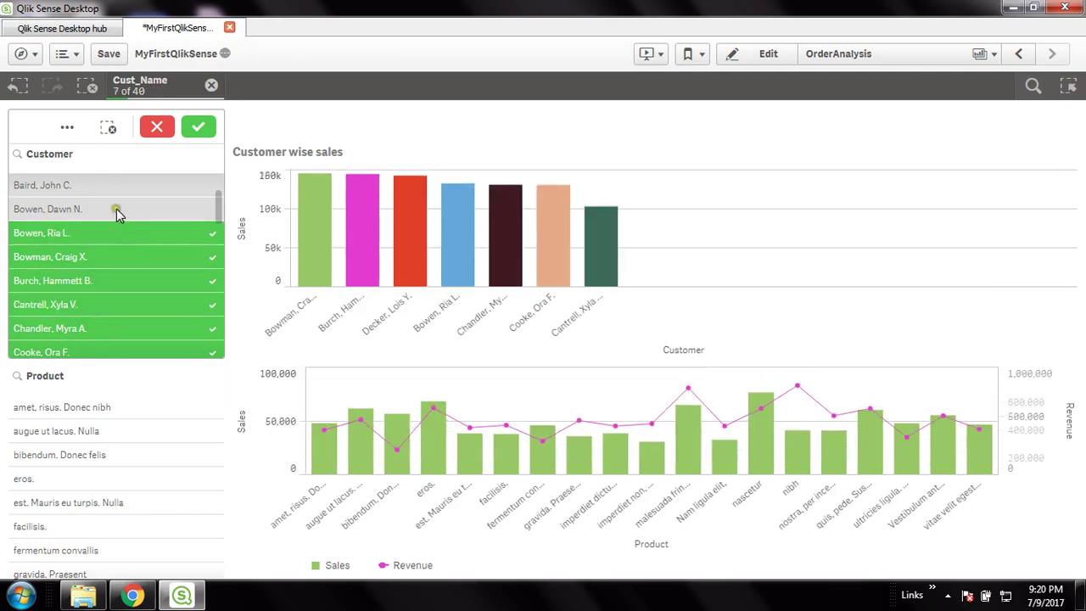
{"action": "left_click", "coordinate": [116, 208]}
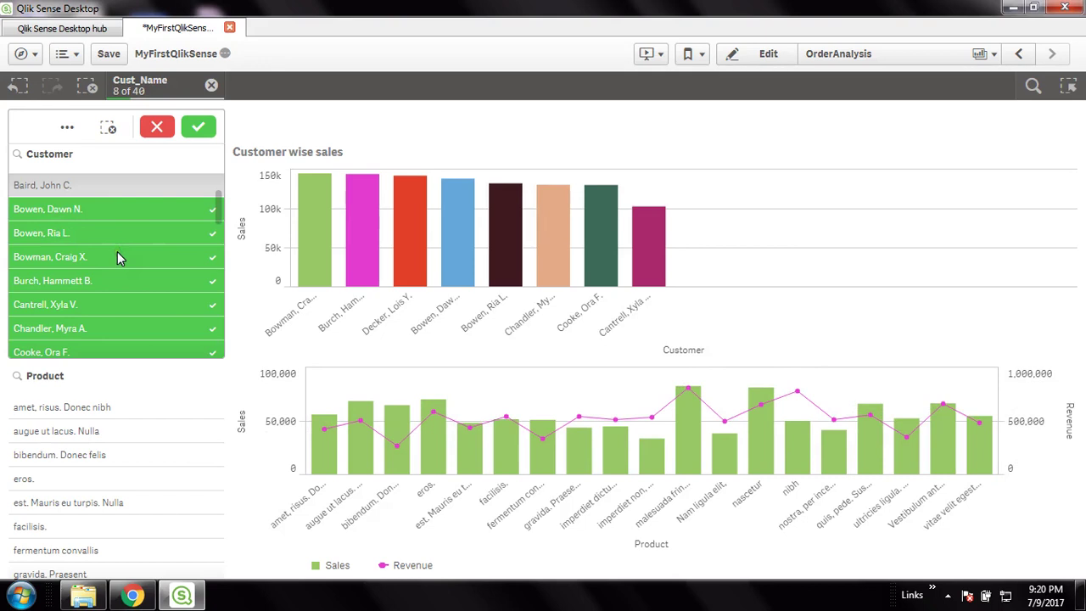
Step: Add four more customers, the sixteenth through nineteenth in the Customer list, and confirm the customer selection
{"action": "scroll", "coordinate": [138, 229], "scroll_direction": "down", "scroll_amount": 3}
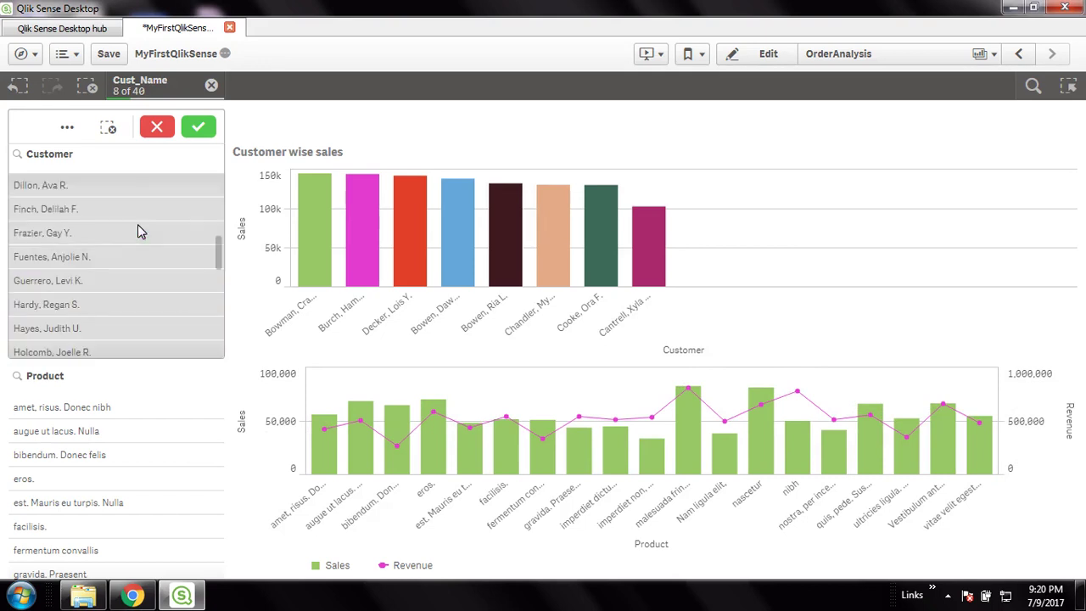
{"action": "left_click", "coordinate": [100, 229]}
{"action": "left_click", "coordinate": [100, 263]}
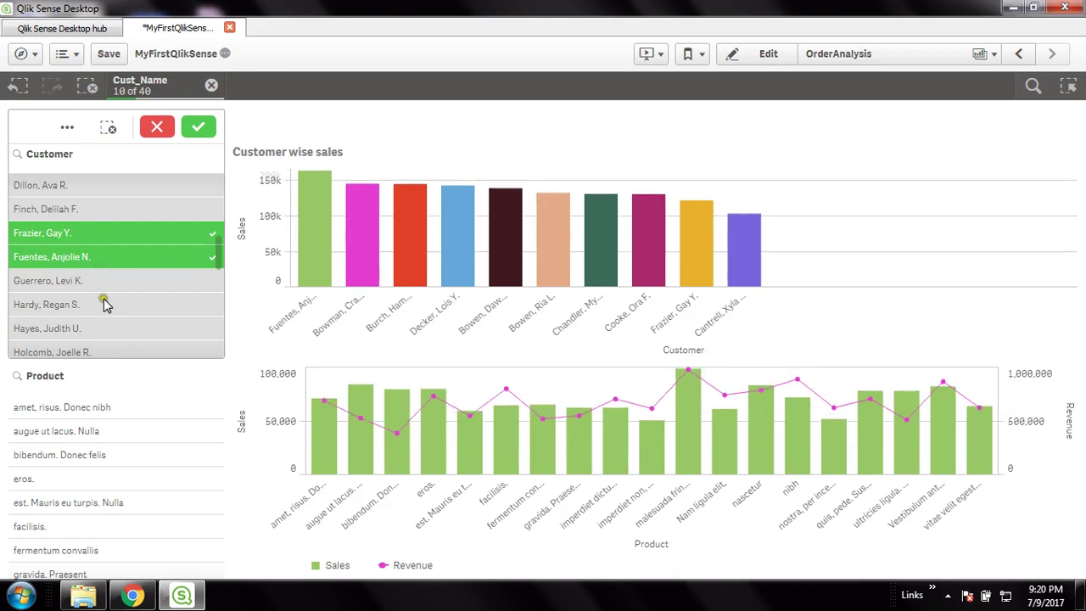
{"action": "left_click", "coordinate": [105, 303]}
{"action": "left_click", "coordinate": [32, 285]}
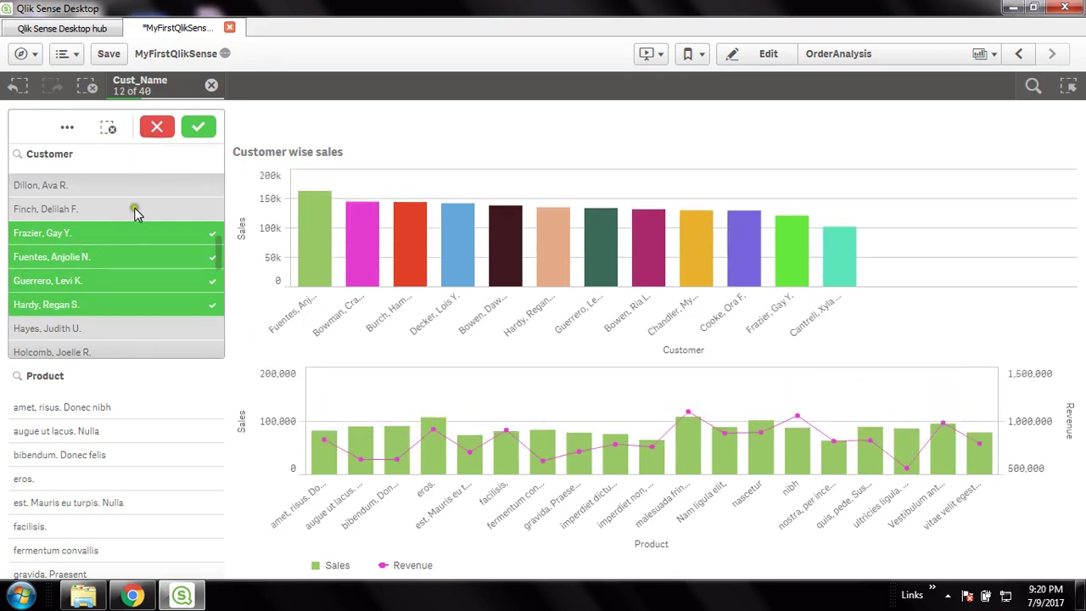
{"action": "left_click", "coordinate": [201, 128]}
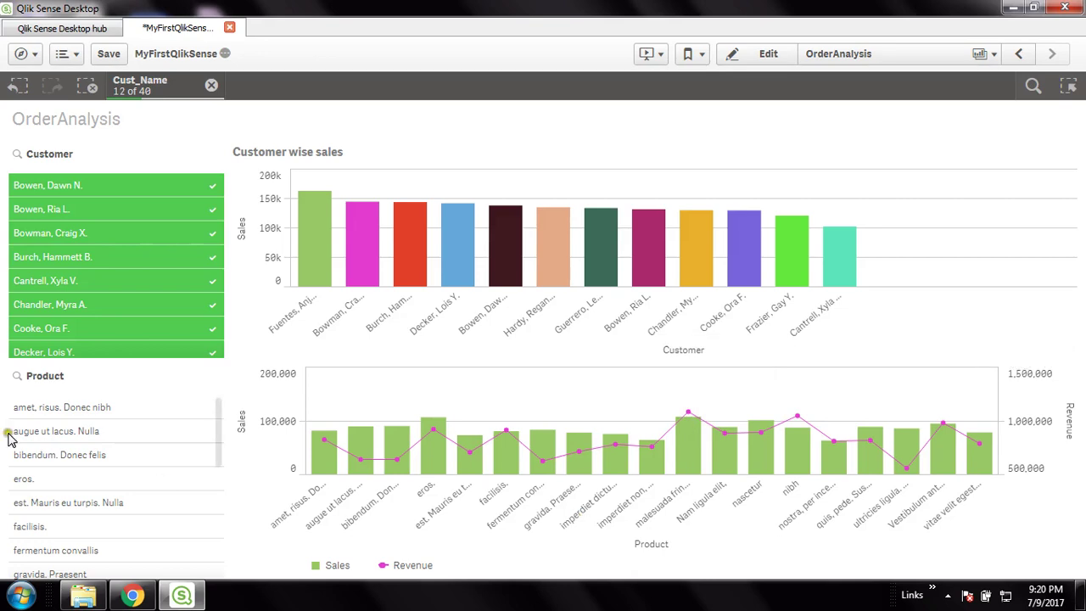
{"action": "left_click", "coordinate": [103, 434]}
{"action": "left_click", "coordinate": [95, 455]}
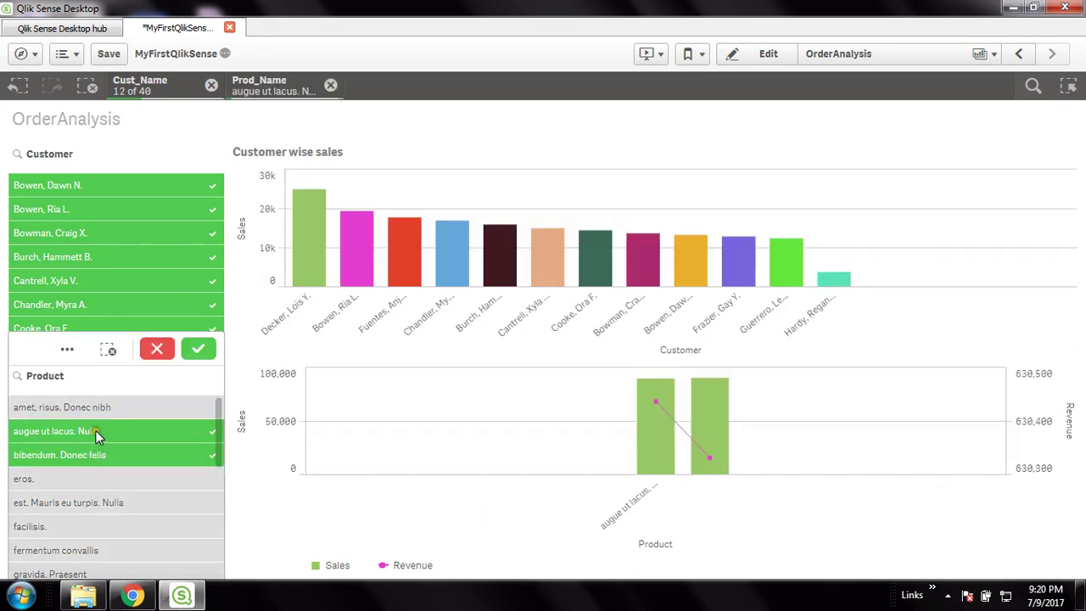
{"action": "left_click", "coordinate": [153, 351]}
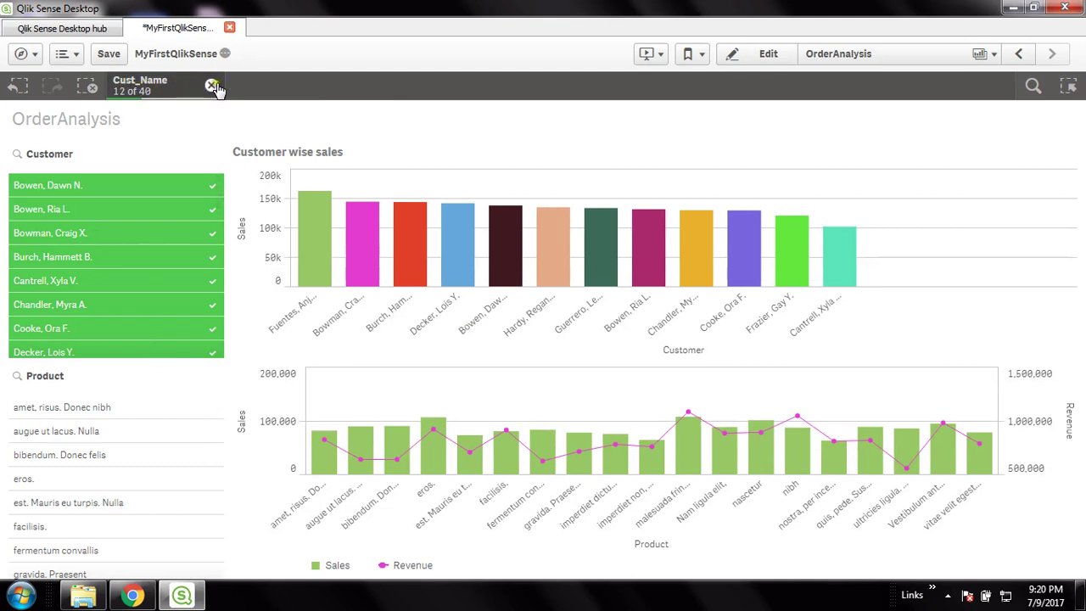
Step: Select augue ut lacus. Nulla, bibendum. Donec felis, facilisis., imperdiet dictum magna. Ut, and imperdiet non, vestibulum in the Product filter
{"action": "left_click", "coordinate": [68, 459]}
{"action": "left_click", "coordinate": [68, 433]}
{"action": "left_click", "coordinate": [64, 532]}
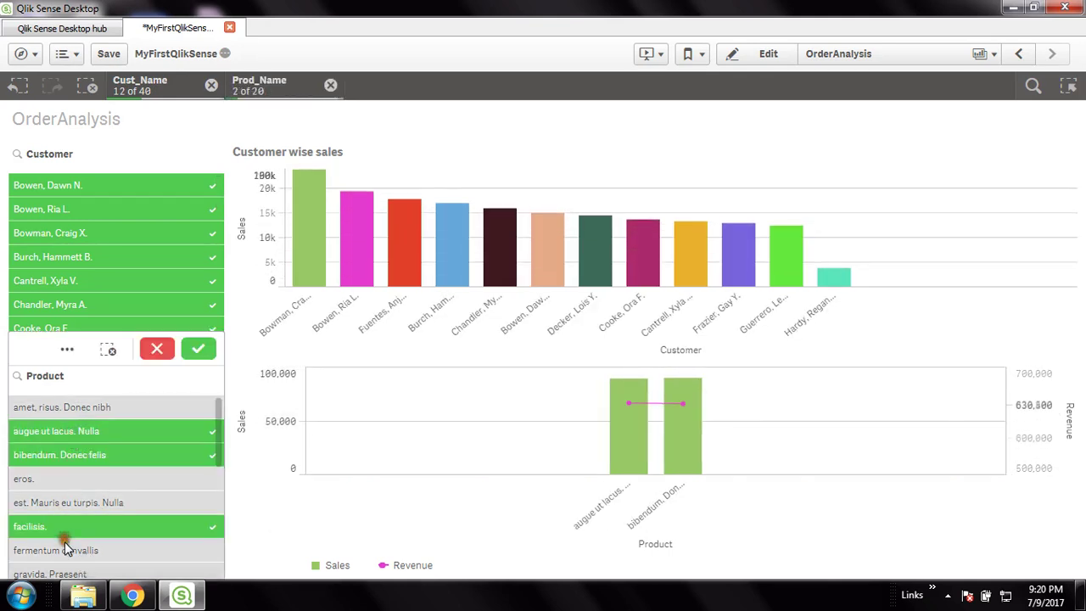
{"action": "scroll", "coordinate": [77, 541], "scroll_direction": "down", "scroll_amount": 1}
{"action": "left_click", "coordinate": [73, 531]}
{"action": "left_click", "coordinate": [74, 548]}
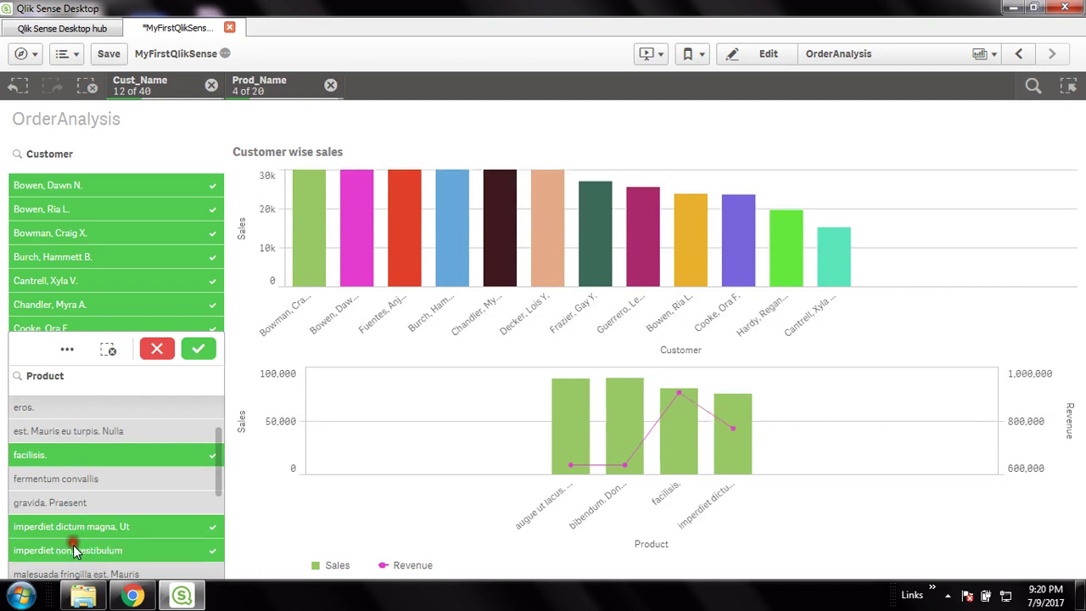
Step: Add gravida. Praesent, fermentum convallis, and malesuada fringilla est. Mauris to the product selection
{"action": "left_click", "coordinate": [78, 502]}
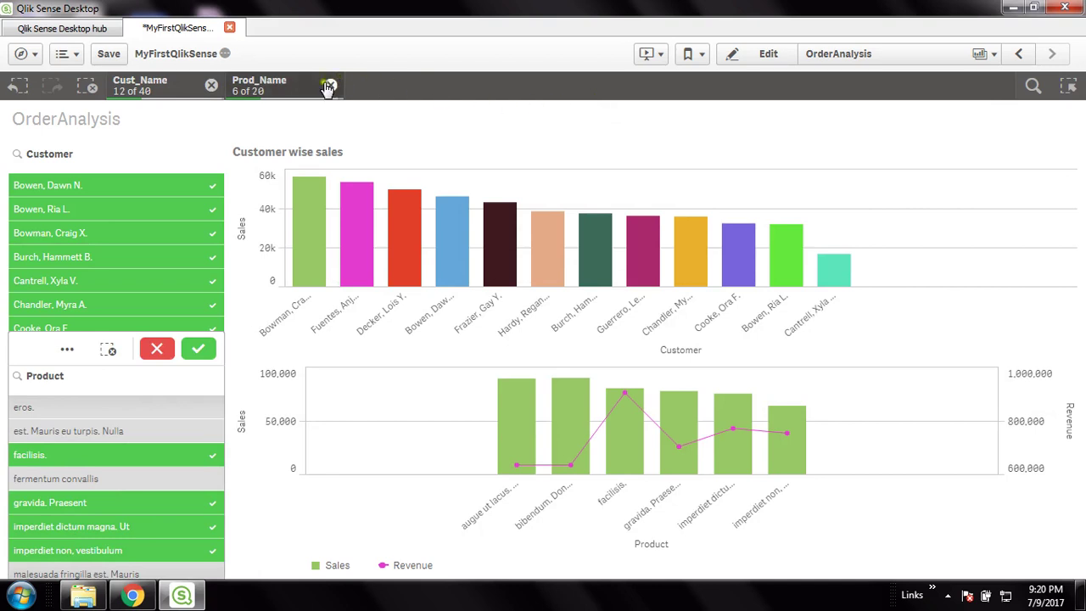
{"action": "left_click", "coordinate": [110, 479]}
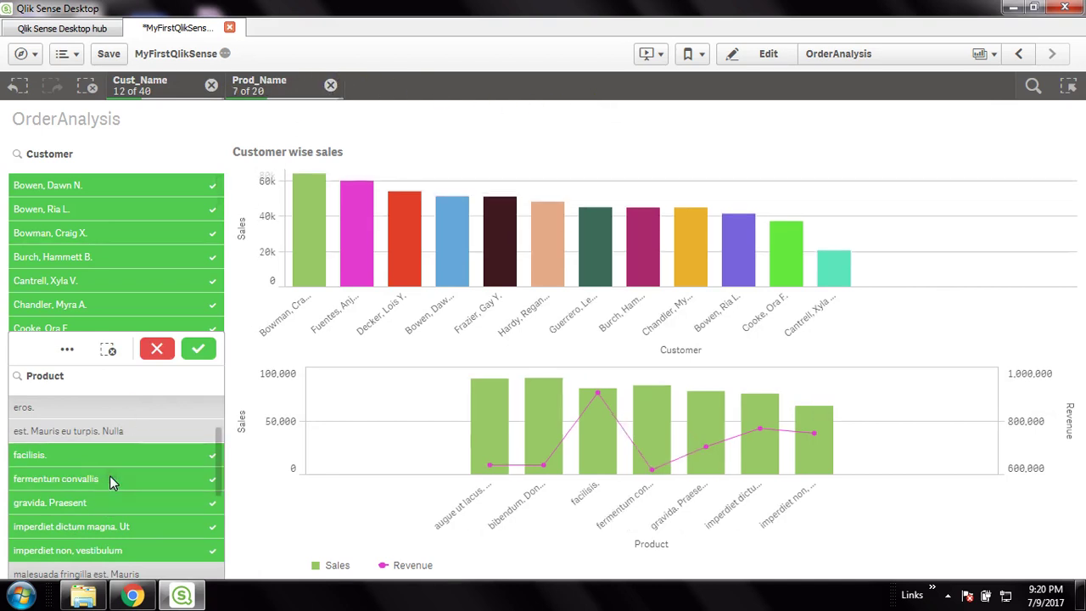
{"action": "scroll", "coordinate": [110, 479], "scroll_direction": "down", "scroll_amount": 3}
{"action": "left_click", "coordinate": [127, 502]}
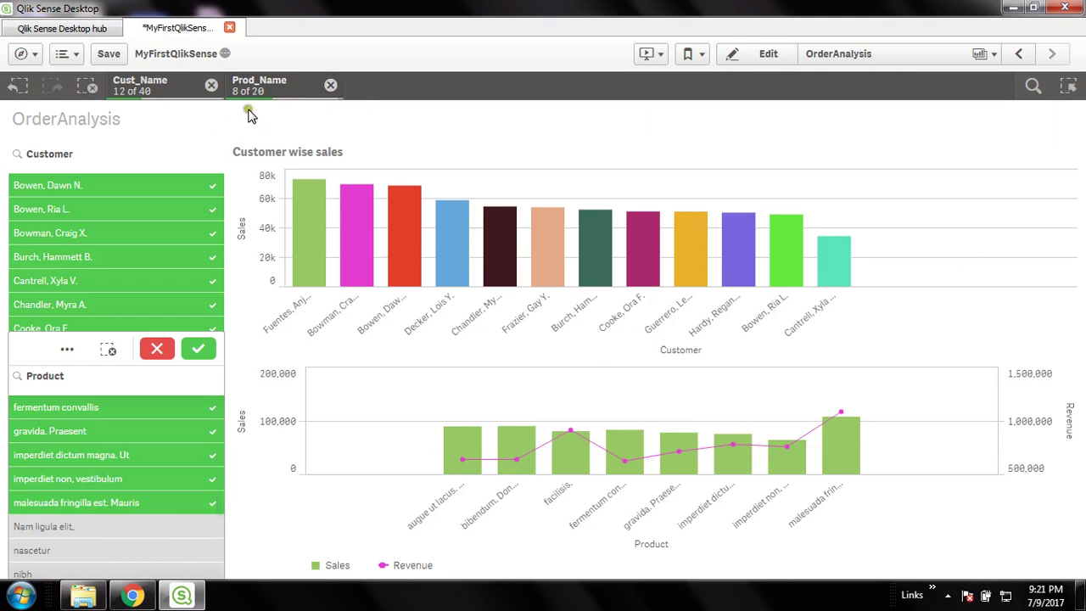
Step: Clear the Cust_Name selection and the Prod_Name selection to restore the unfiltered charts
{"action": "left_click", "coordinate": [211, 84]}
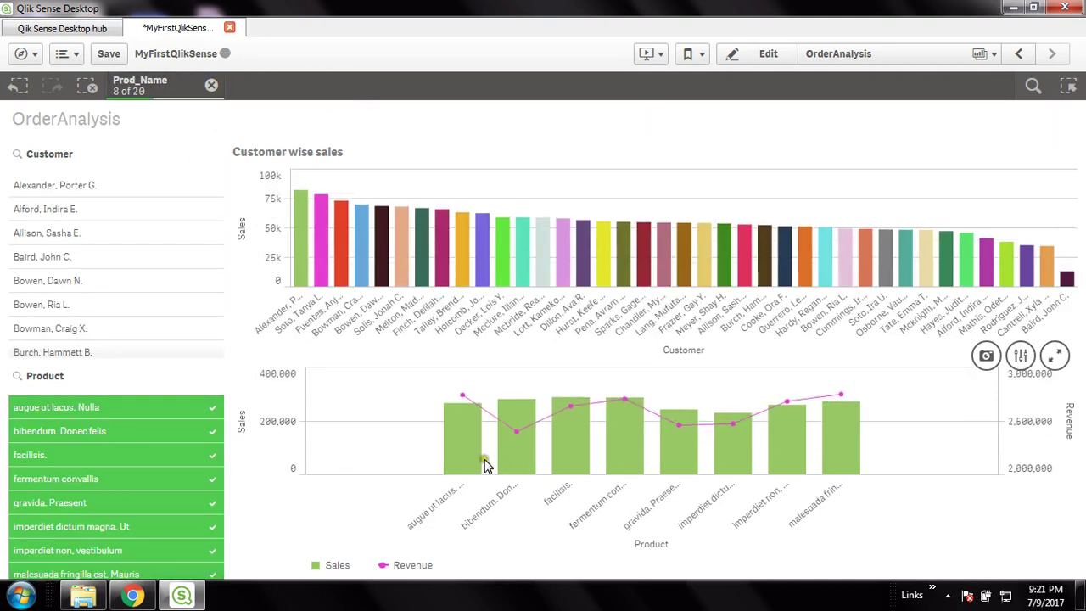
{"action": "left_click", "coordinate": [212, 86]}
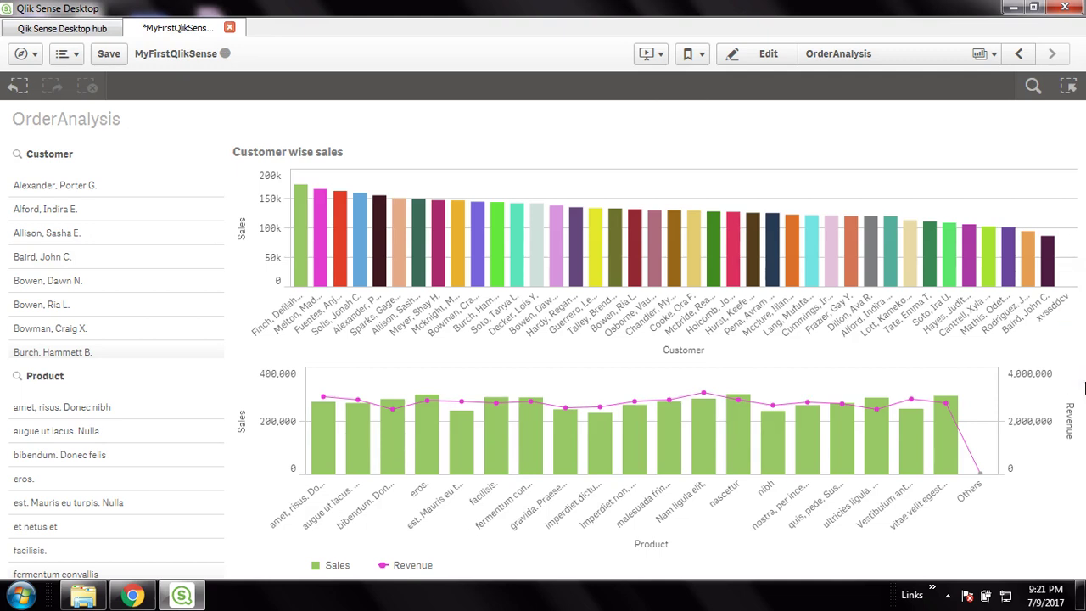
{"action": "mouse_move", "coordinate": [1077, 375]}
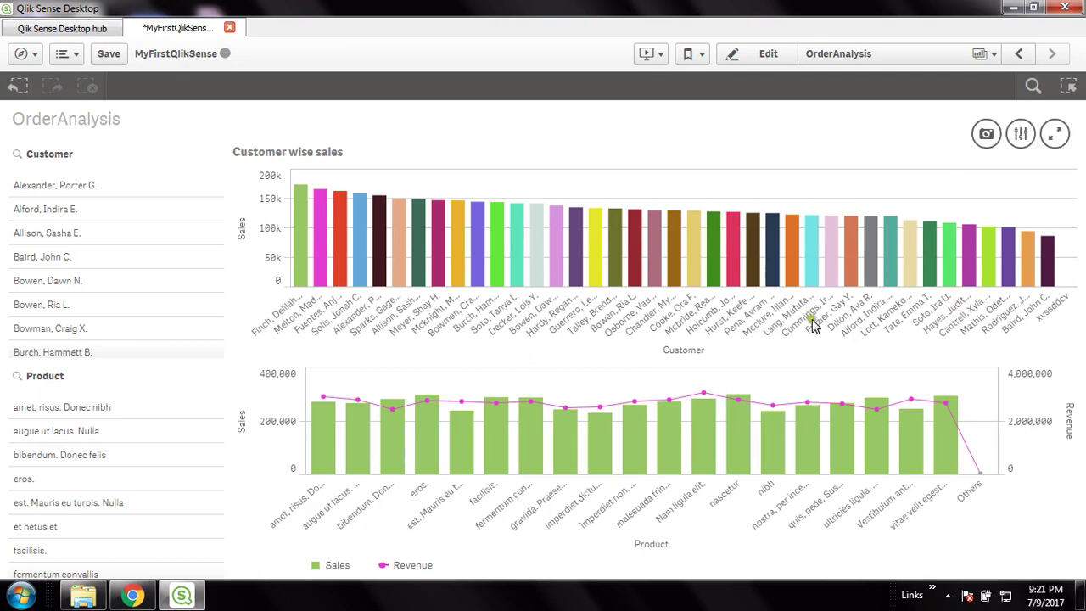
{"action": "mouse_move", "coordinate": [796, 274]}
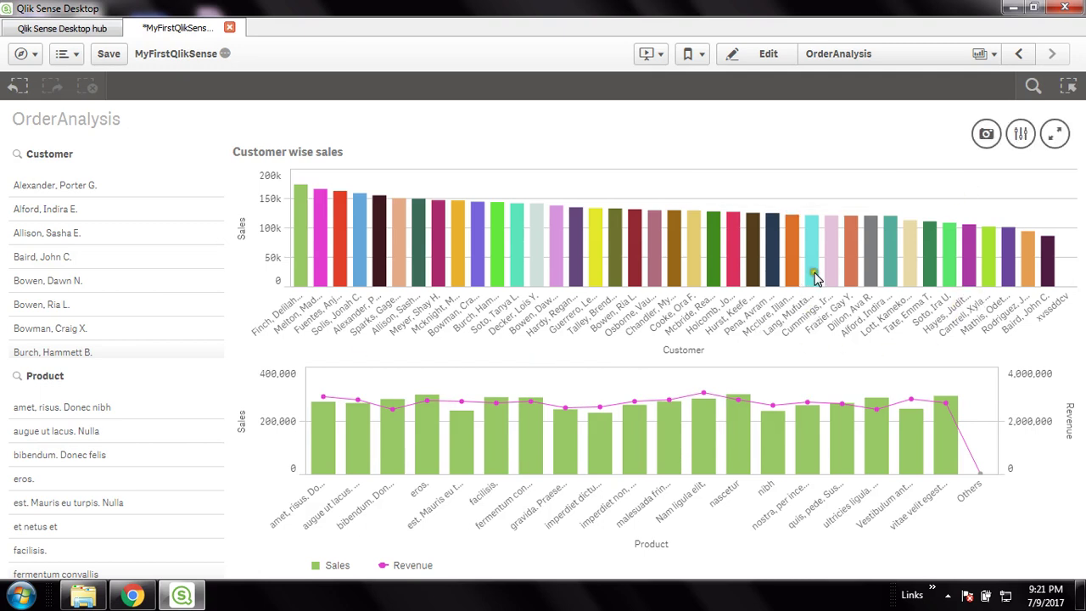